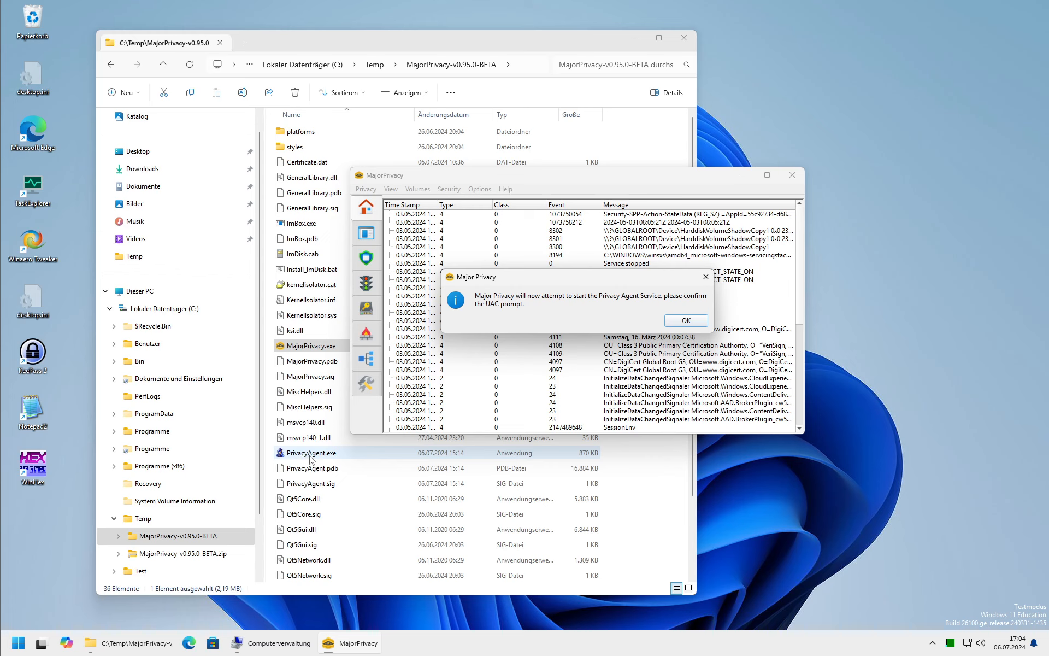
Accept the Privacy Agent service notice and approve the administrator (UAC) prompt with Ja.
click(684, 321)
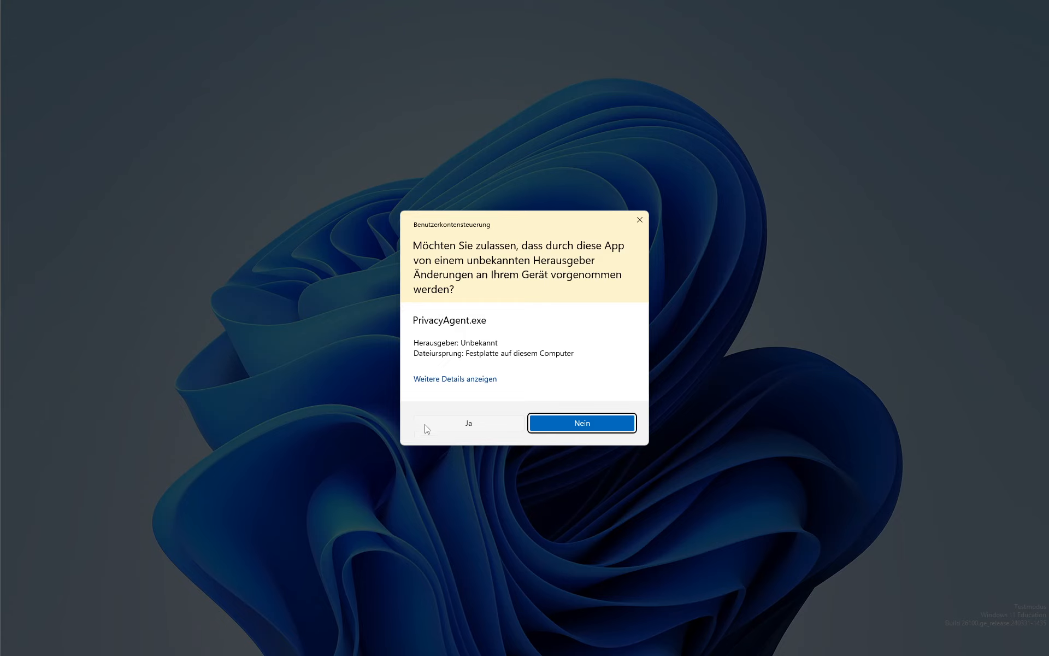
click(432, 425)
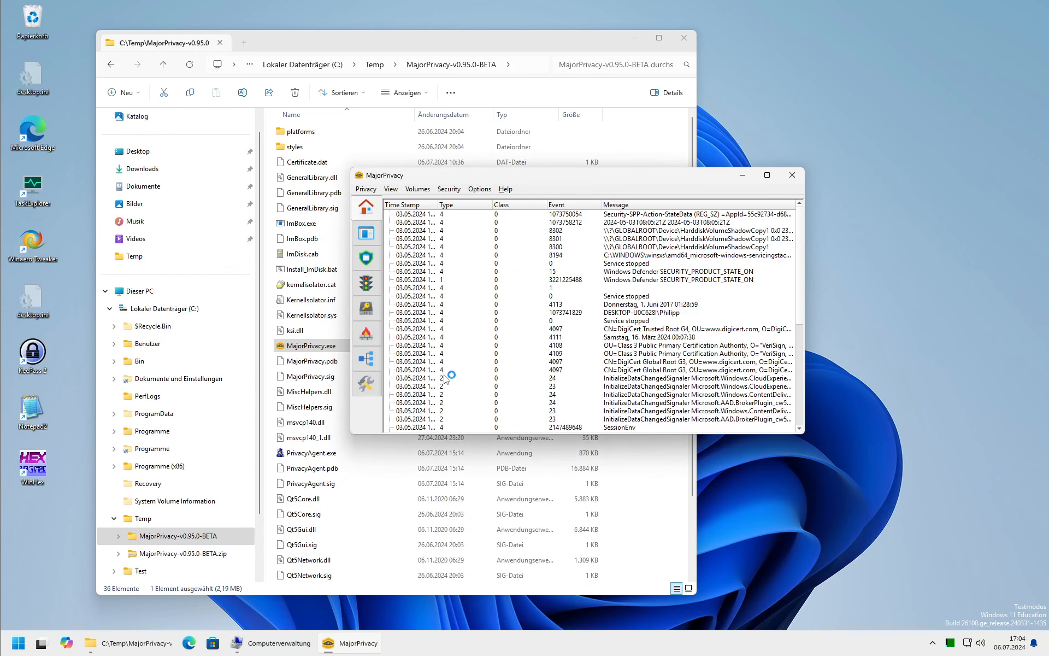
Show the Programs view in a top-left, nearly full-screen window, sorted by Name ascending.
click(363, 239)
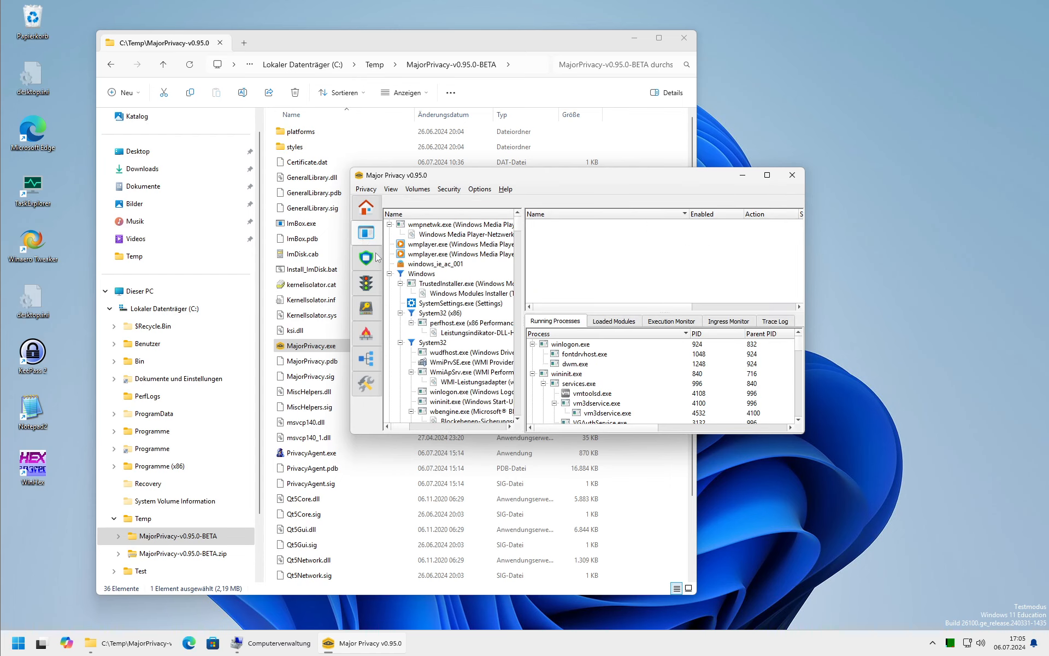
drag(448, 176, 226, 29)
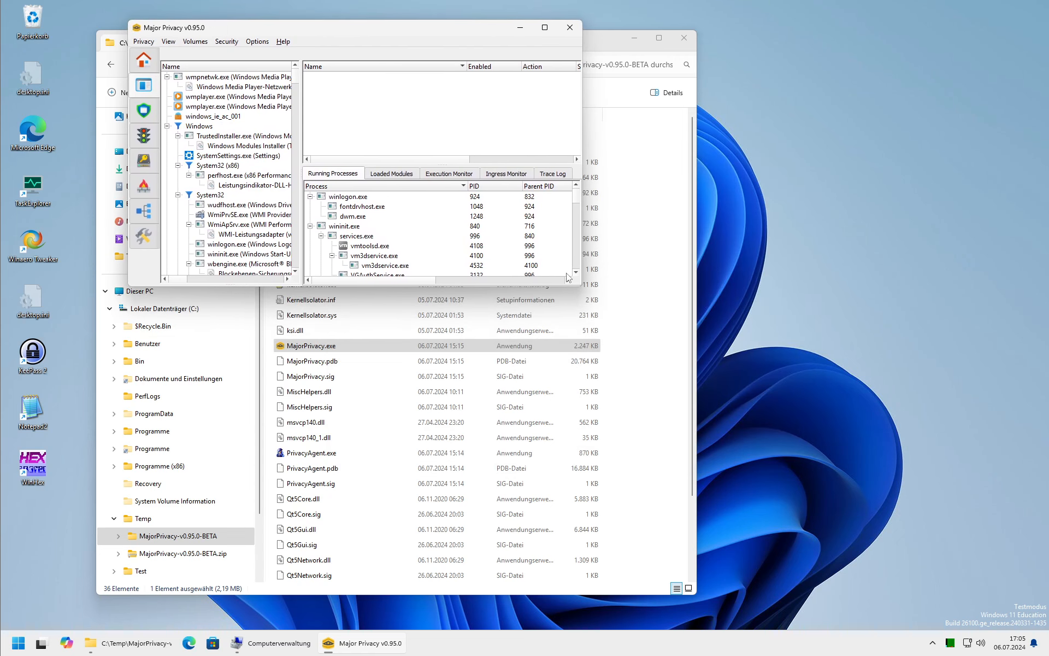
drag(584, 285, 1029, 602)
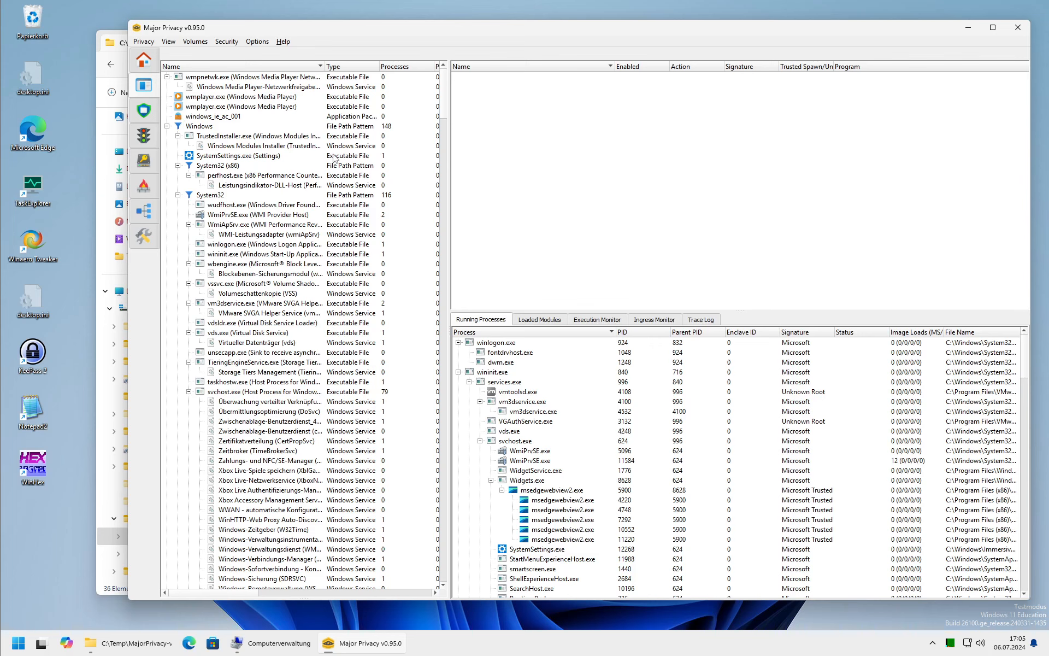
click(254, 66)
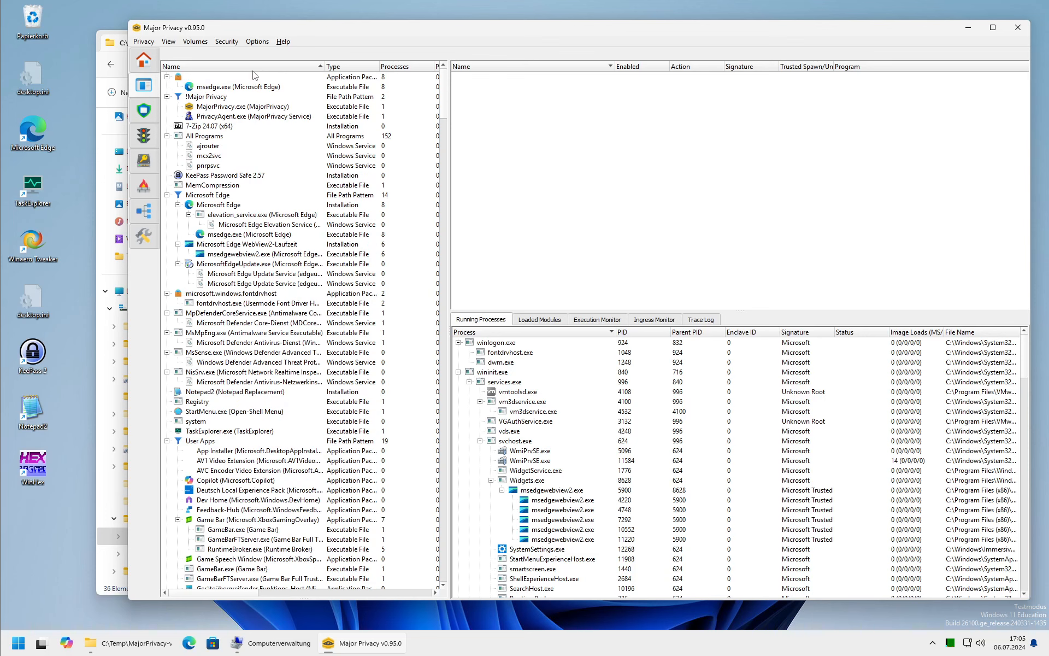
Browse the resource protection and firewall views, then return to the program list.
click(144, 136)
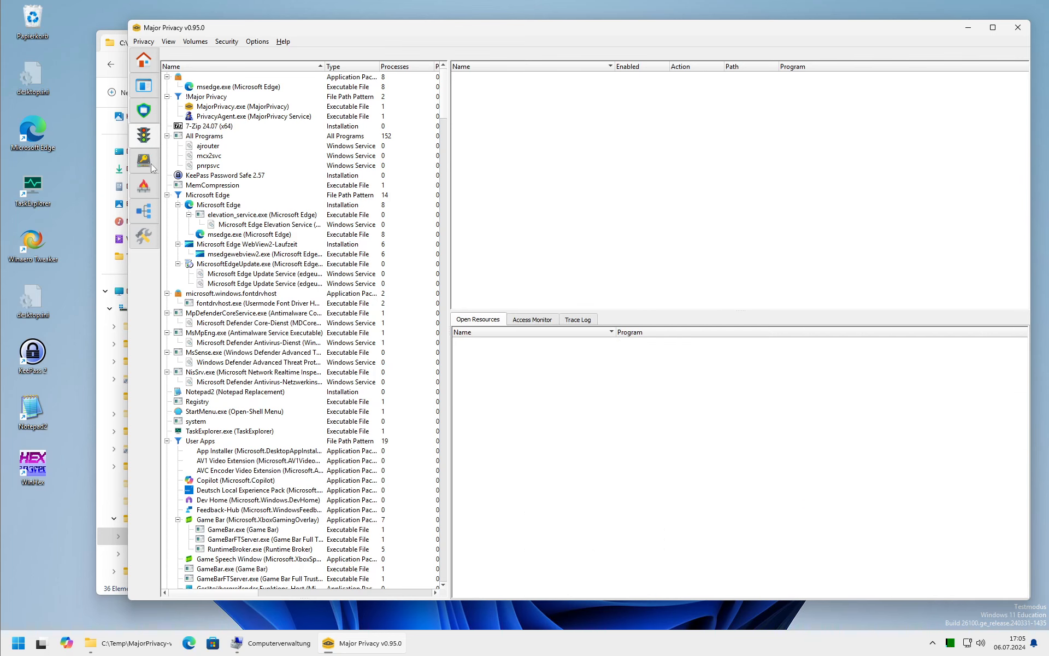
click(145, 185)
click(143, 87)
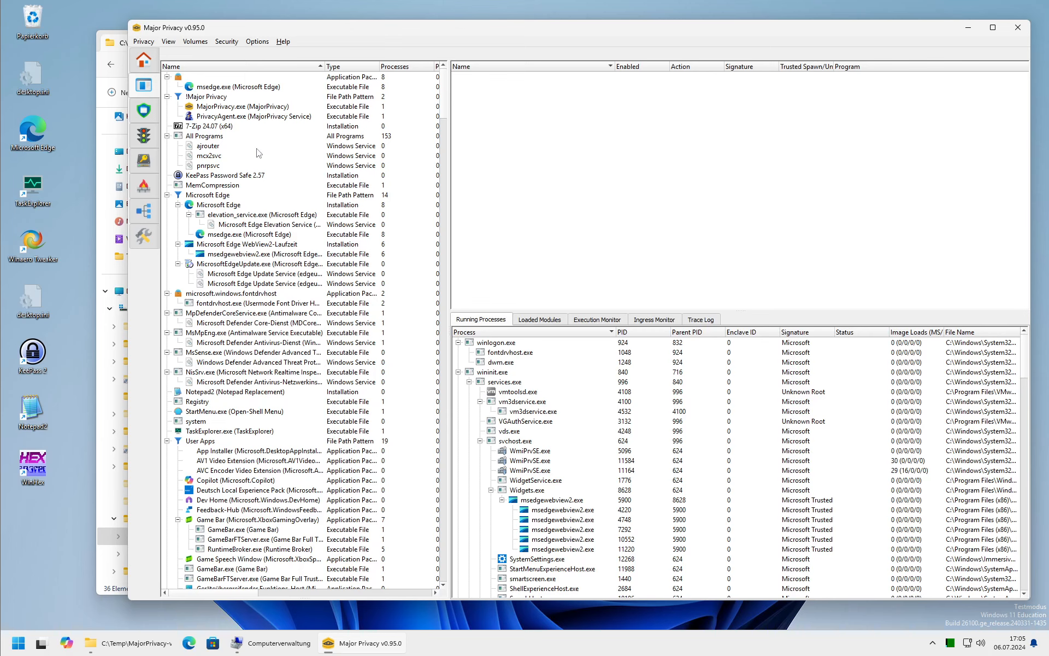
scroll(281, 365, down, 10)
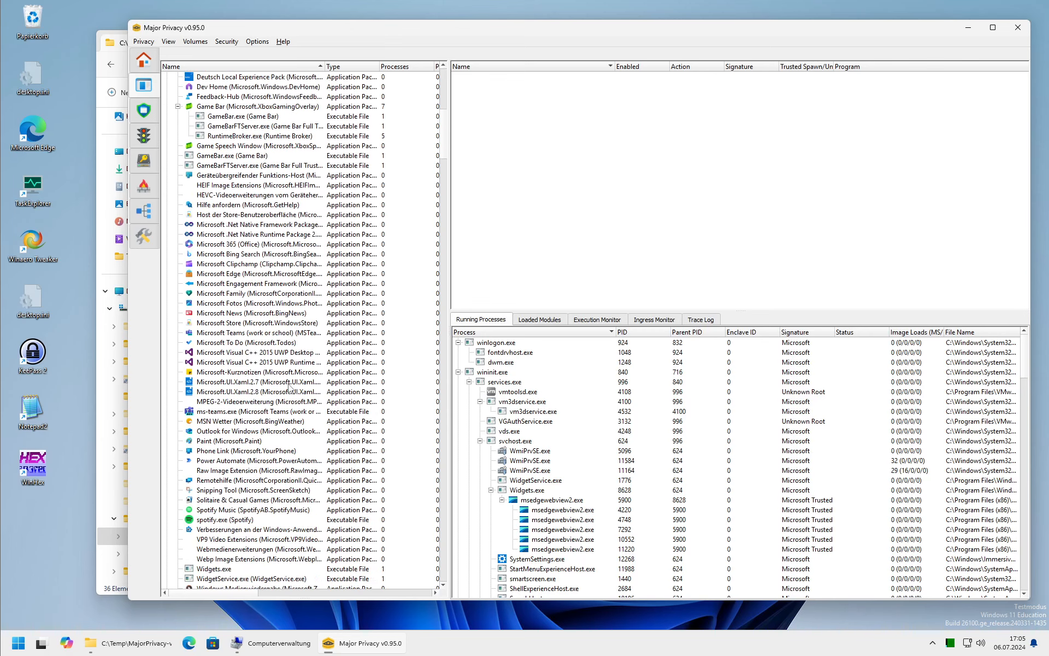
scroll(290, 388, up, 10)
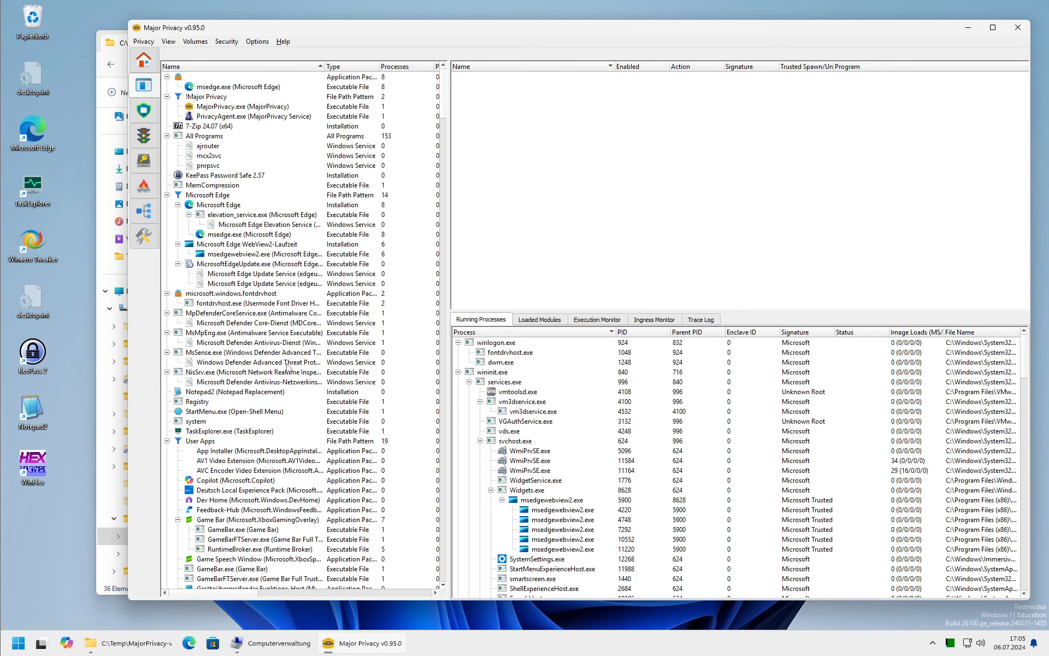
Launch Notepad2 from its desktop icon and close it again.
double_click(44, 405)
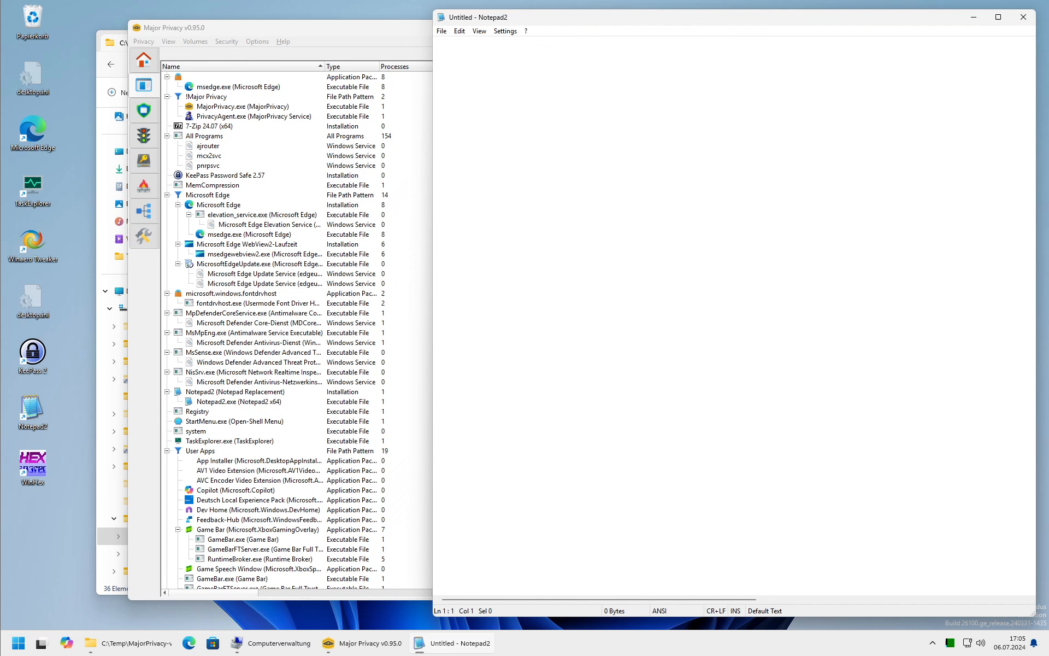
click(441, 17)
click(441, 17)
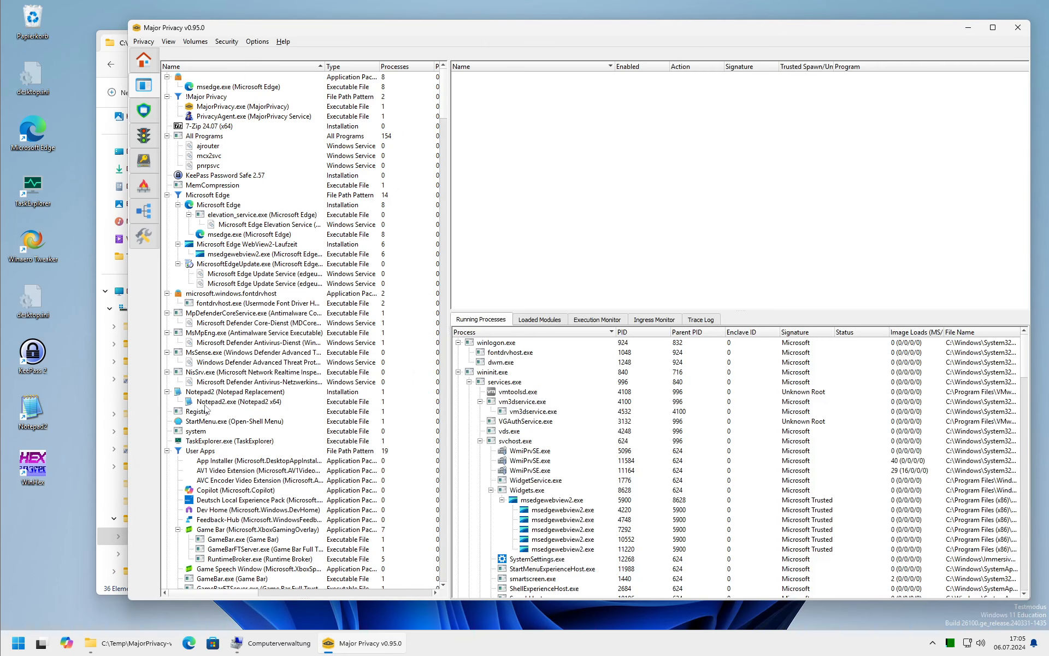
Select Notepad2.exe and its Notepad2 (Notepad Replacement) installation entry in the program tree.
click(262, 401)
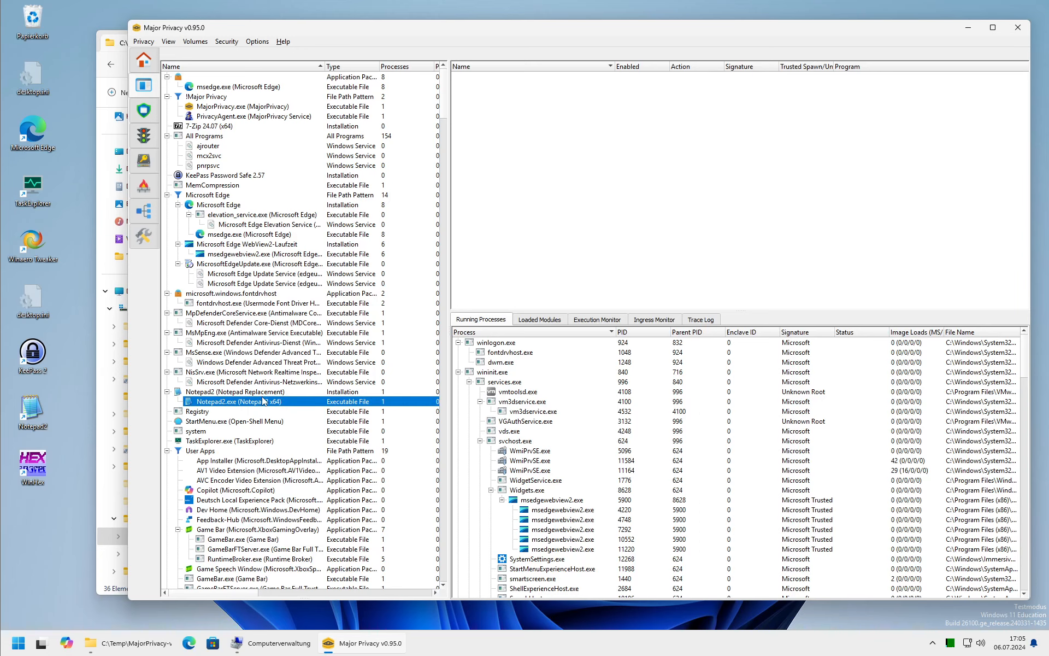
click(262, 393)
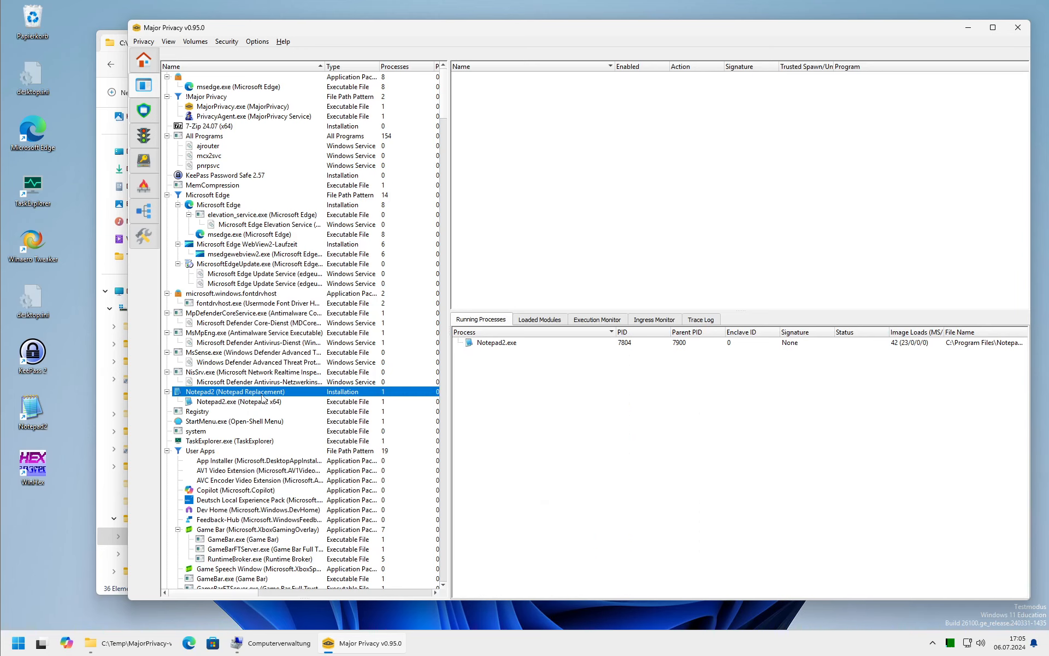
scroll(281, 287, down, 7)
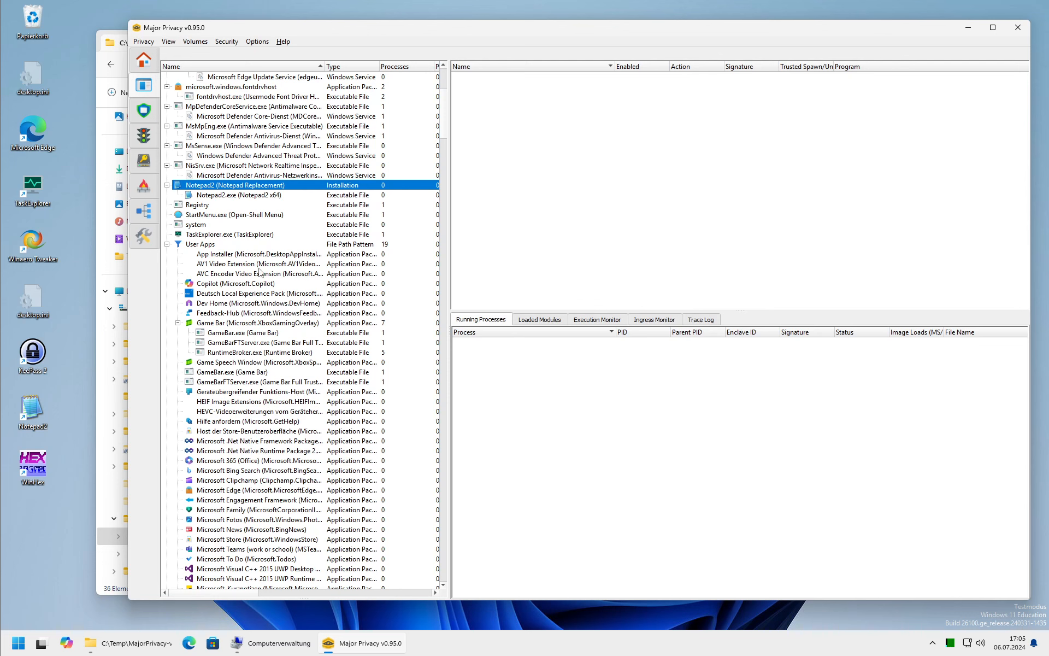
scroll(259, 271, up, 7)
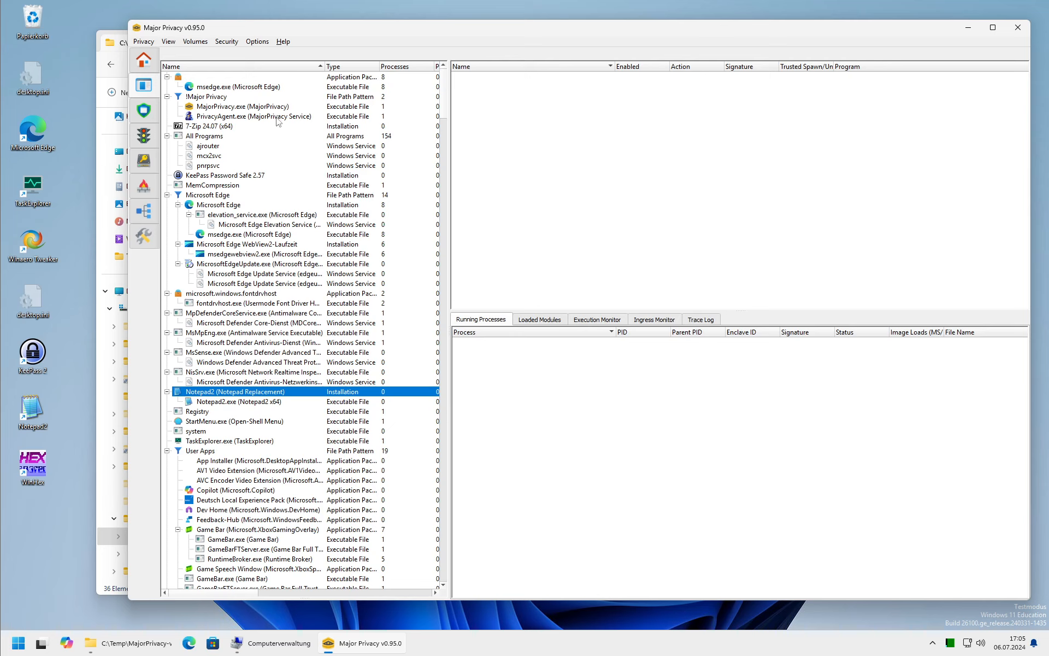
Create a new program item from the Edge Update Service entry and name it Program Files.
right_click(275, 287)
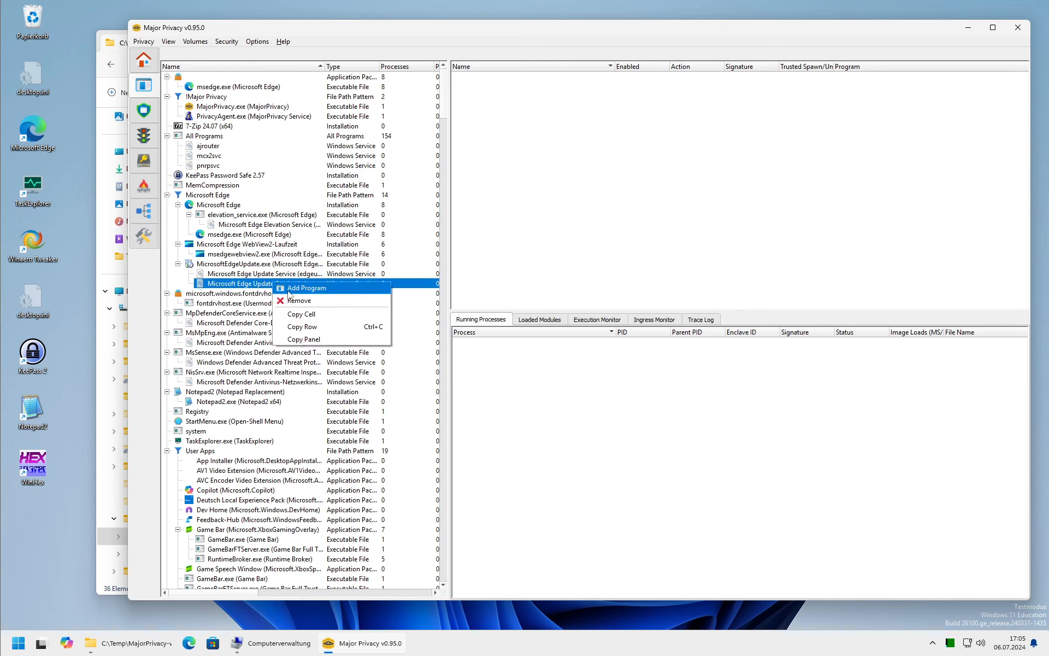
click(290, 296)
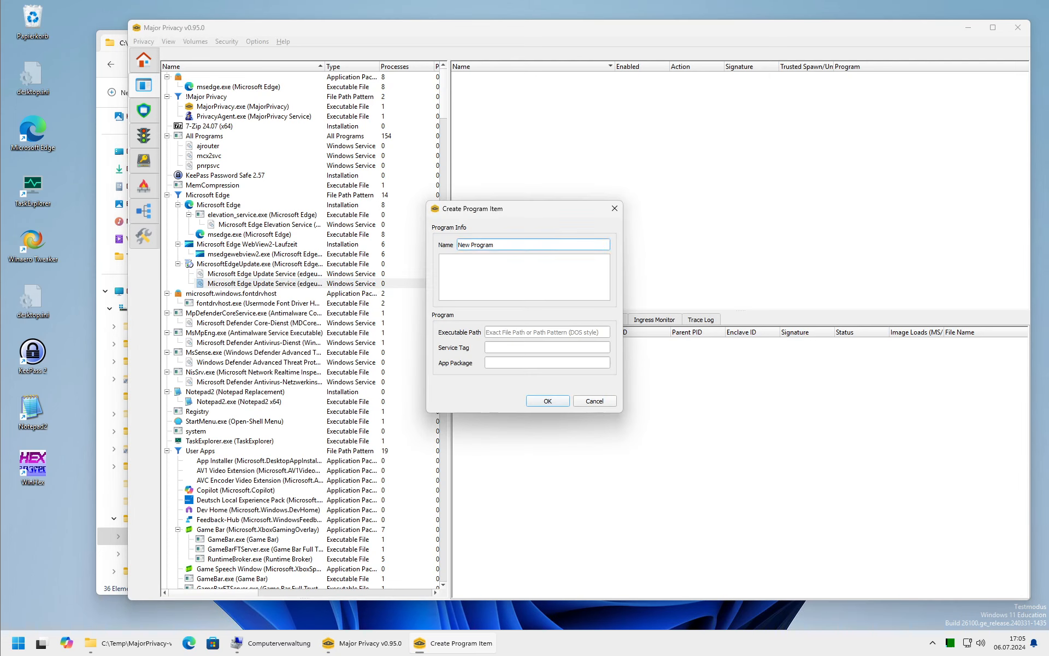
key(ctrl+a)
text(P)
key(ctrl+a)
key(ctrl+c)
Set the executable path to C:\Program Files*, confirm, and select the new Program Files group.
click(505, 330)
text(C:\)
key(ctrl+v)
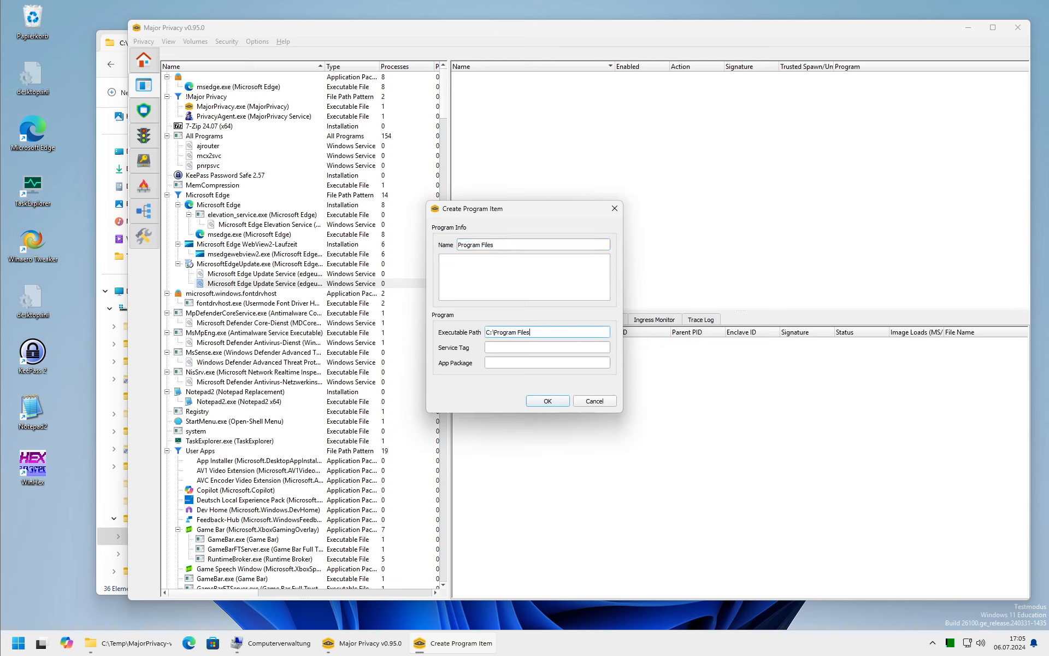
text(*)
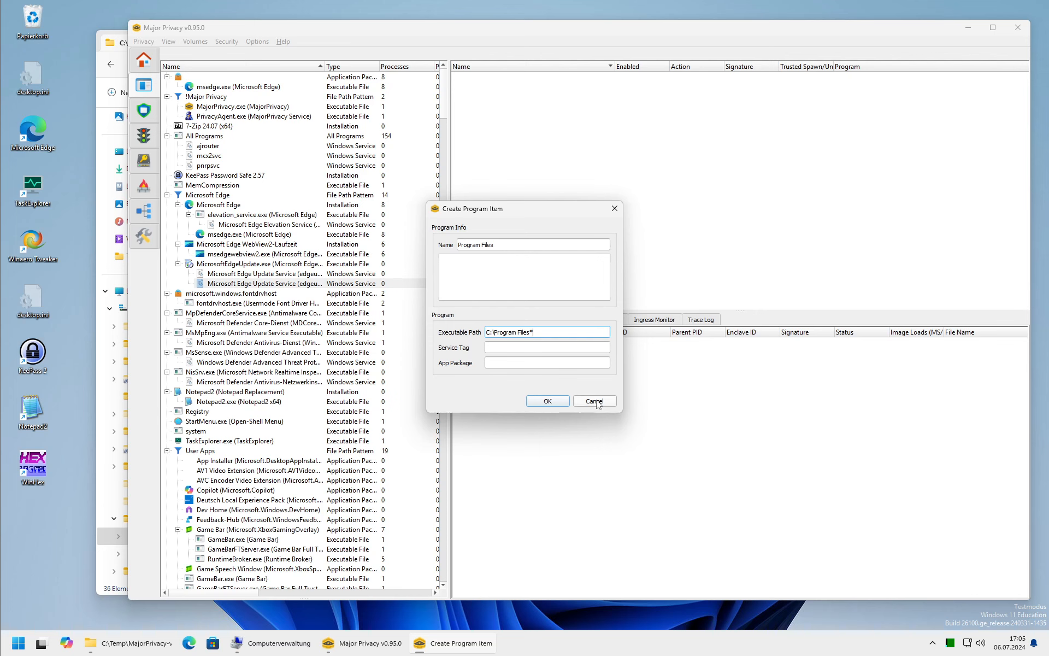
click(563, 401)
click(194, 294)
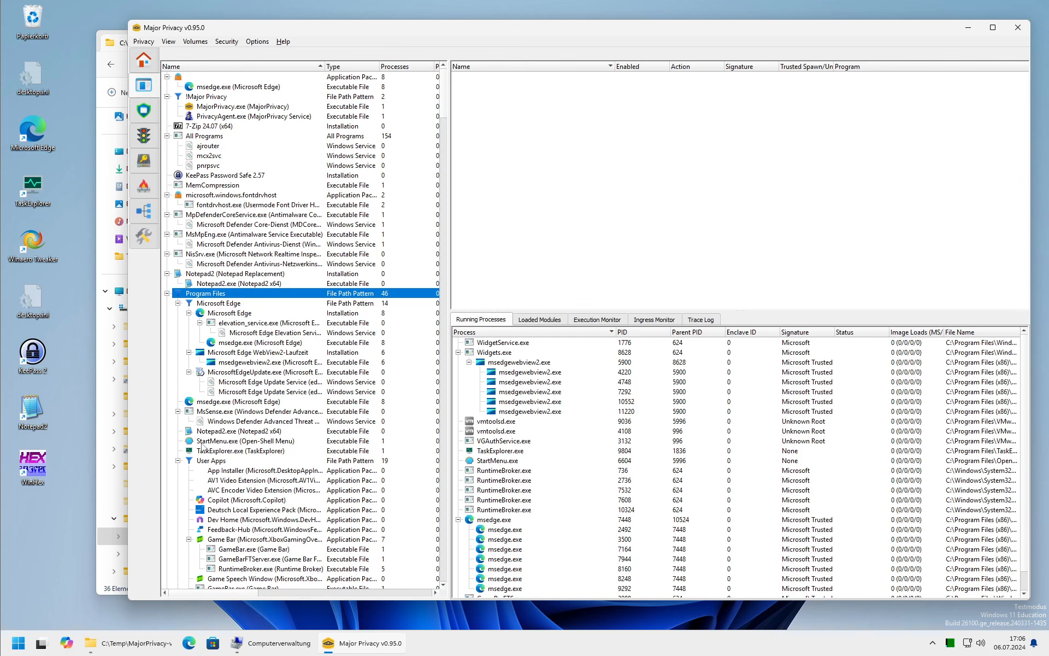
Collapse User Apps and show only the Microsoft Edge group's processes.
scroll(229, 466, down, 1)
scroll(228, 466, down, 7)
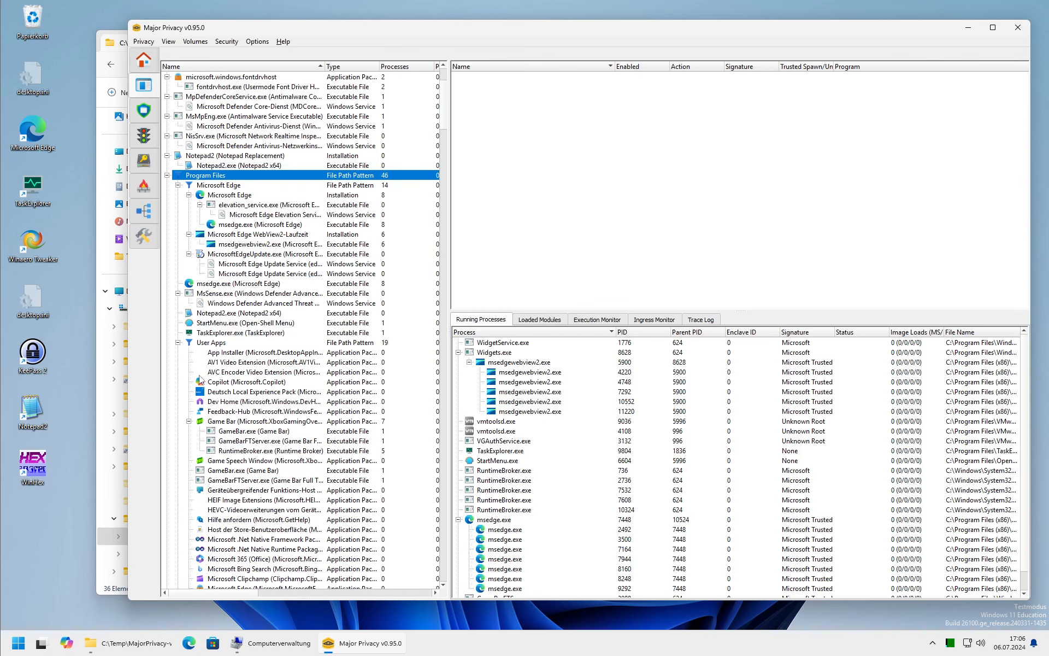
click(178, 224)
scroll(233, 303, up, 6)
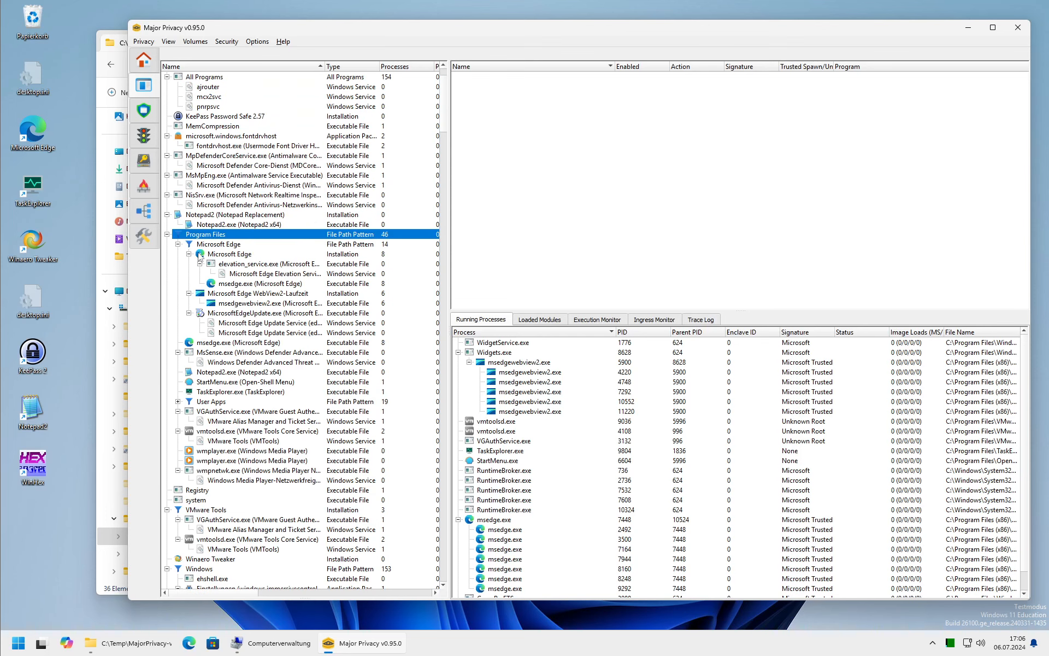
click(217, 244)
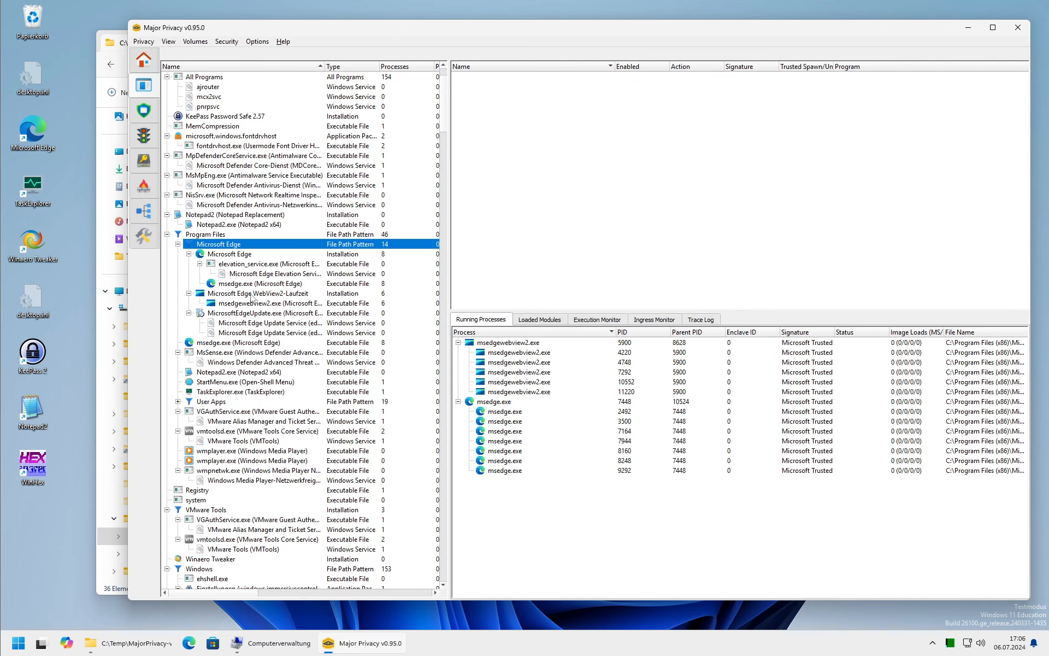
Select the Windows group, then inspect and collapse the System Apps group.
scroll(254, 367, down, 9)
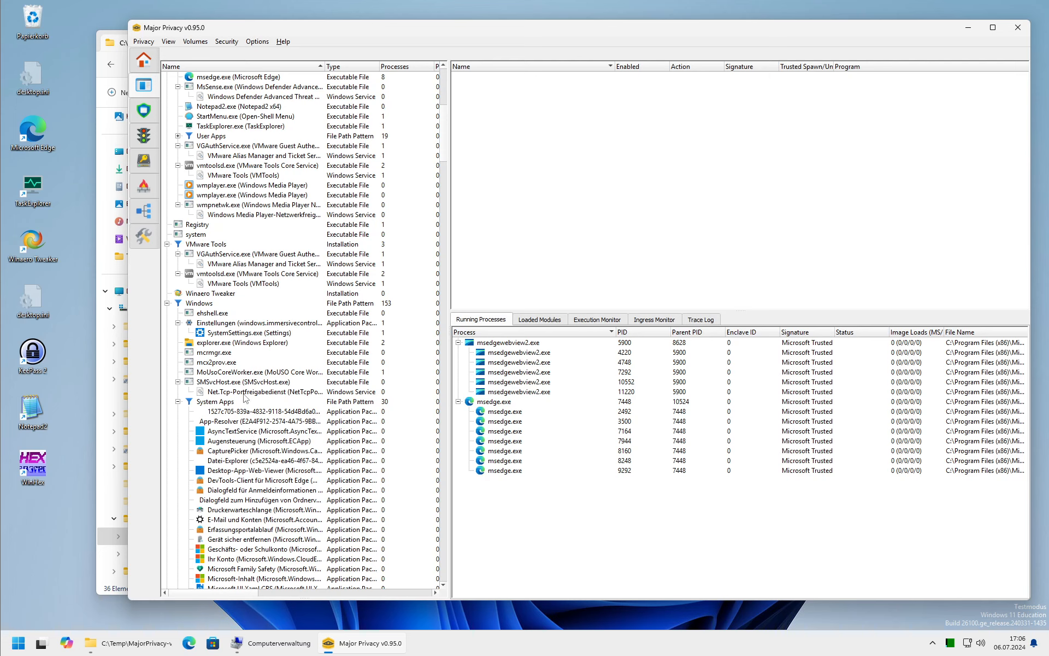
click(189, 308)
click(198, 403)
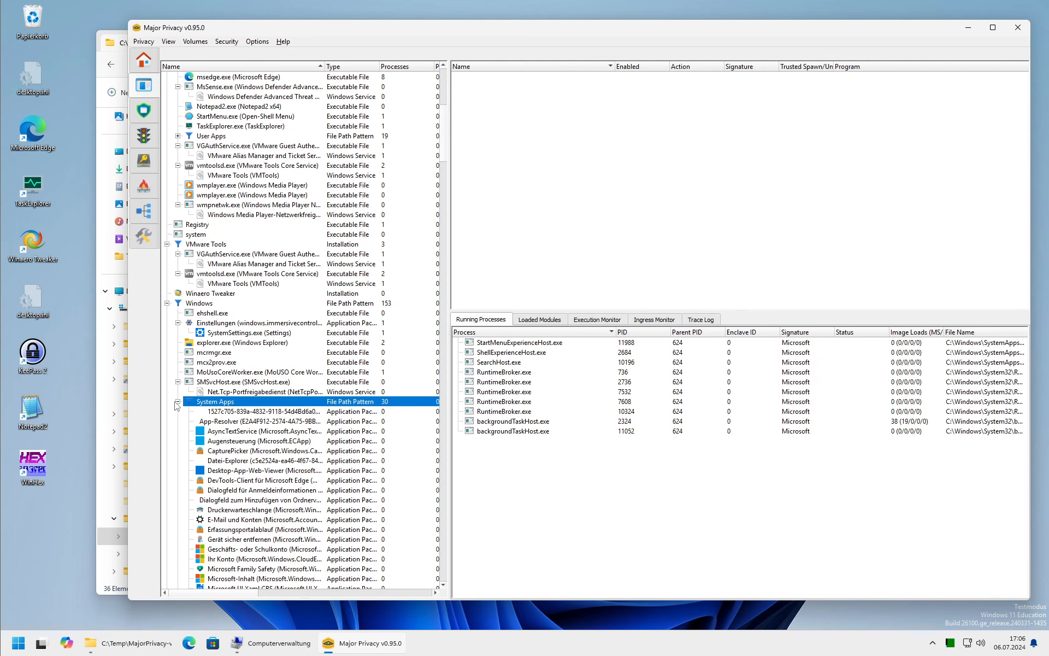
click(177, 401)
Inspect and collapse System32, then show the Notepad2 x64 executable's processes and select Notepad2.
scroll(208, 279, down, 5)
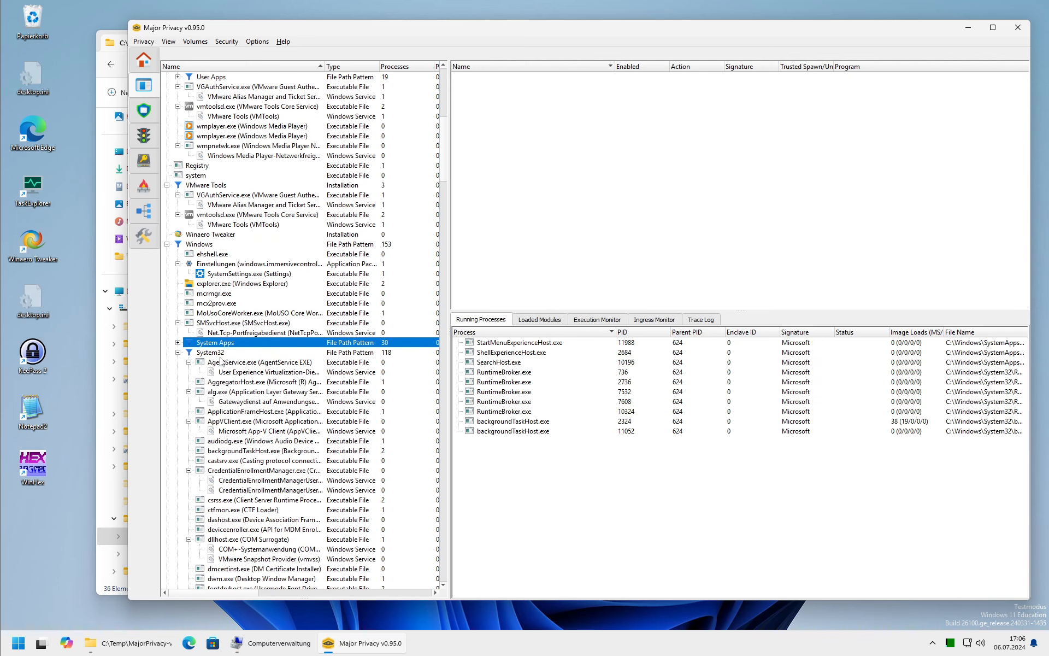
click(192, 294)
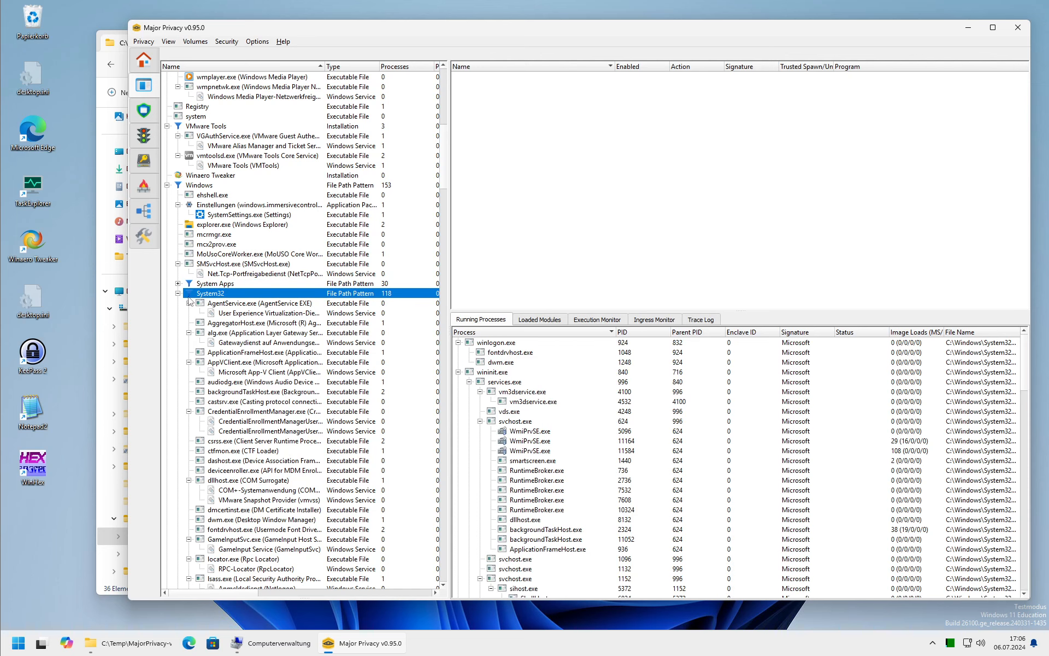
click(177, 294)
scroll(266, 434, up, 8)
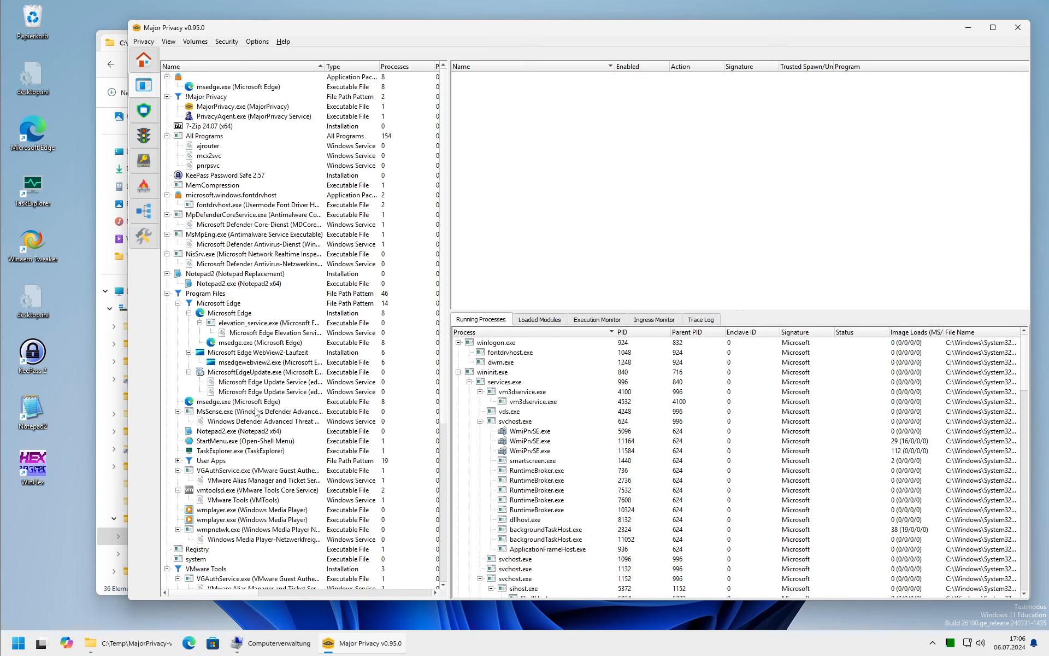
click(213, 432)
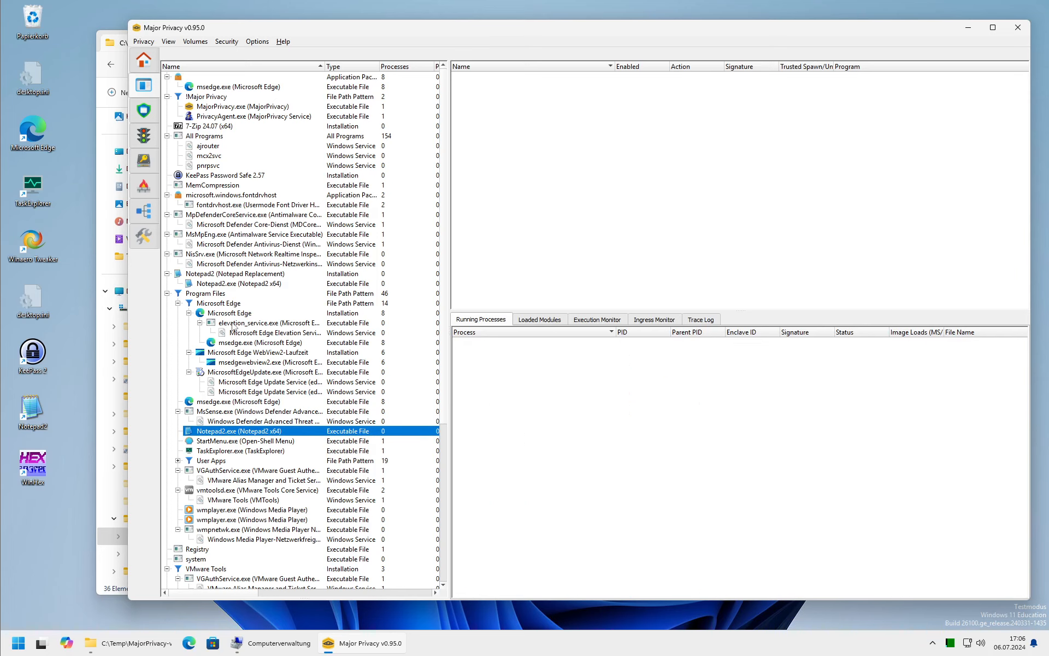
click(257, 285)
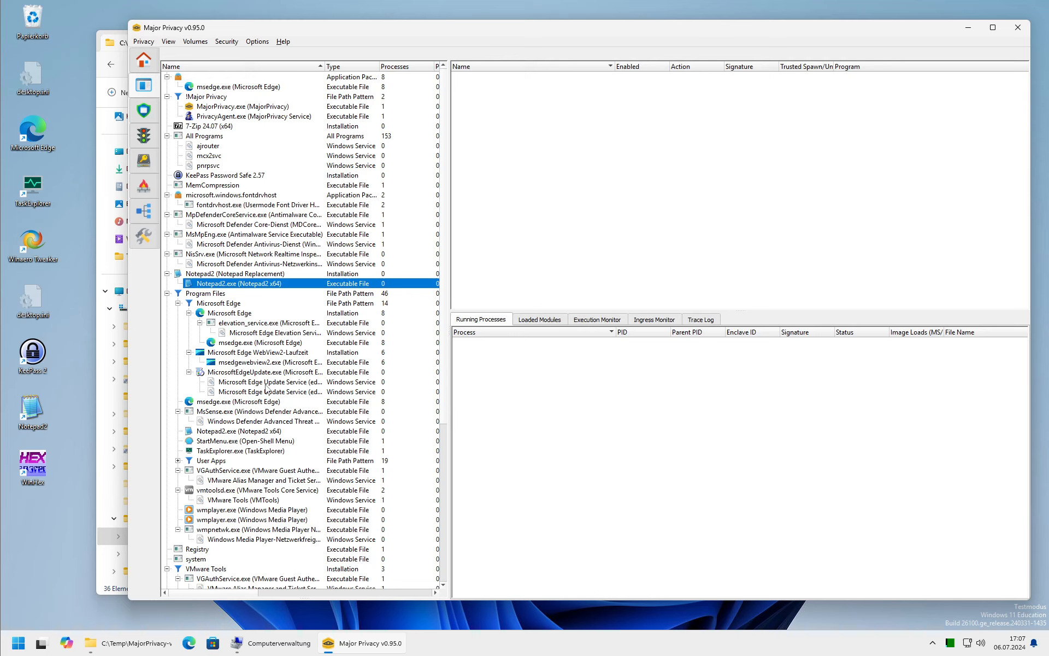
Create a program item named Notepads with executable path *\Notepad*.
right_click(221, 255)
click(230, 261)
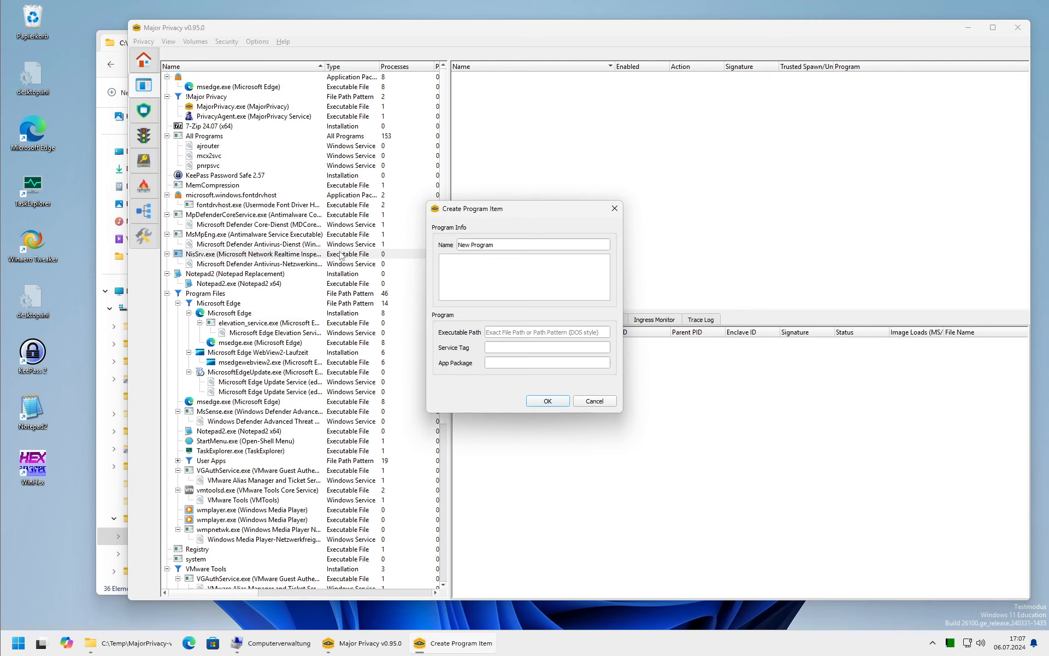
click(498, 255)
text(Notepads)
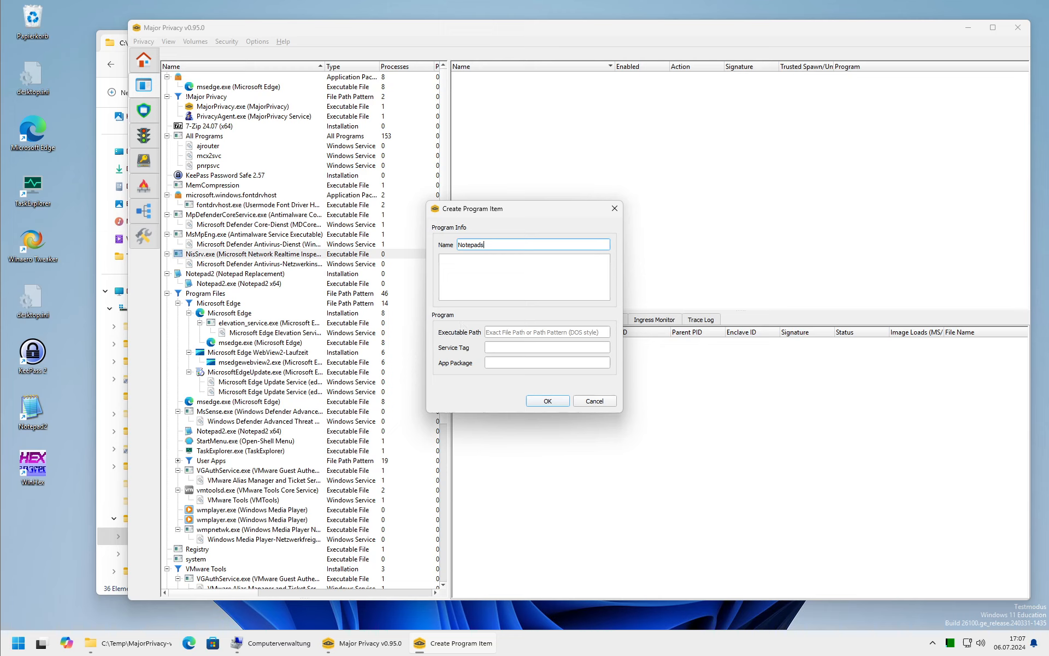
click(492, 331)
text(*)
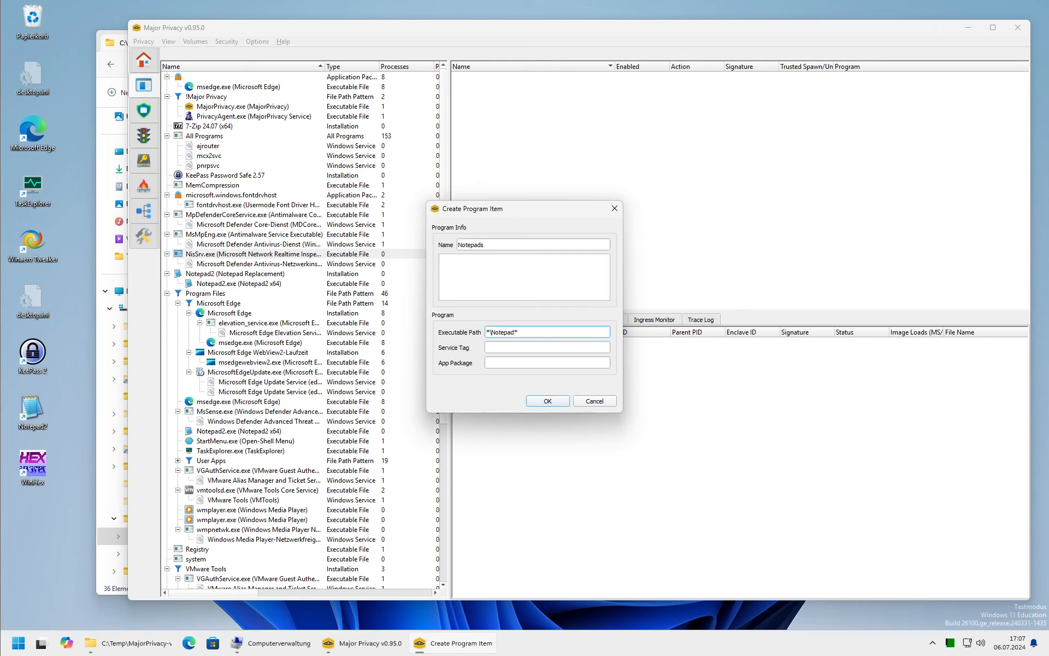
click(543, 402)
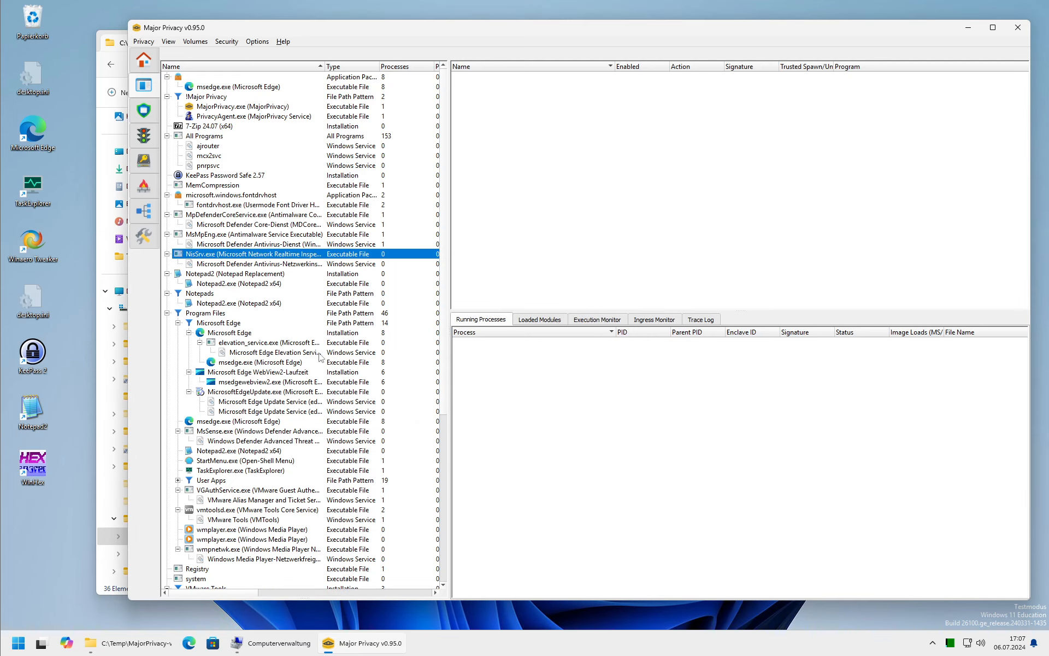
Check Notepad2.exe in Notepads, run and close Windows Notepad, then select the new Notepad.exe entry.
click(233, 305)
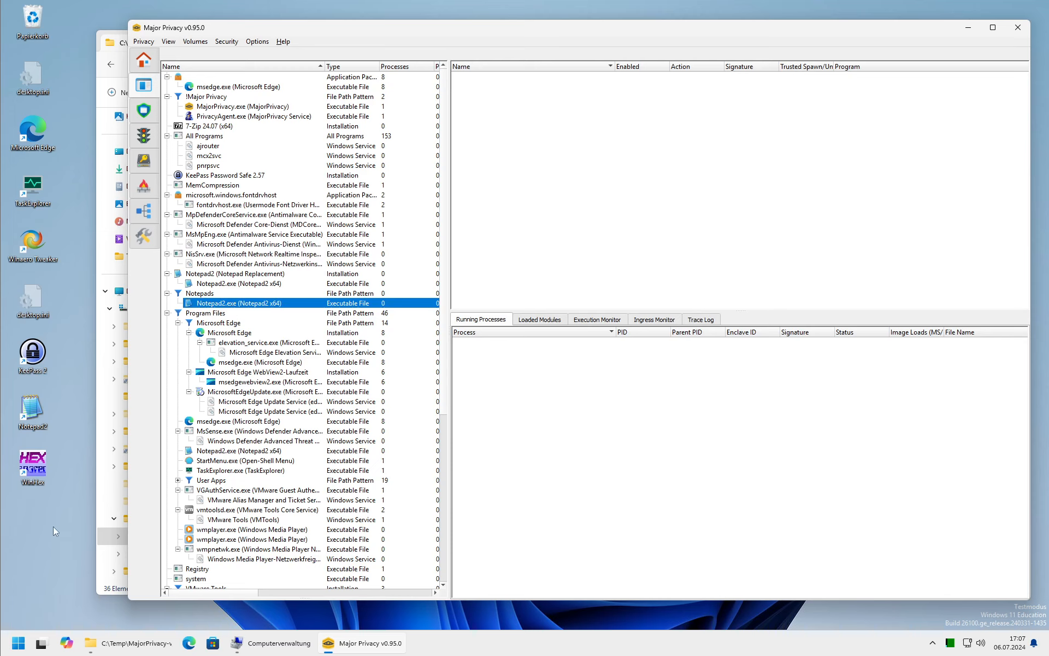
click(15, 643)
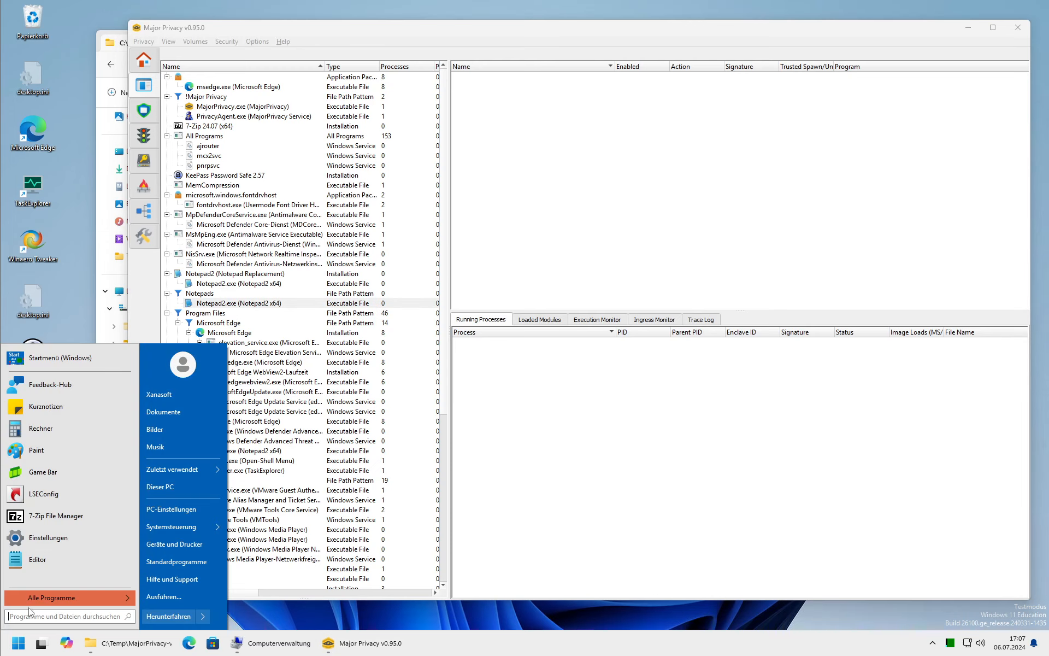
click(29, 559)
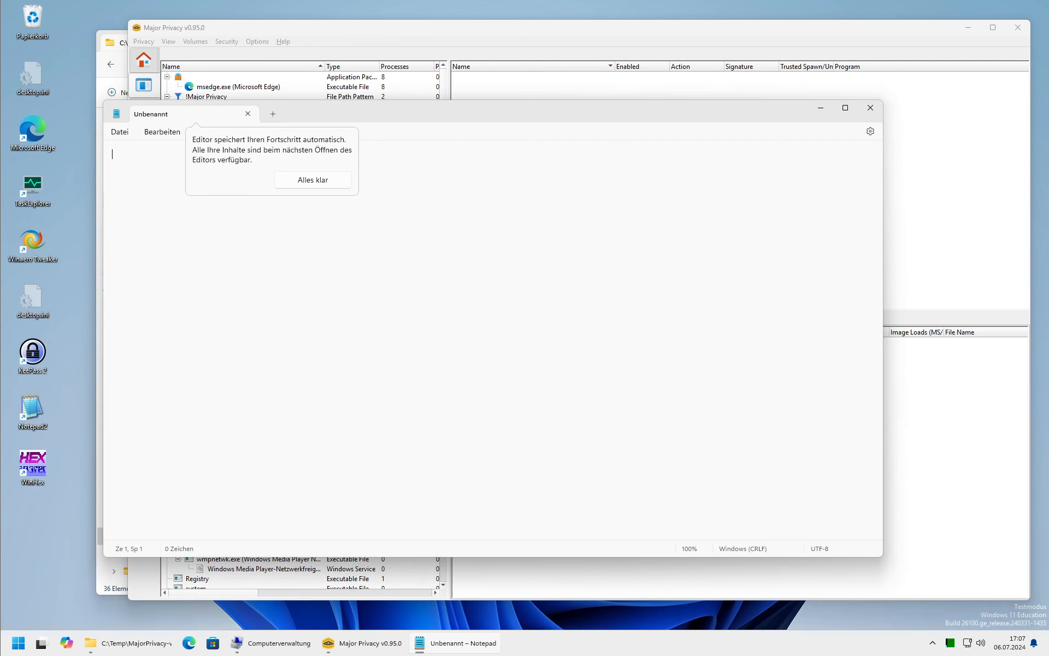
click(871, 108)
click(221, 305)
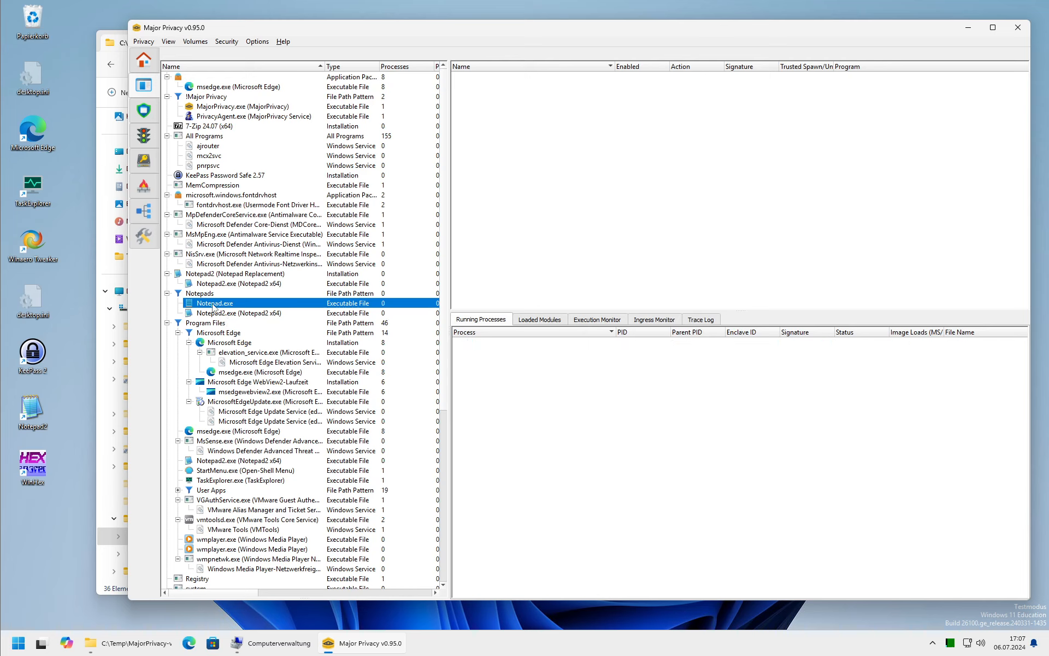
drag(213, 590, 437, 607)
click(306, 594)
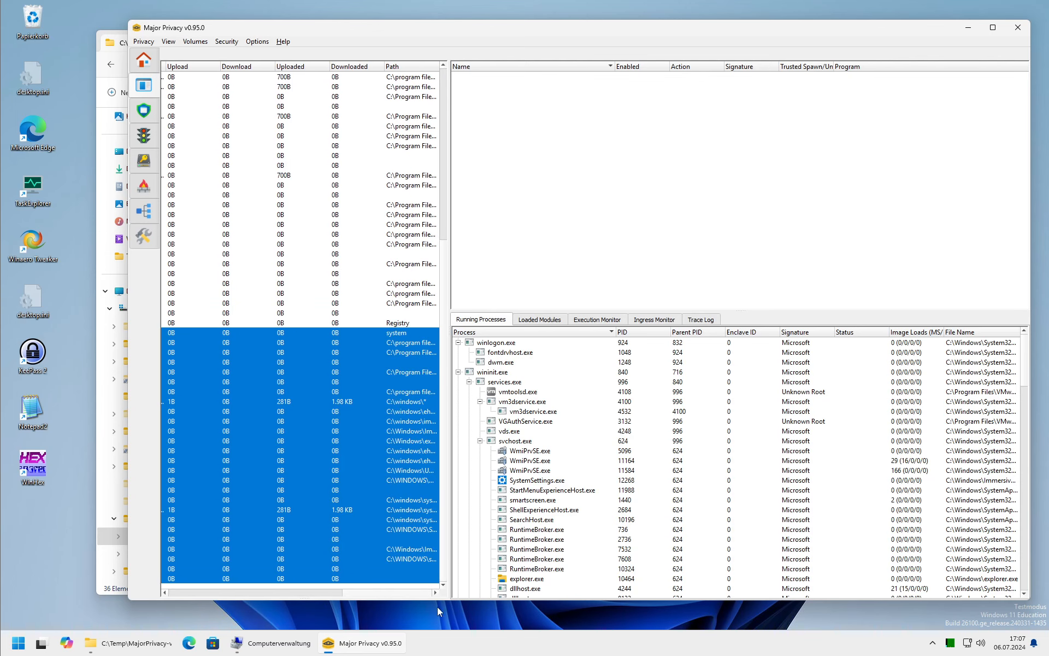
double_click(439, 70)
click(395, 346)
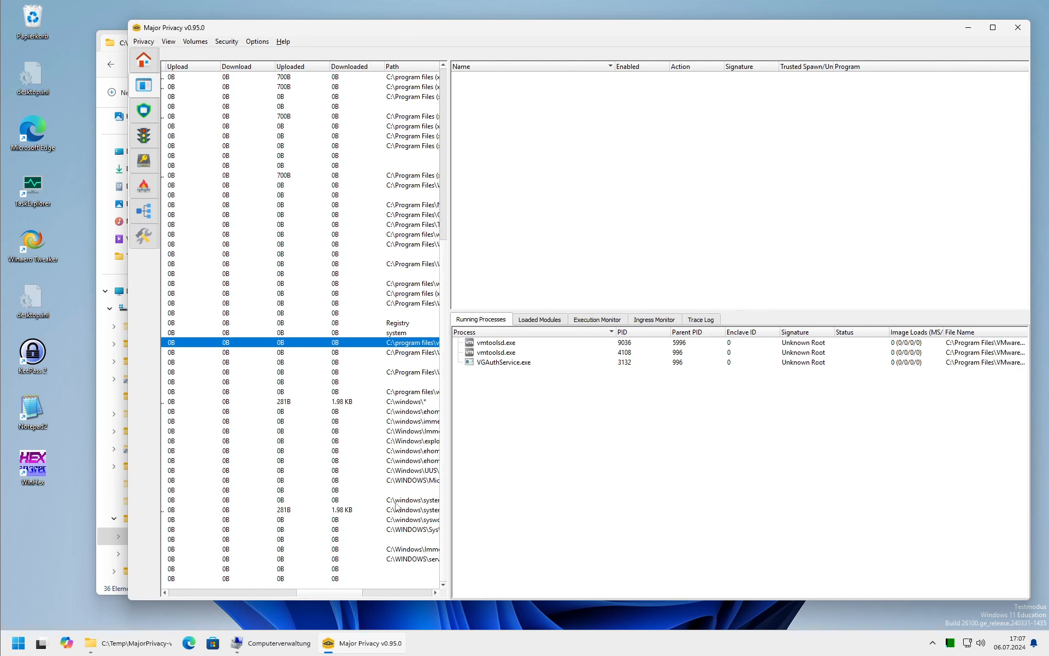
click(235, 332)
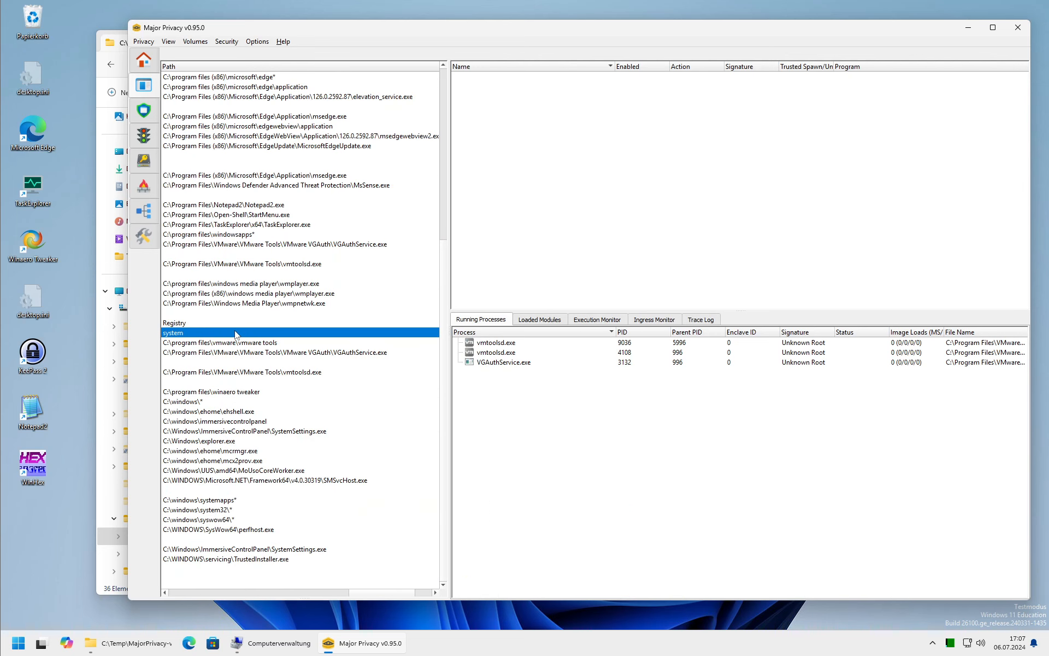
drag(358, 594, 176, 584)
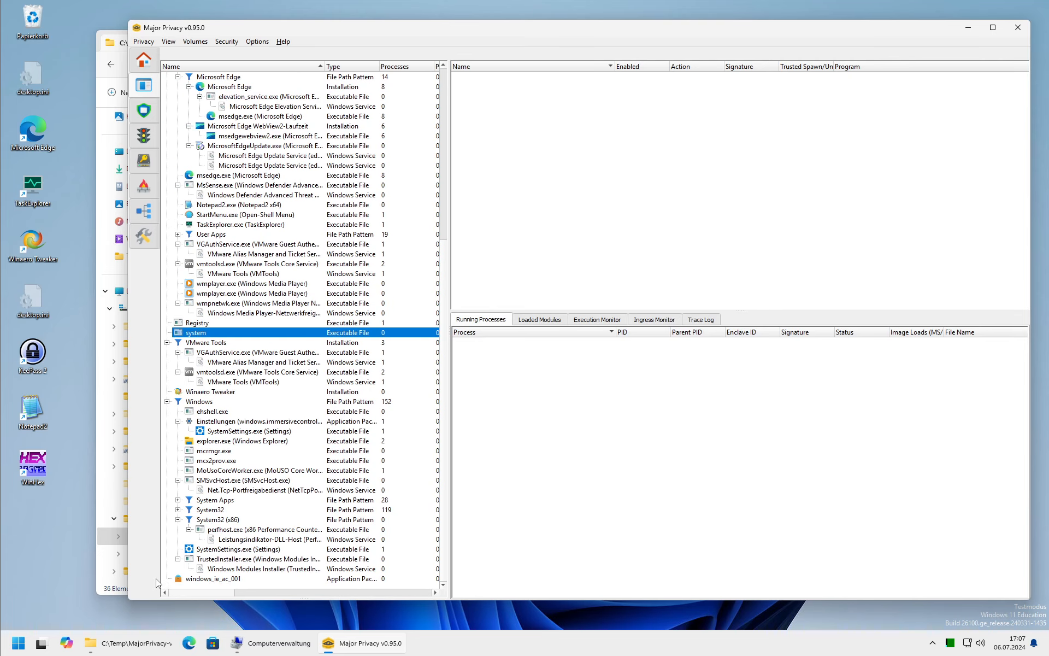
scroll(267, 341, up, 9)
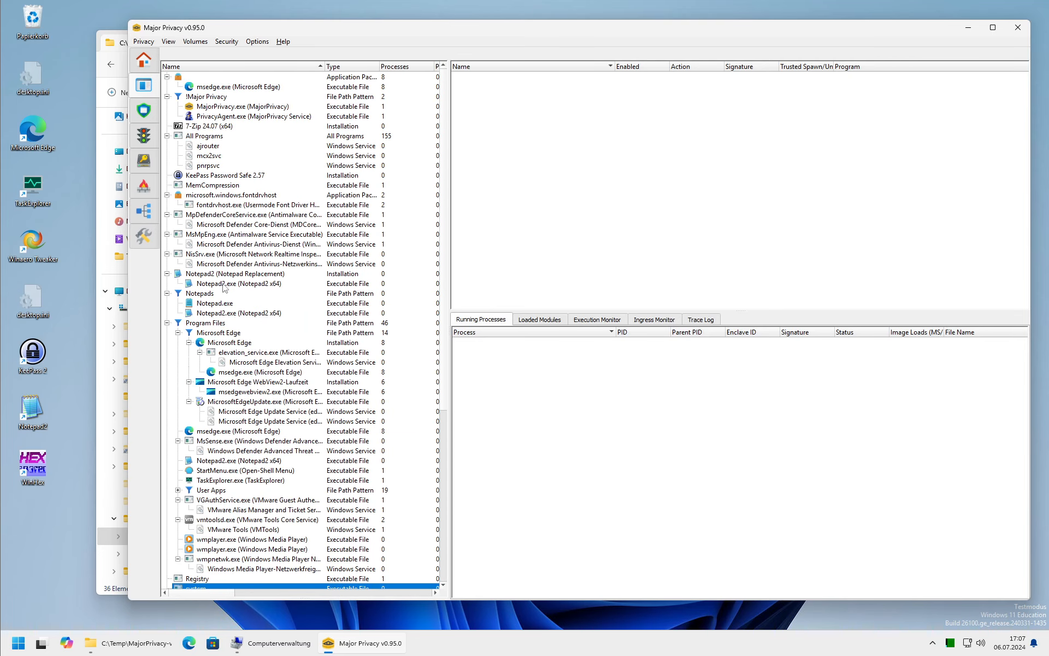
click(226, 302)
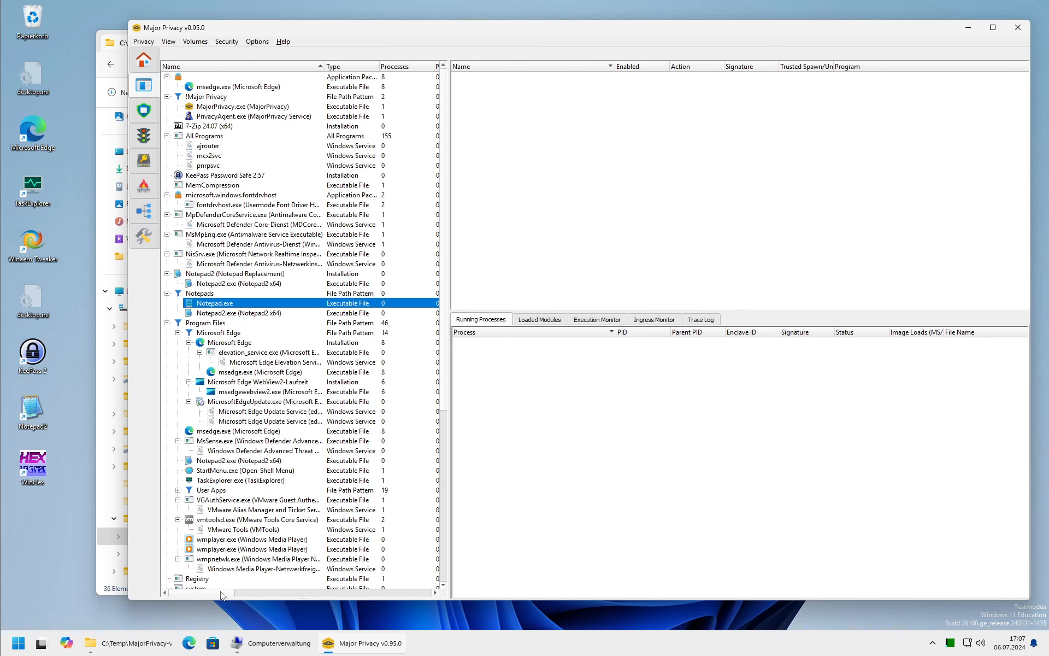
drag(222, 594, 409, 599)
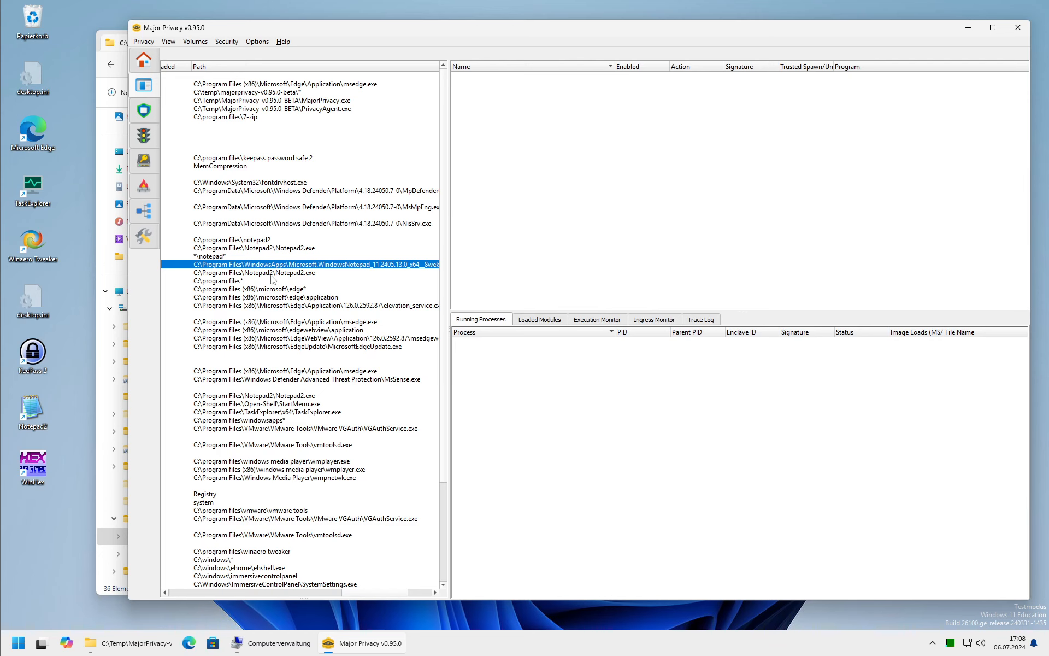
drag(234, 594, 153, 590)
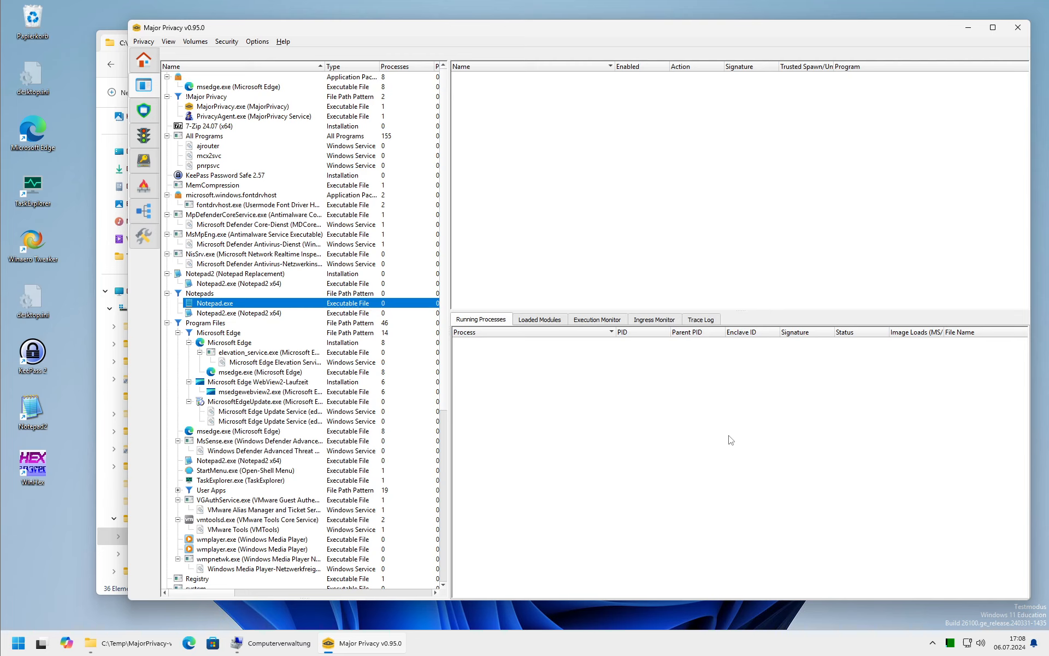
click(700, 136)
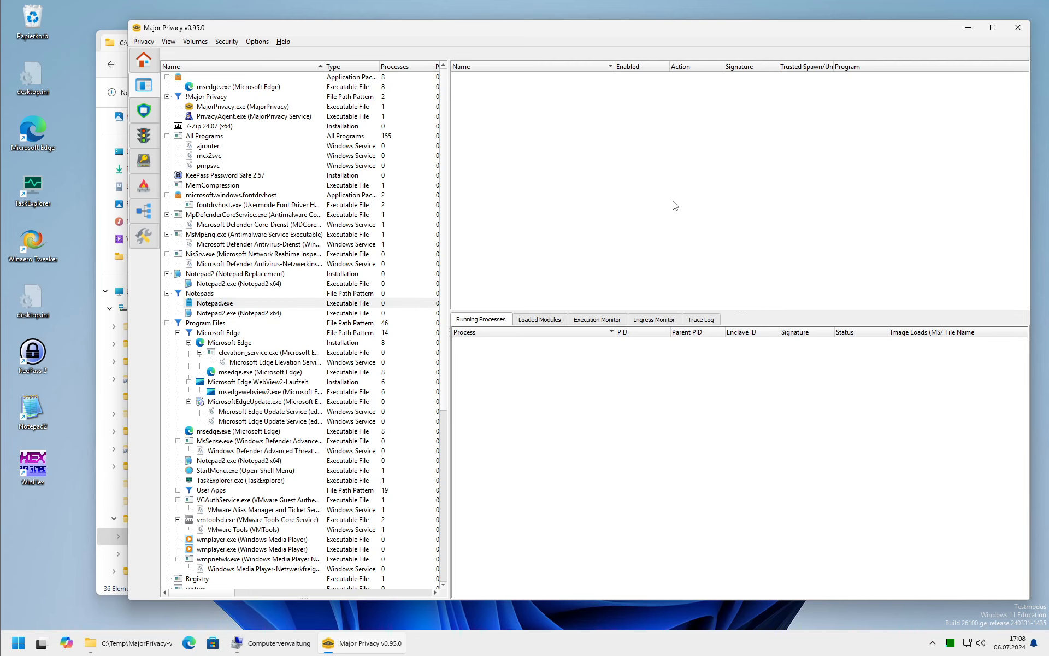
Open the firewall rules and sockets view for all programs and Program Files, widening the panes.
click(153, 180)
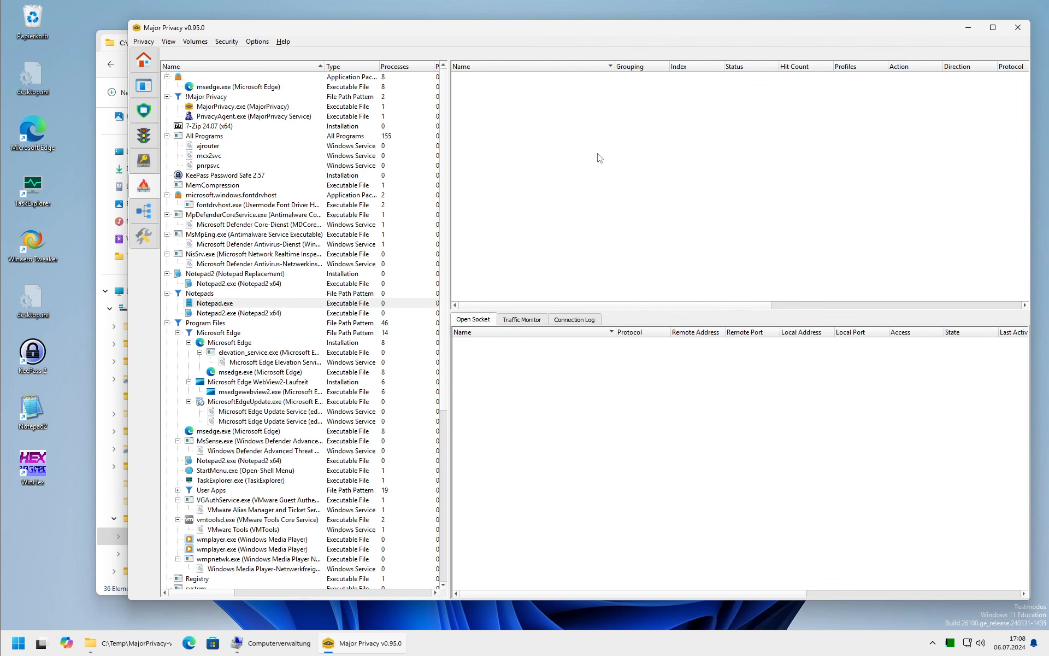
click(184, 135)
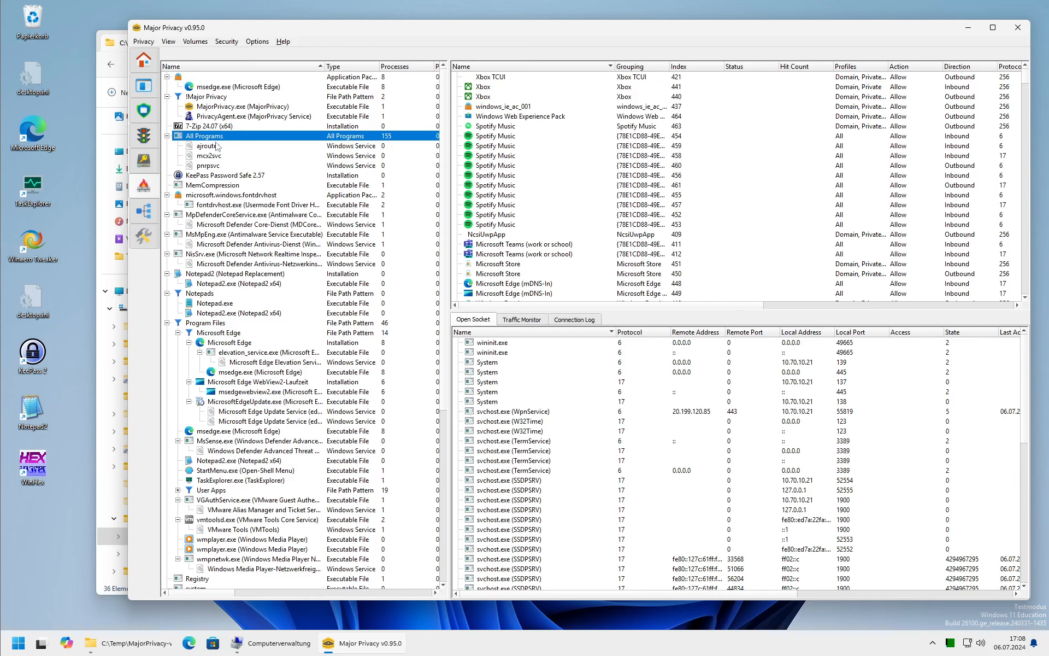
click(206, 324)
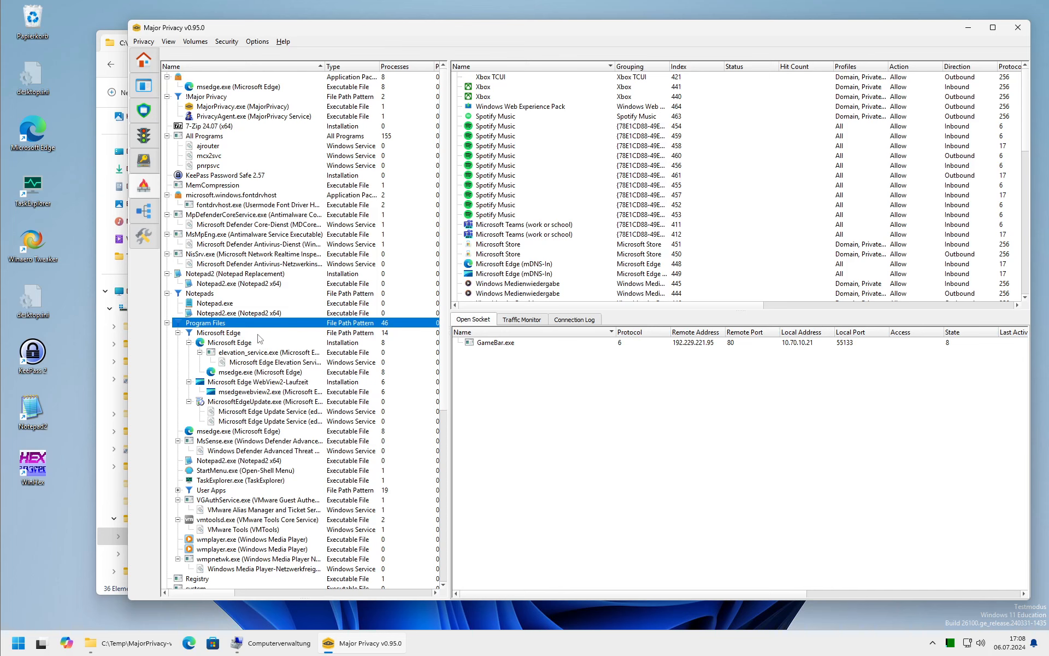
click(196, 138)
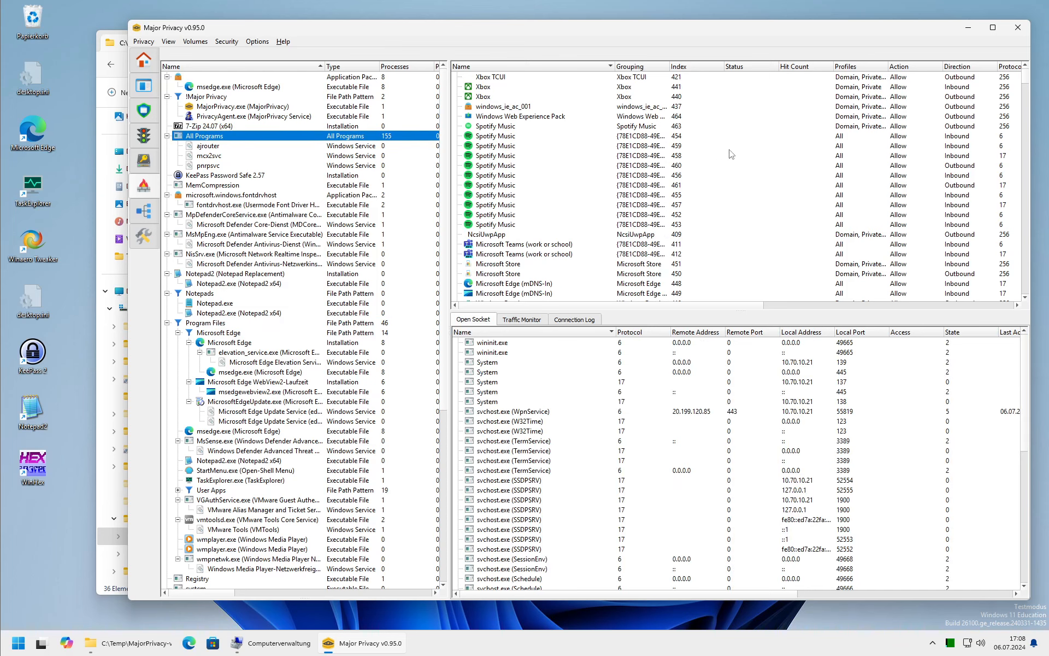
mouse_move(448, 205)
mouse_down()
mouse_move(182, 207)
mouse_move(443, 207)
mouse_up()
Review rules for fontdrvhost, Notepads, and Microsoft Edge with its installation and elevation_service.exe.
click(217, 195)
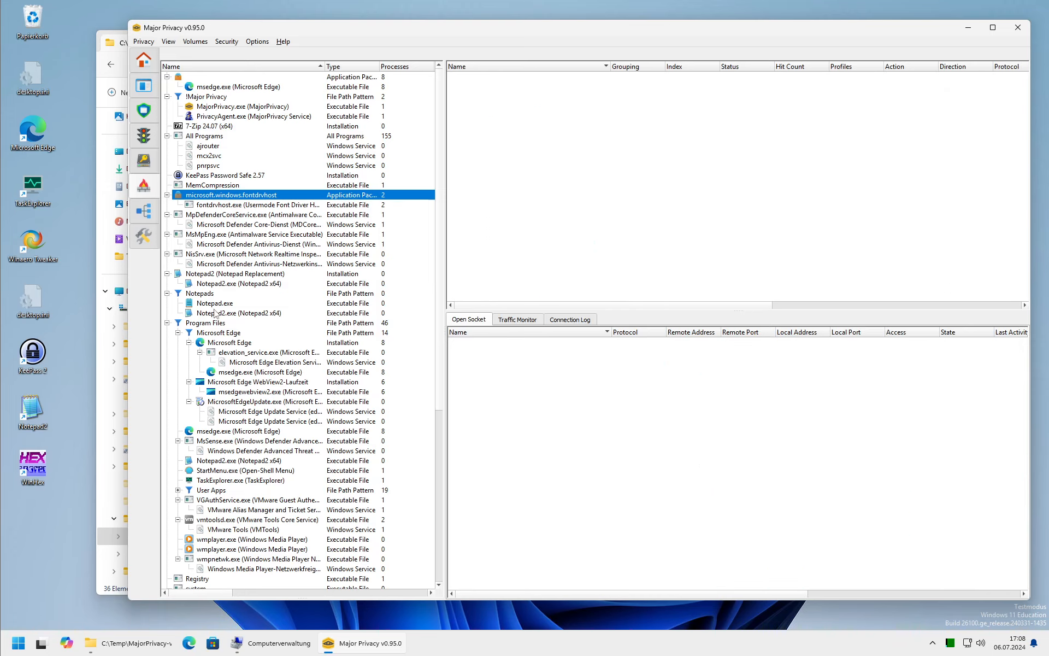
click(205, 294)
click(213, 333)
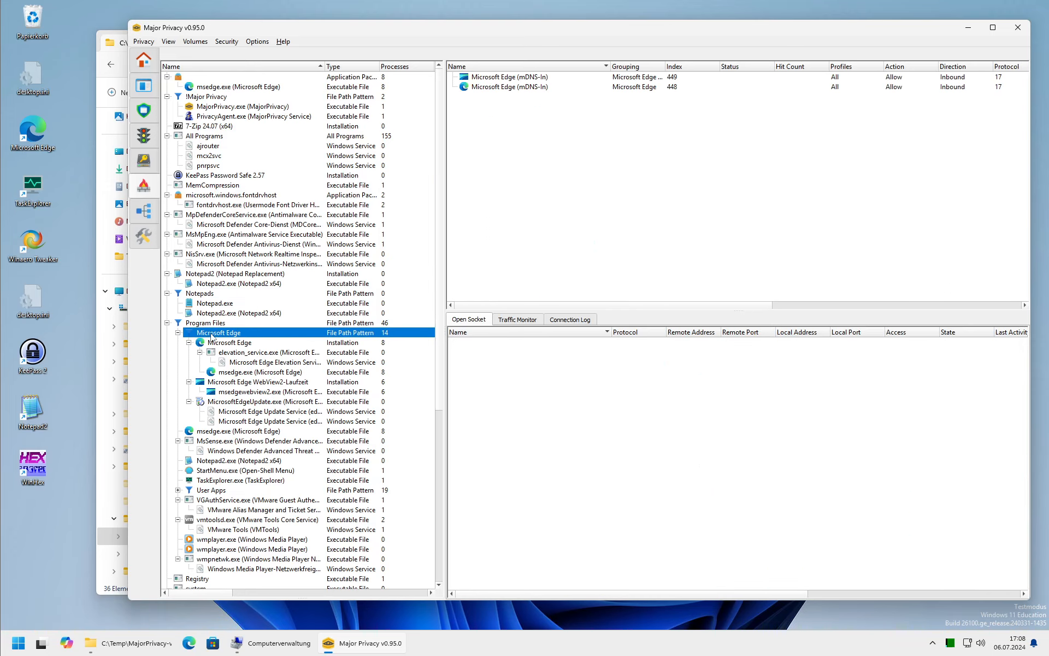
click(236, 343)
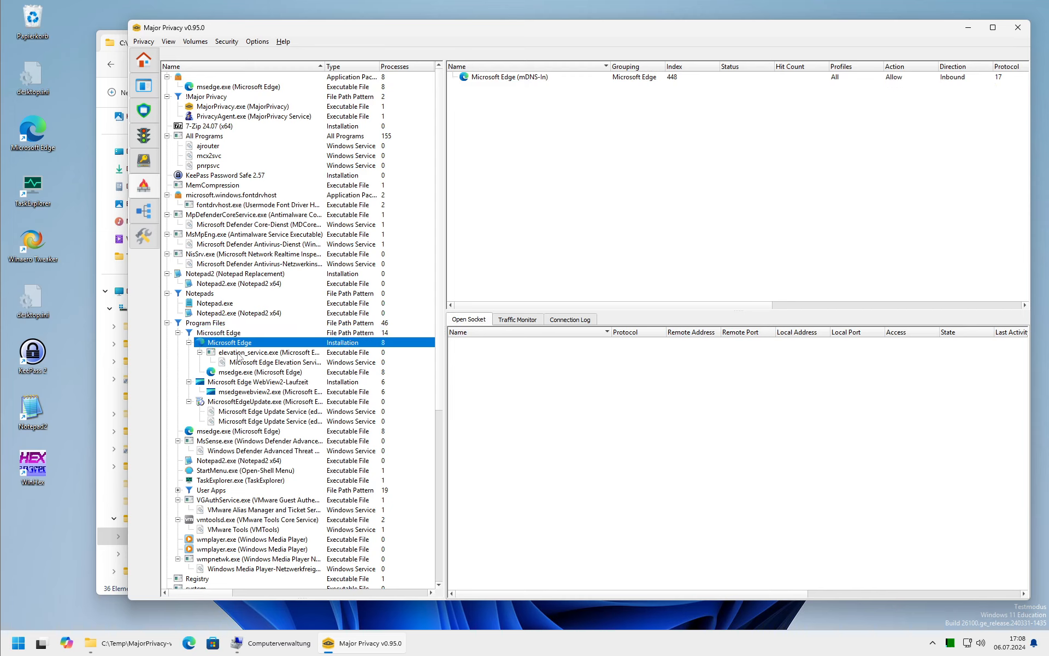
click(240, 354)
click(216, 334)
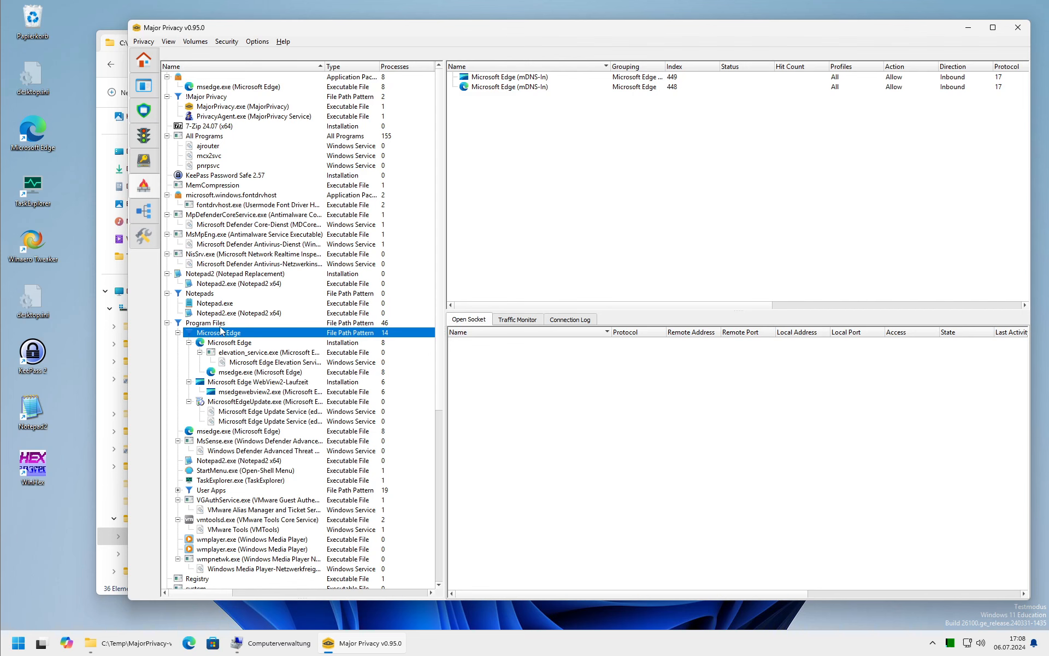
Scroll through all firewall rules for Program Files, then go to the running processes view.
click(220, 325)
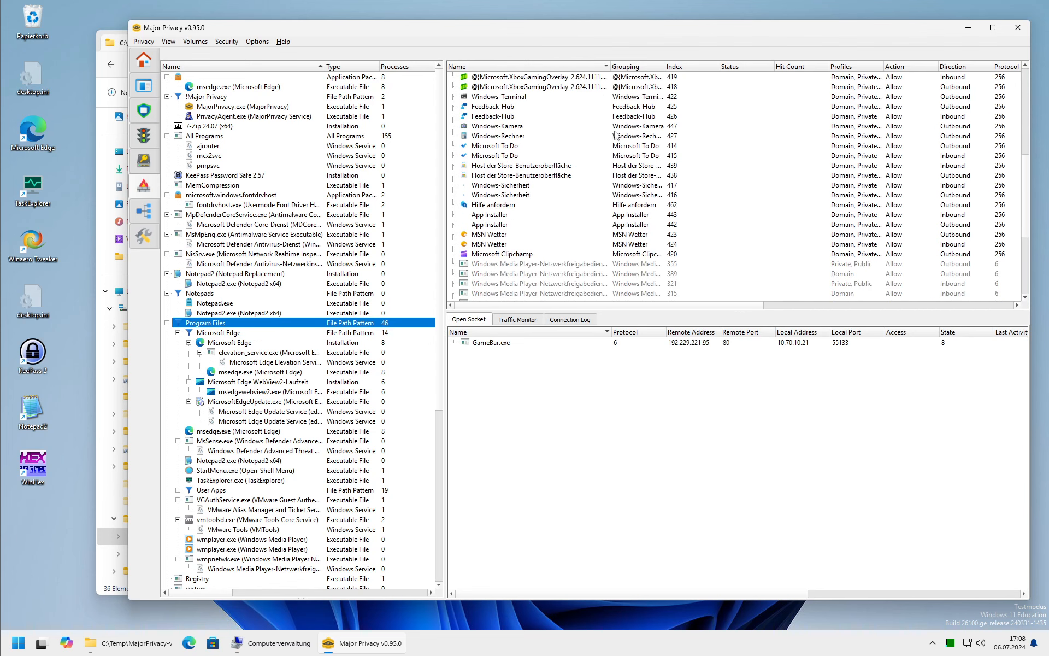
scroll(615, 136, down, 5)
scroll(560, 194, down, 5)
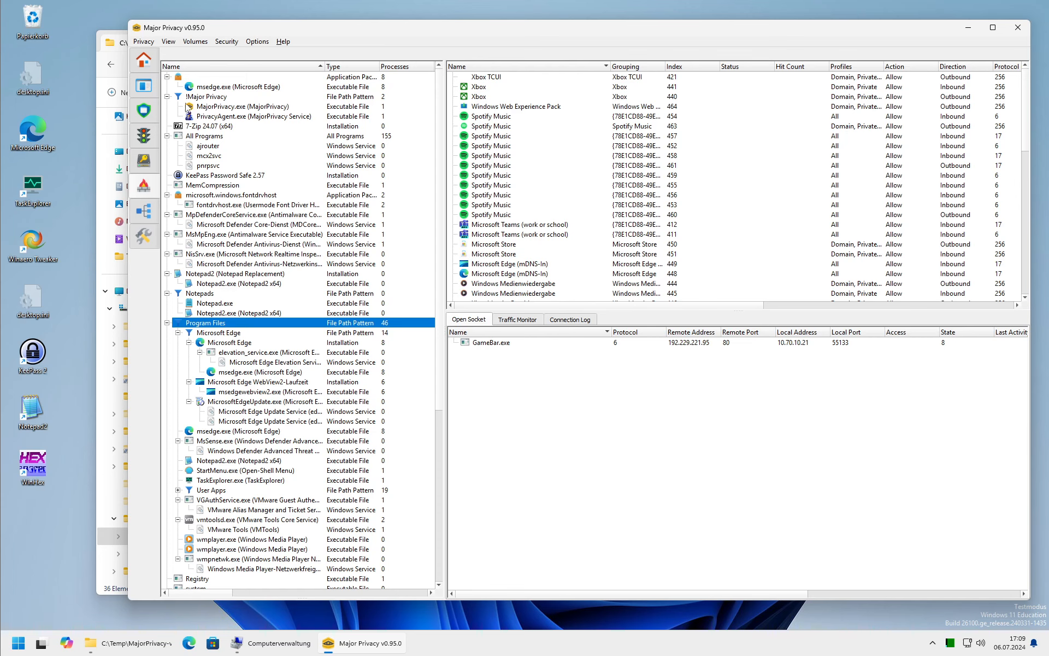
click(144, 86)
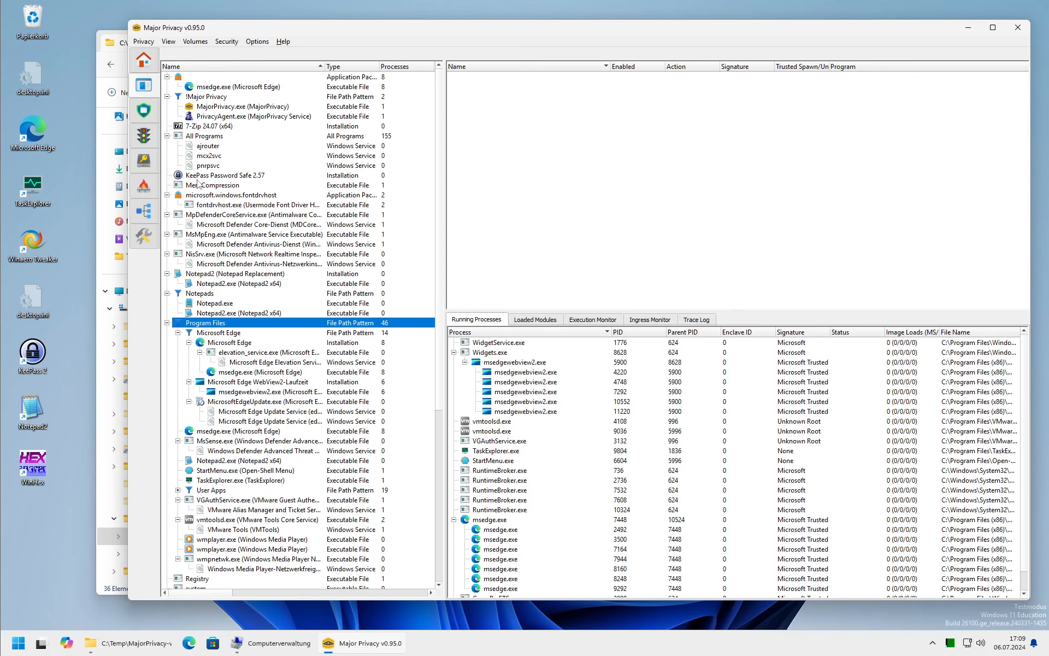
Select All Programs, open the Trace Log tab, and filter it to the Microsoft Edge group.
click(200, 137)
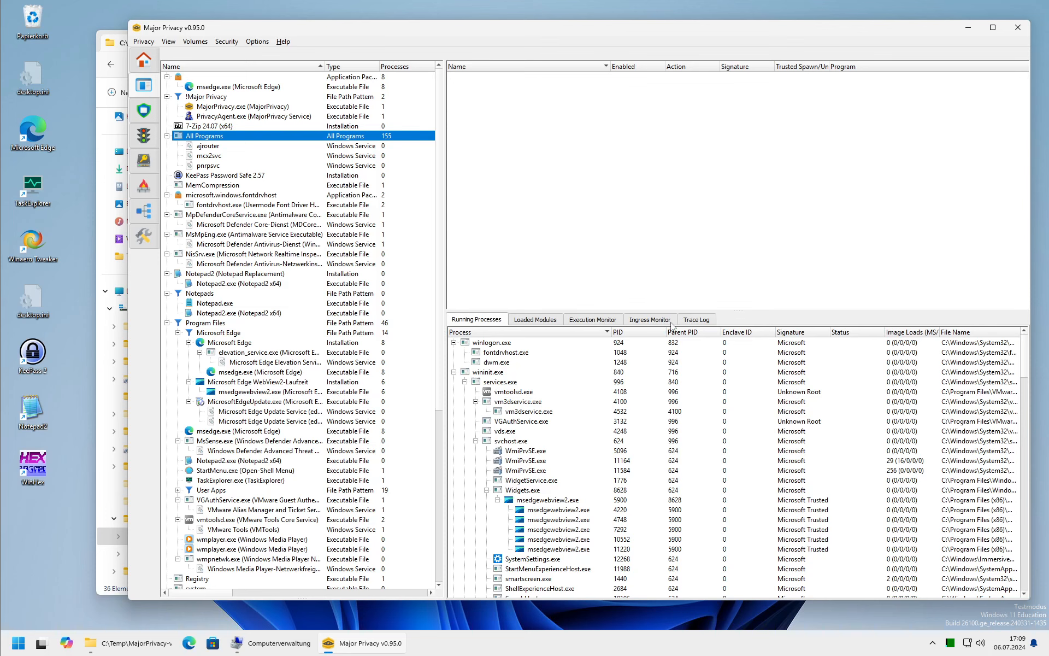
click(702, 322)
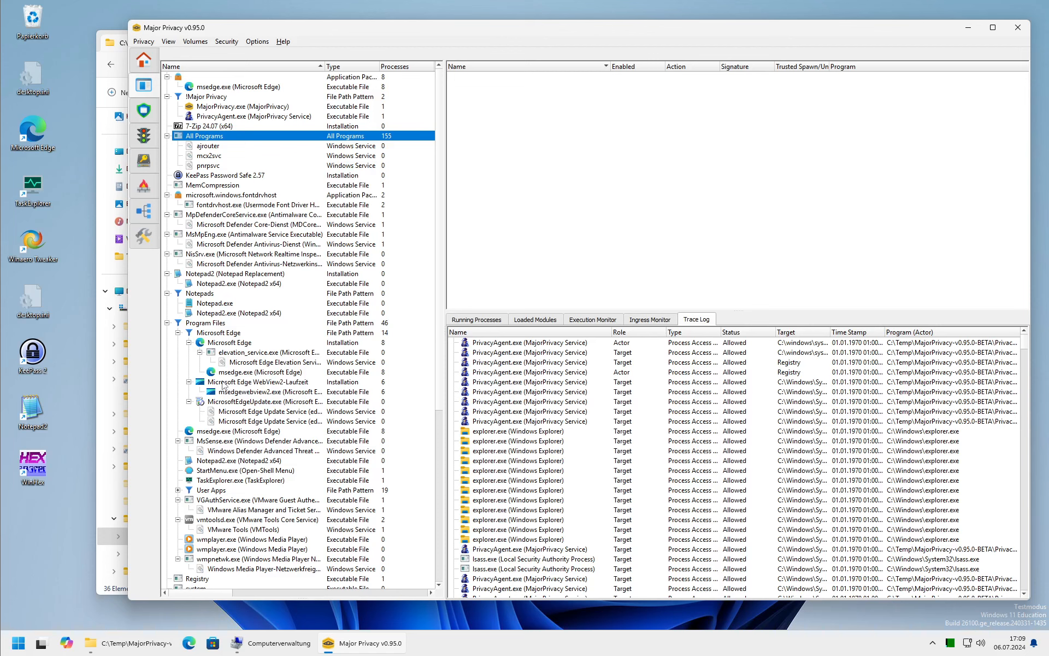
click(215, 334)
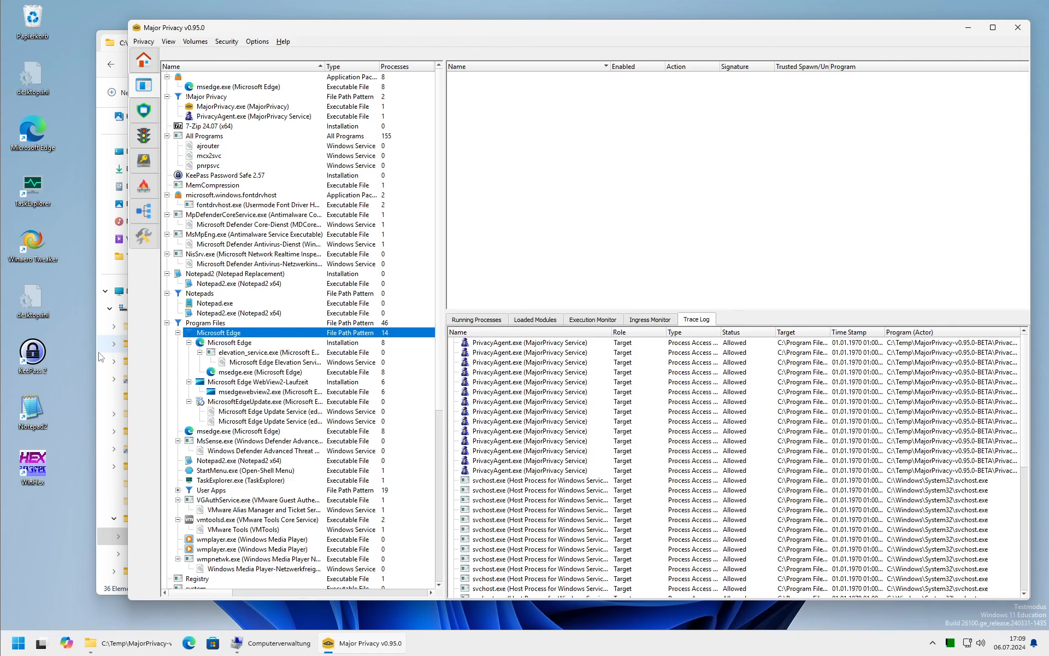
Launch and close Edge, then expand msedge.exe and elevation_service.exe under Loaded Modules to list their DLLs.
double_click(27, 137)
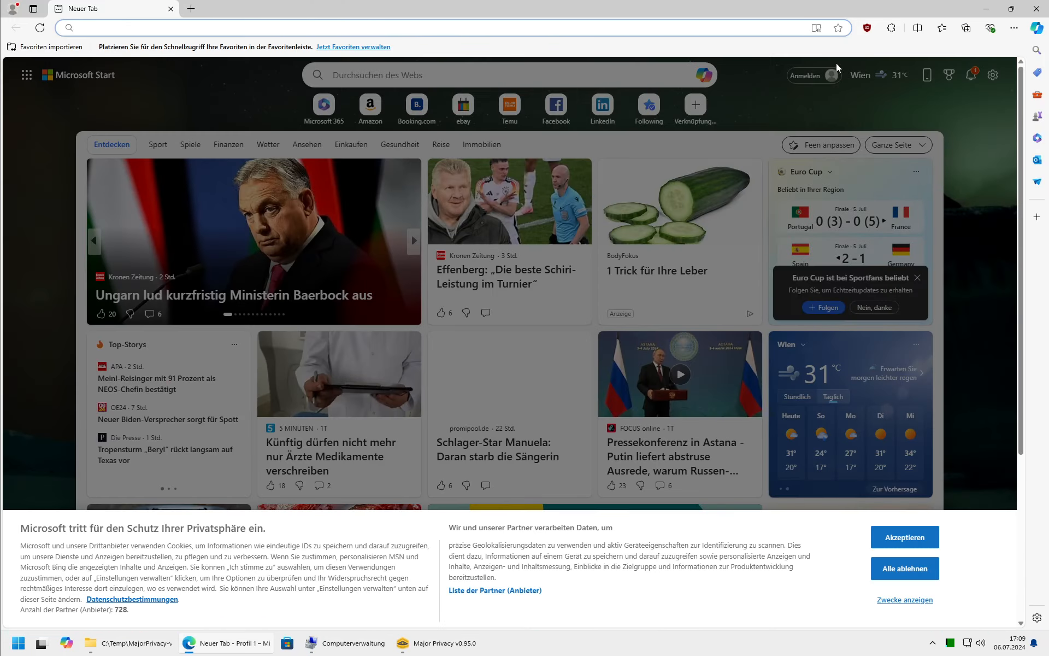
click(1036, 9)
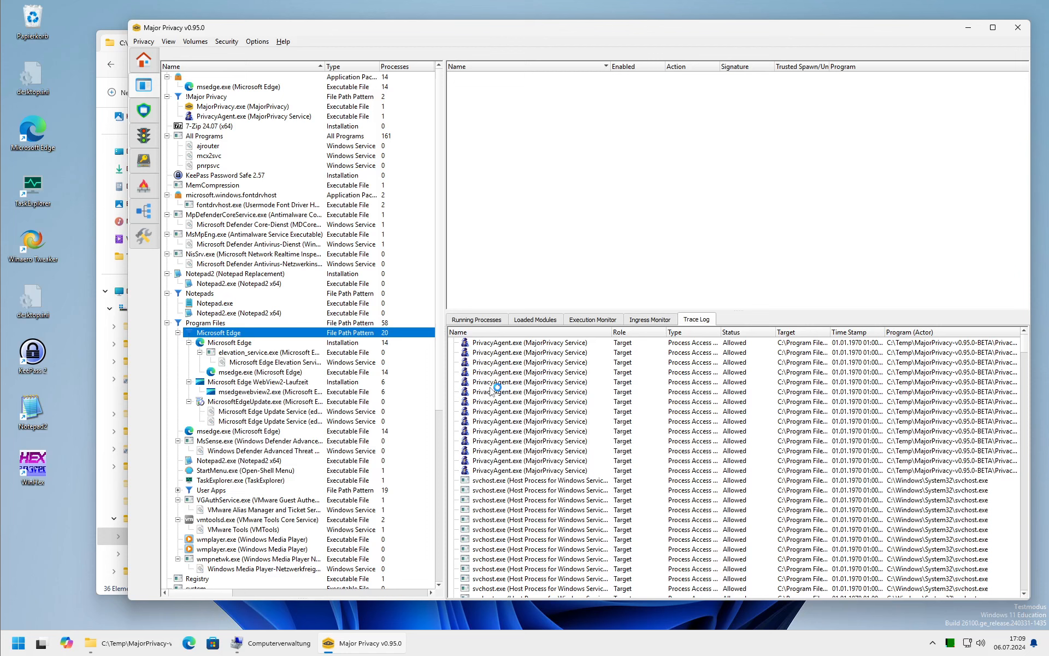
click(535, 321)
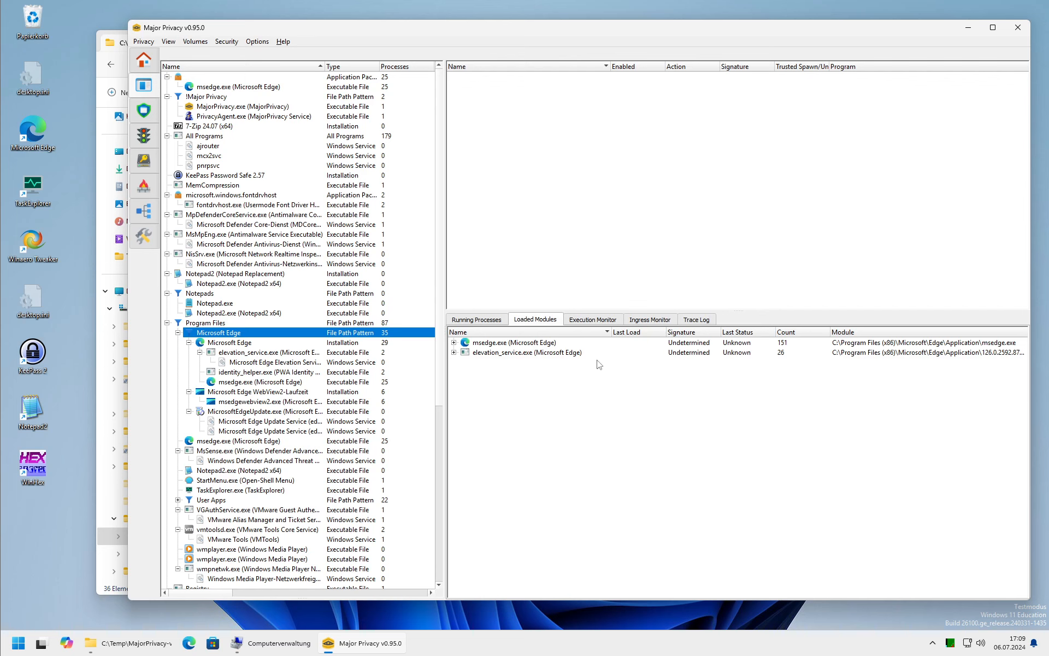
click(454, 353)
click(453, 343)
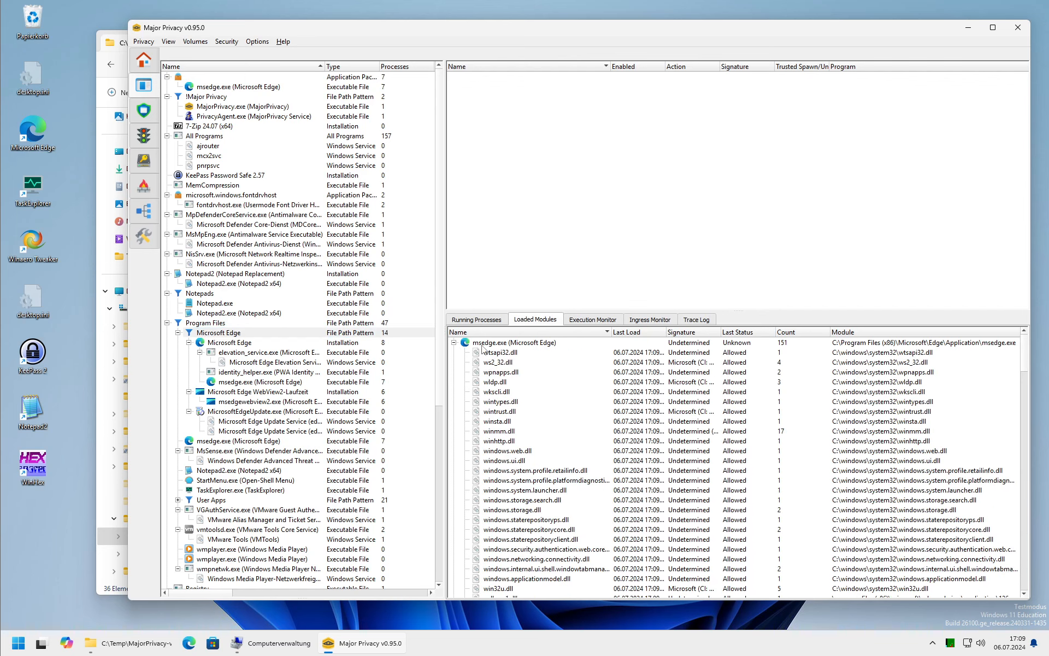
click(454, 343)
click(453, 352)
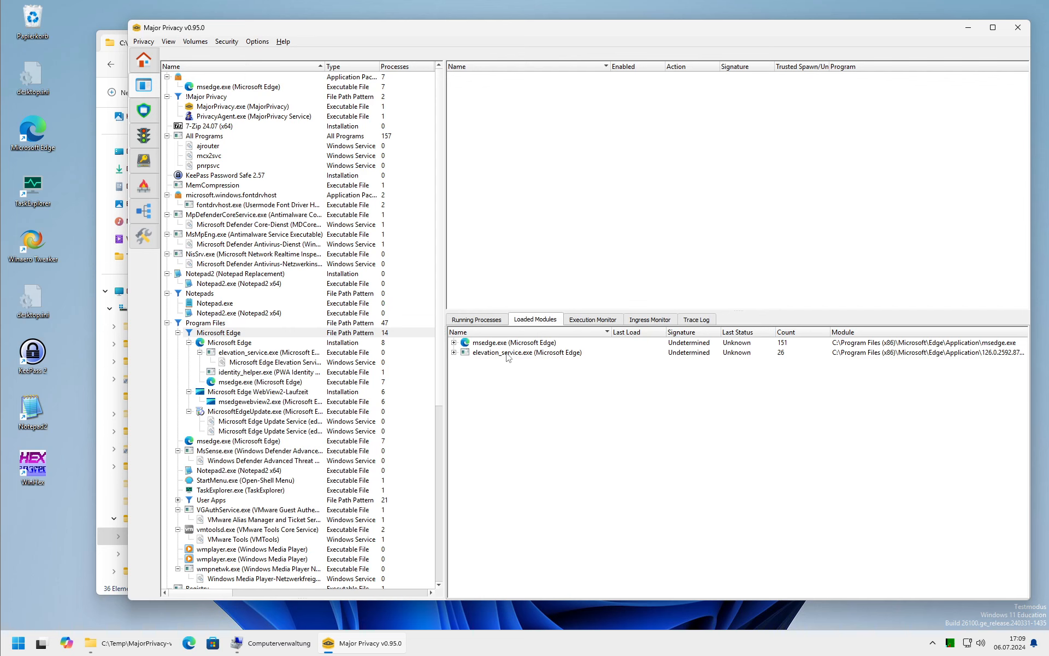
click(454, 353)
click(454, 342)
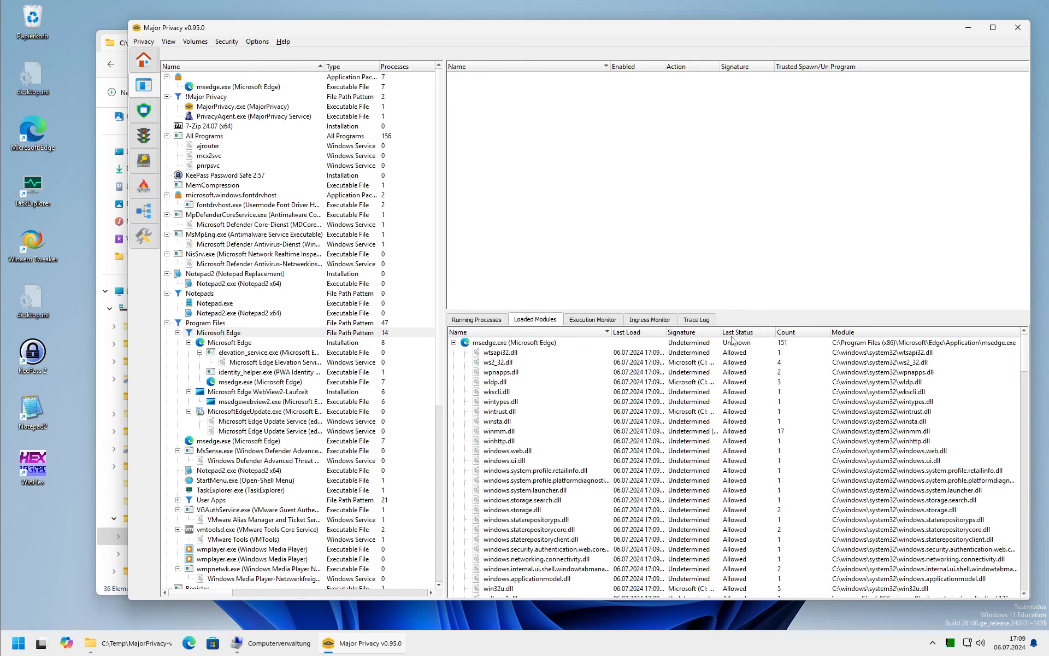
scroll(785, 403, down, 20)
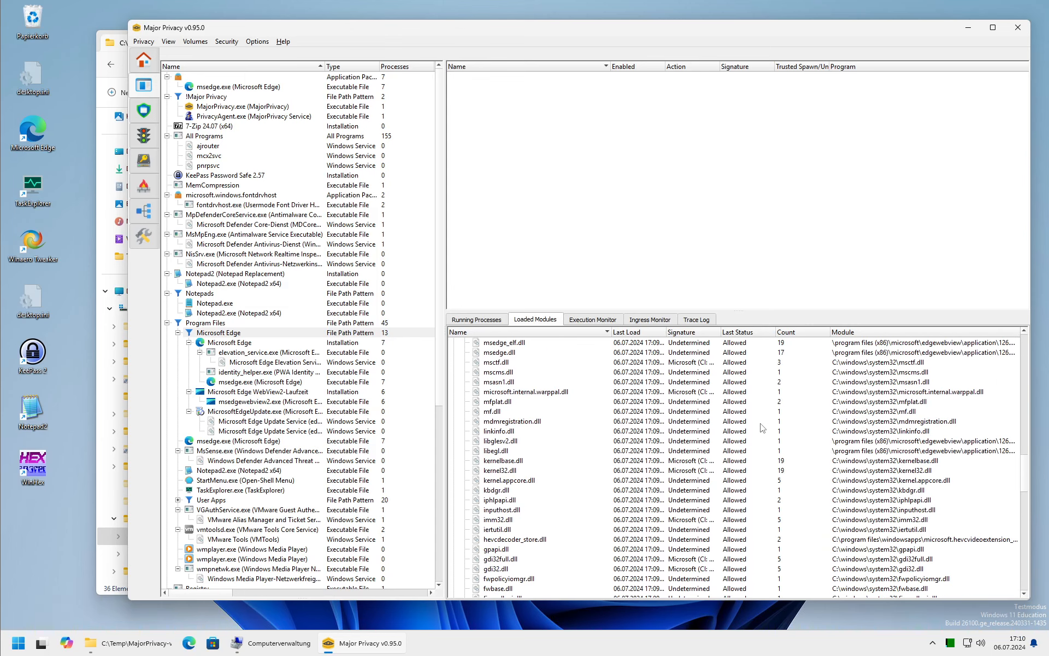
Collapse the msedge.exe and elevation_service.exe module lists and show Edge's Execution Monitor records.
scroll(760, 424, up, 20)
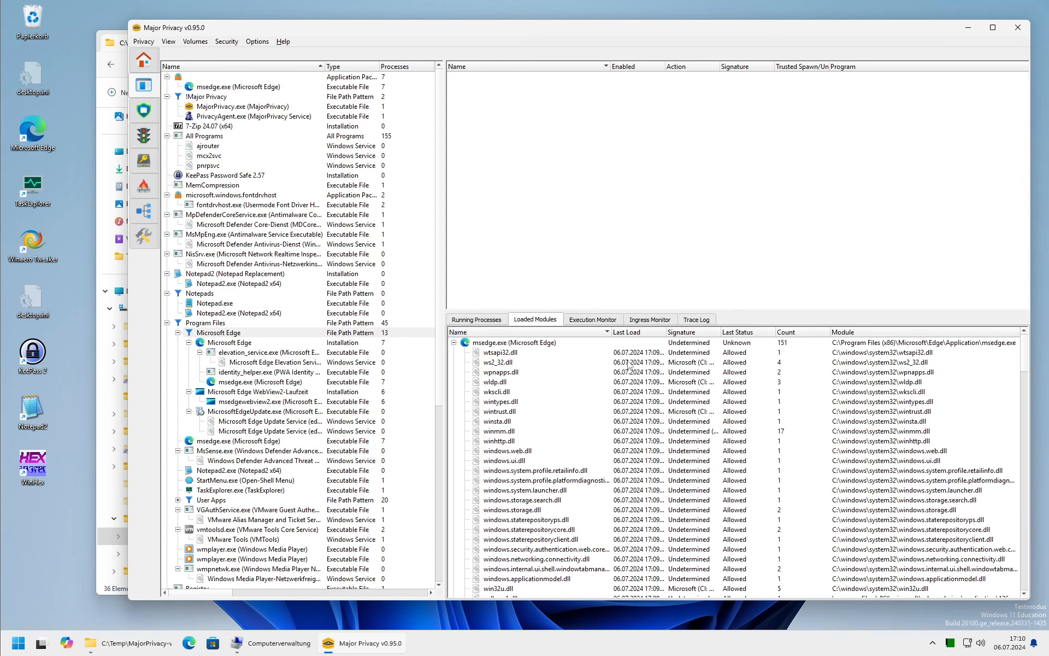
click(454, 343)
click(455, 353)
click(582, 321)
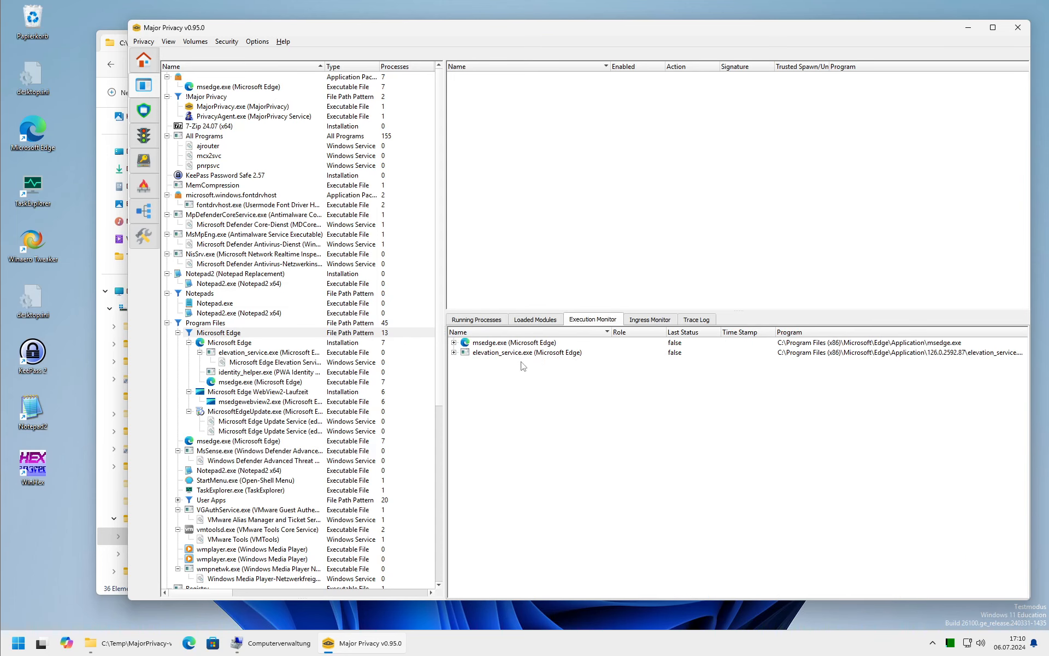
click(454, 352)
click(454, 342)
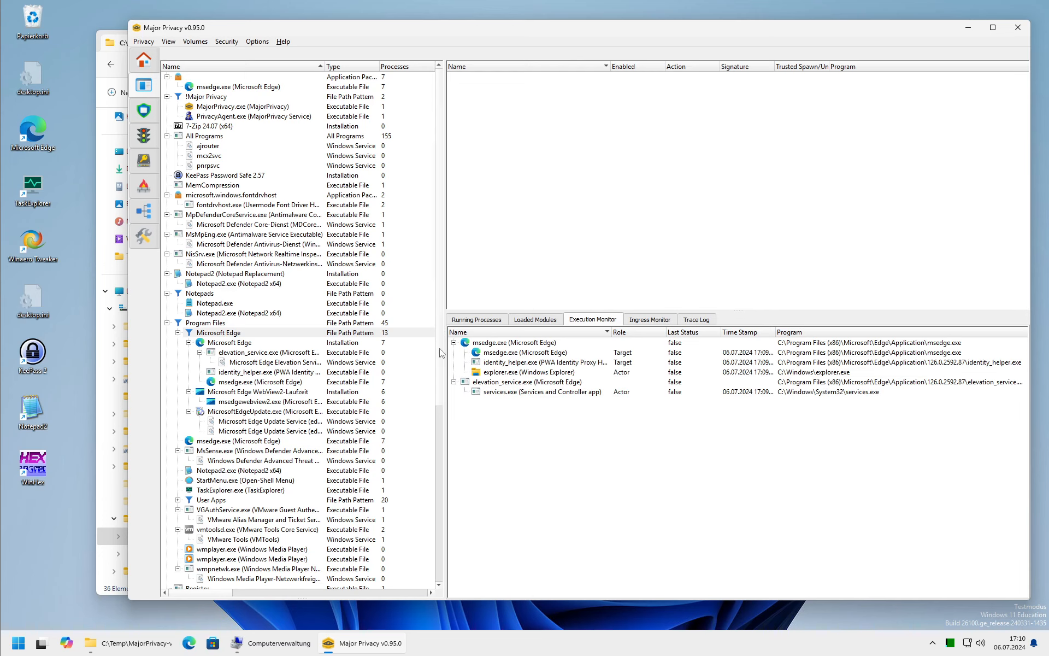
Inspect the msedge.exe, identity_helper.exe, explorer.exe, elevation_service.exe and services.exe launch entries.
click(623, 354)
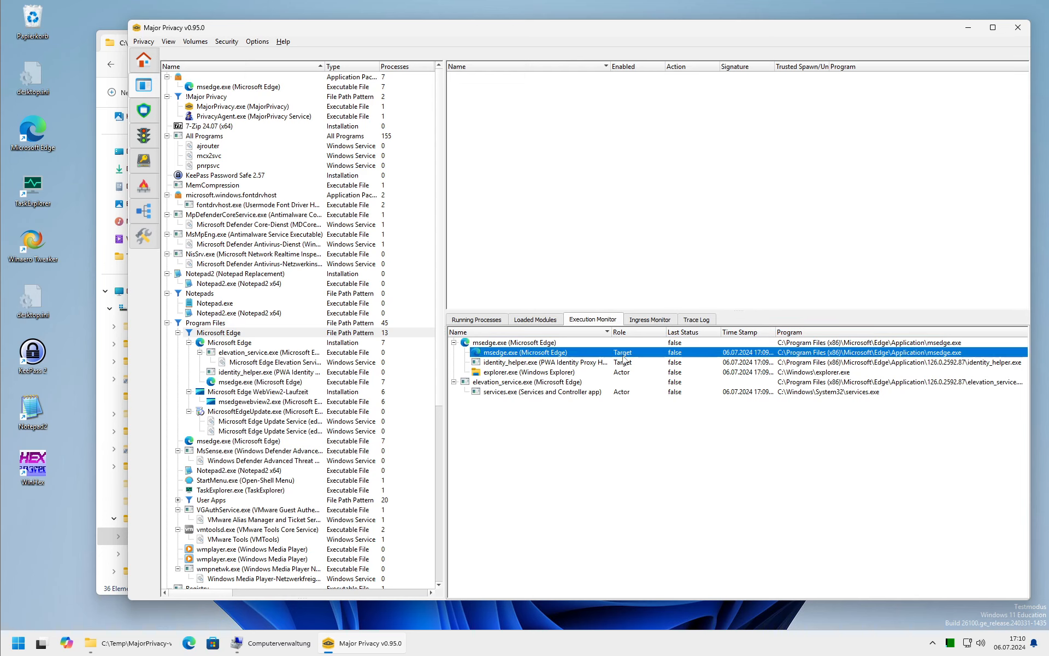
click(626, 374)
click(515, 343)
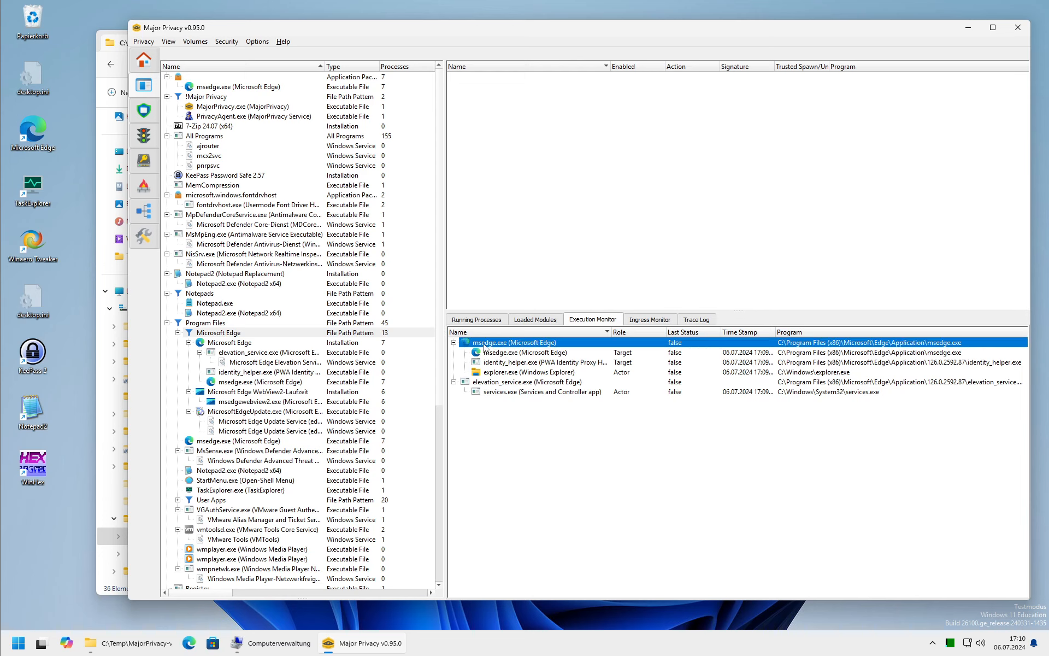
click(540, 353)
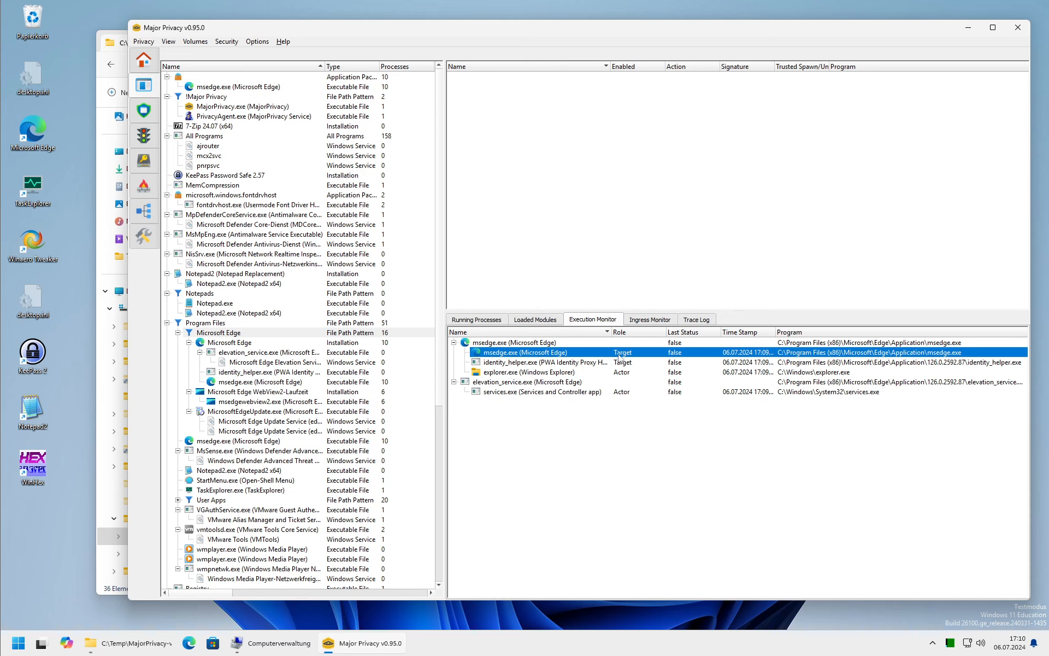
click(568, 363)
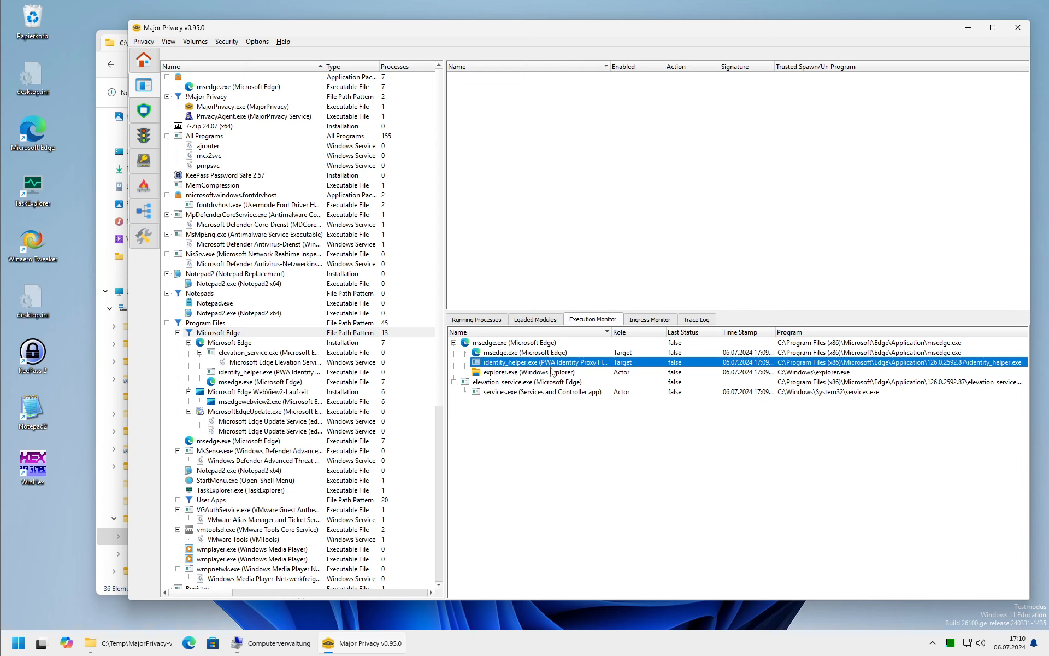
click(526, 373)
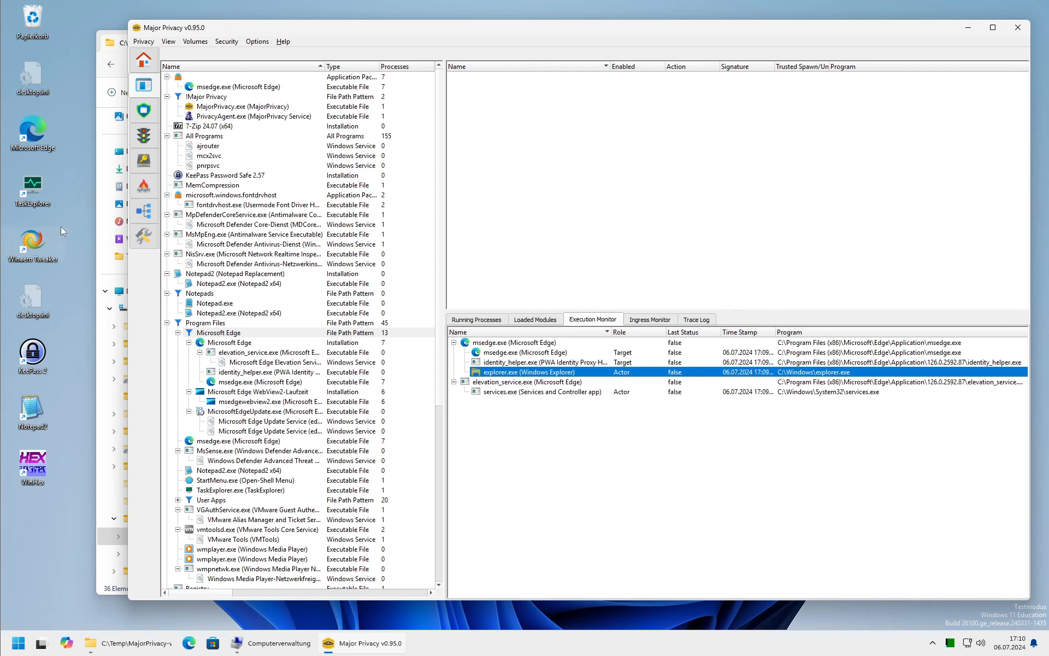
click(505, 383)
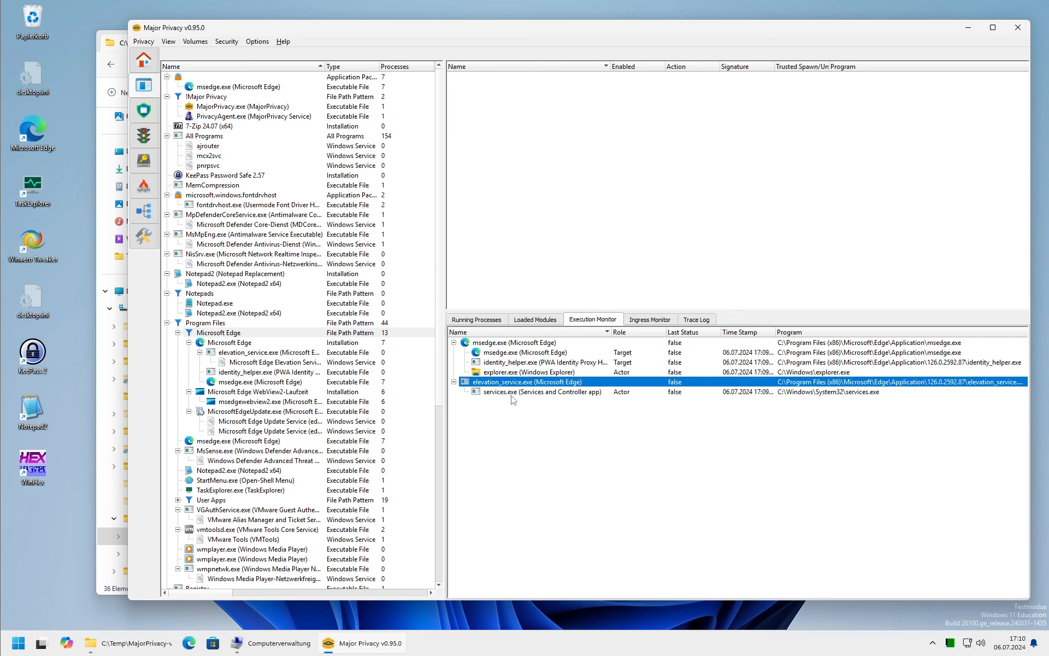
click(510, 394)
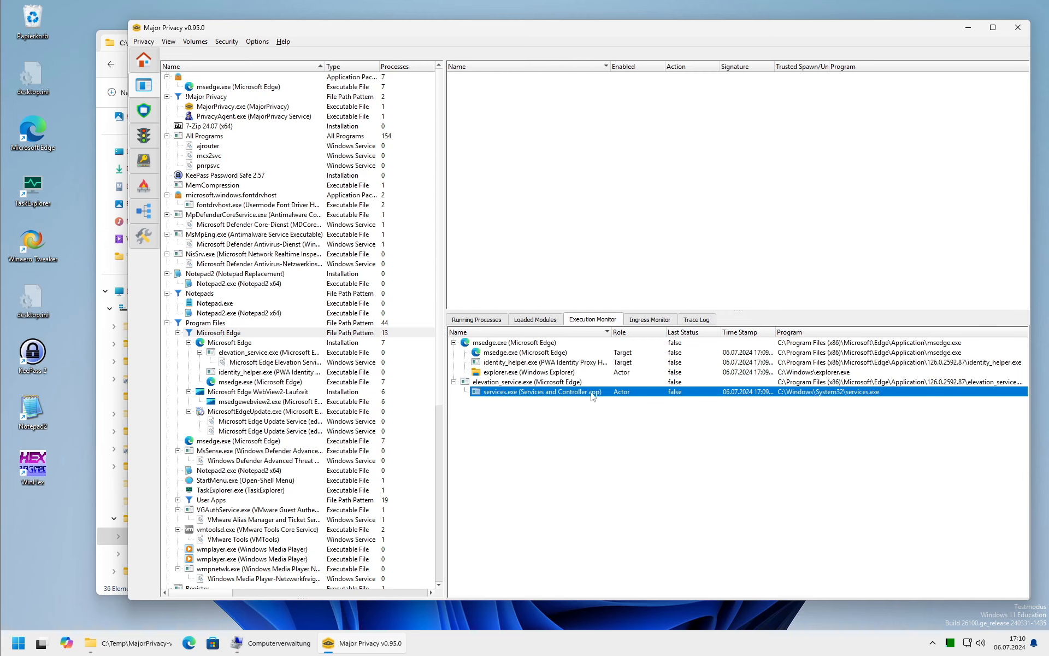
Recheck the elevation_service, services, msedge and identity_helper entries, then select MsMpEng.exe, which has none.
click(495, 382)
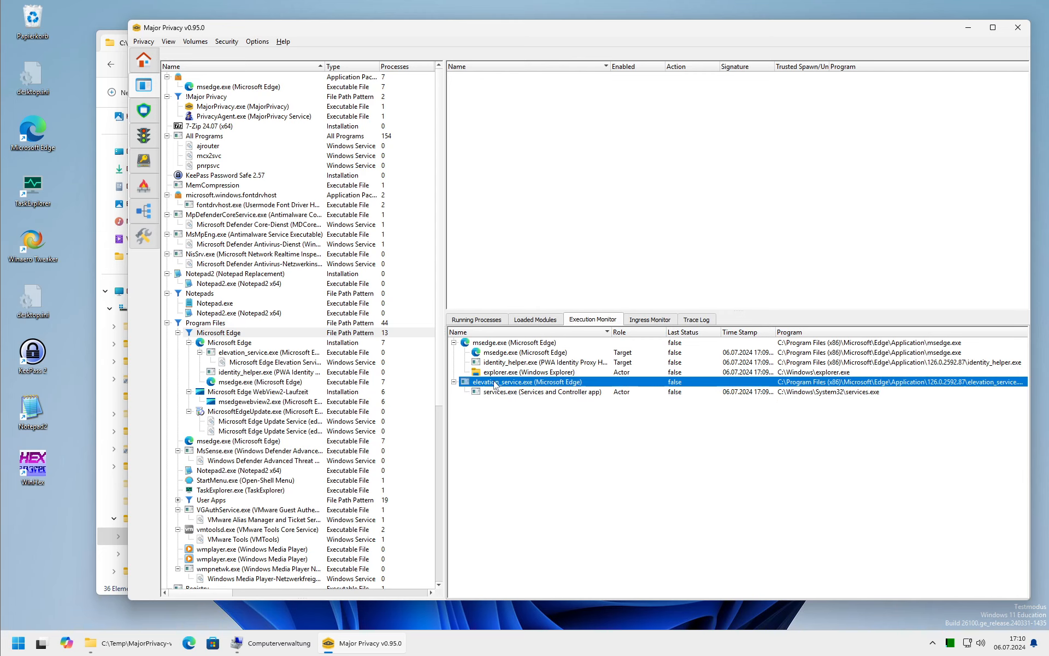
click(628, 394)
click(490, 382)
click(487, 343)
click(629, 353)
click(625, 362)
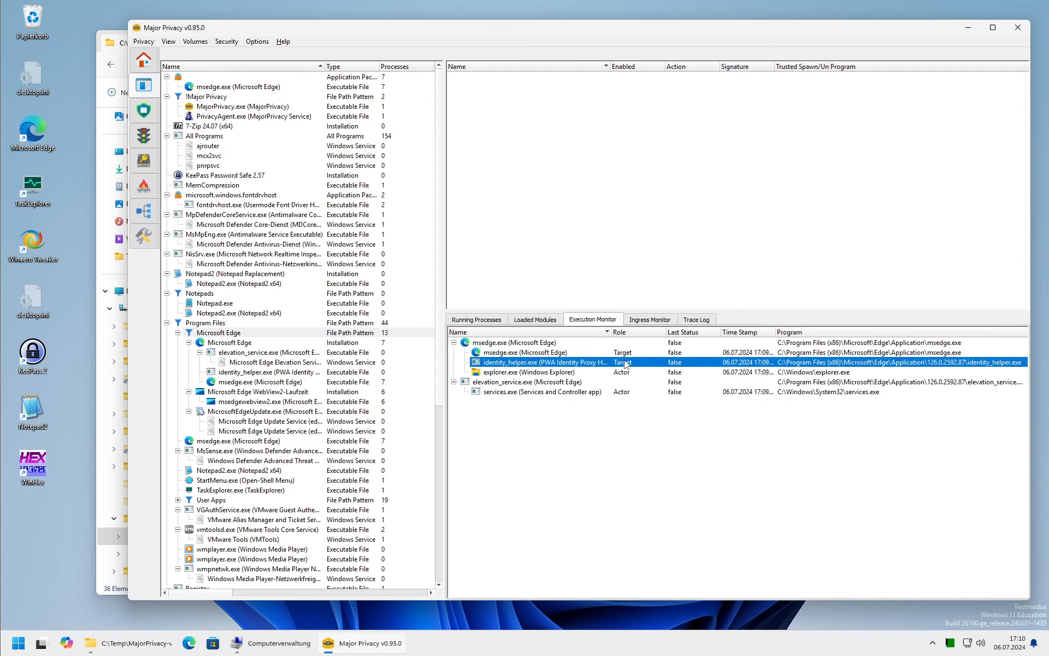
click(508, 344)
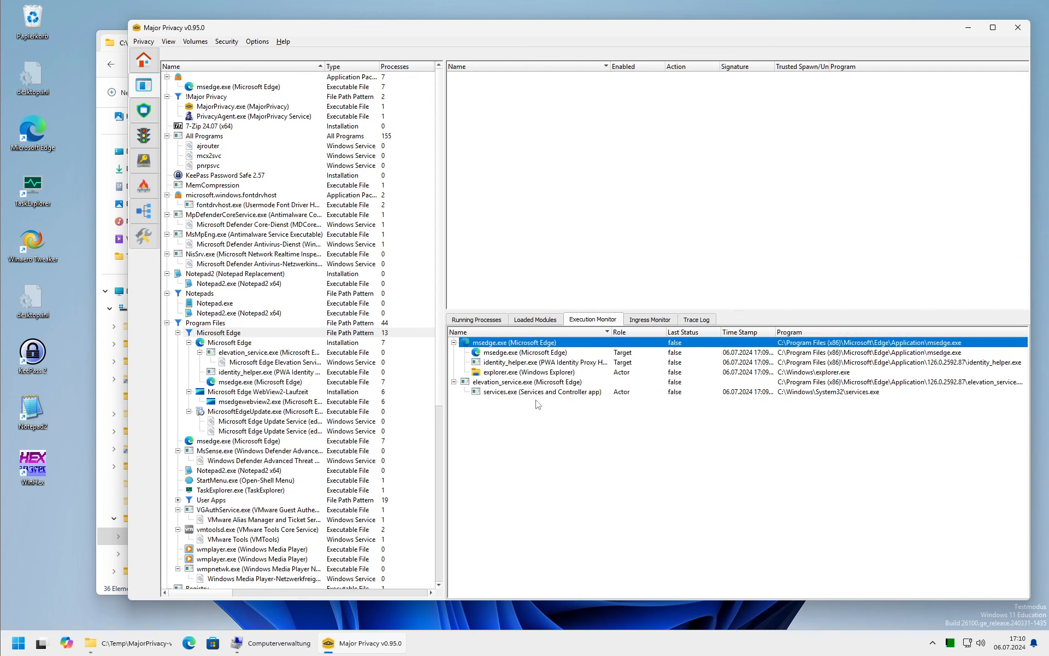
click(283, 235)
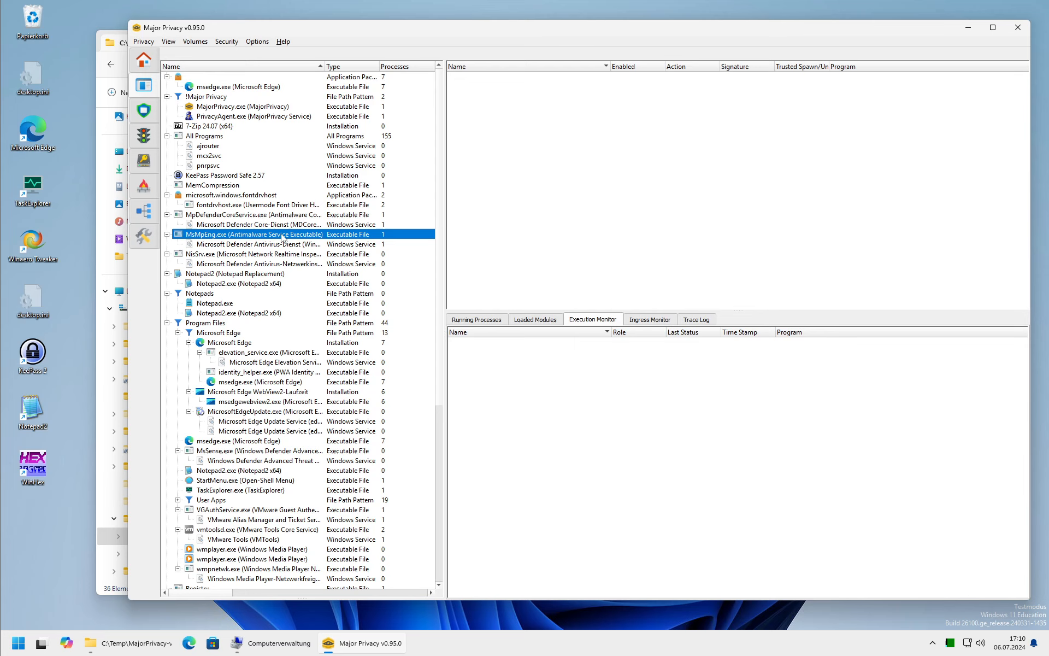
Filter the tree to explorer.exe and review its launches of msedge.exe and Notepad2.exe.
key(ctrl+f)
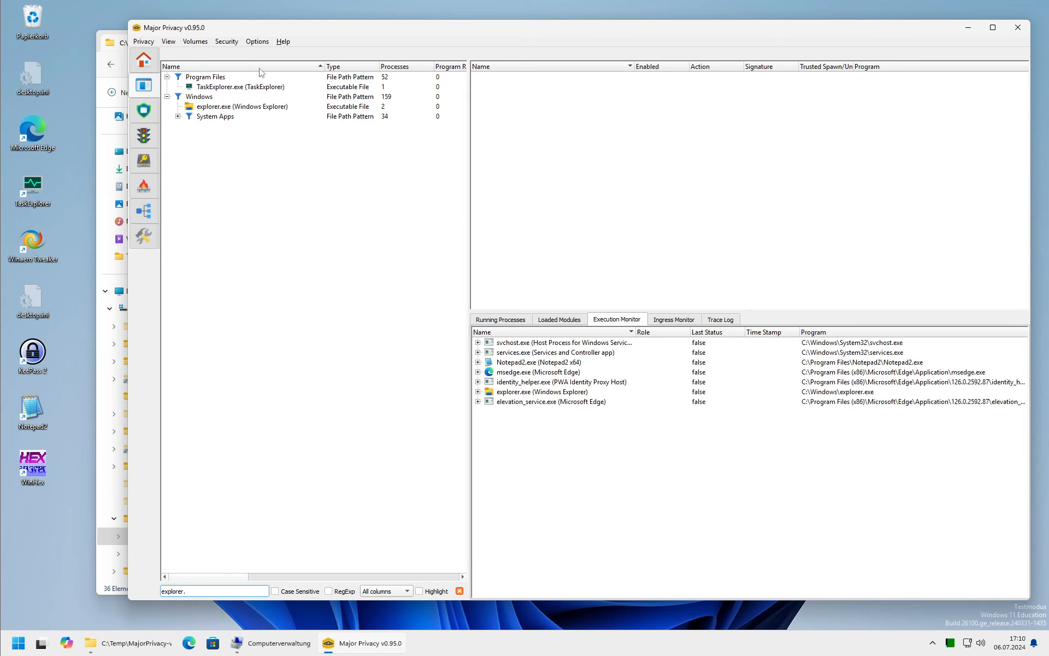
click(249, 111)
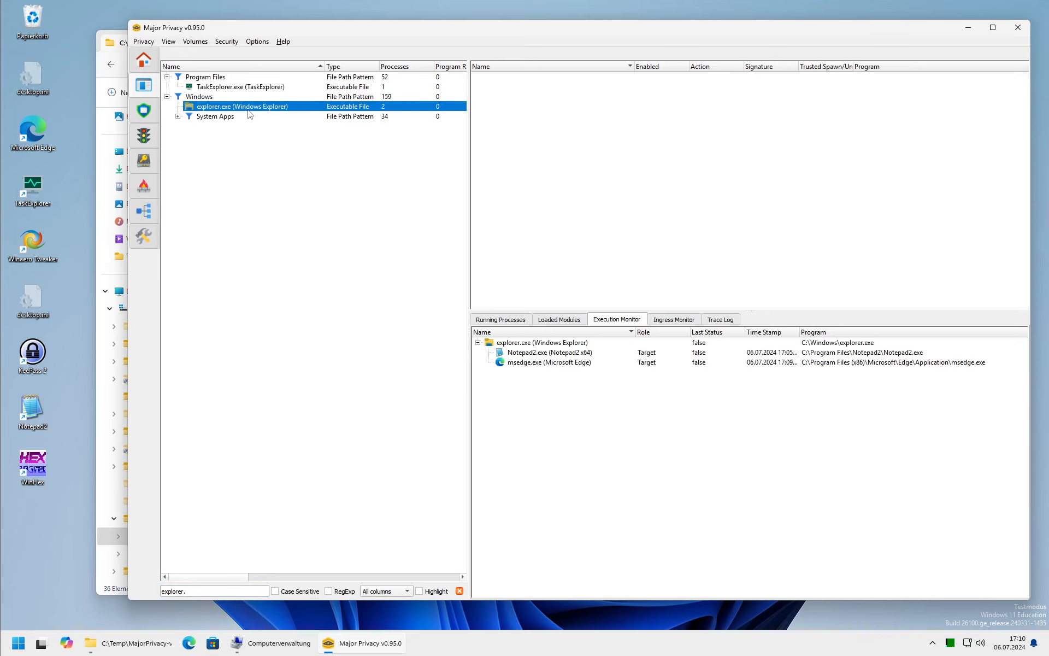
click(525, 344)
click(533, 363)
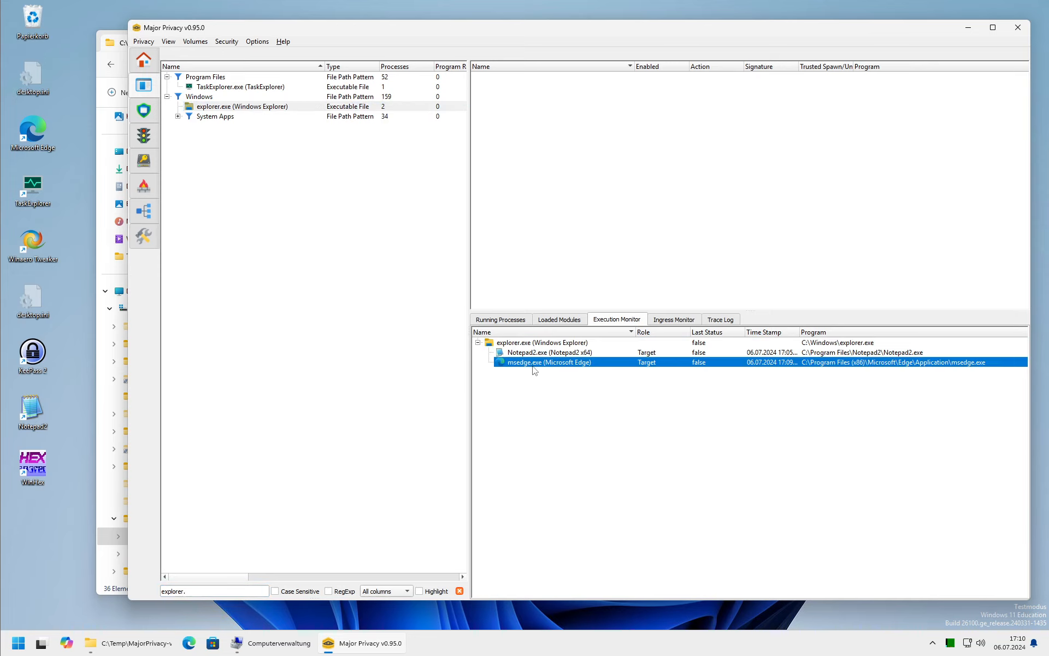
click(529, 352)
click(549, 399)
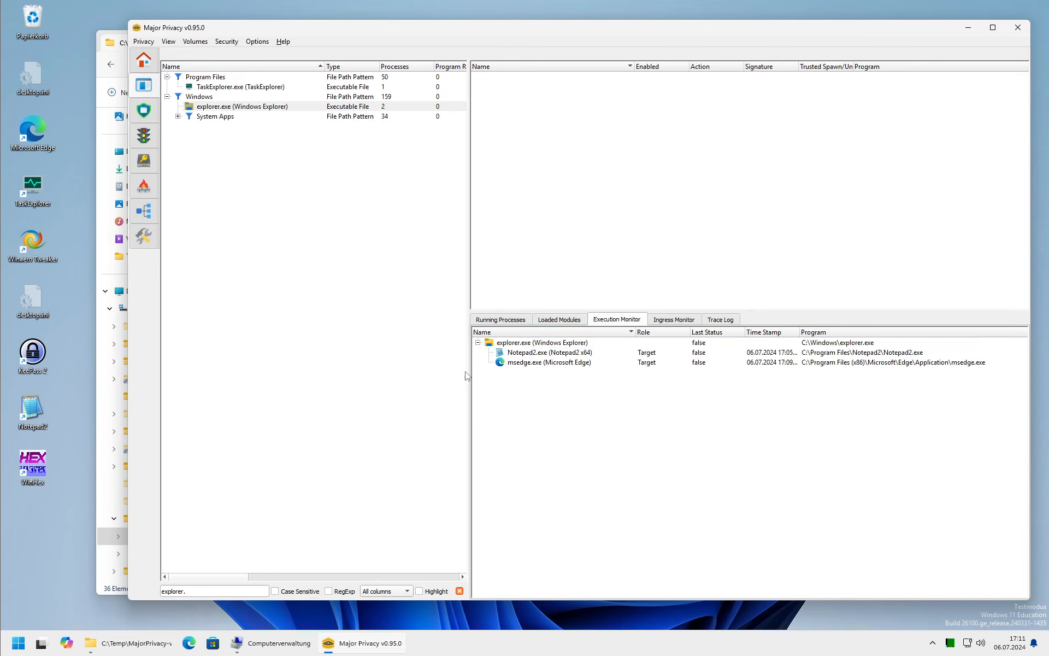
Launch Winaero Tweaker (elevated) and KeePass, close both, then check their new explorer.exe launch entries.
double_click(31, 250)
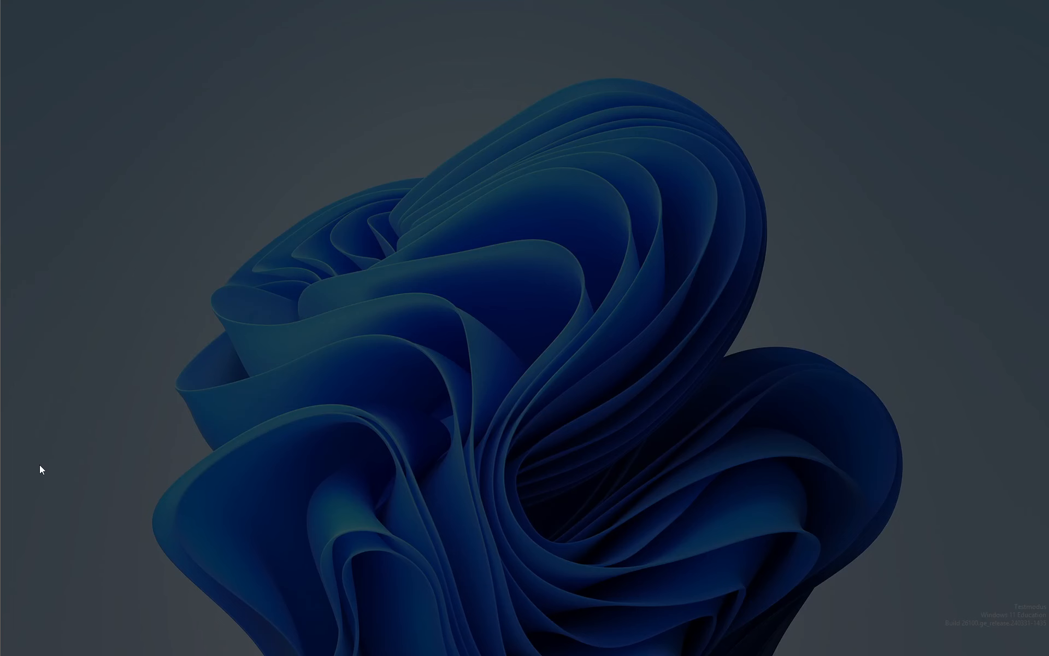
click(478, 426)
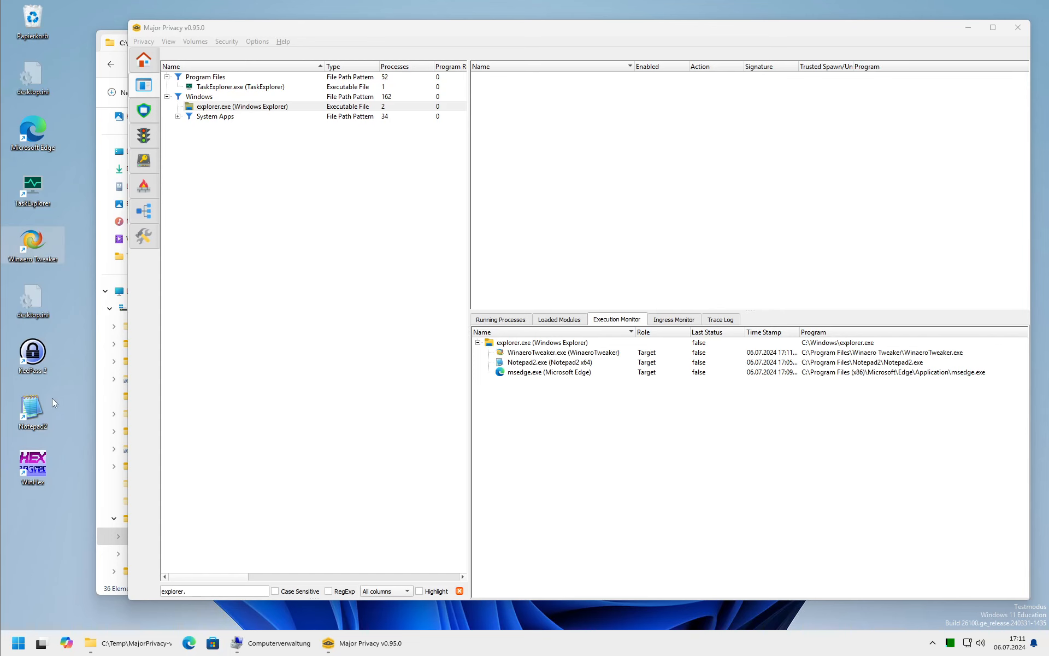
double_click(42, 352)
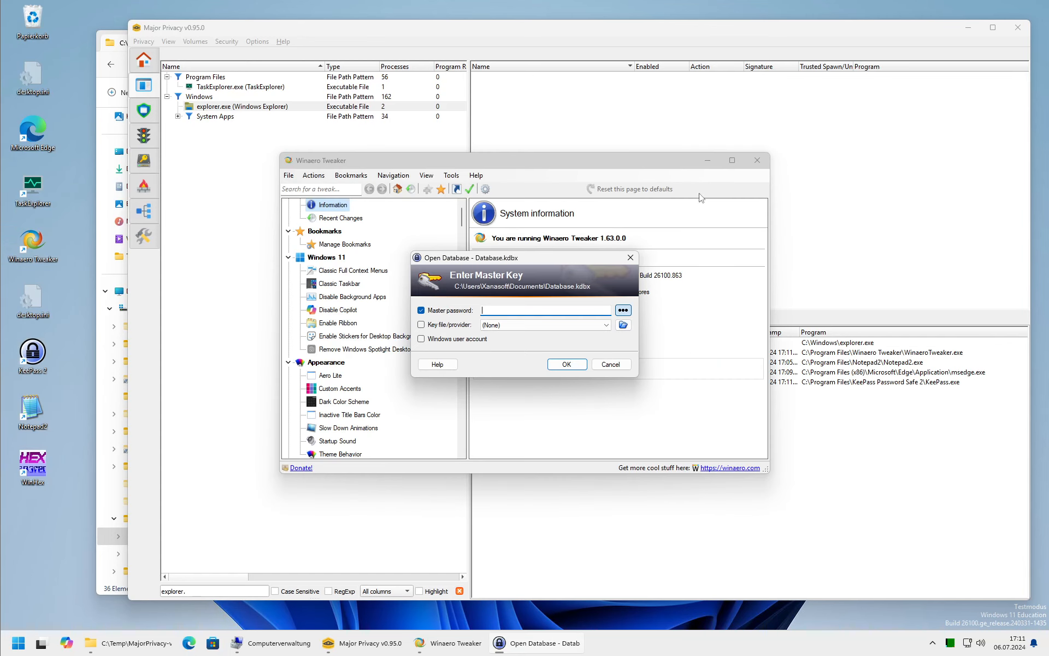
click(632, 259)
click(778, 146)
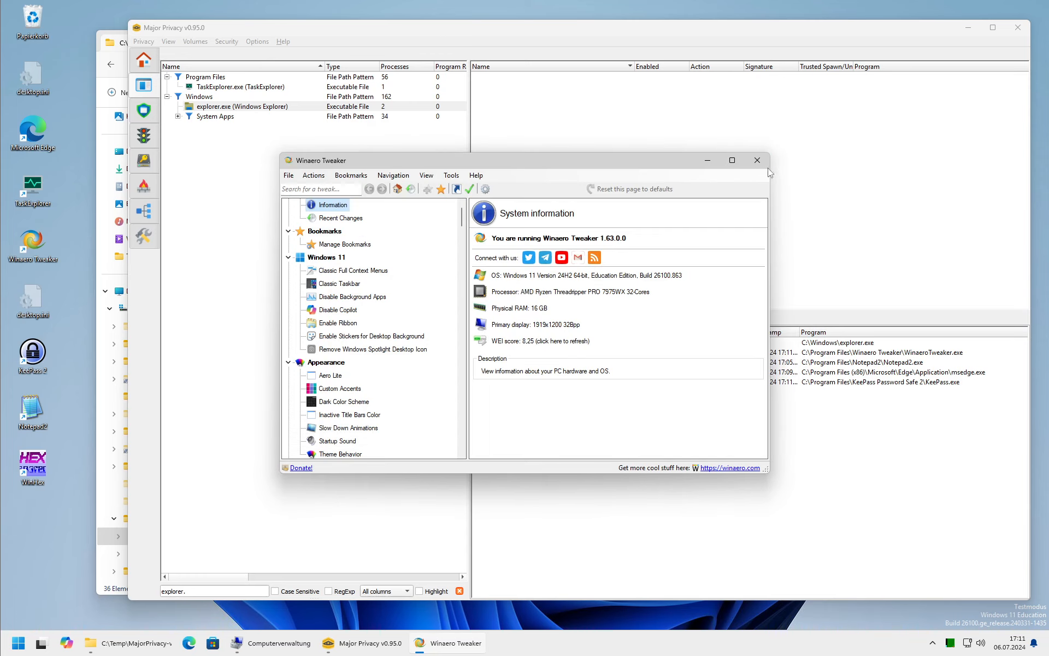
click(767, 169)
click(519, 382)
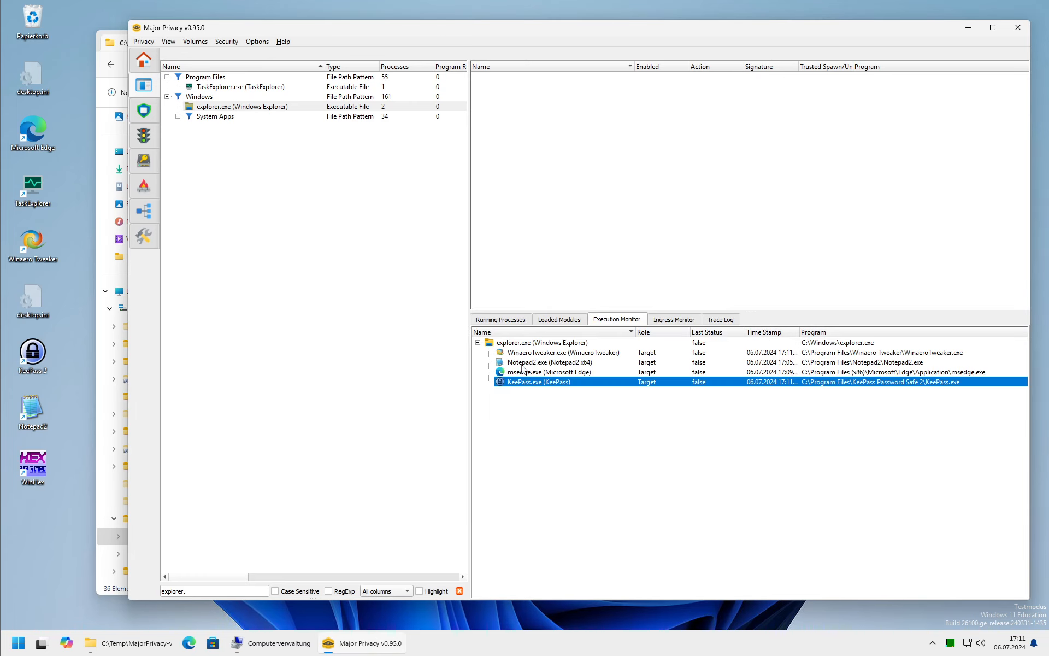
click(522, 353)
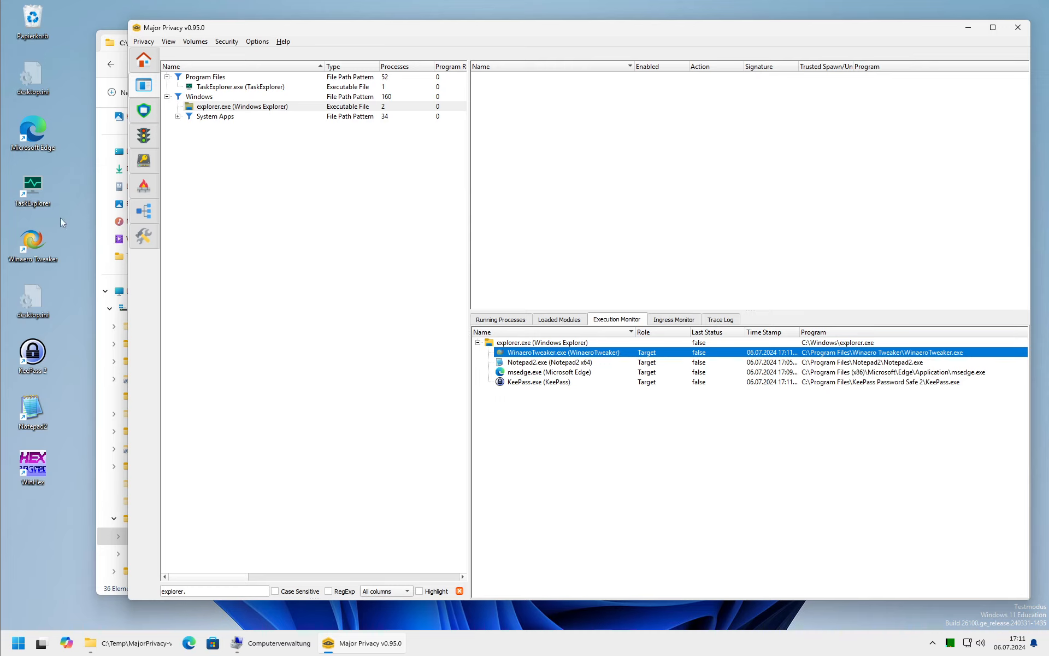
Switch the bottom pane to the Ingress Monitor to see access records for explorer.exe.
click(674, 321)
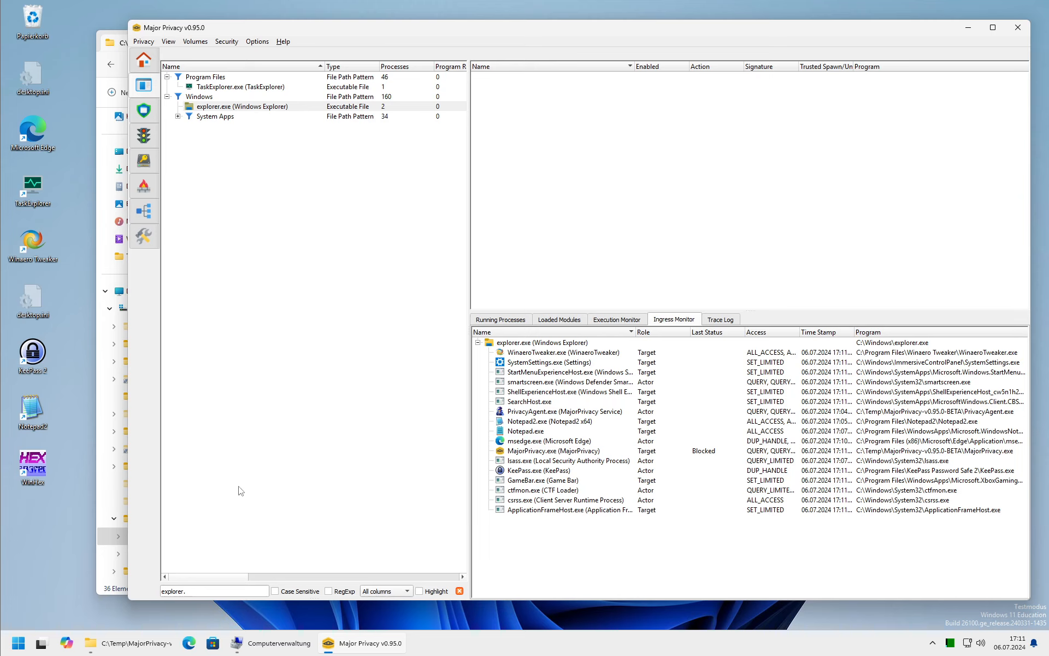
Filter the tree to 'keep', select KeePass.exe under KeePass Password Safe 2.57, and inspect TaskExplorer's access.
key(ctrl+f)
text(keepa)
click(219, 97)
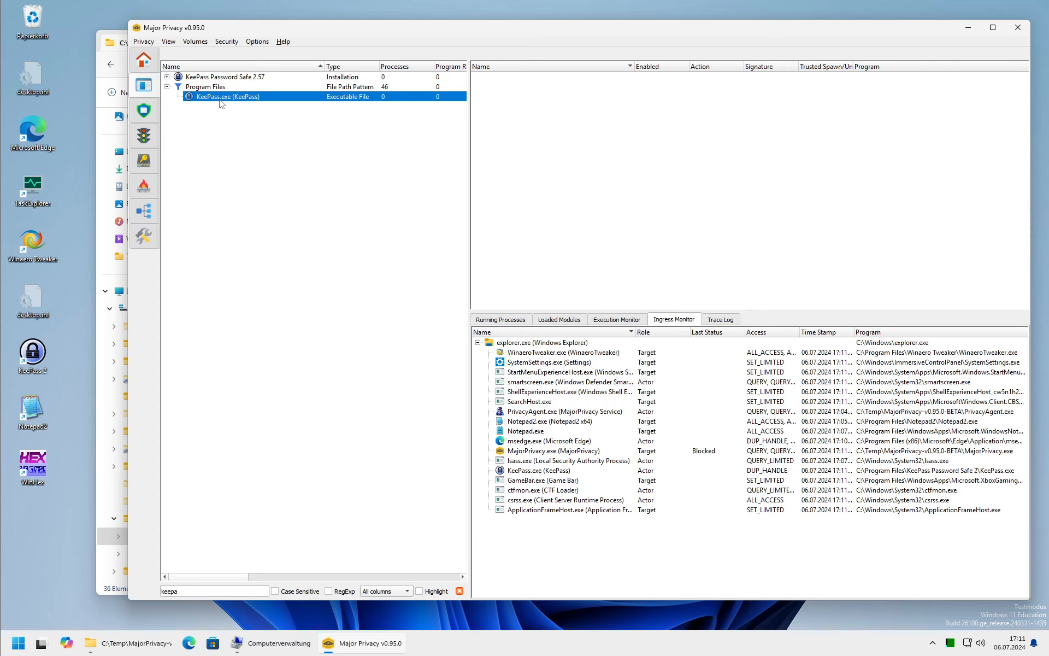
click(167, 77)
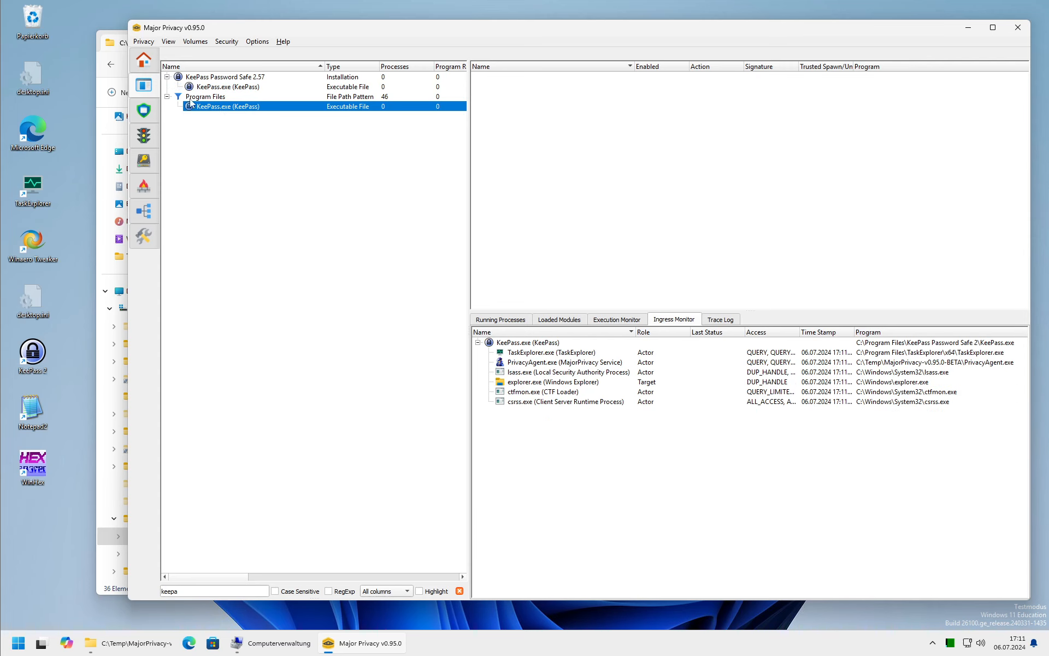
click(539, 344)
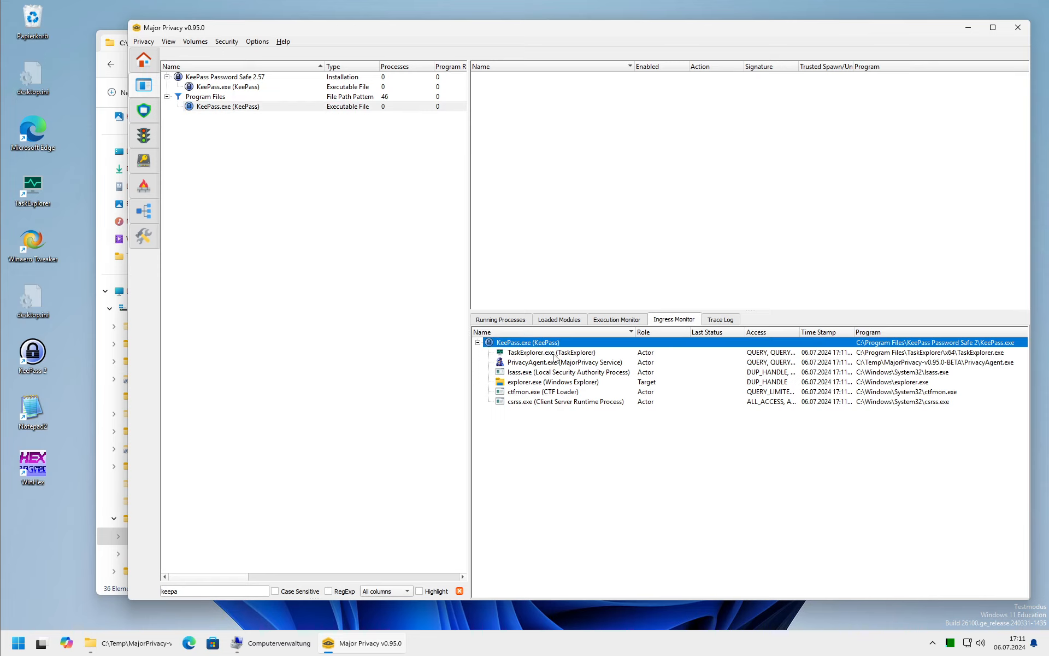
click(554, 354)
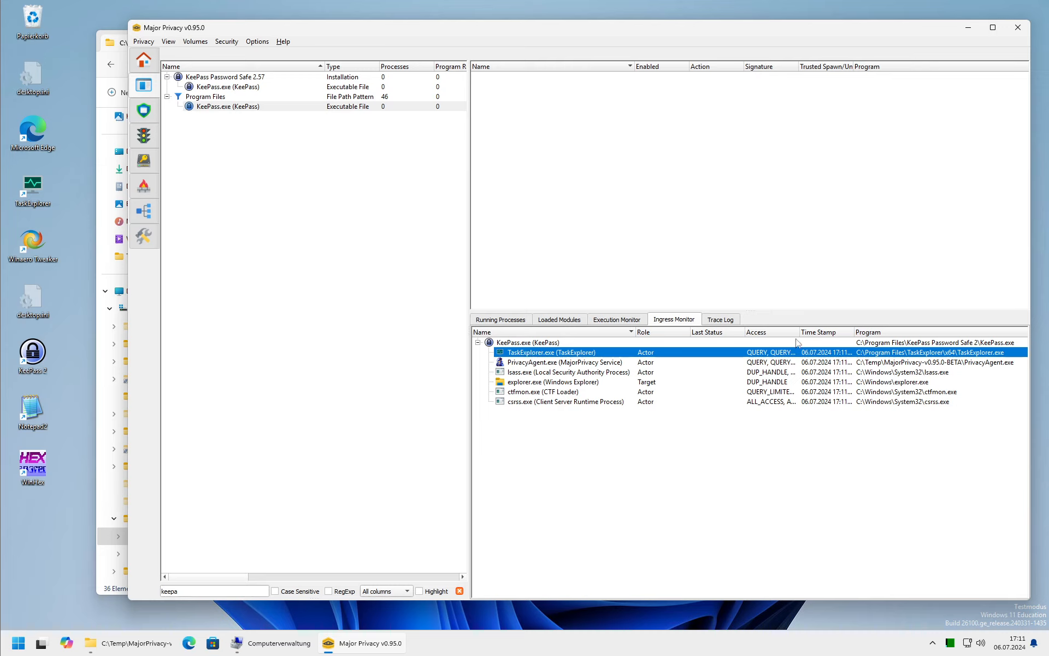
Widen the Access column and review PrivacyAgent, lsass, explorer and ctfmon access rights to KeePass.
drag(798, 331, 875, 336)
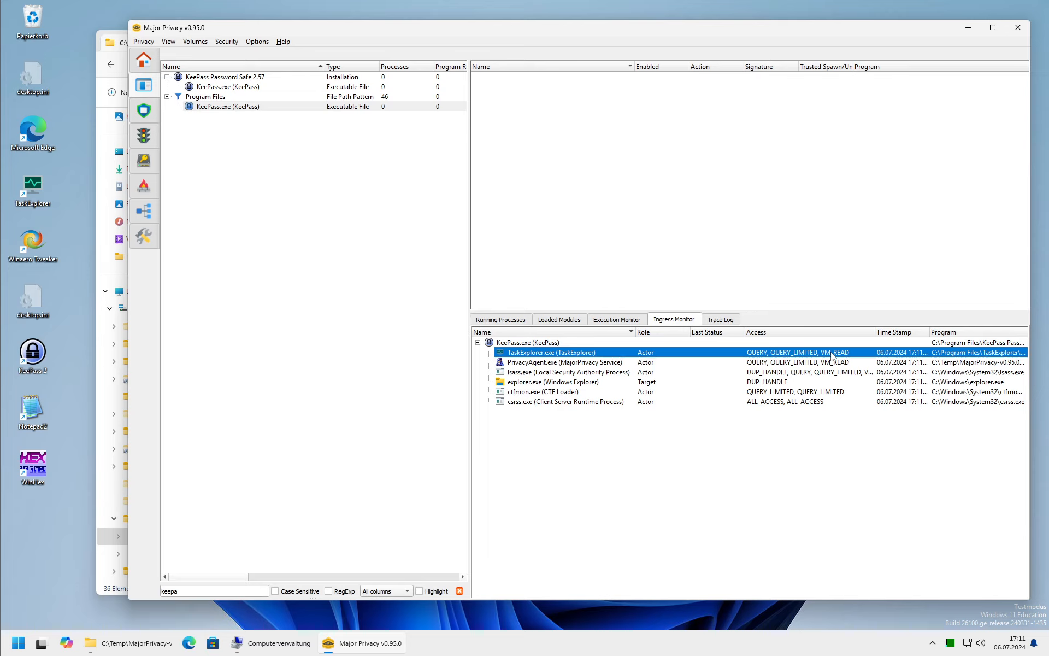
click(814, 363)
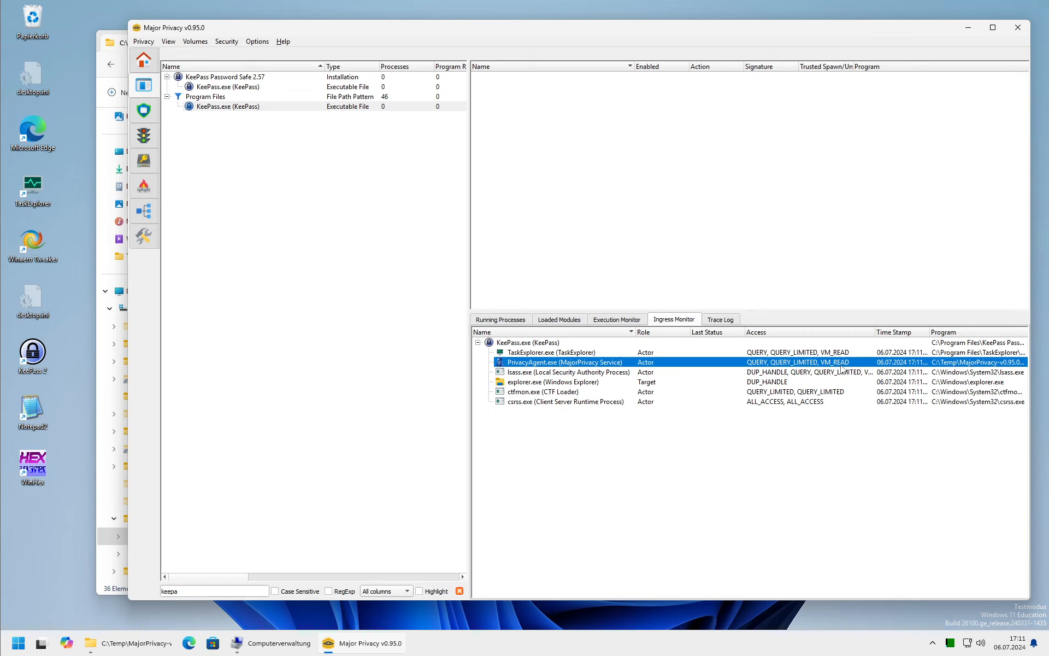
click(786, 376)
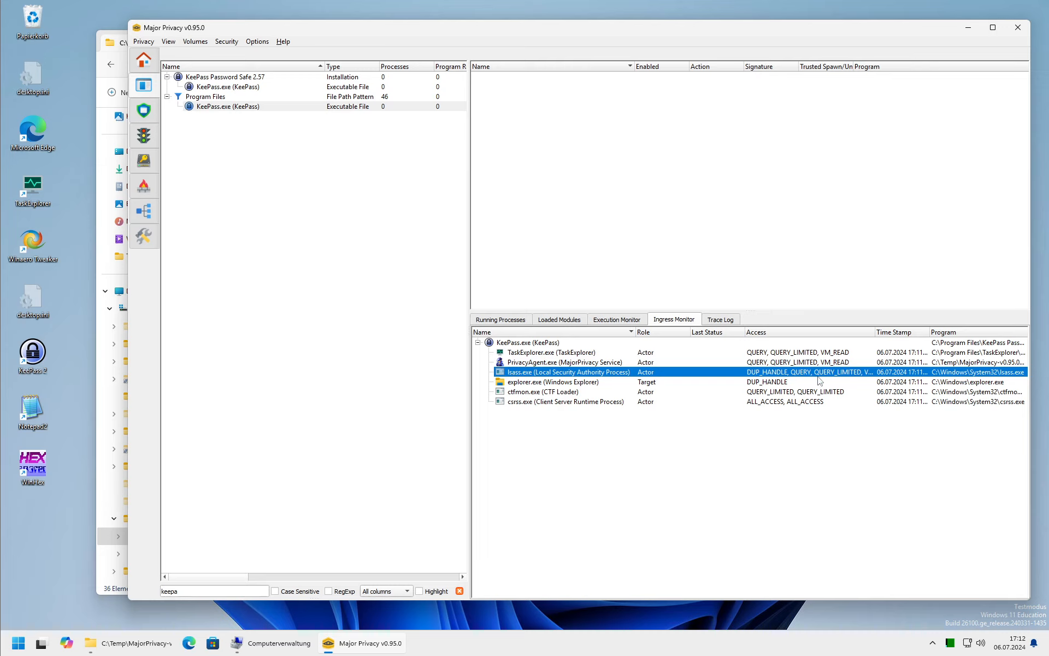
drag(875, 332, 999, 336)
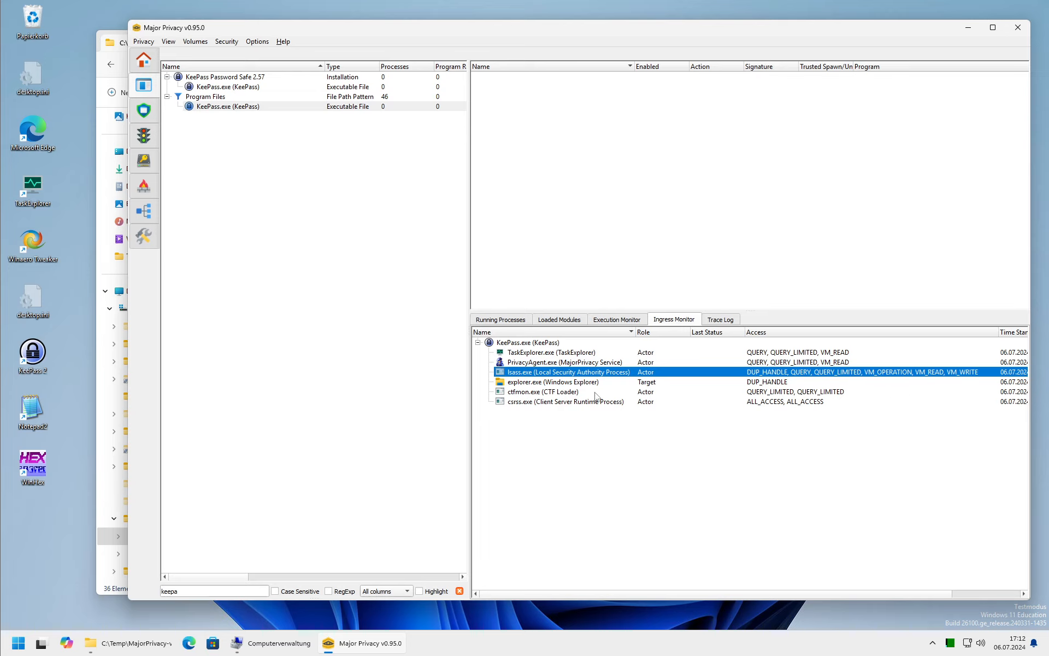
click(735, 381)
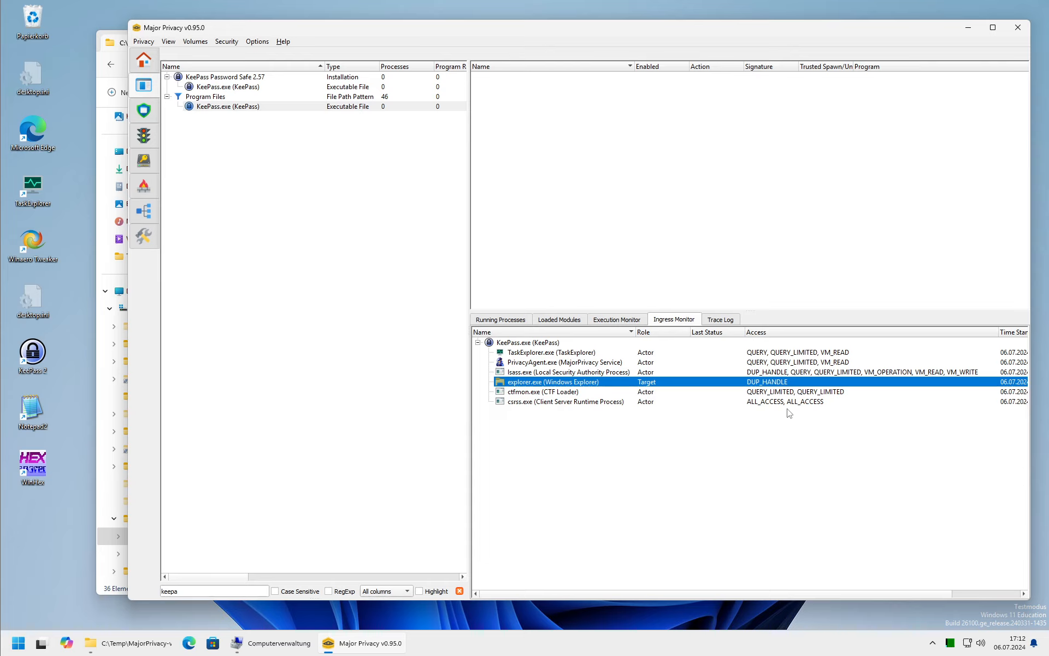
click(771, 393)
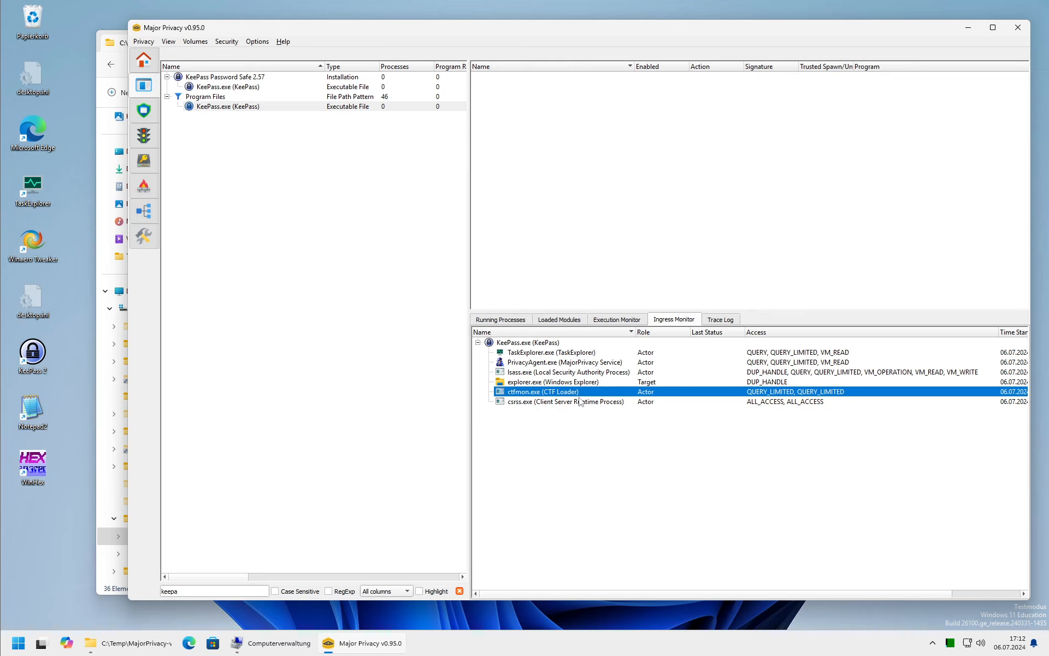
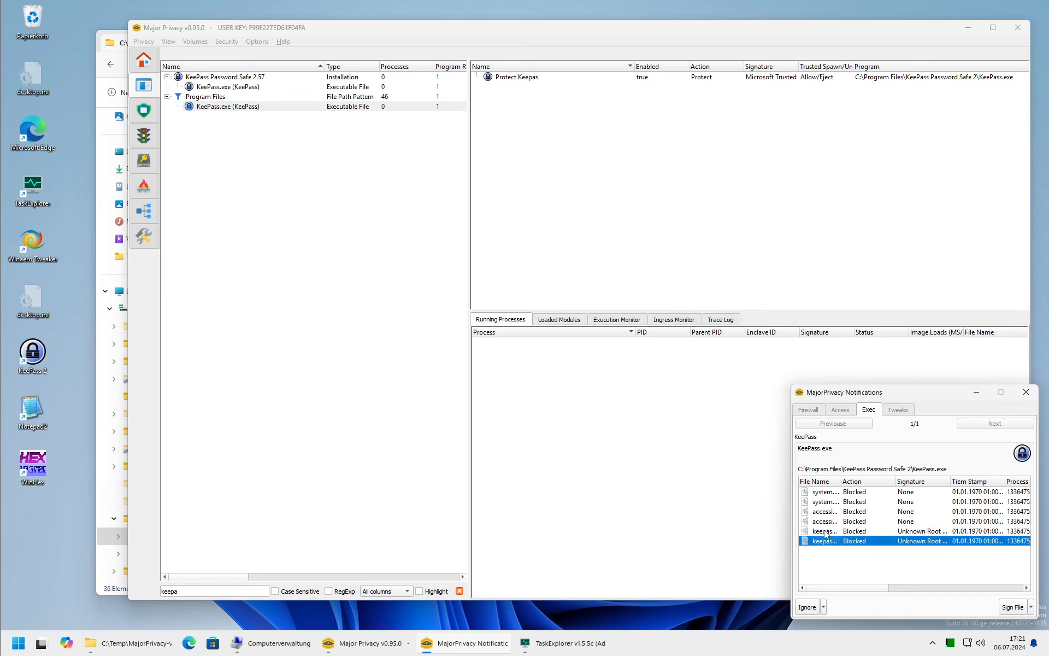
Sign the selected blocked KeePass file and approve administrator rights to move it into the KeePass folder.
click(827, 531)
click(1011, 607)
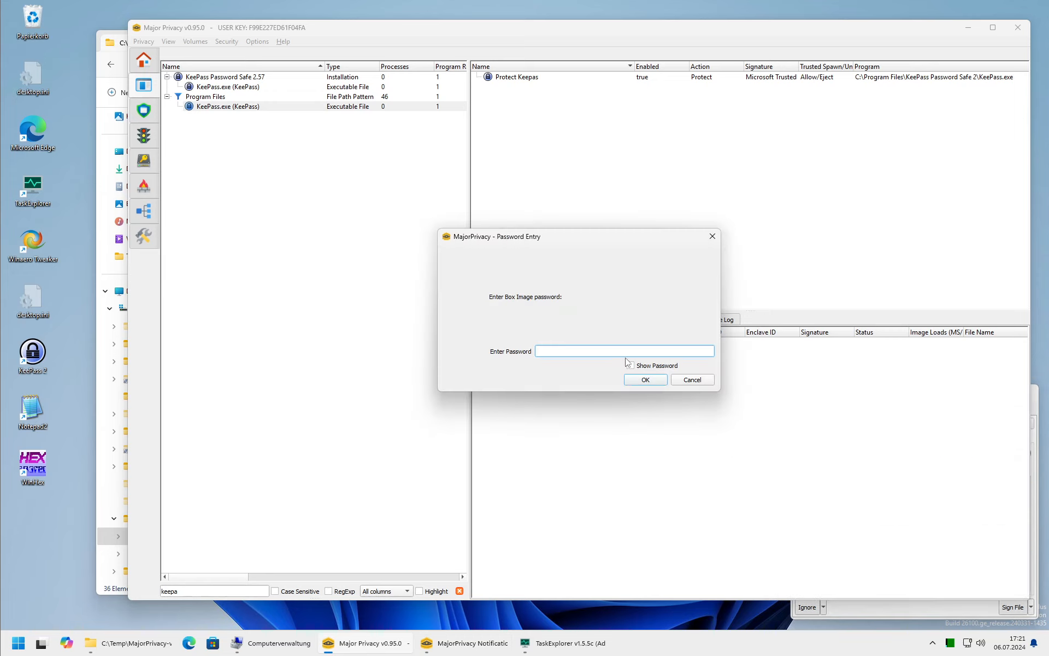
click(645, 380)
click(239, 268)
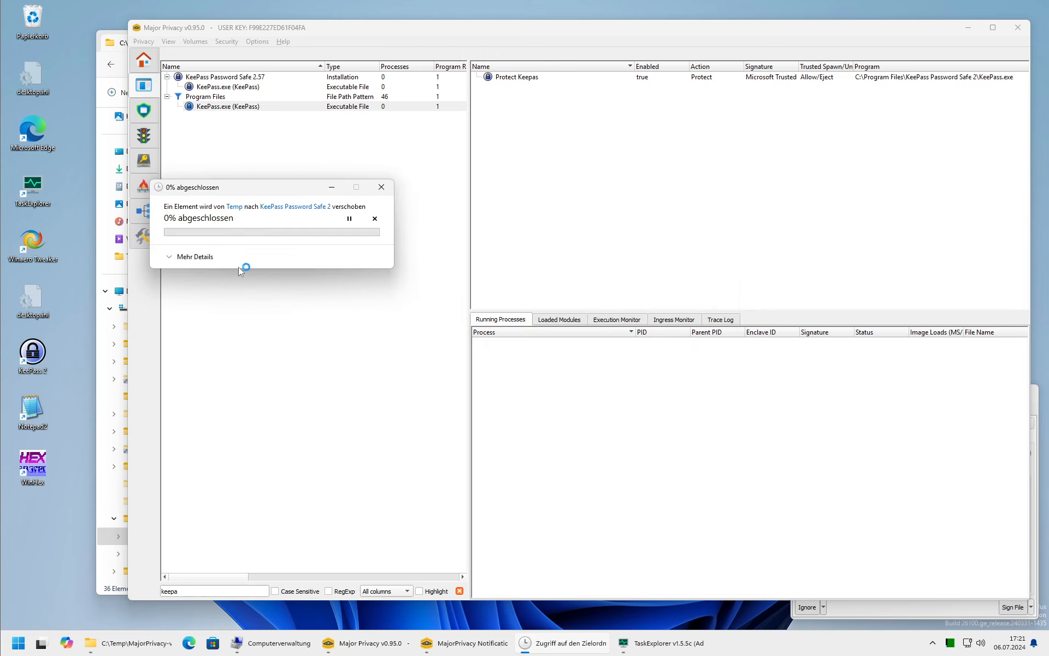
click(481, 428)
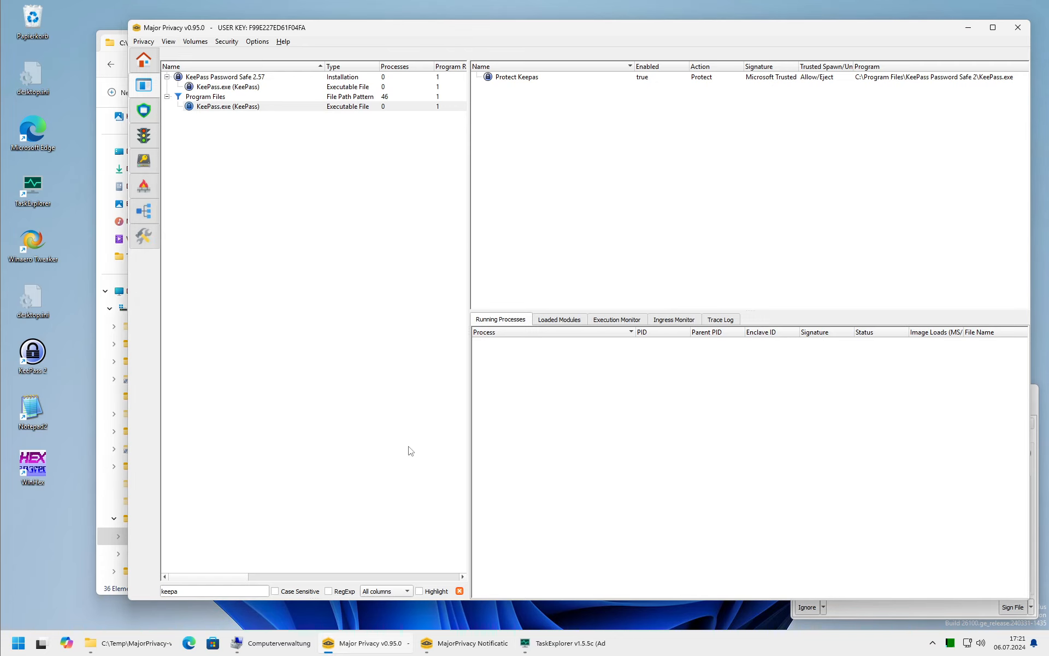
Sign the remaining blocked KeePass files and approve their move into the protected program folder.
click(1014, 608)
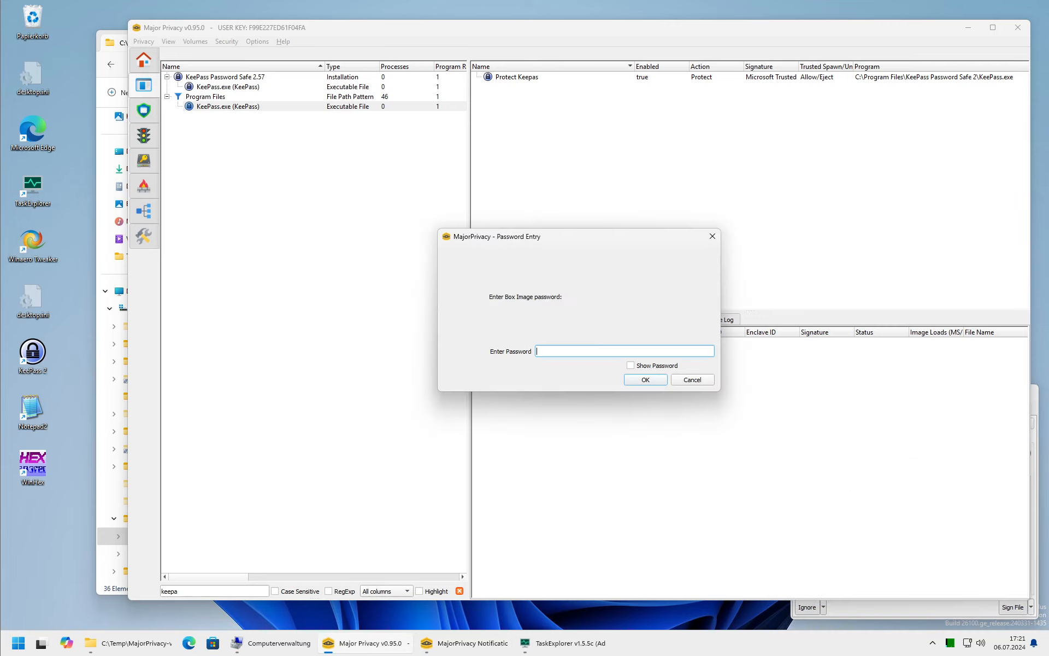
click(643, 382)
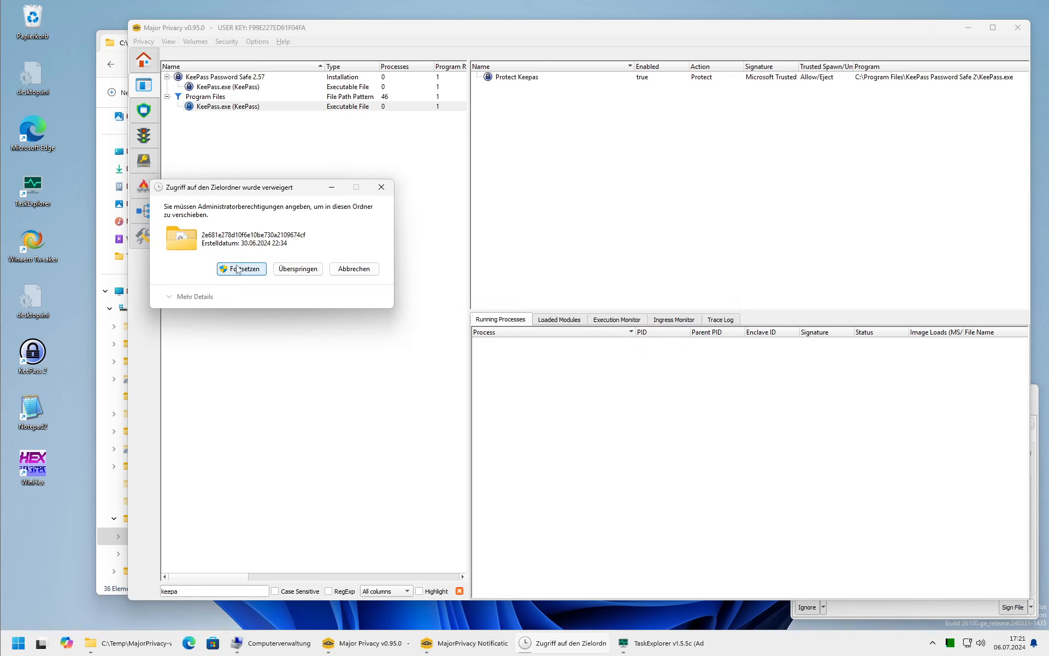
click(237, 268)
click(481, 424)
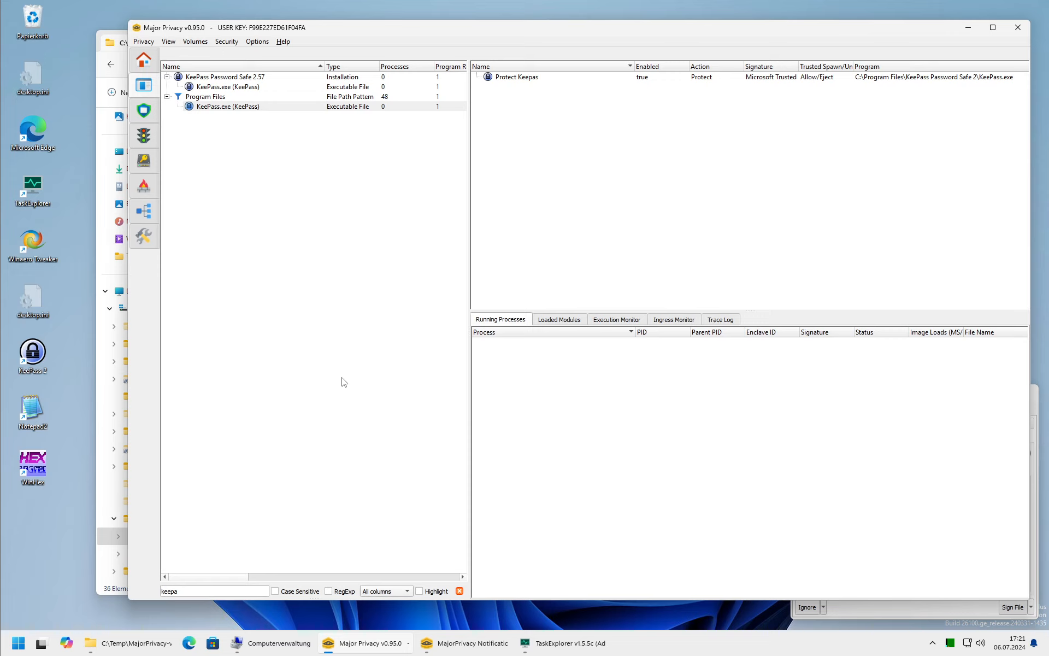
Launch KeePass, dismiss the blocked-load notifications, and unlock Database.kdbx with the master password.
click(897, 608)
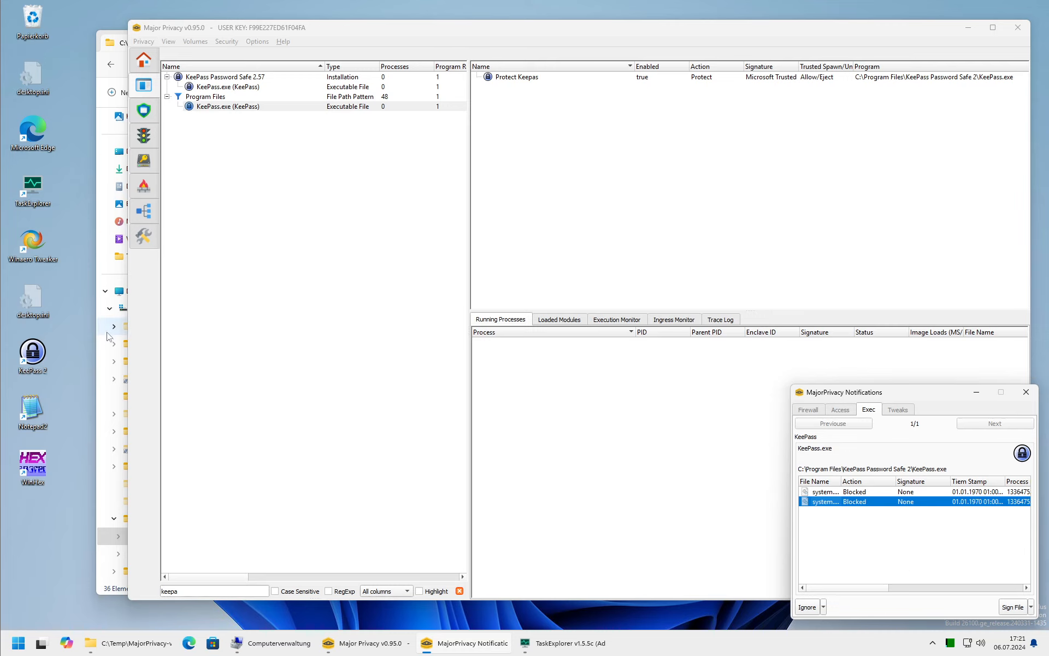
double_click(47, 373)
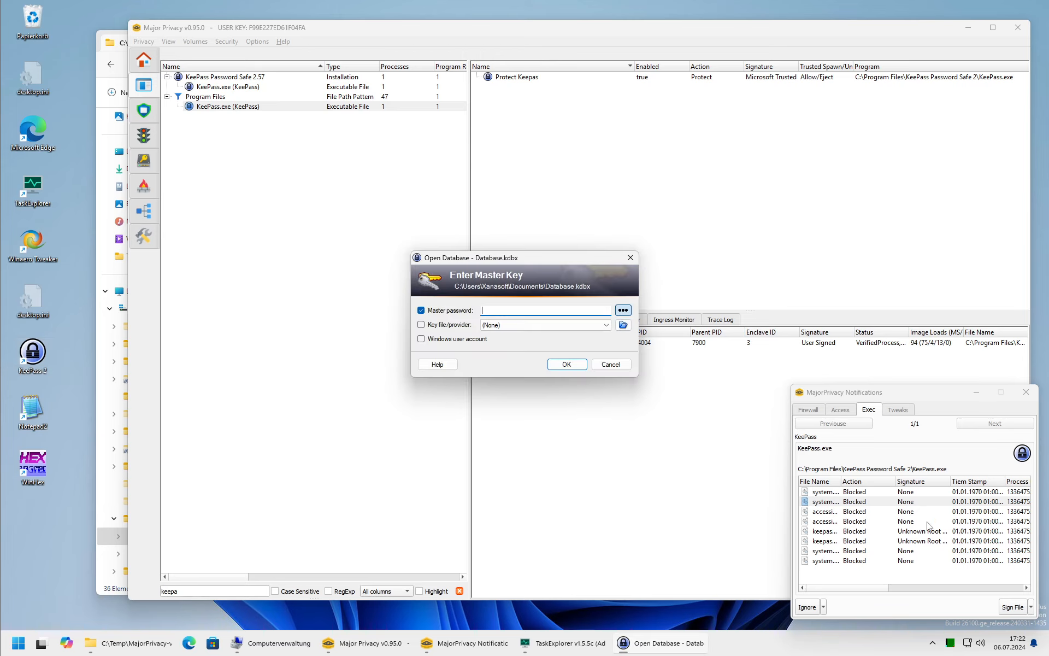
click(844, 551)
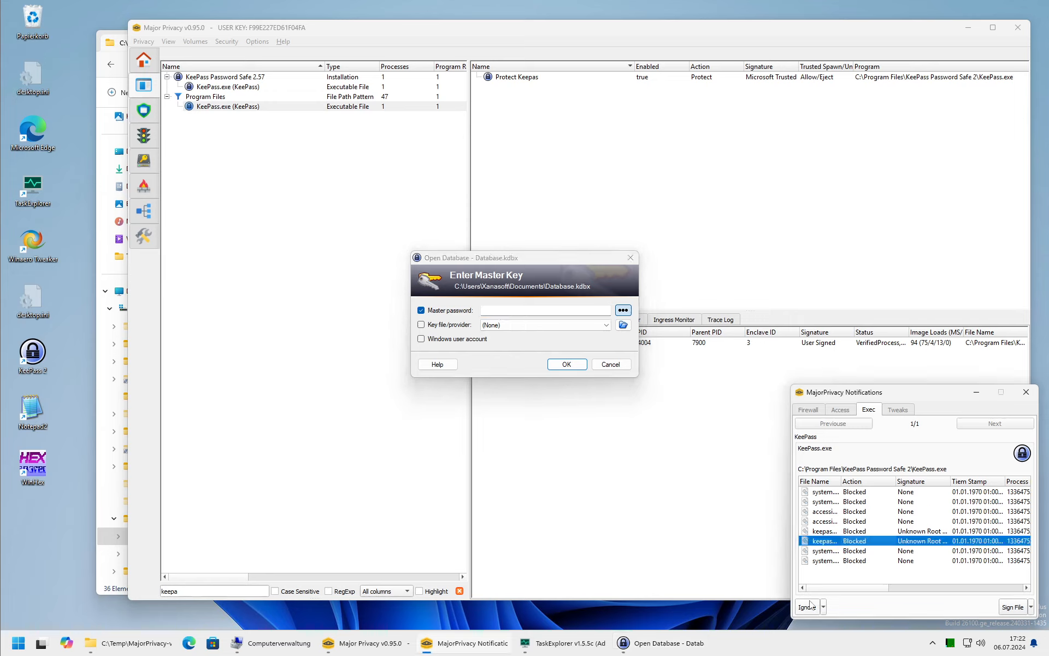
click(807, 607)
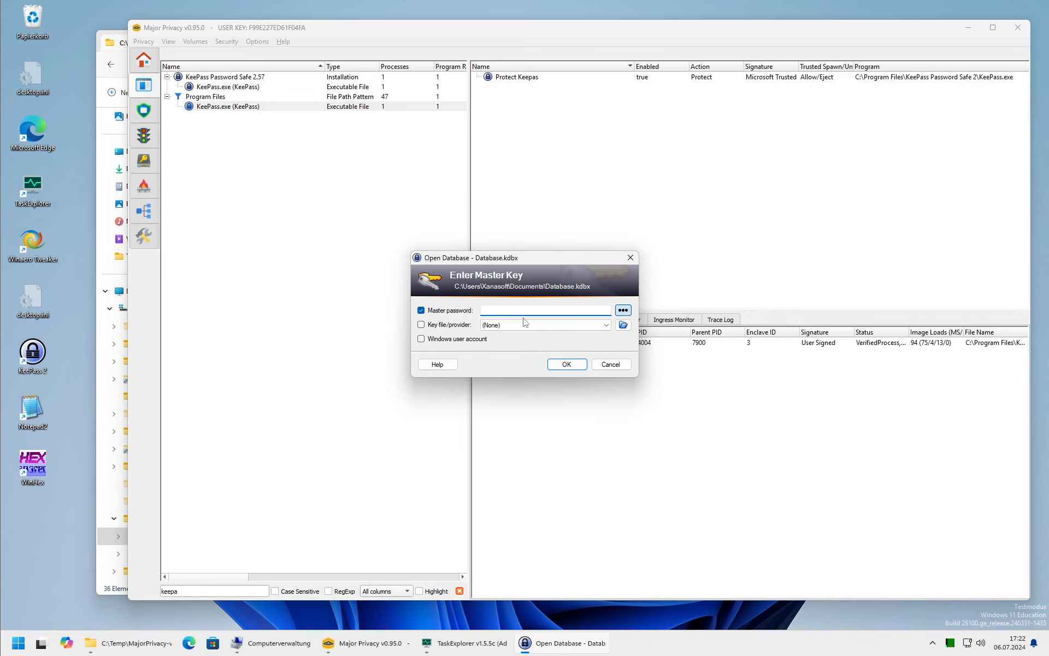
key(Return)
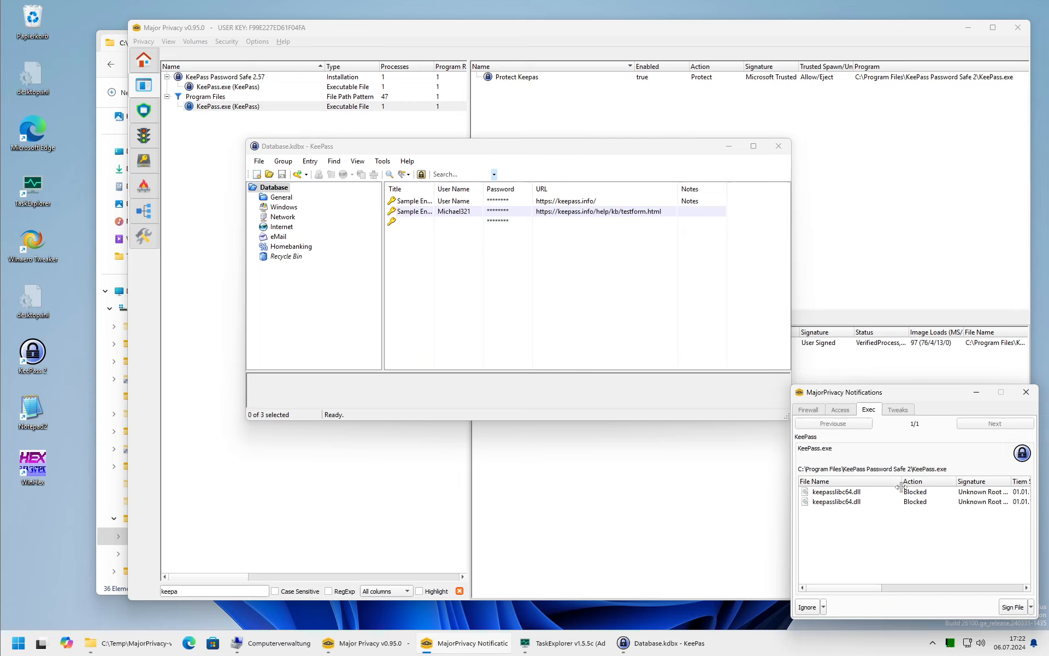
Sign the blocked keepasslibc64.dll files and approve administrator rights to move them into the program folder.
mouse_move(862, 588)
mouse_down()
mouse_move(1014, 596)
mouse_move(842, 593)
mouse_move(944, 593)
mouse_up()
click(829, 501)
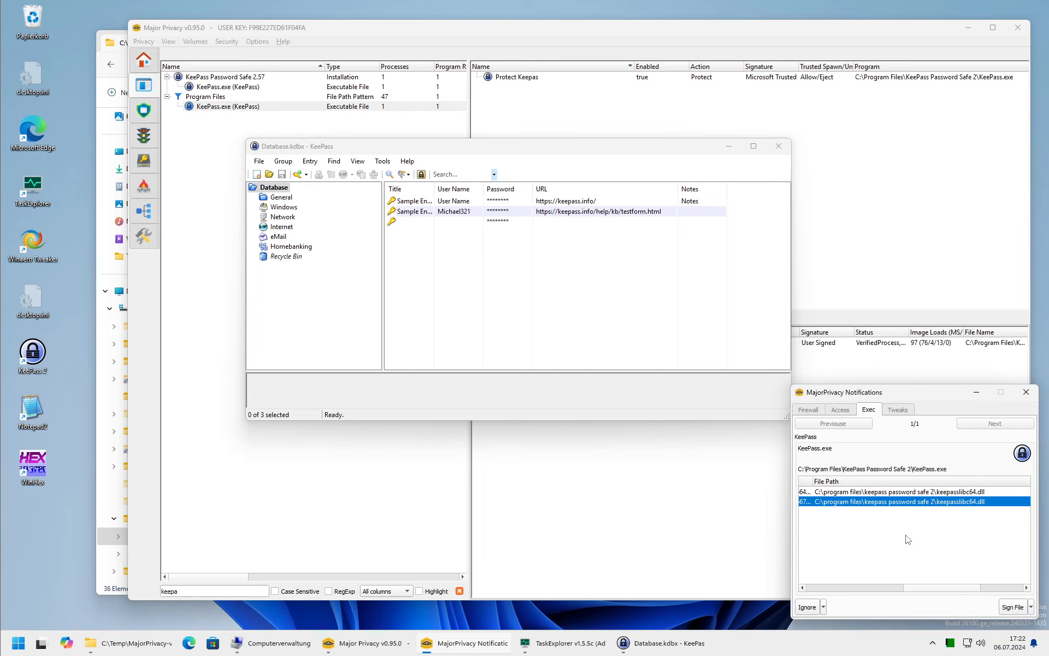
click(1011, 607)
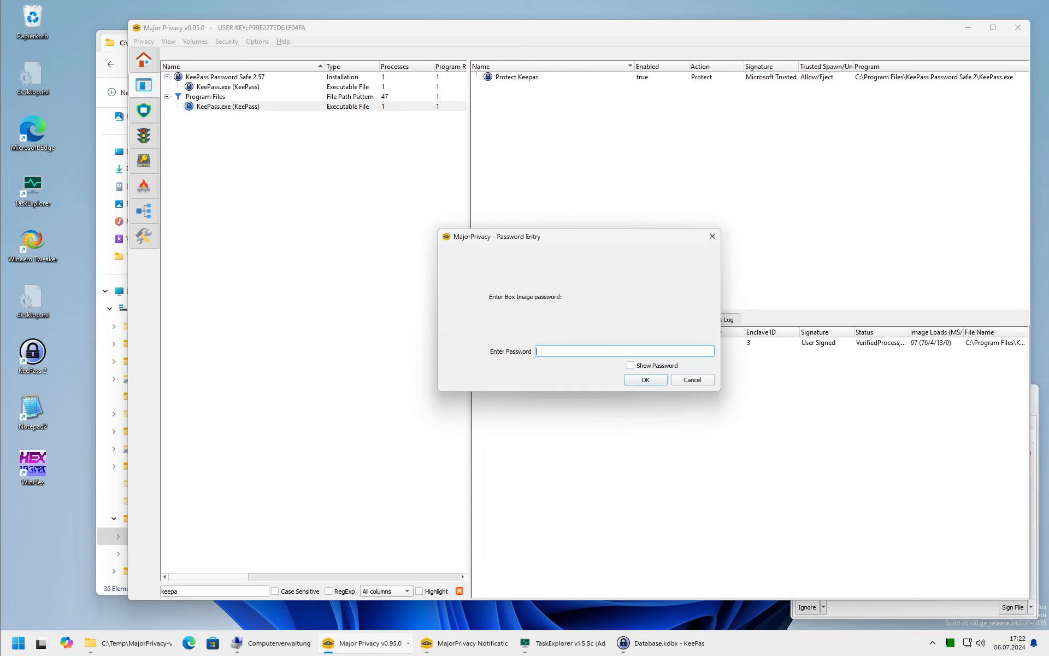
click(645, 381)
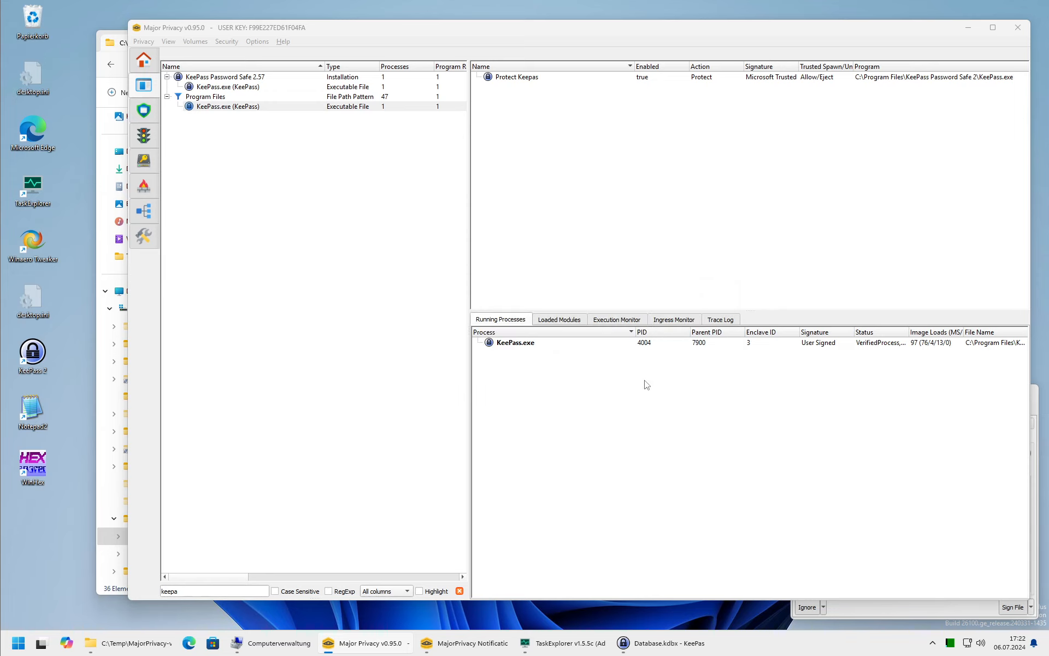
click(229, 267)
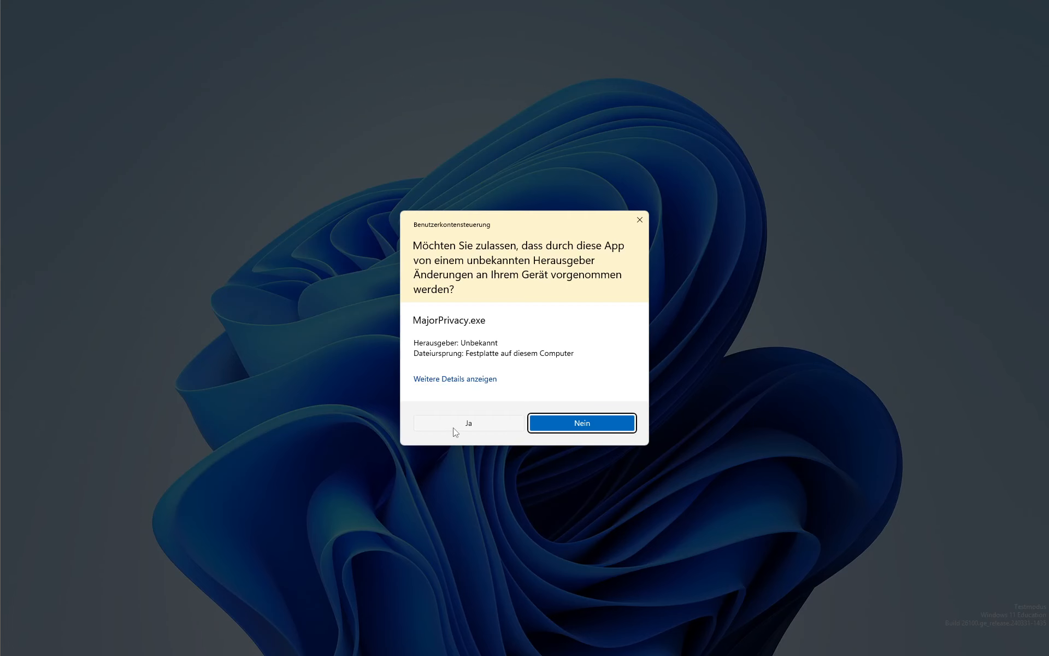
click(453, 427)
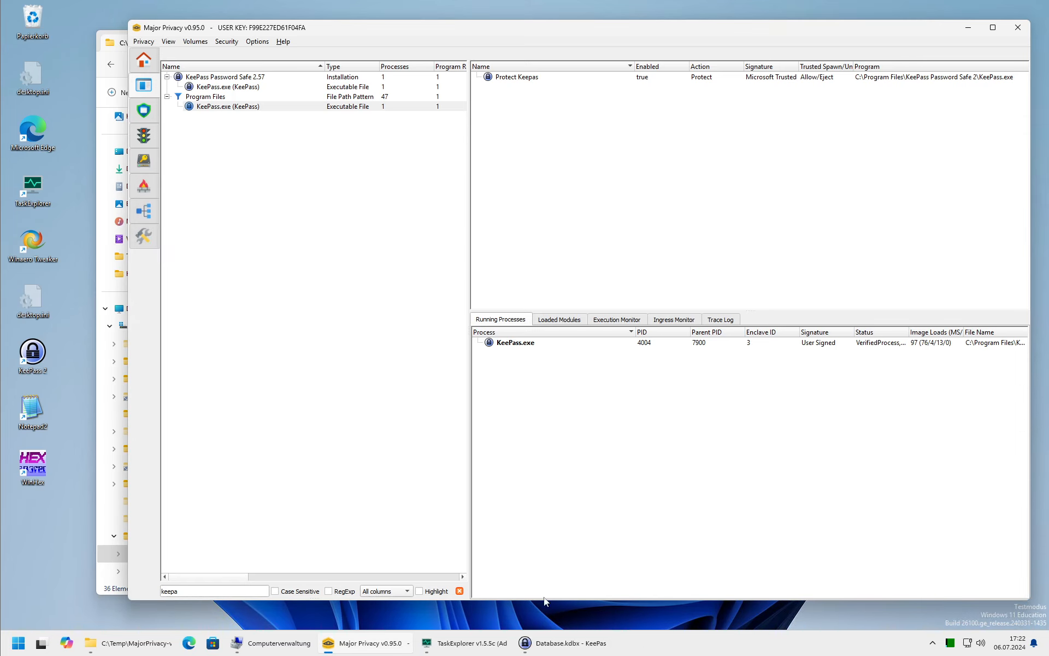
Open the third KeePass entry for editing and briefly reveal, then hide, its password.
click(563, 642)
double_click(414, 221)
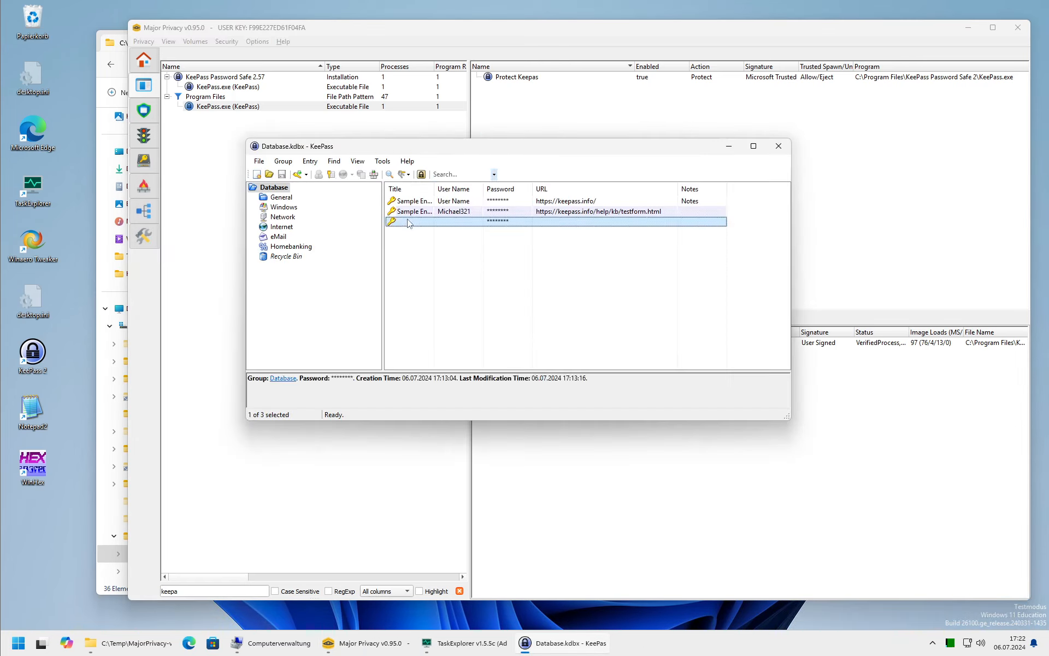
click(633, 243)
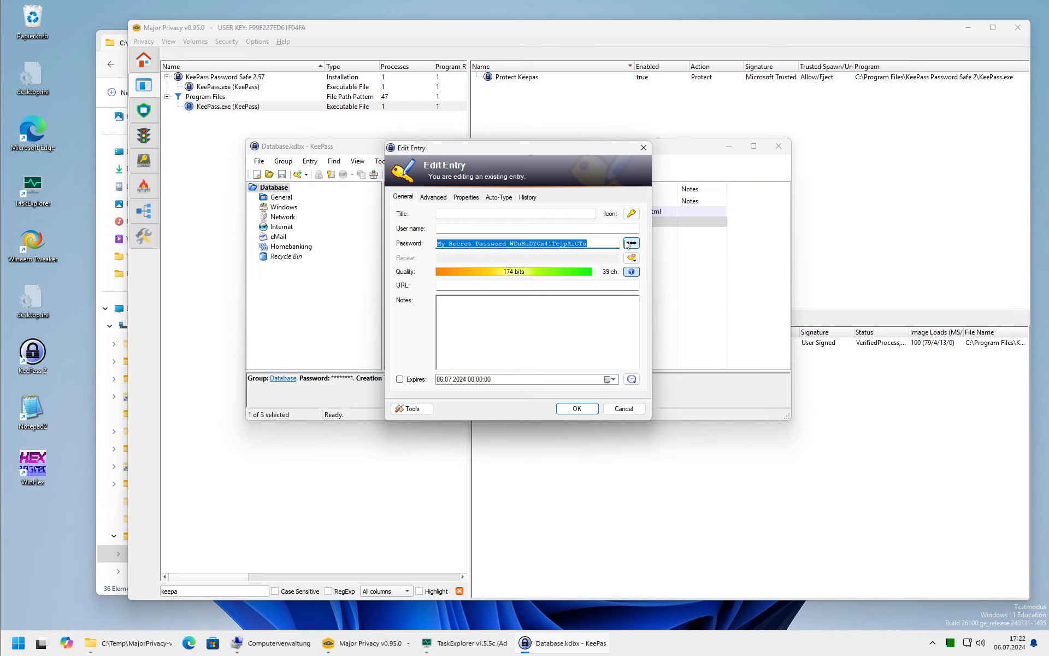
click(632, 244)
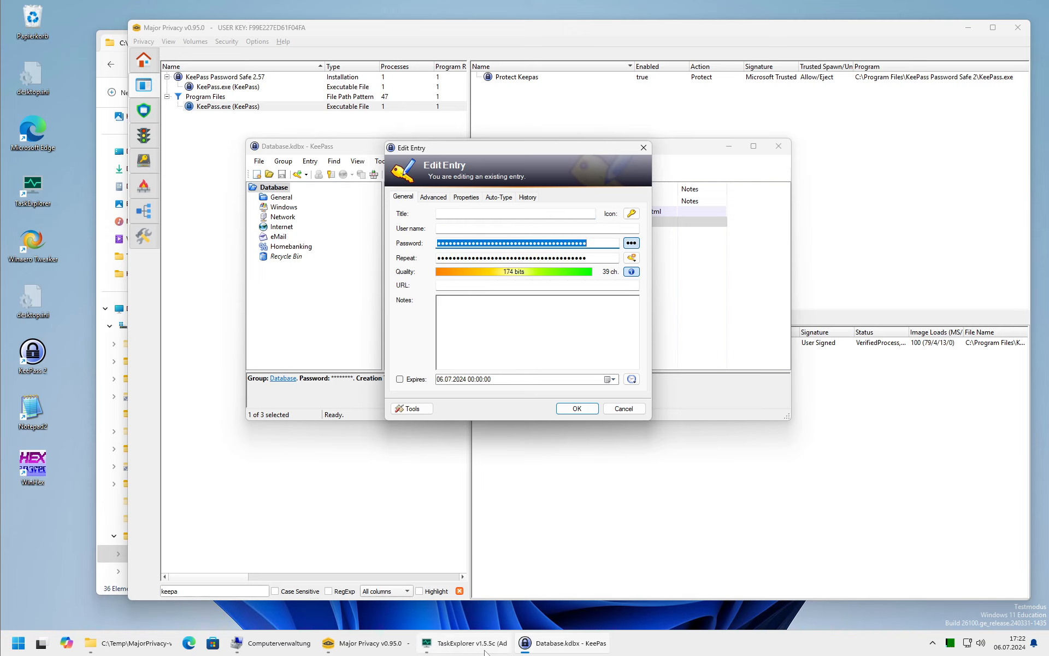
click(465, 643)
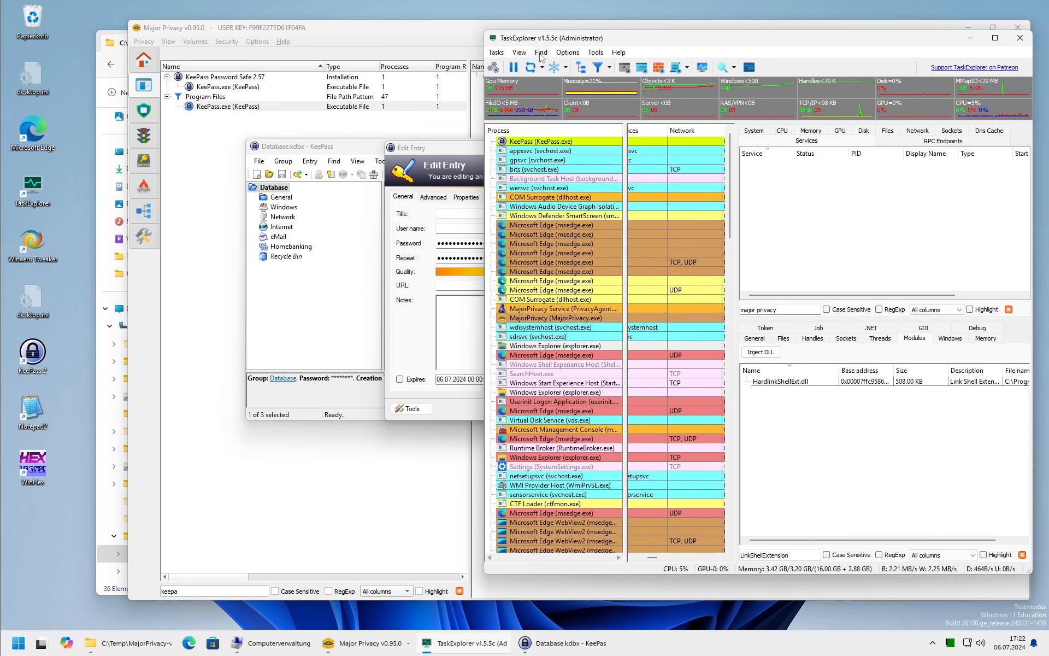
Choose Find String in Memory from TaskExplorer's Find dropdown.
click(734, 70)
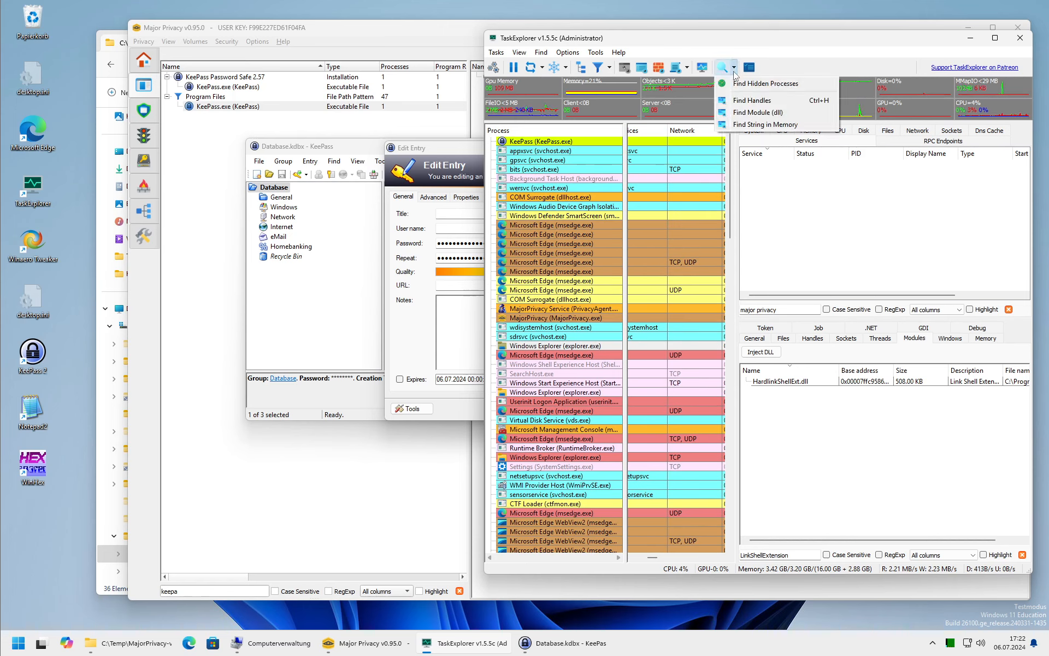
click(742, 124)
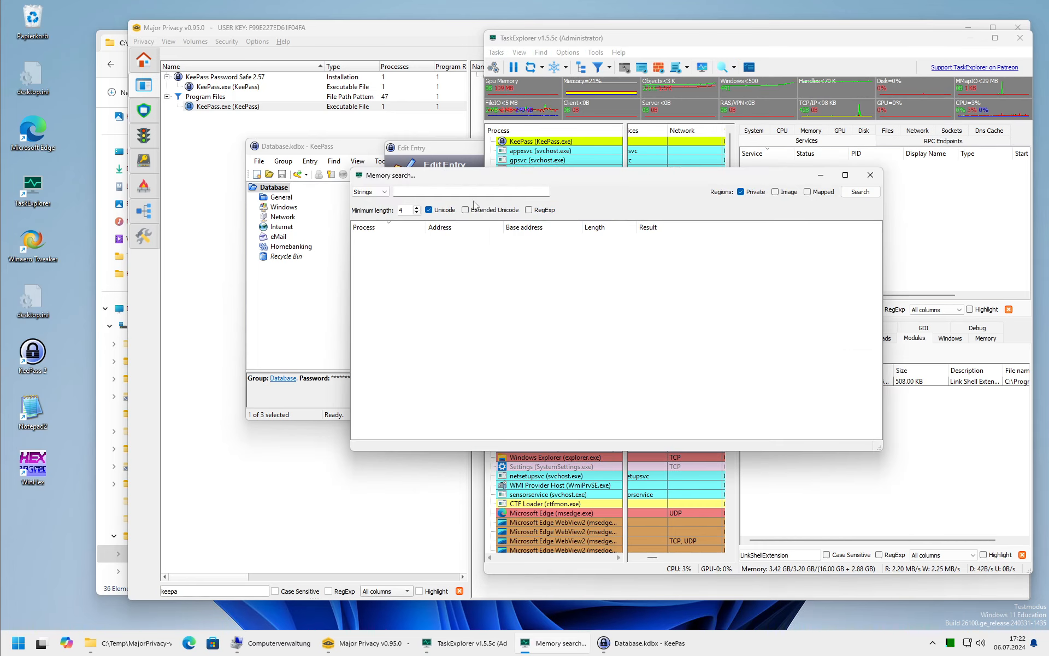
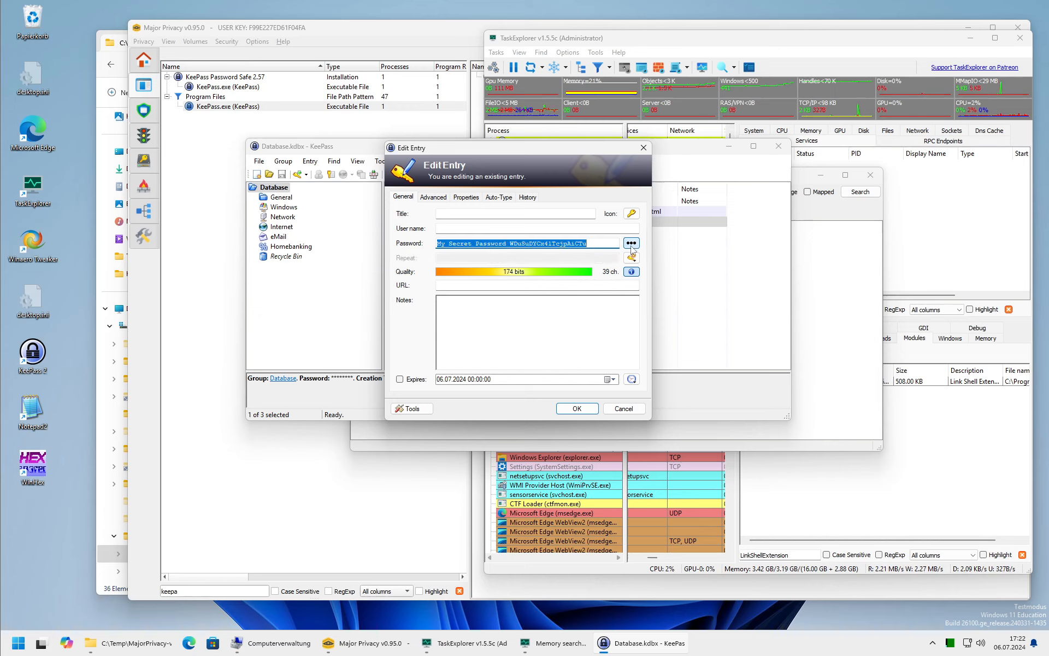
Hide the KeePass password and search process memory for 'My Secret' in TaskExplorer.
click(631, 244)
click(814, 256)
text(M)
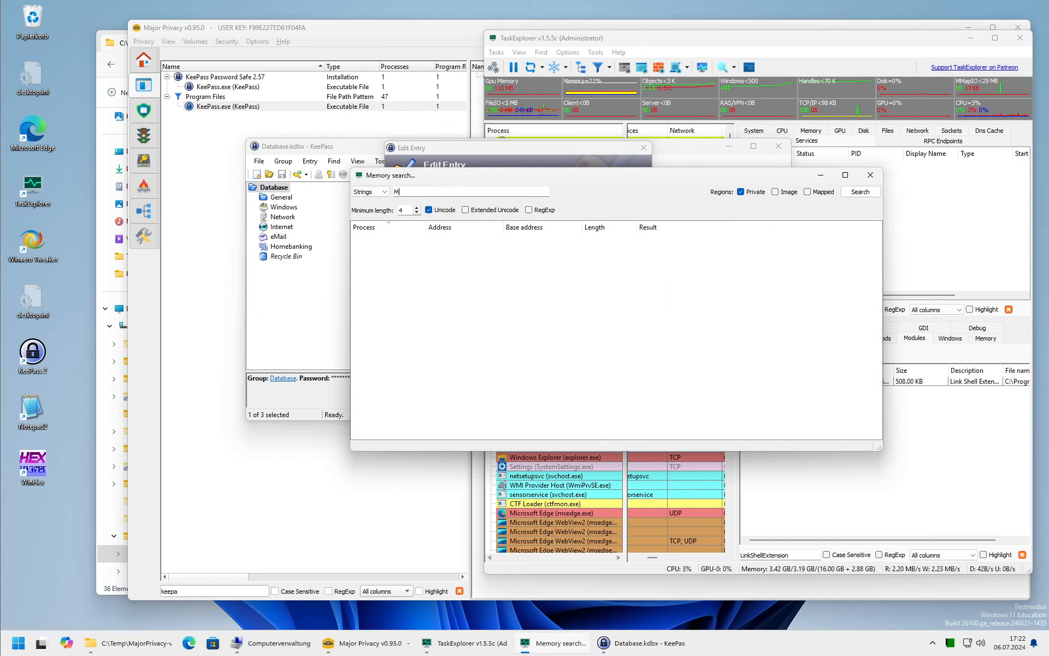
text(y Secret)
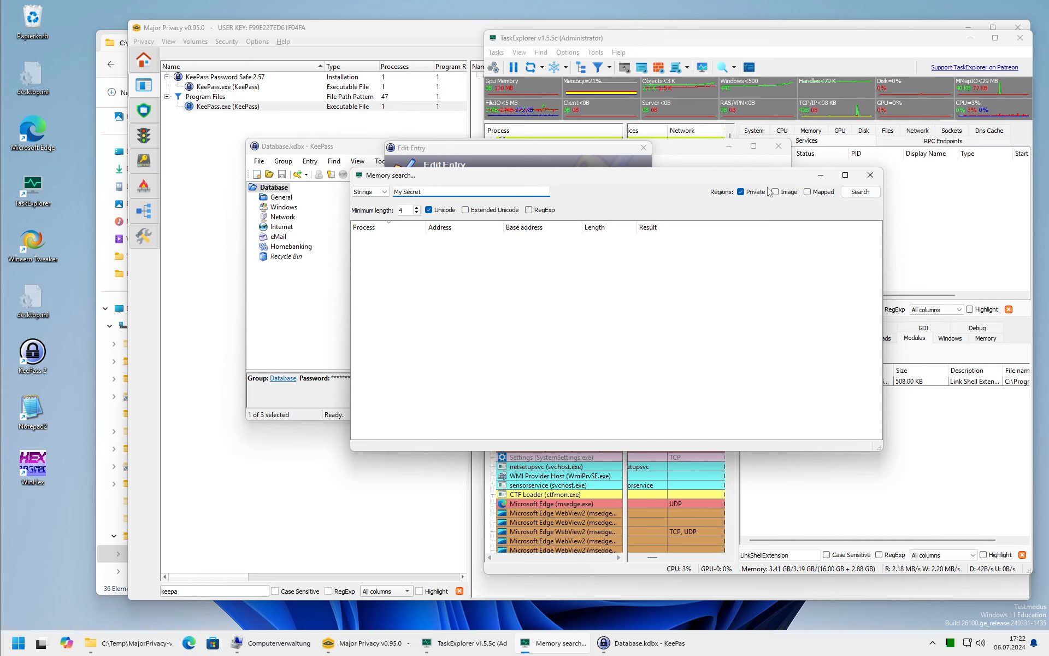
click(872, 194)
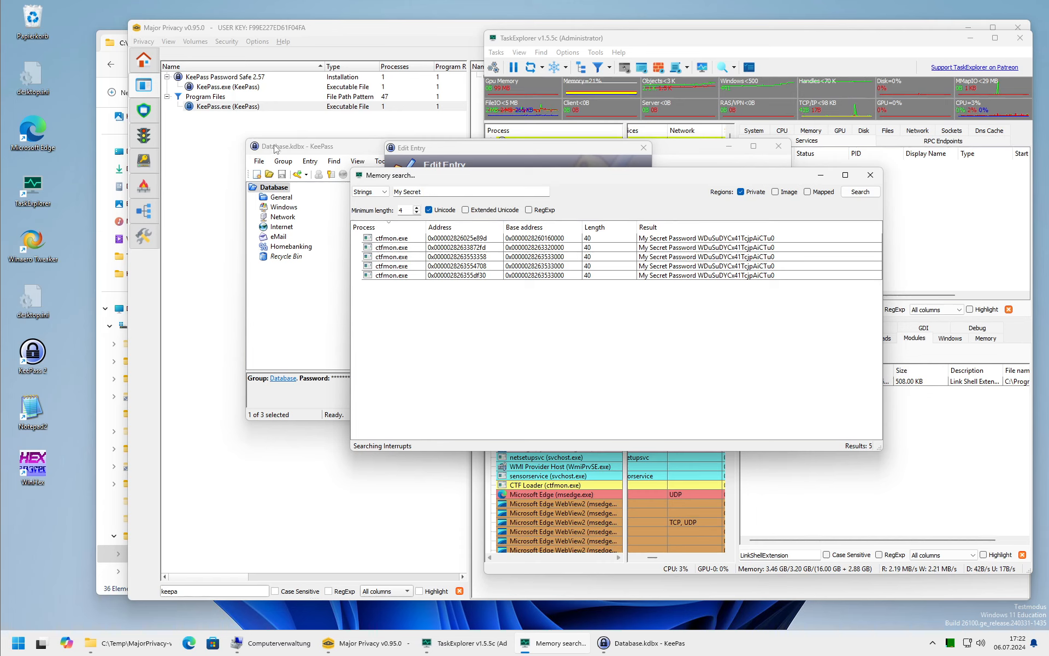
Copy the process name ctfmon.exe from a search result with Copy Cell.
click(389, 276)
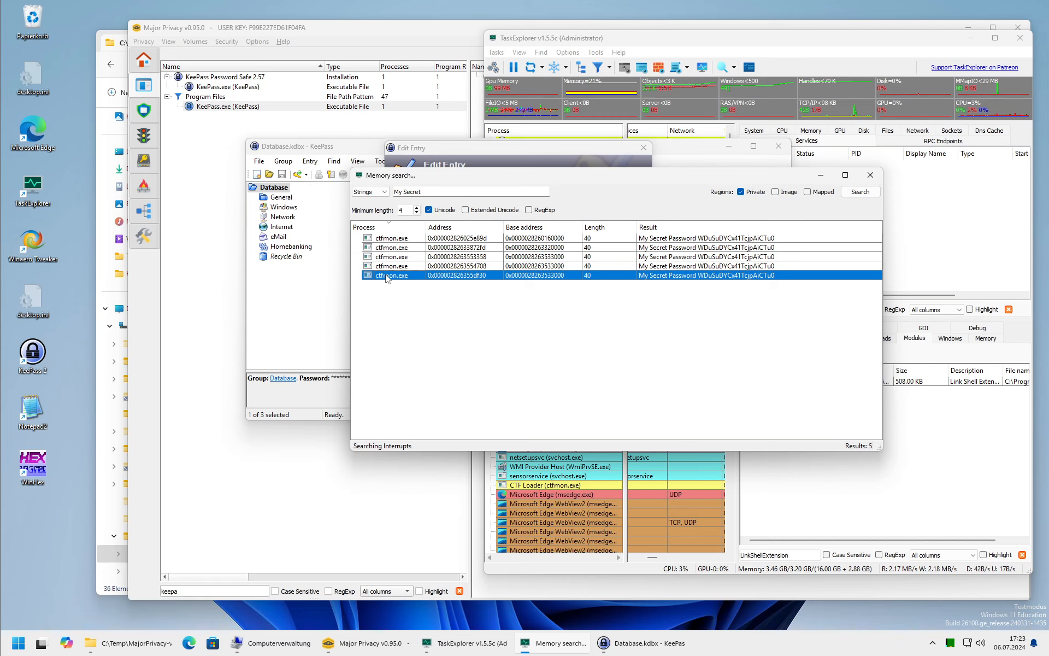
right_click(386, 279)
click(419, 316)
click(199, 164)
Filter the program tree to ctfmon.exe and select CTF Loader under System32.
click(240, 590)
key(ctrl+a)
key(ctrl+v)
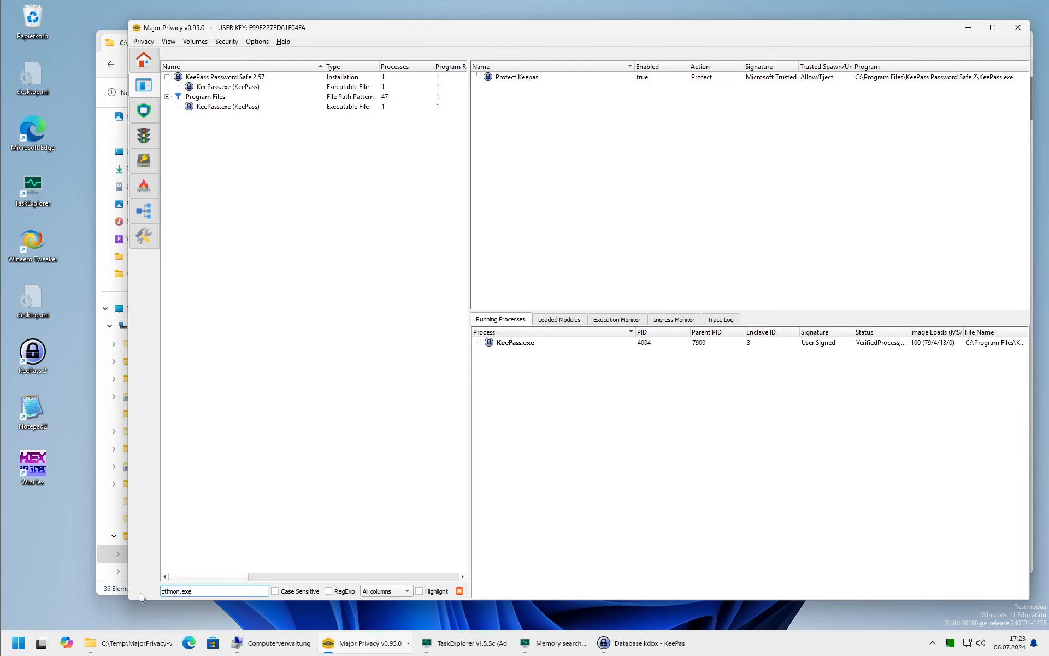
double_click(190, 86)
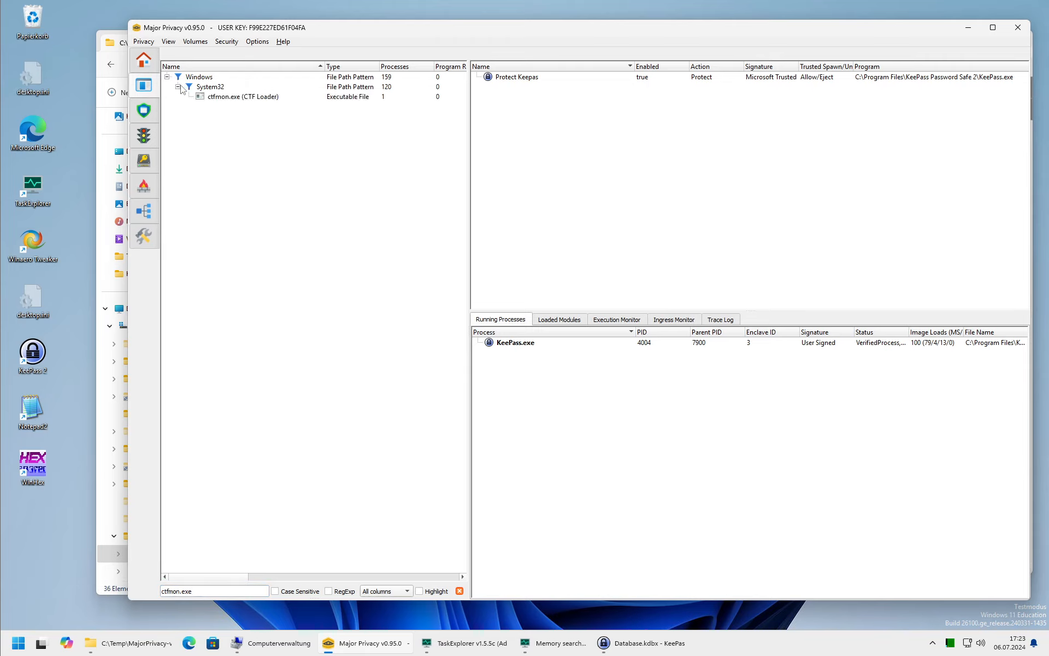
click(201, 97)
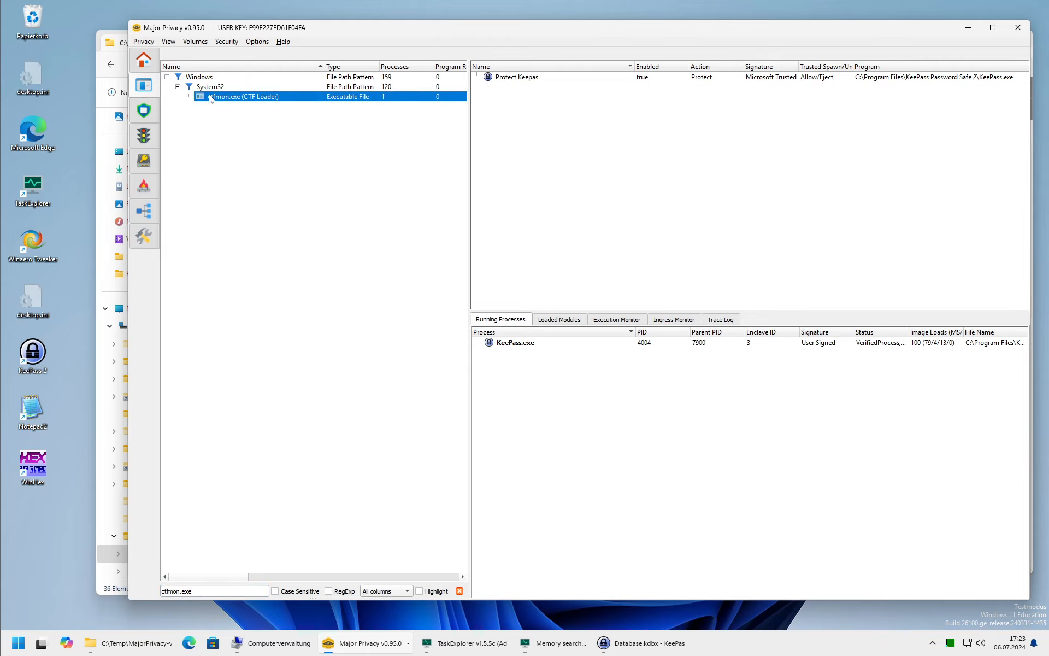
right_click(277, 102)
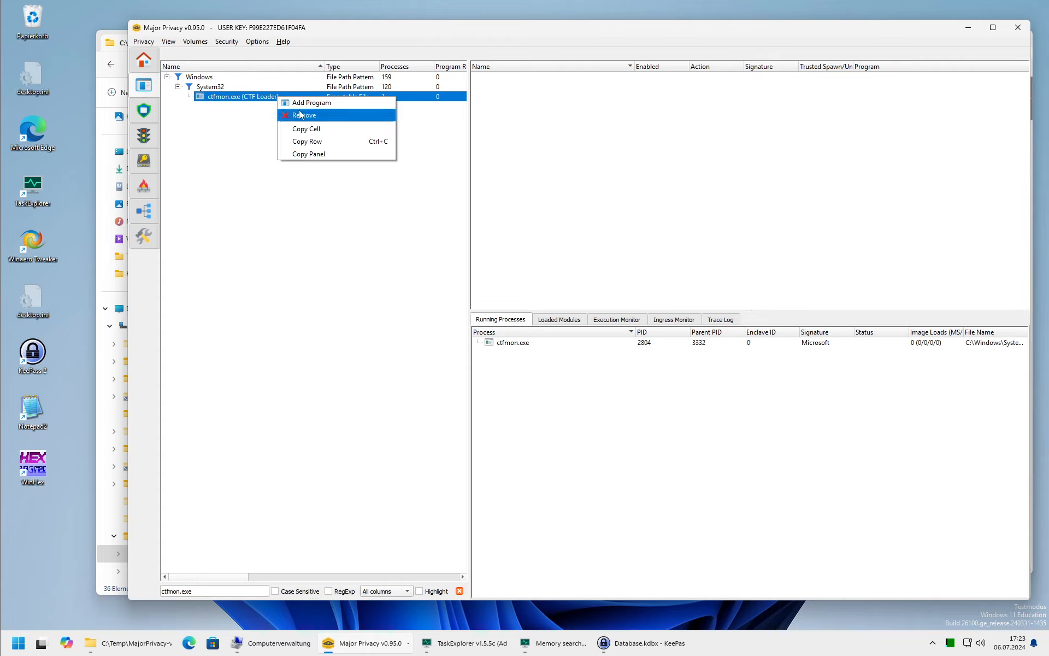
click(306, 103)
Create a program rule for ctfmon.exe with action Block and No Signature required.
right_click(668, 109)
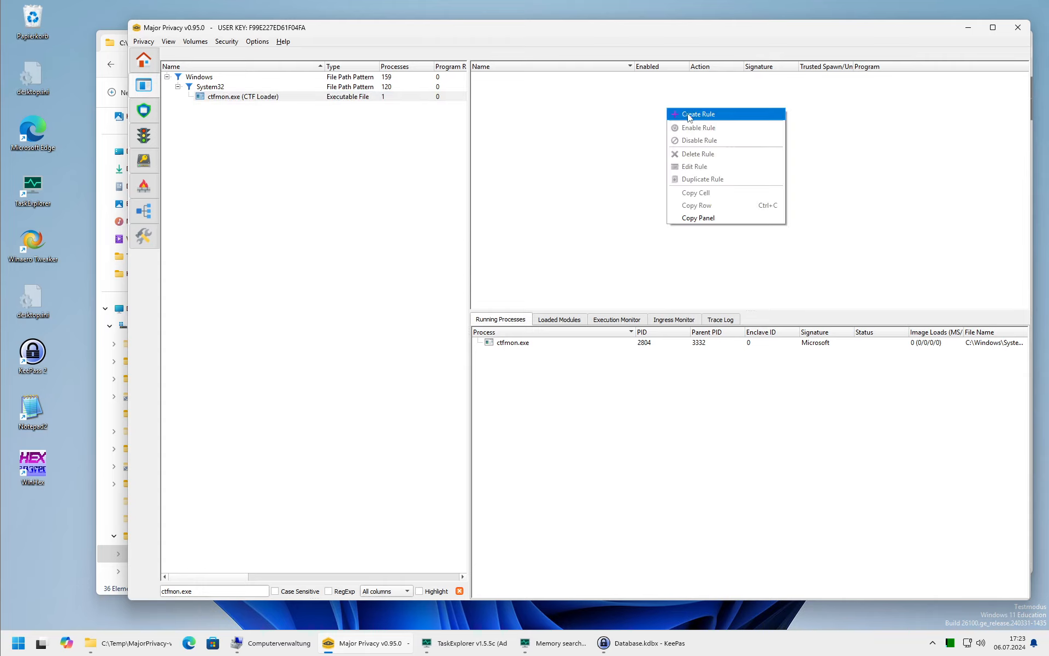
click(687, 111)
click(604, 281)
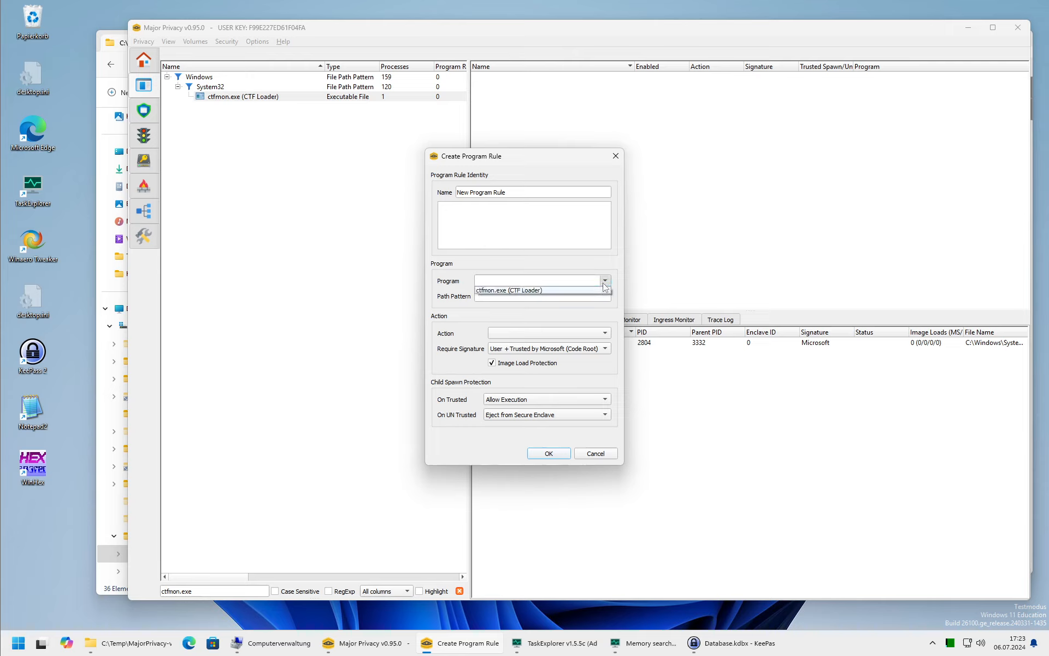
click(566, 287)
click(607, 333)
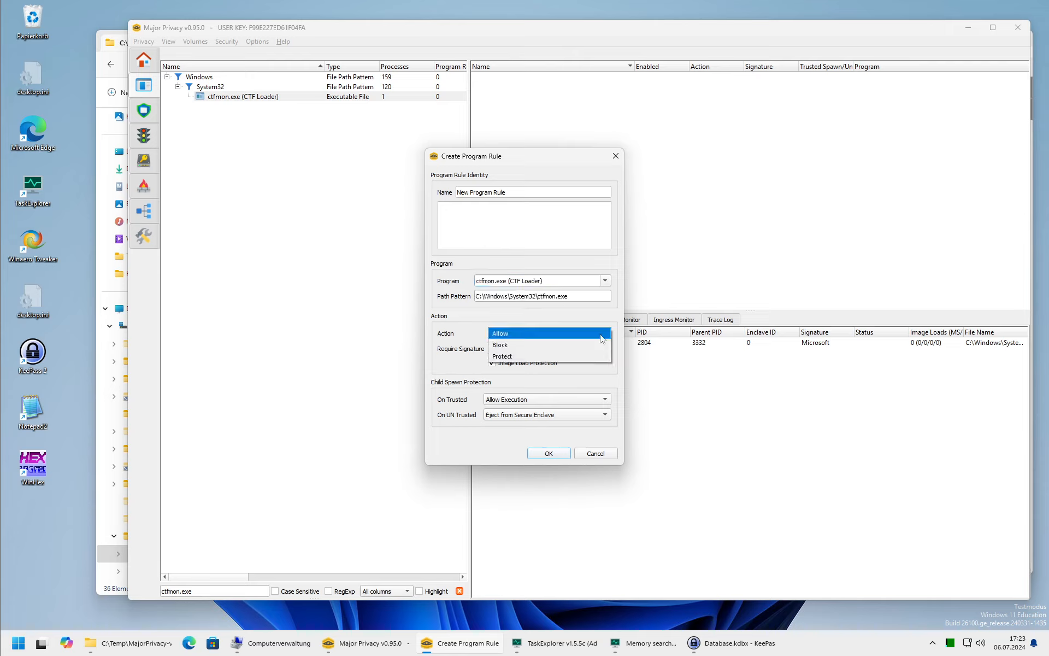
click(529, 348)
click(520, 350)
click(550, 374)
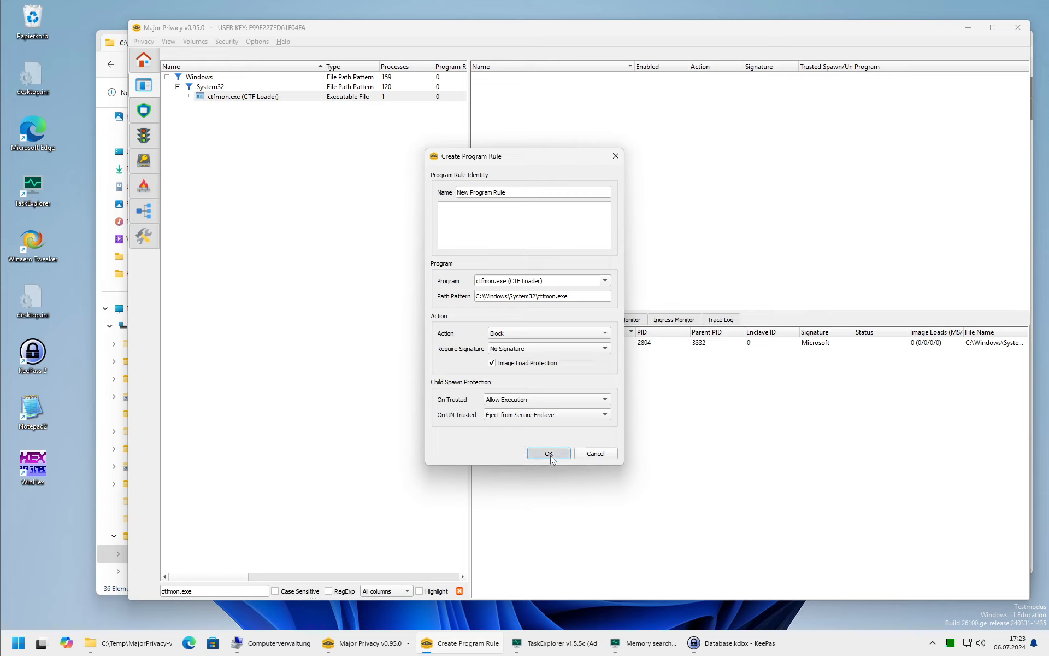
click(550, 453)
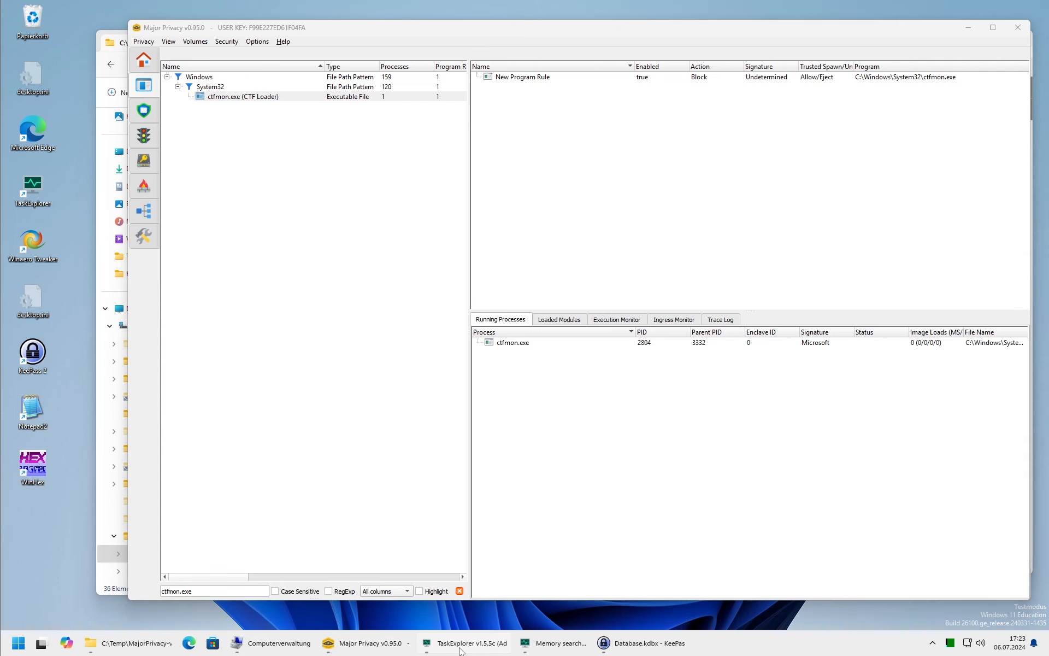
Terminate the CTF Loader (ctfmon.exe) process in TaskExplorer, then minimize TaskExplorer.
click(483, 645)
key(ctrl+v)
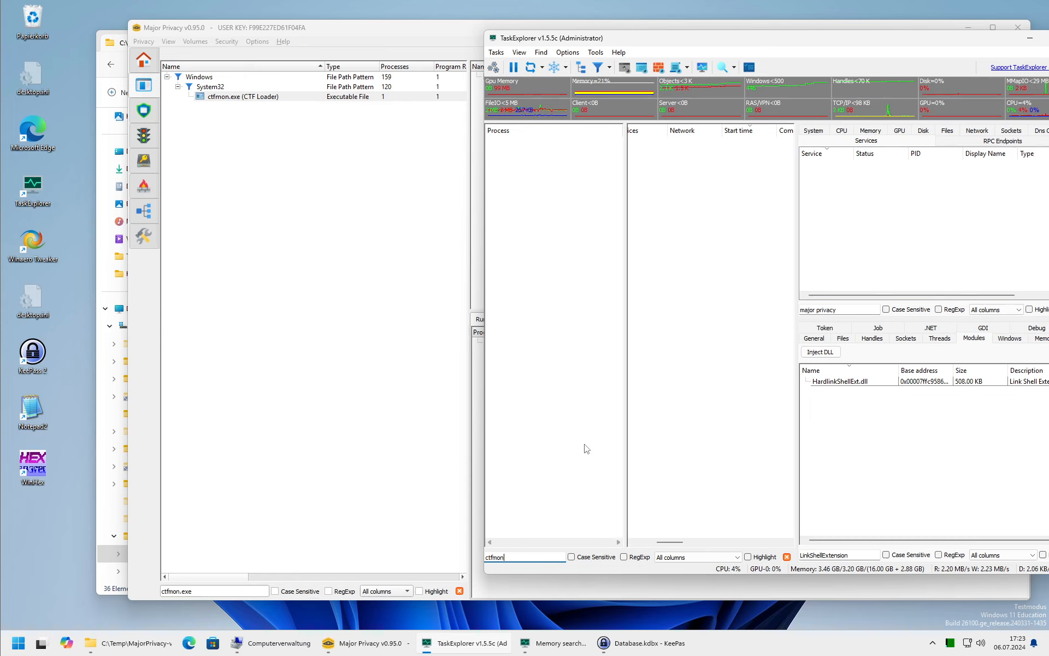
click(554, 143)
key(Delete)
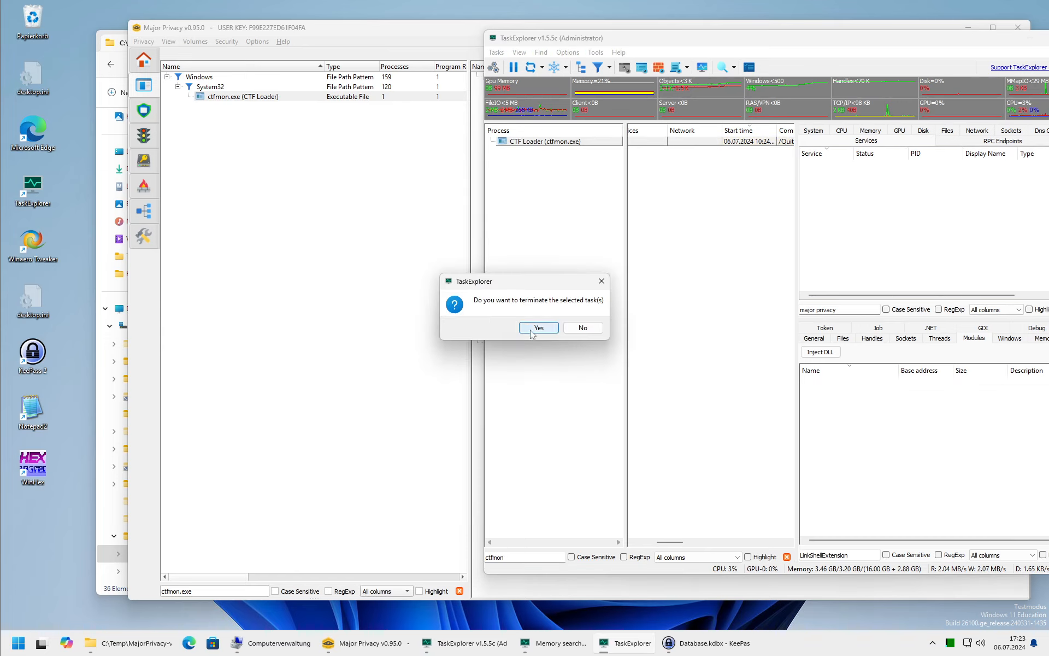
click(538, 328)
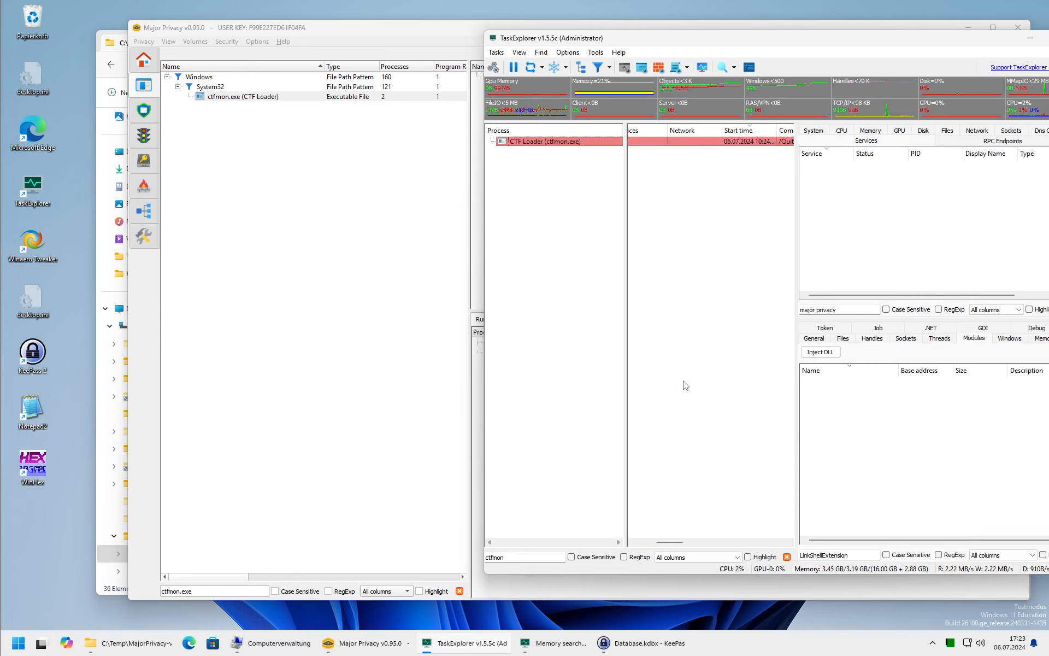
click(1029, 38)
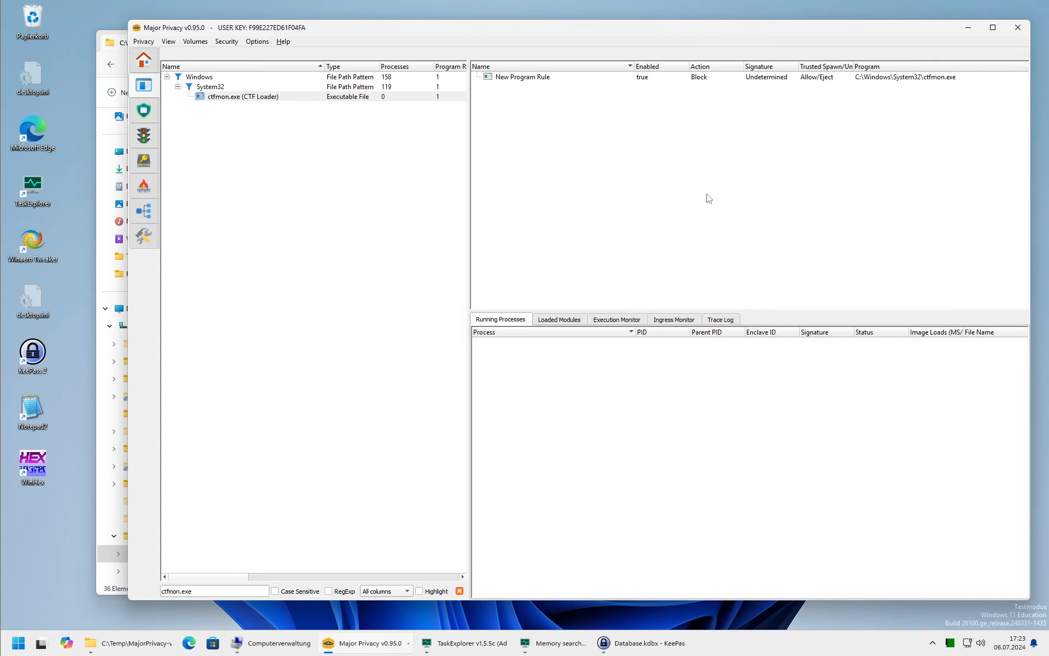
Review ctfmon.exe's execution monitor and Trace Log with the filter cleared, then cancel KeePass's Edit Entry.
click(215, 94)
click(618, 320)
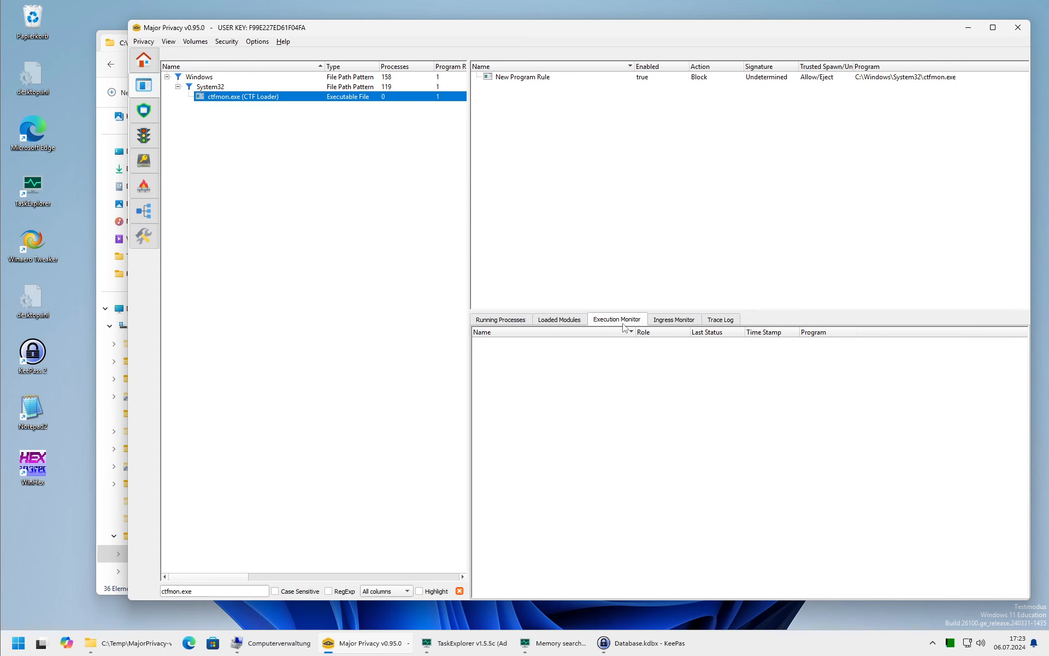
click(459, 591)
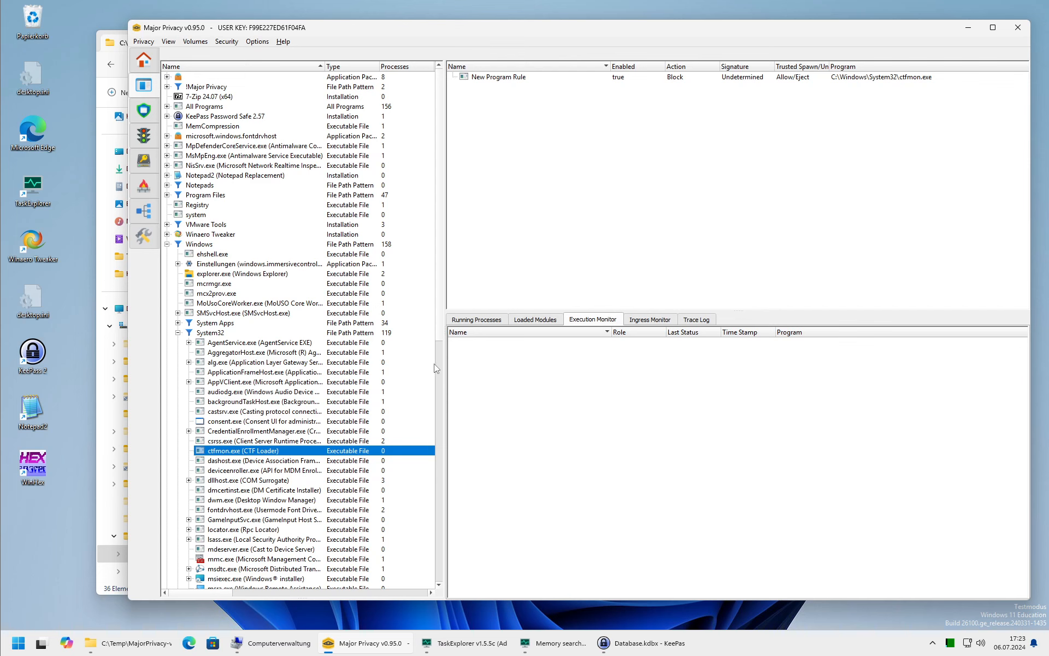
click(697, 319)
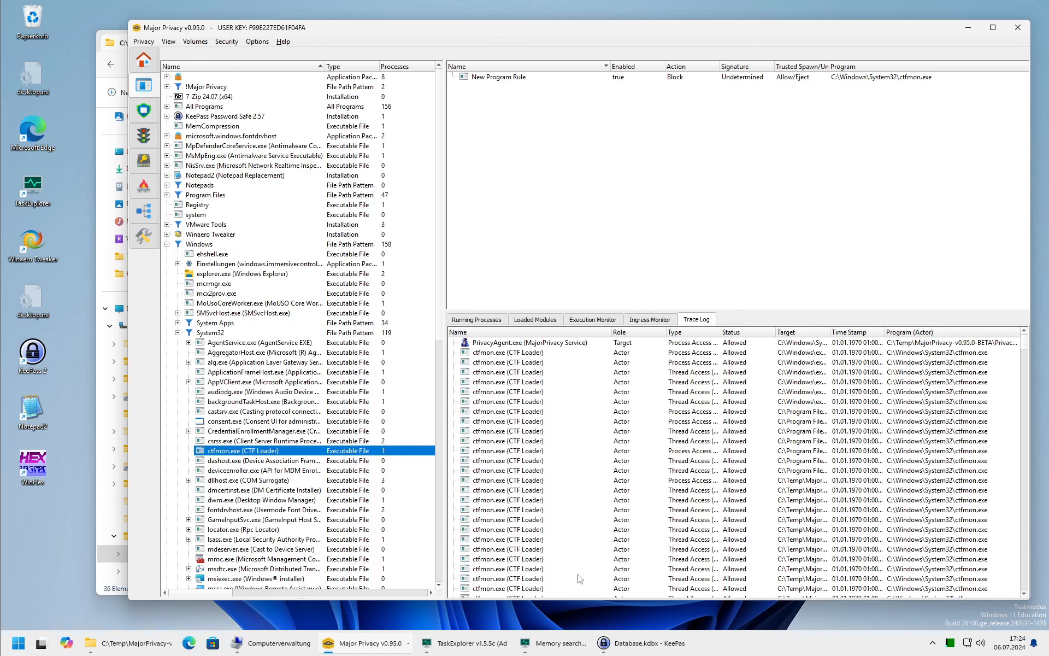
click(642, 643)
click(623, 409)
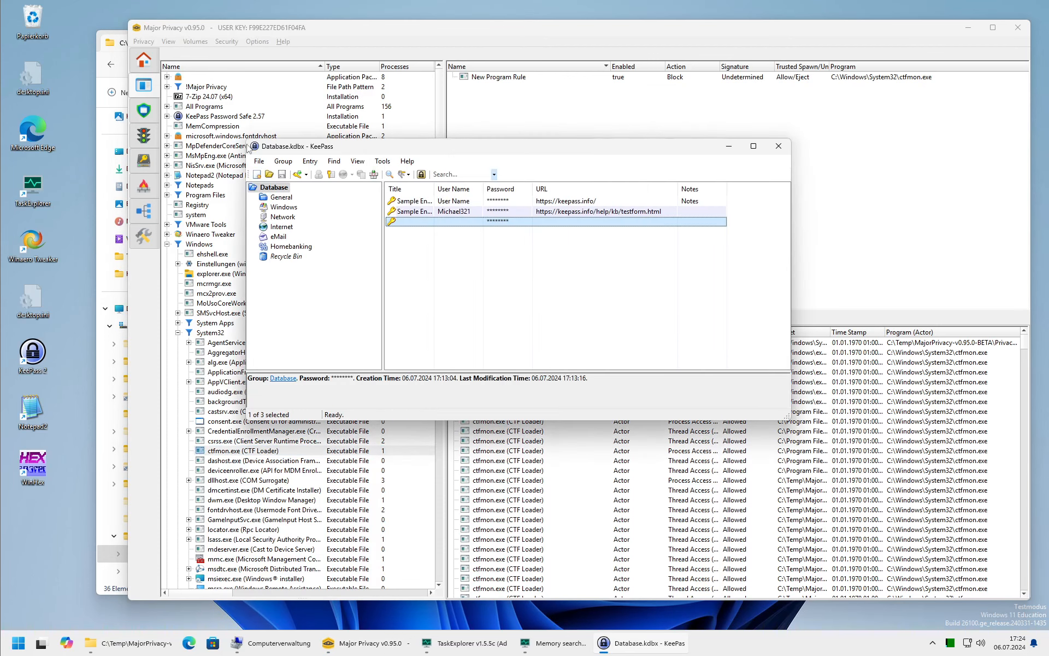
Inspect the enclave's MajorPrivacy.exe, PrivacyAgent.exe and KeePass.exe processes, then return to All Programs.
click(153, 107)
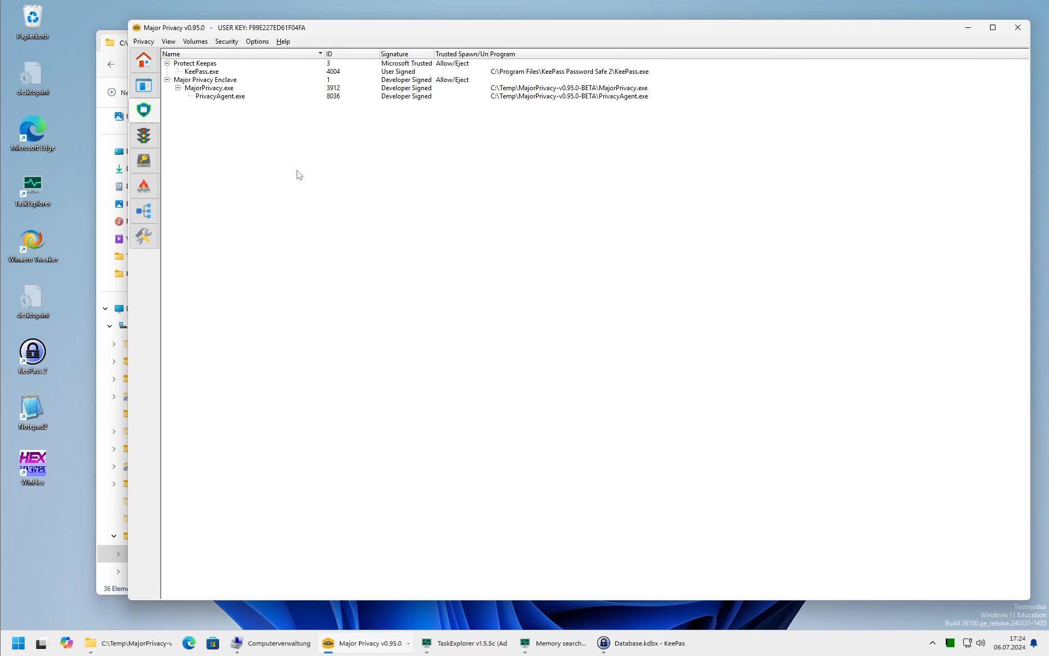
click(215, 80)
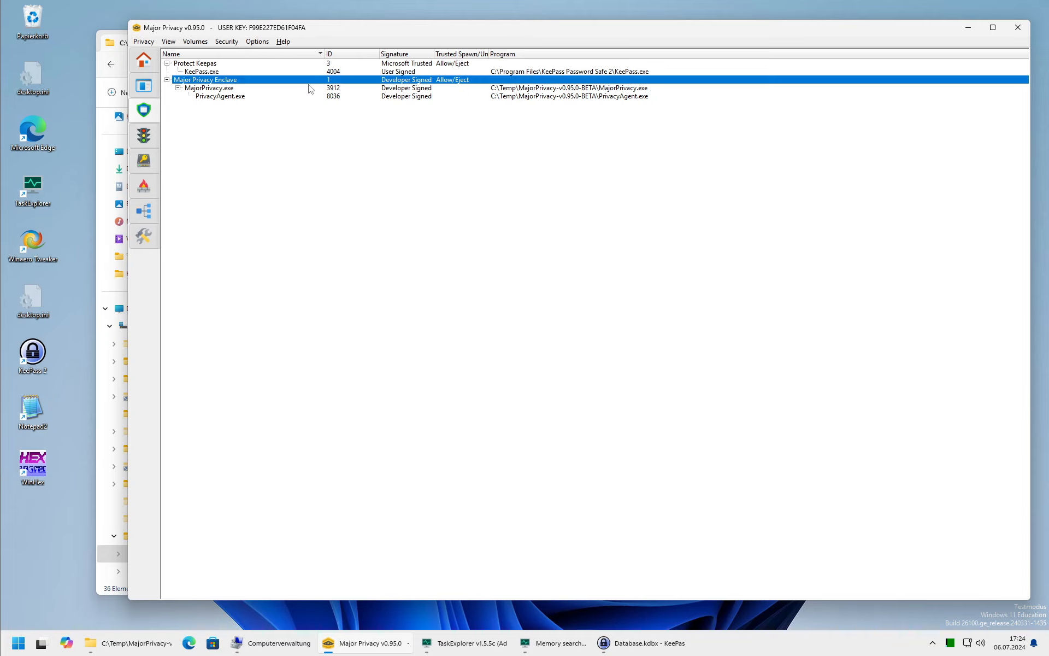
click(217, 90)
click(217, 98)
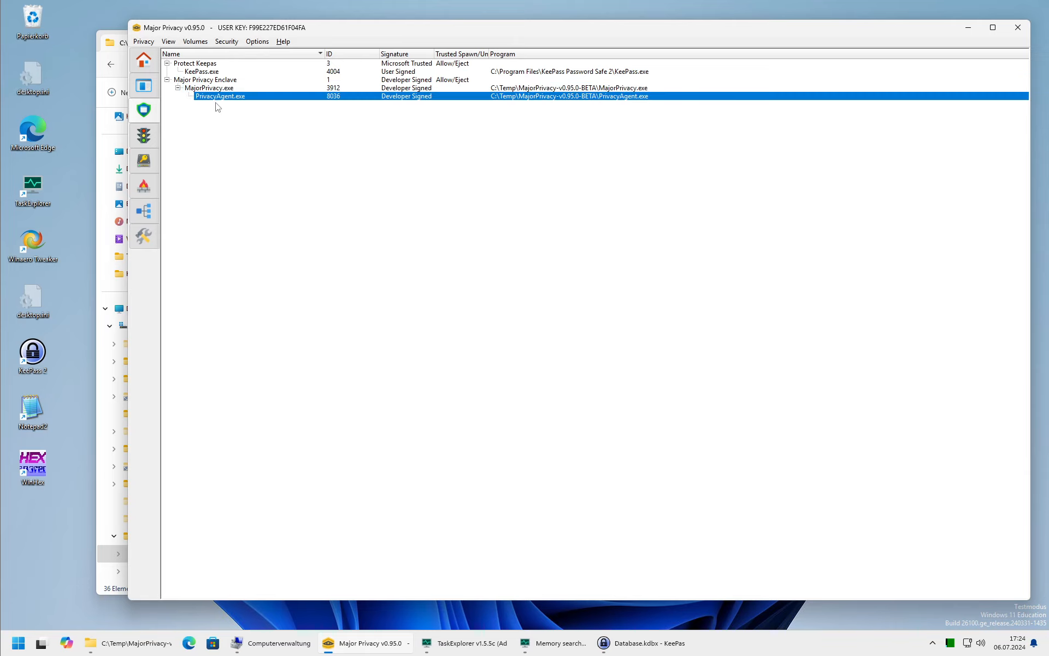
click(203, 73)
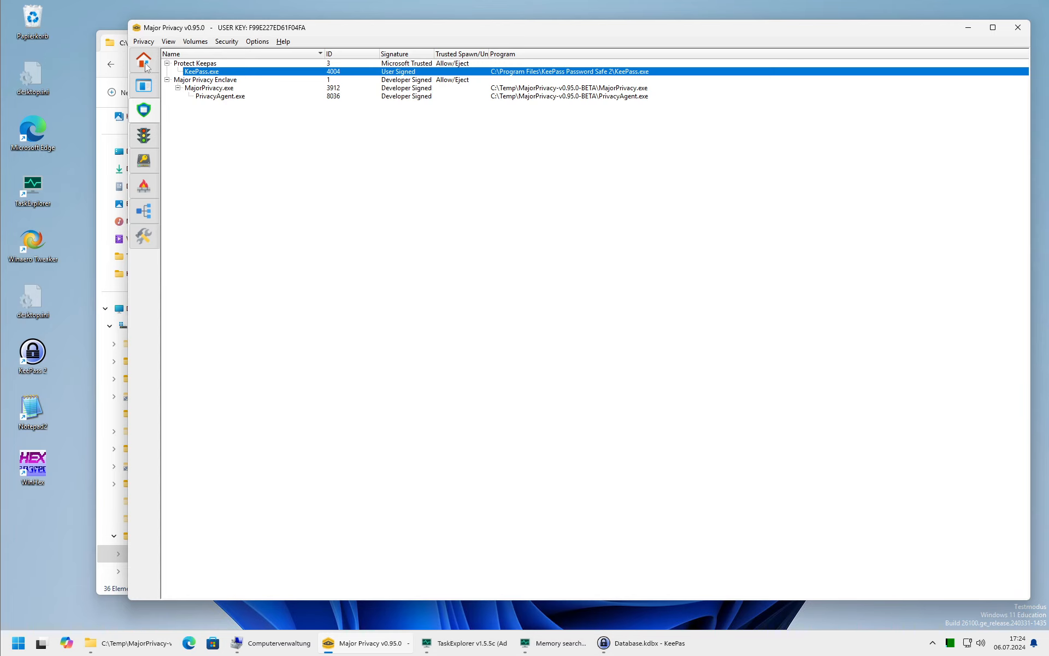
click(144, 86)
click(206, 106)
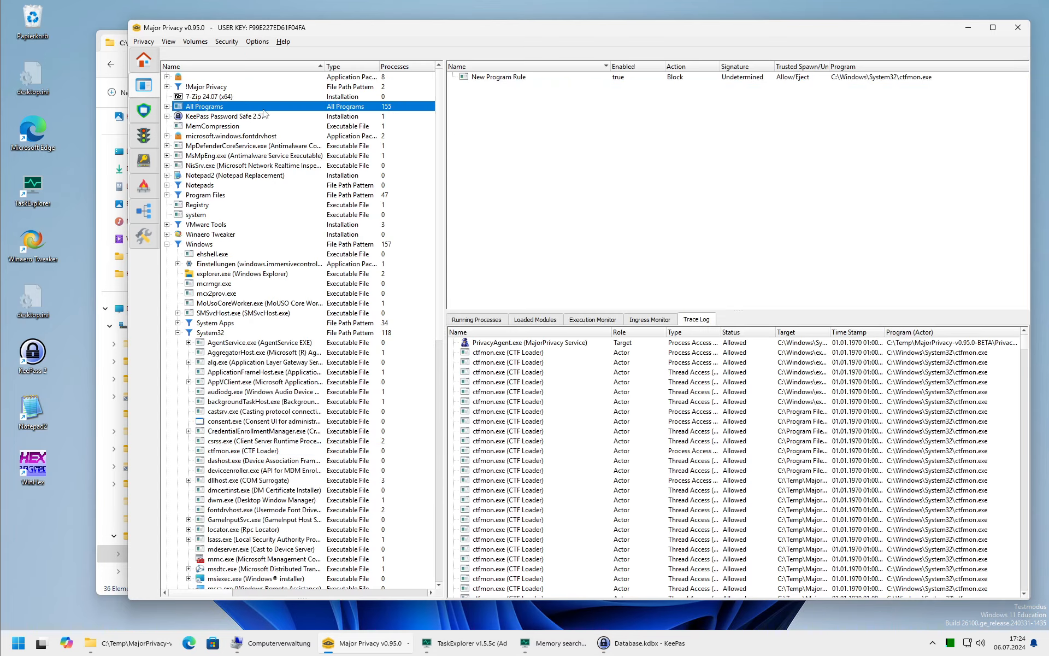
Set the Protect Keepas rule's On Trusted spawn policy to Eject from Secure Enclave.
double_click(483, 78)
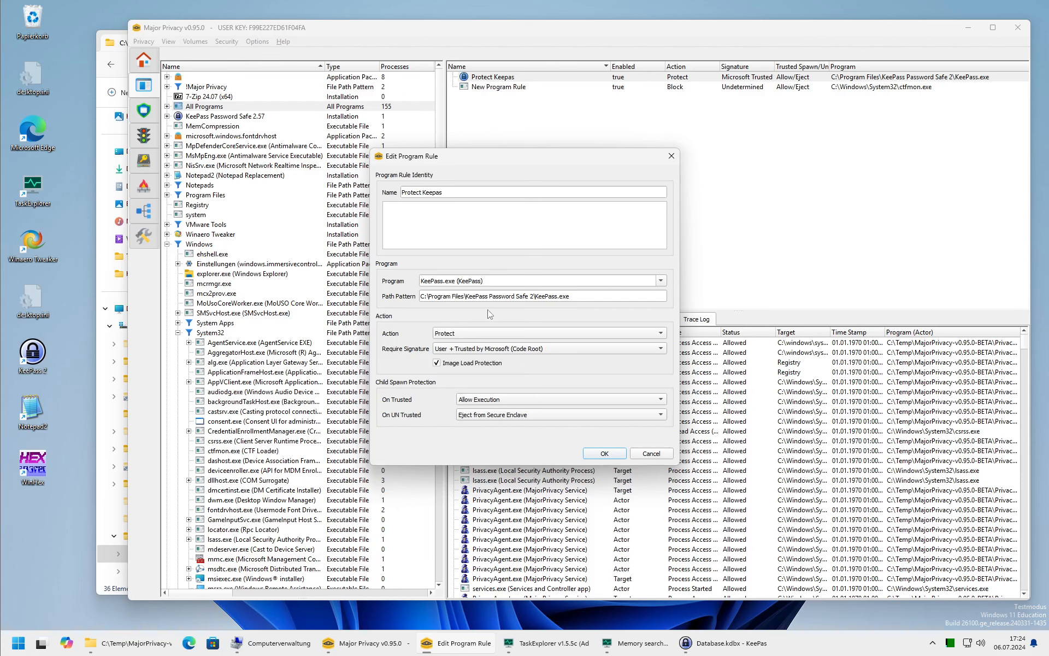
click(485, 403)
click(480, 415)
click(604, 454)
Rename New Program Rule to 'Block CTF Loader' and save it.
double_click(499, 87)
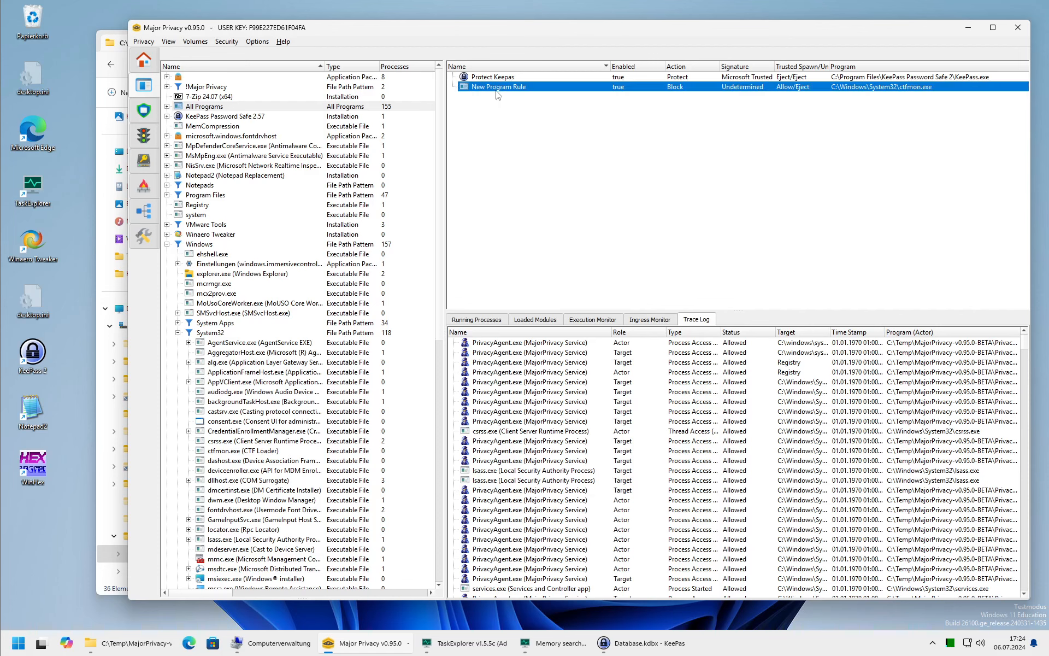
drag(514, 296, 455, 281)
key(ctrl+c)
key(shift+Tab)
key(shift+Tab)
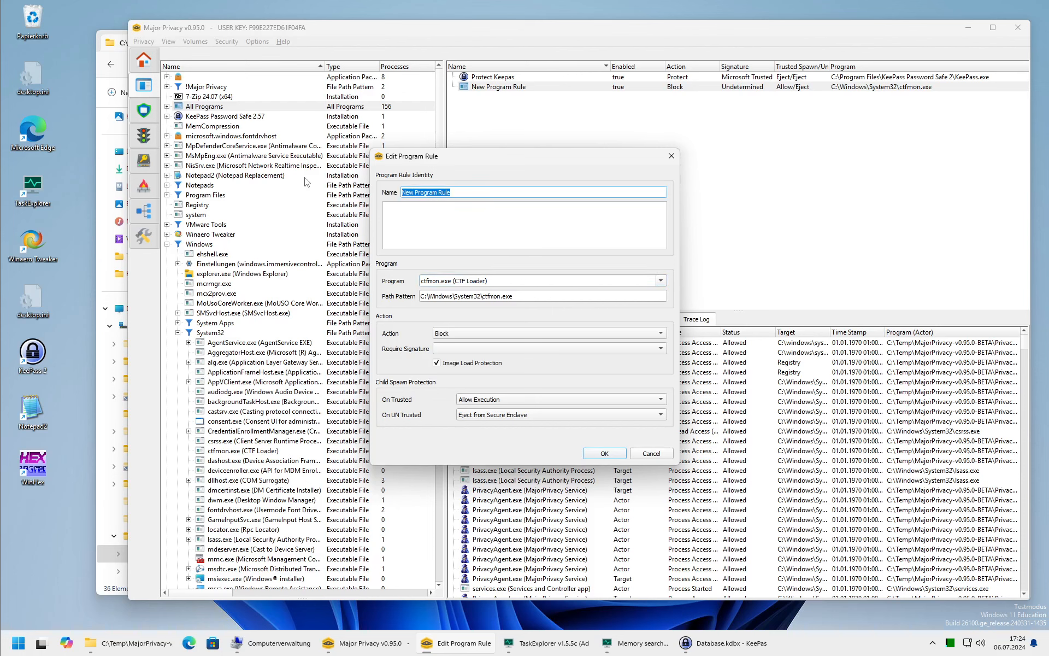
text(Block)
key(ctrl+v)
text(r)
key(Tab)
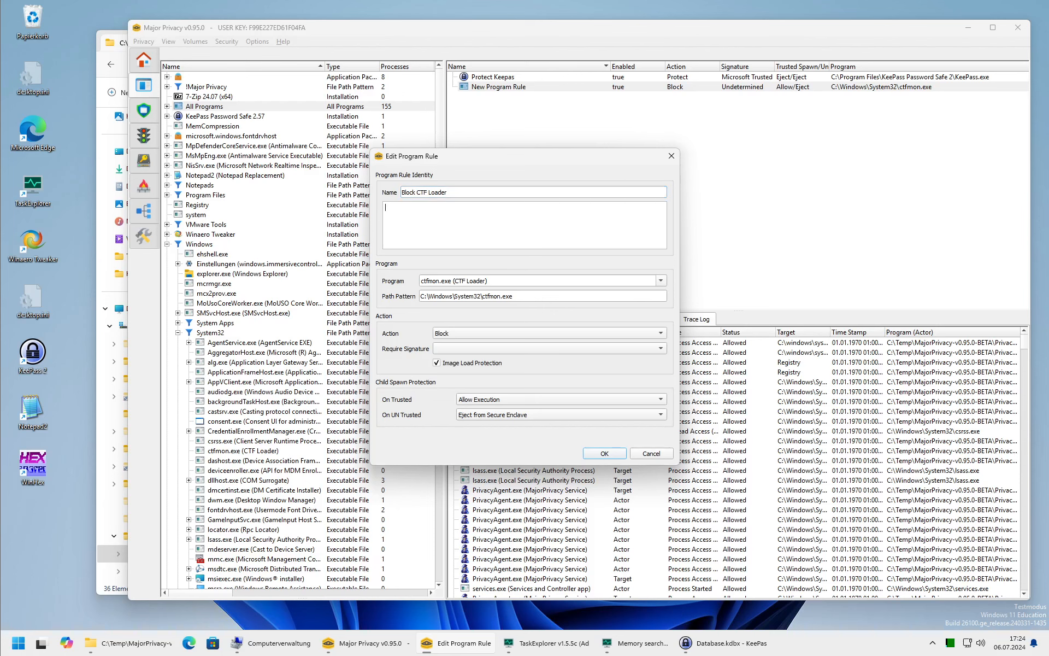
click(607, 455)
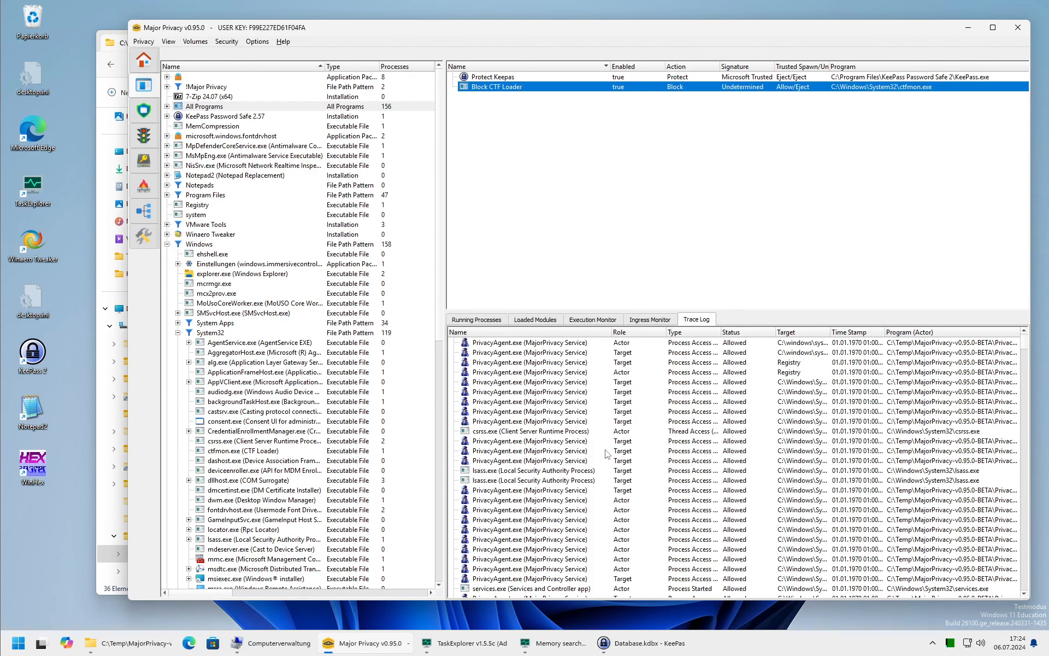
click(583, 211)
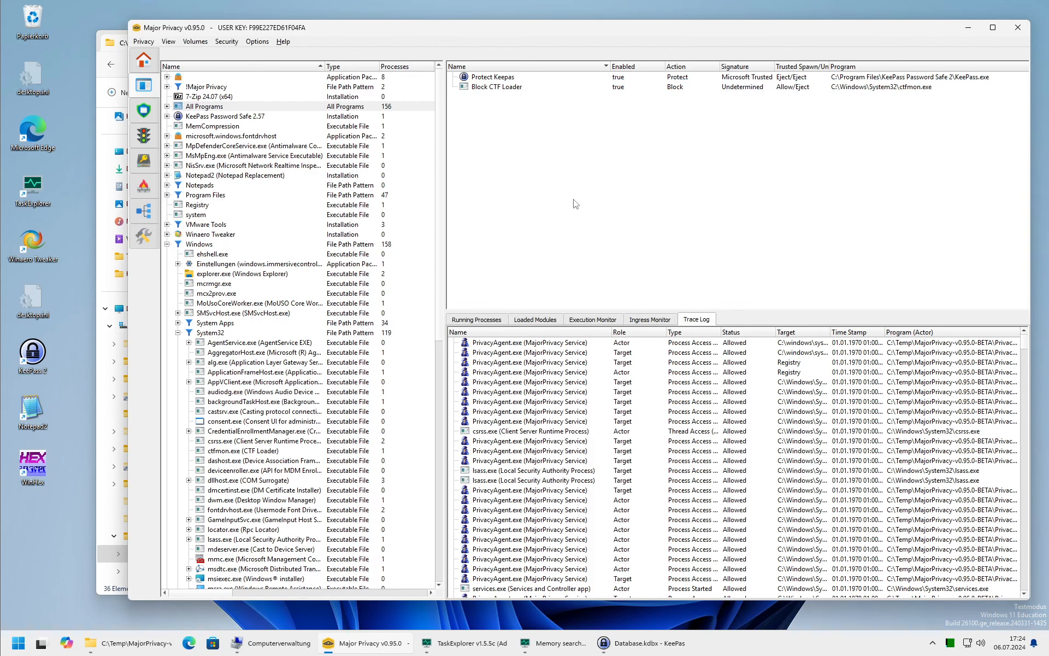
View the secure enclave overview, then switch to the Access Protection view.
click(146, 111)
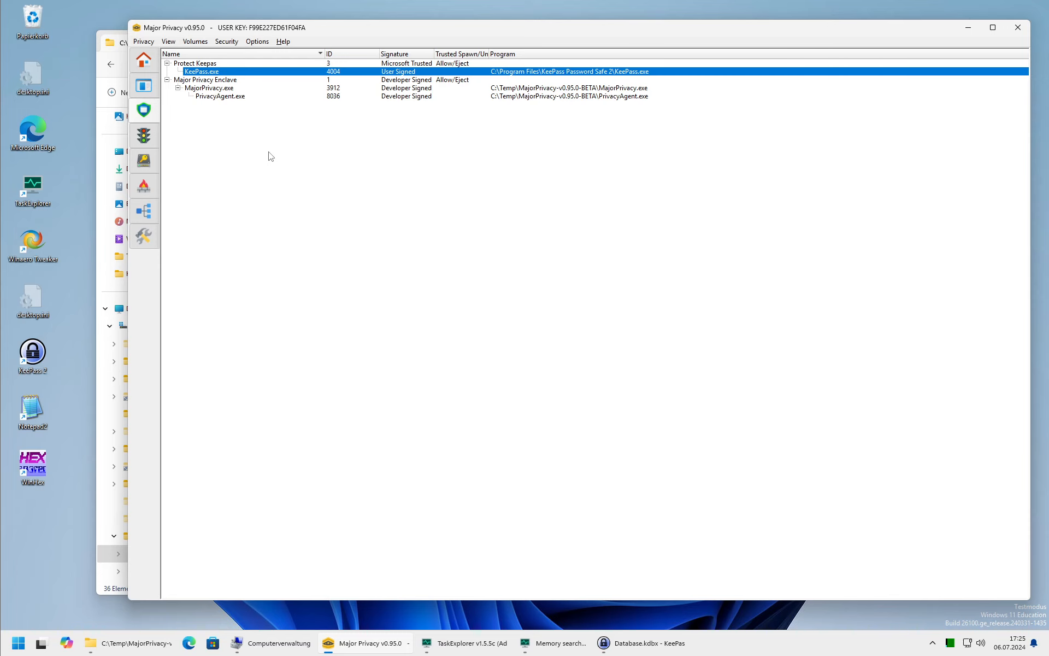
click(151, 141)
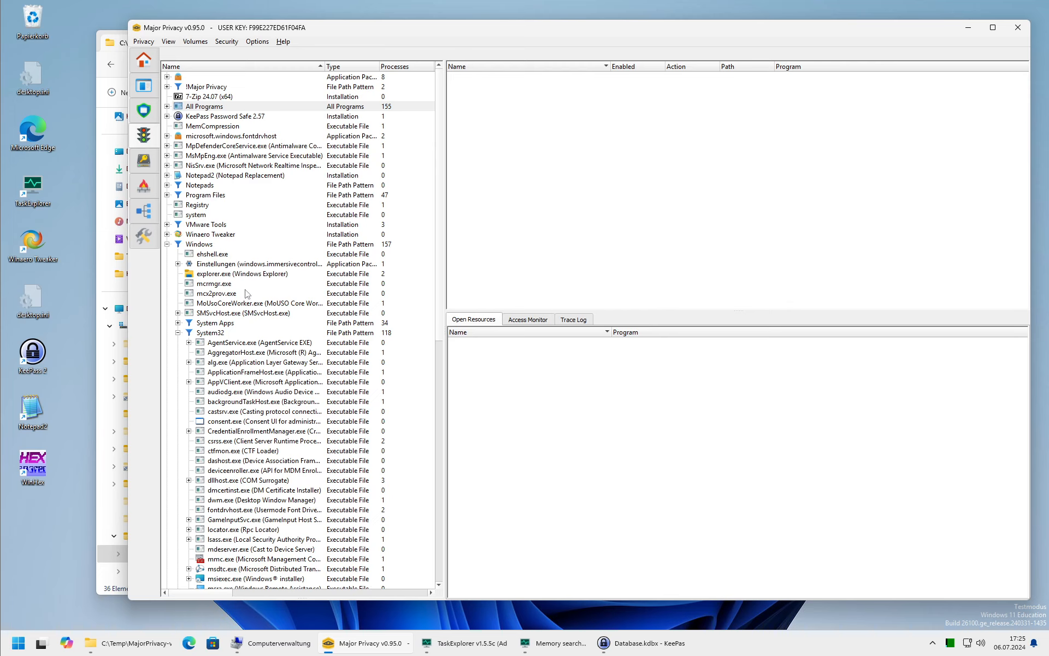
Enable 'List All Open Files' in the Access Protection settings and confirm with OK.
click(257, 43)
click(261, 55)
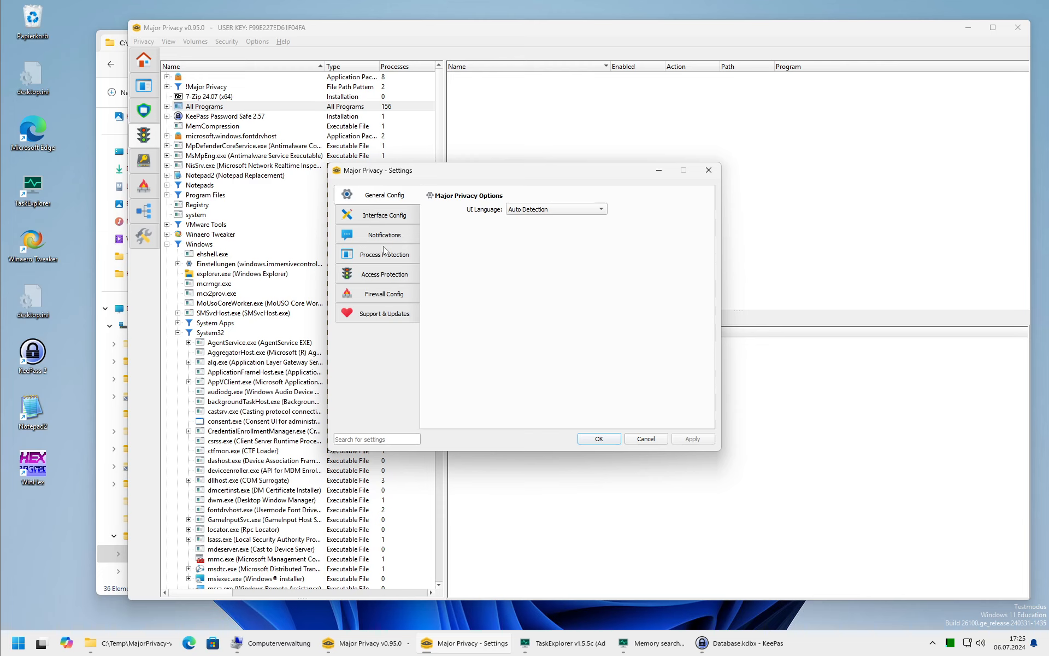
click(386, 273)
click(520, 222)
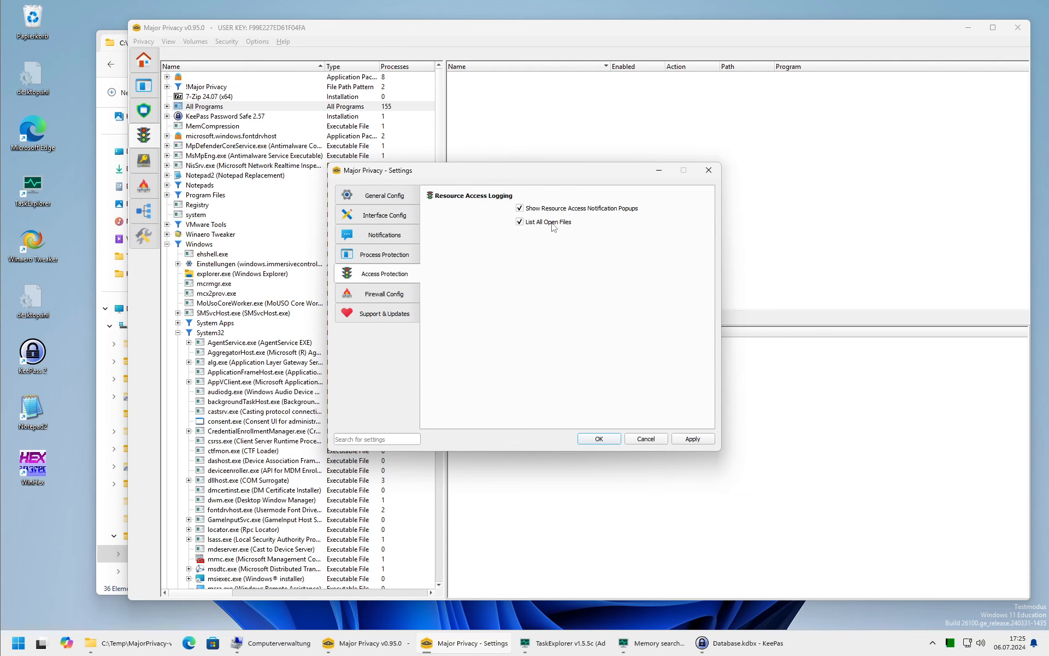
click(599, 439)
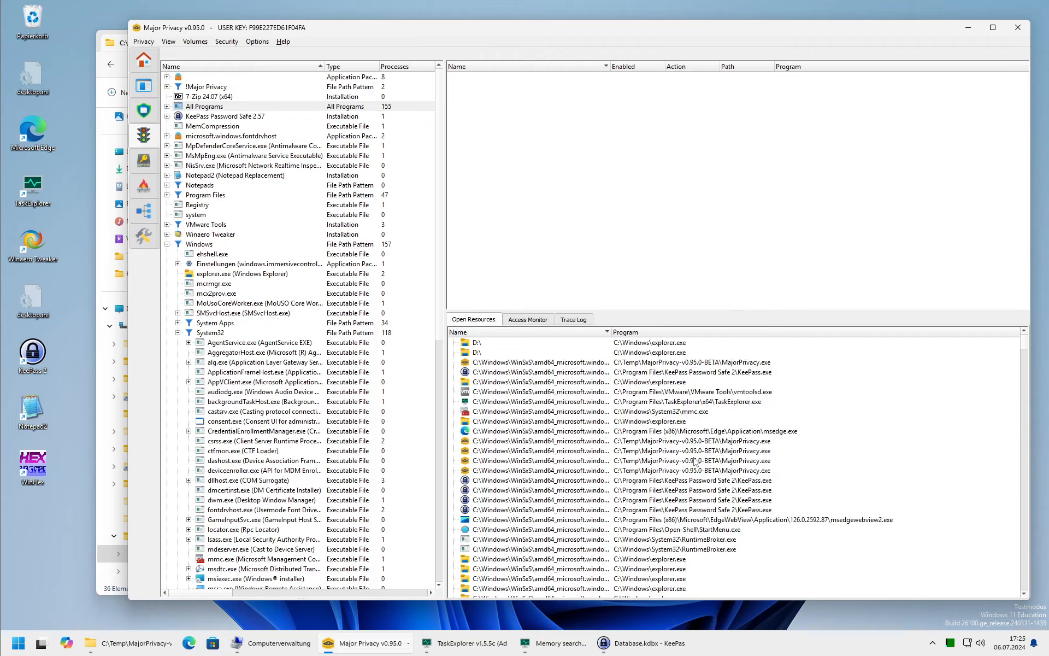
Open the access Trace Log, then the Access Monitor tree showing drive entries.
click(573, 320)
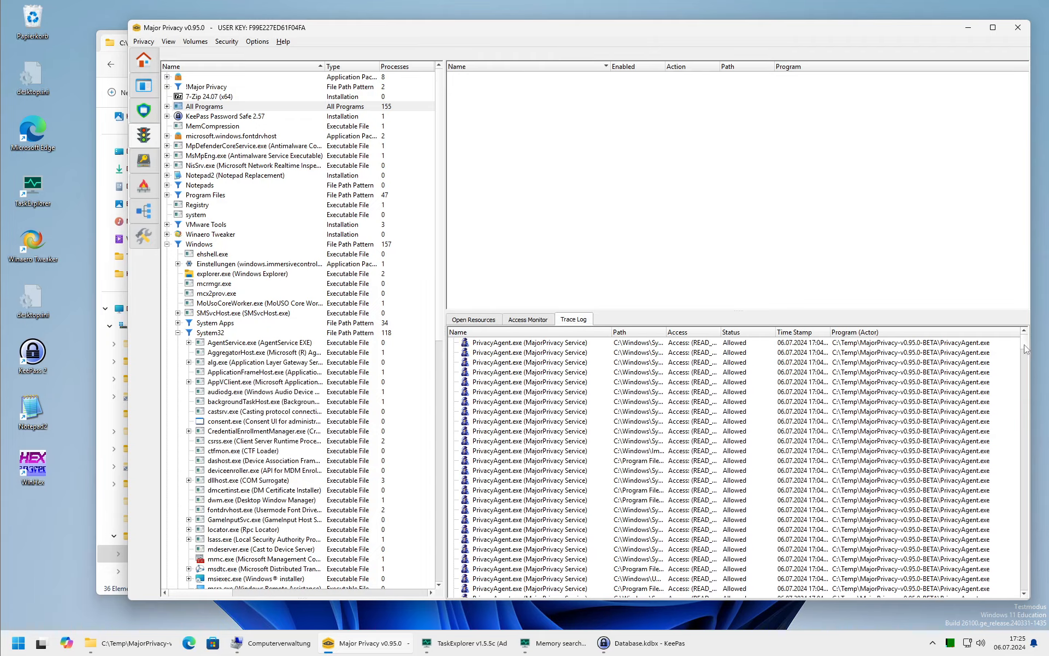
drag(1026, 349, 1022, 588)
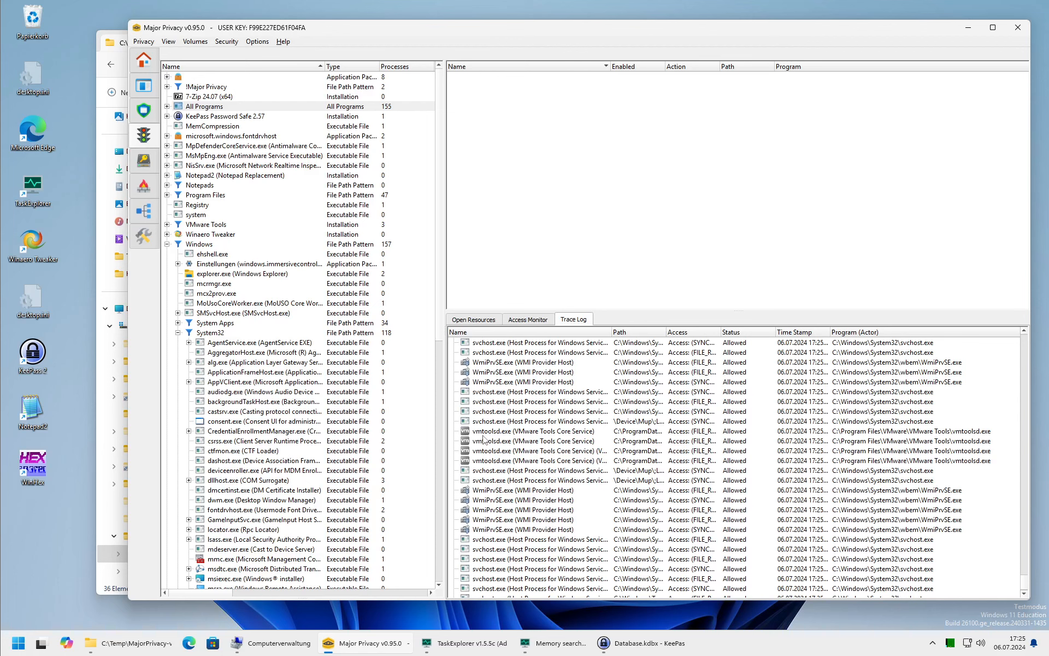
click(528, 320)
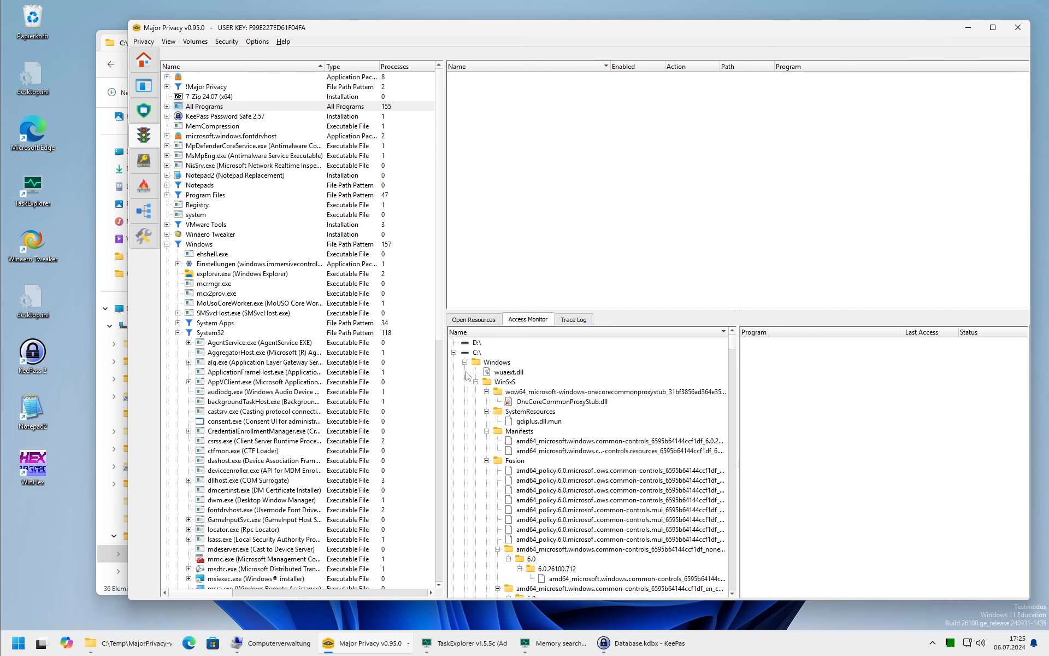
click(474, 343)
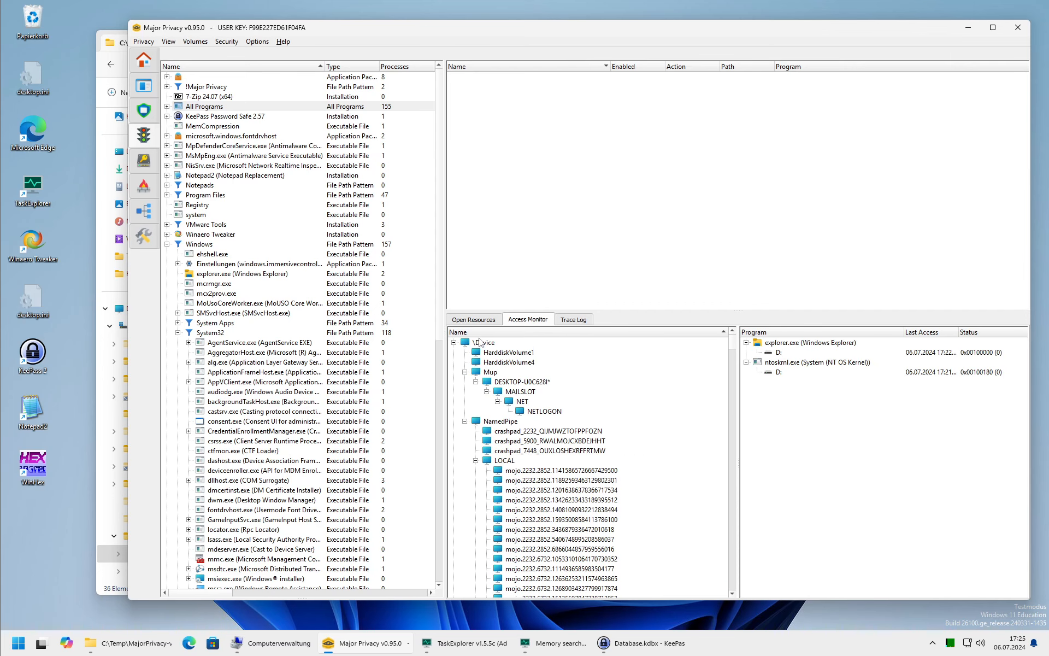
click(453, 343)
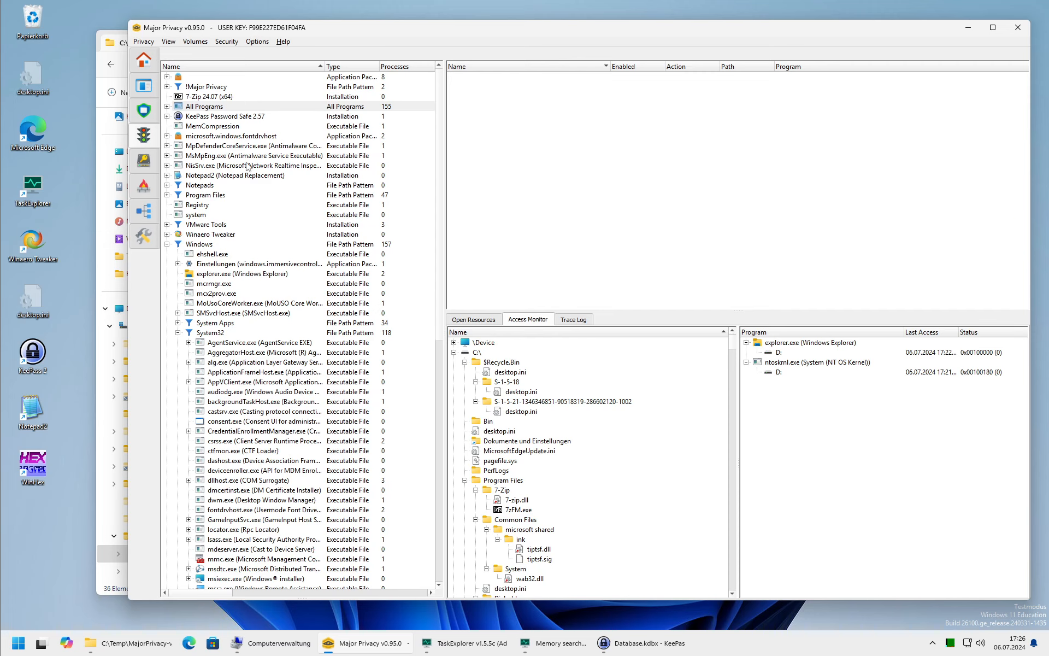
Focus on KeePass Password Safe 2.57 and expand C:\Users folders to list its AppData accesses.
click(222, 118)
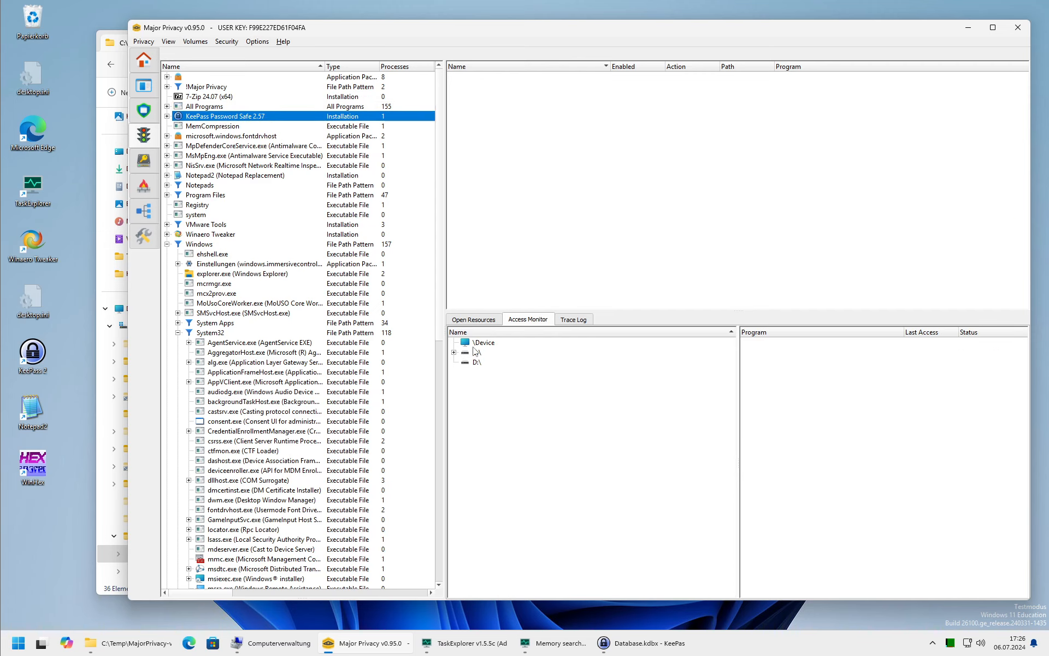
click(454, 352)
click(466, 401)
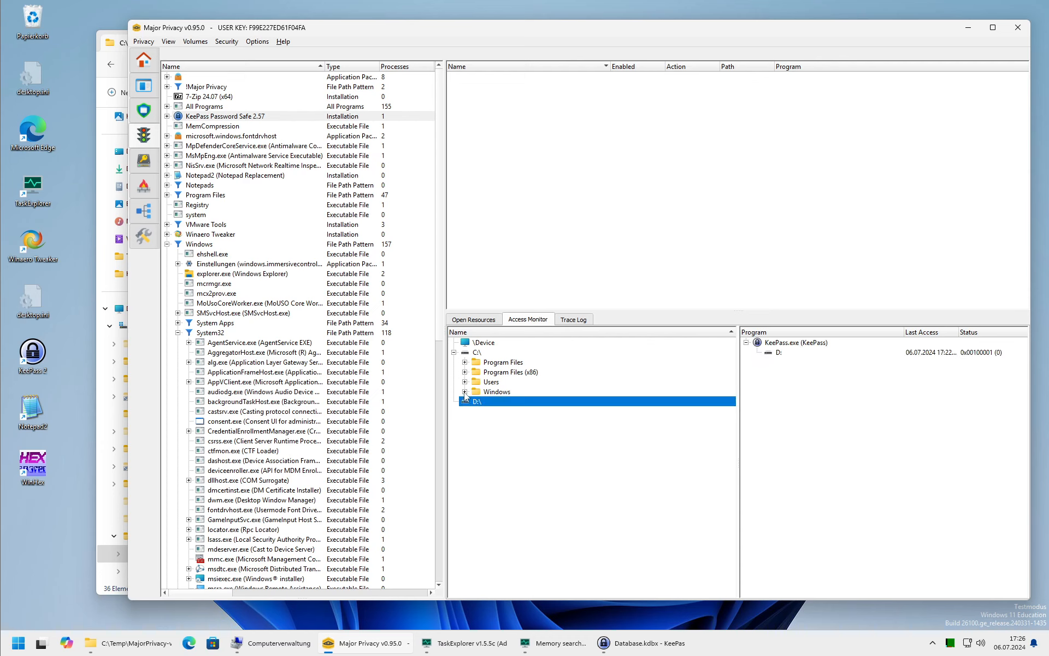
click(465, 392)
click(465, 382)
click(476, 402)
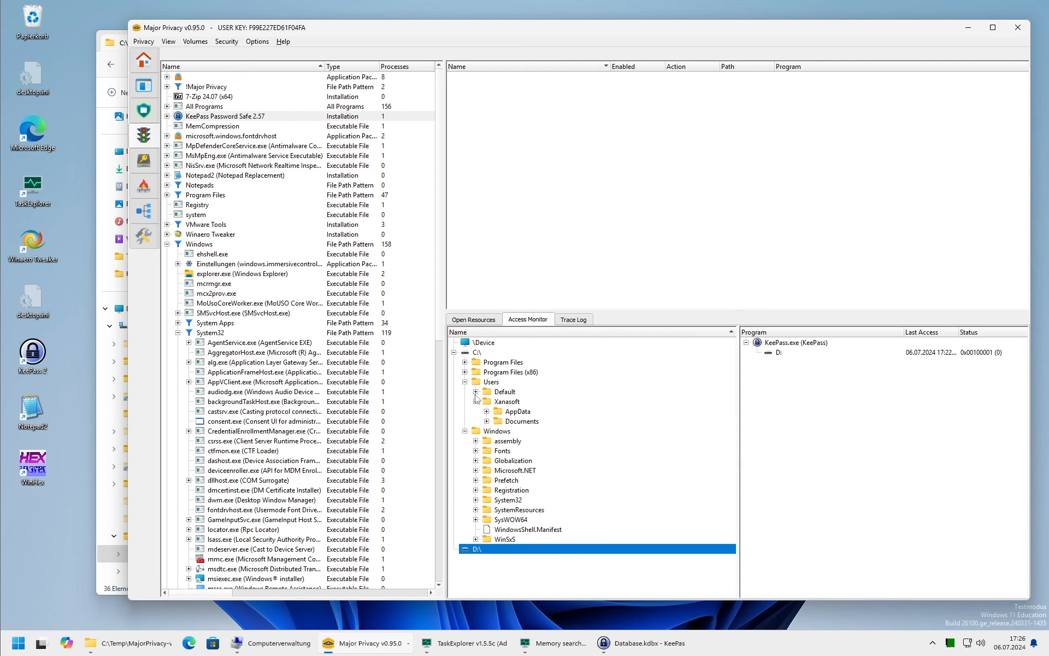
click(475, 391)
click(487, 401)
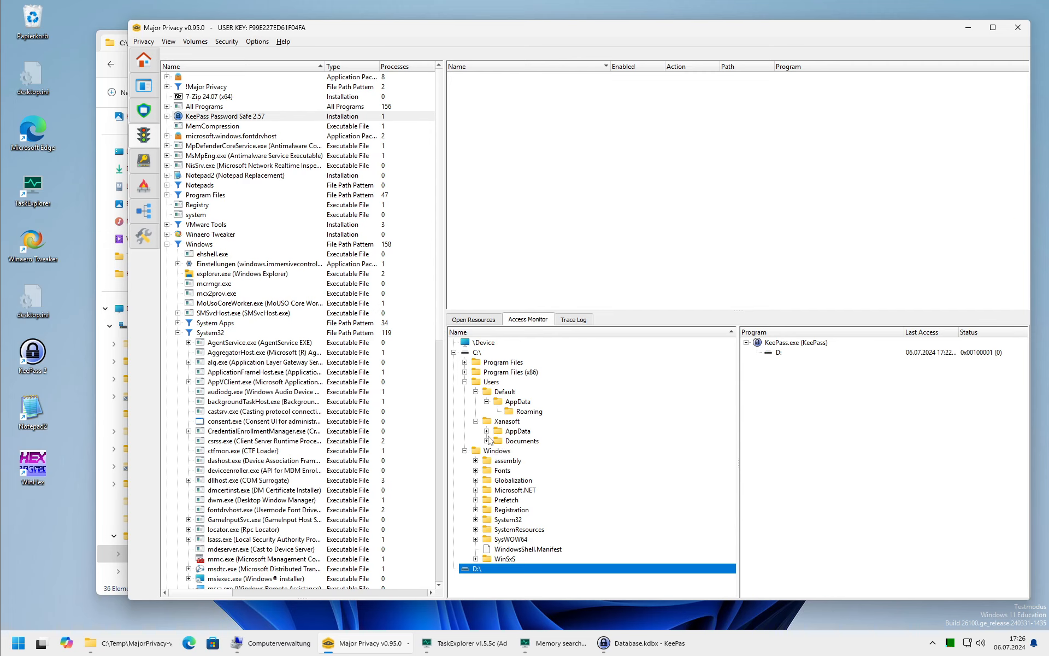
click(487, 440)
click(486, 431)
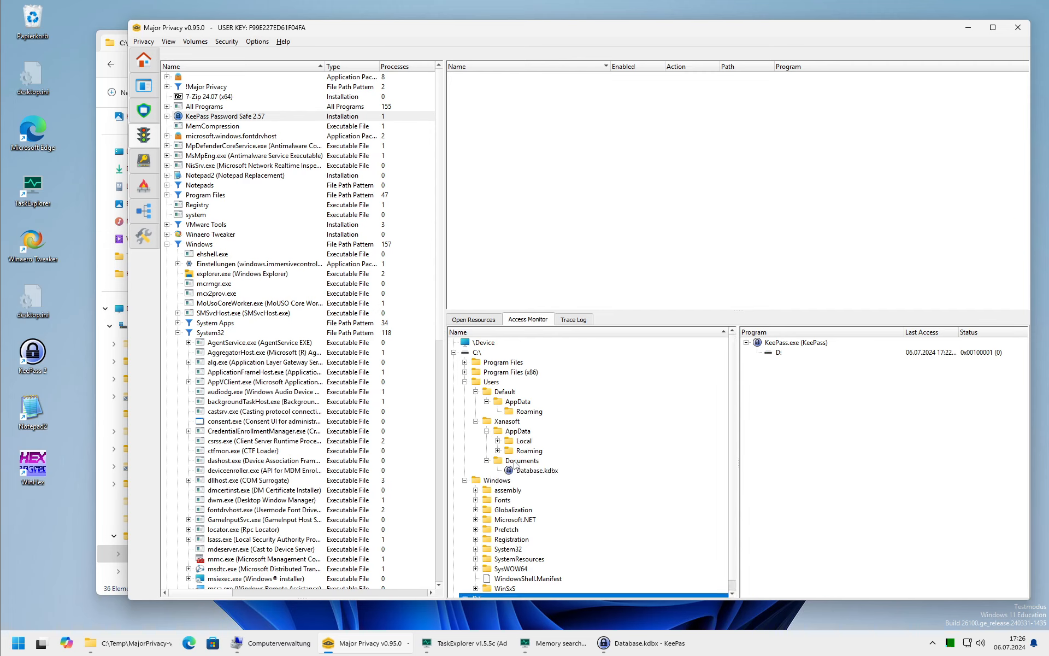
click(497, 451)
click(497, 440)
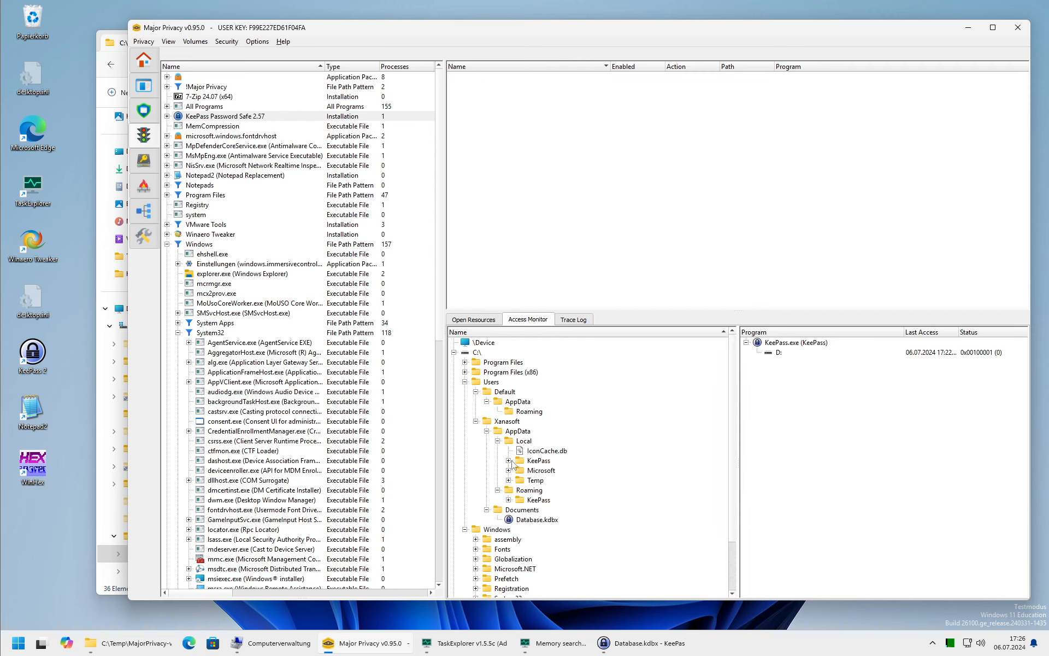
click(518, 433)
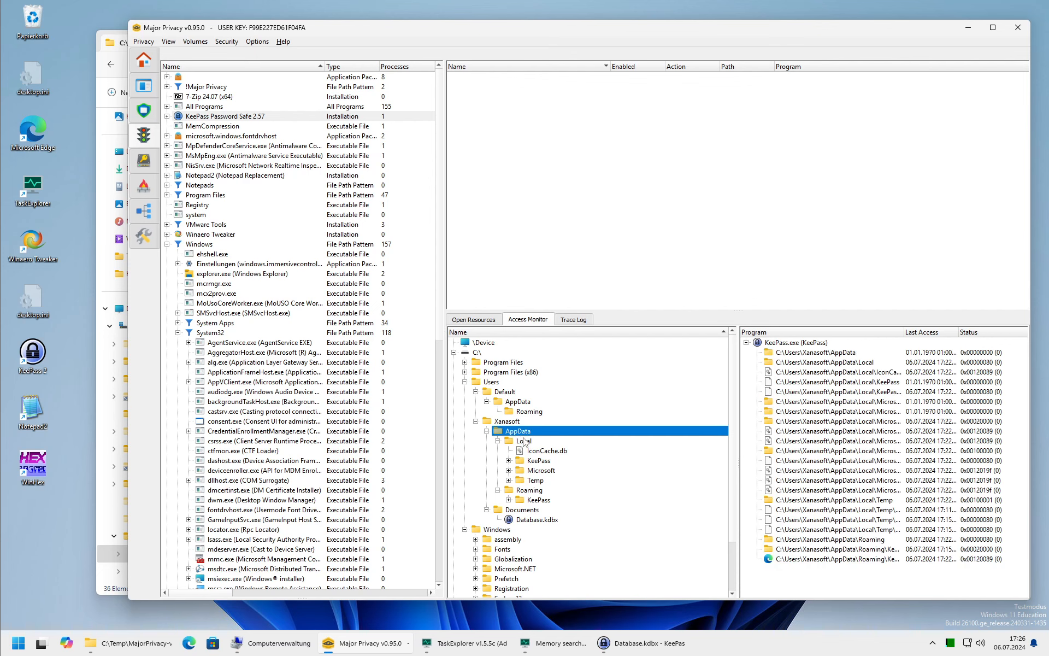
drag(905, 332, 961, 332)
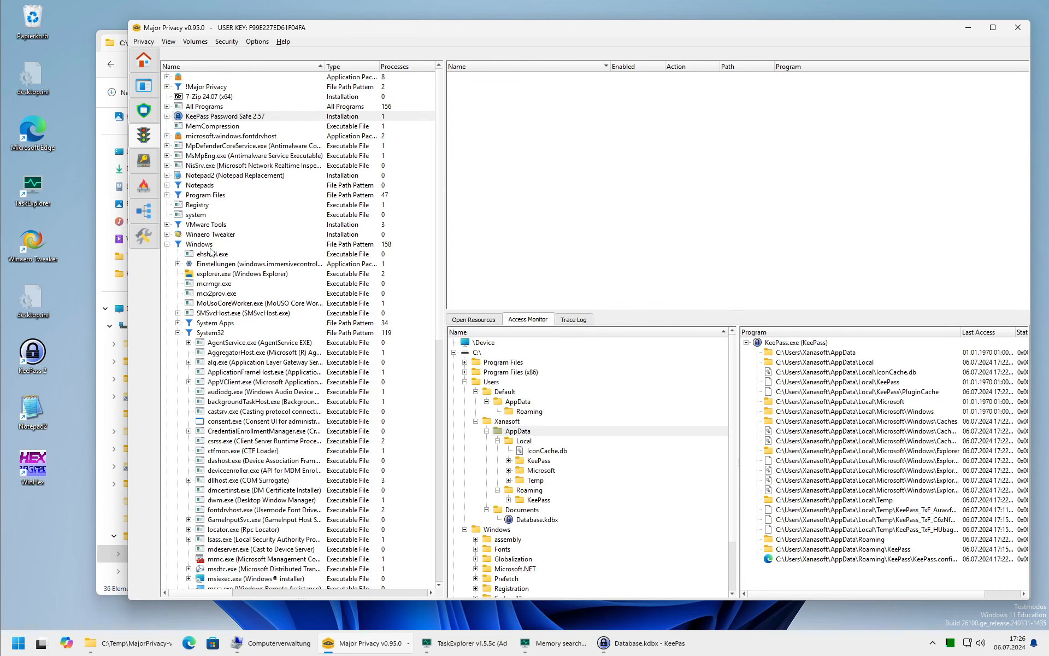
click(206, 195)
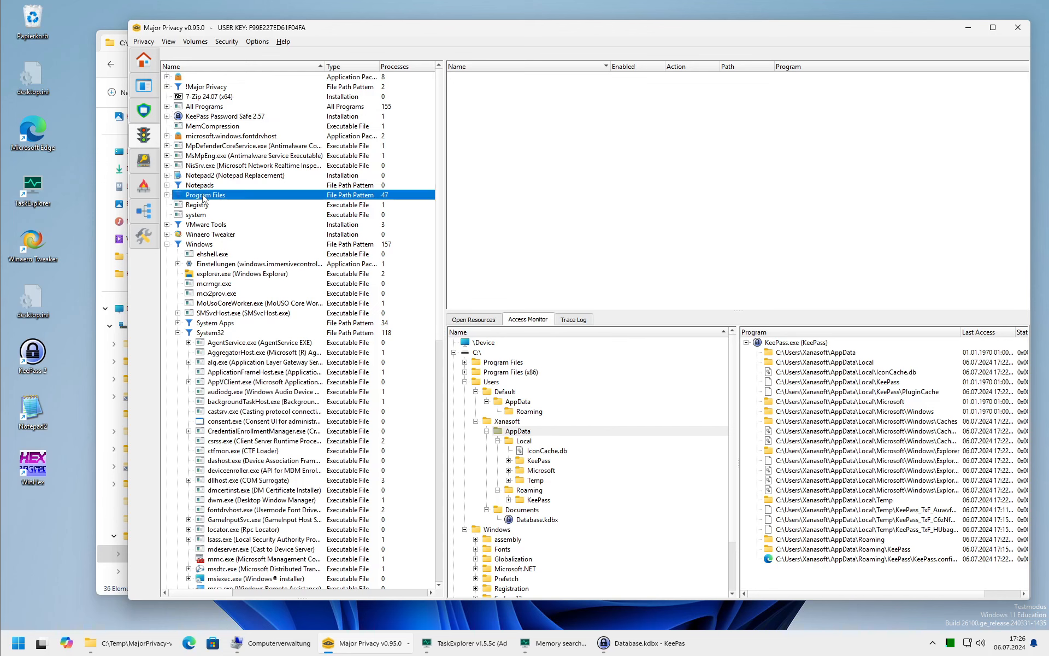
Collapse the Program Files program entries: msedge.exe, msedgewebview2.exe, Widgets.exe and TaskExplorer.exe.
click(454, 342)
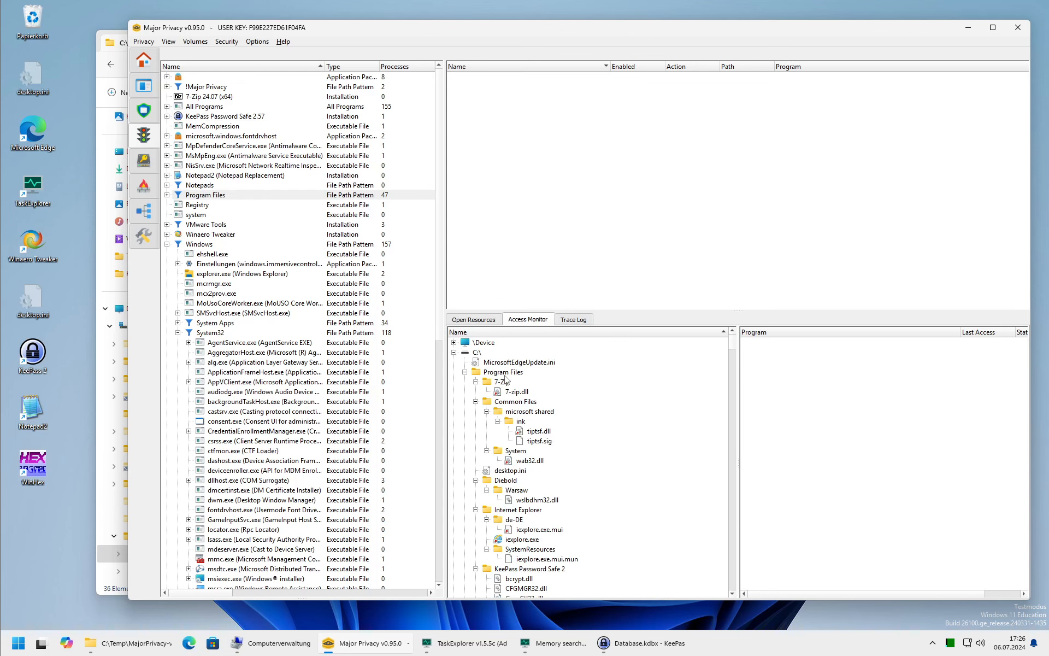
click(501, 372)
click(746, 342)
click(746, 352)
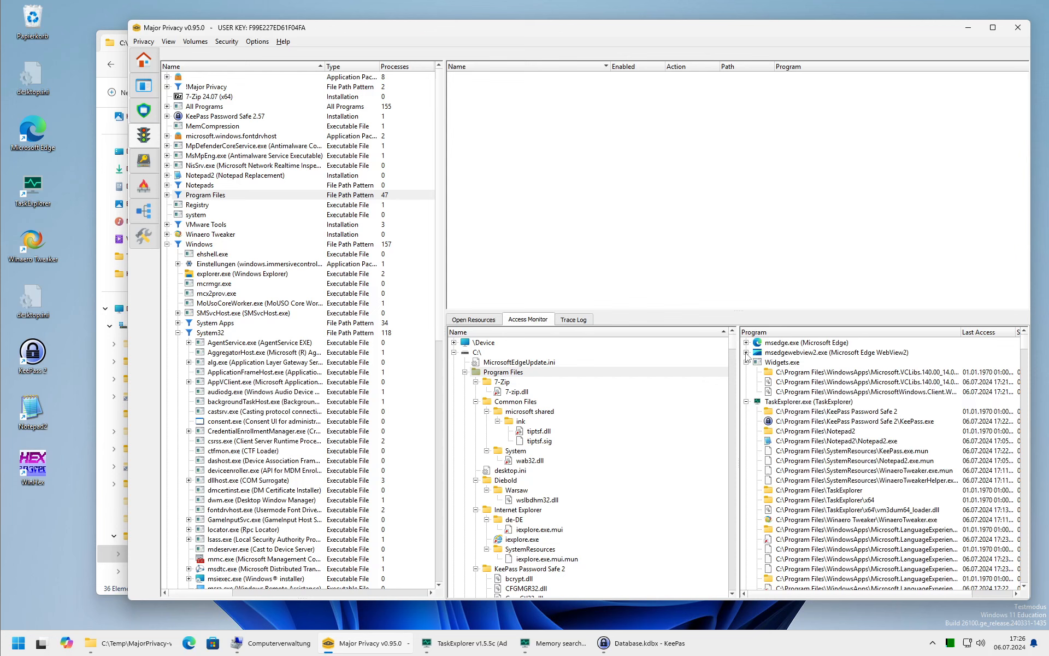
click(746, 362)
click(746, 372)
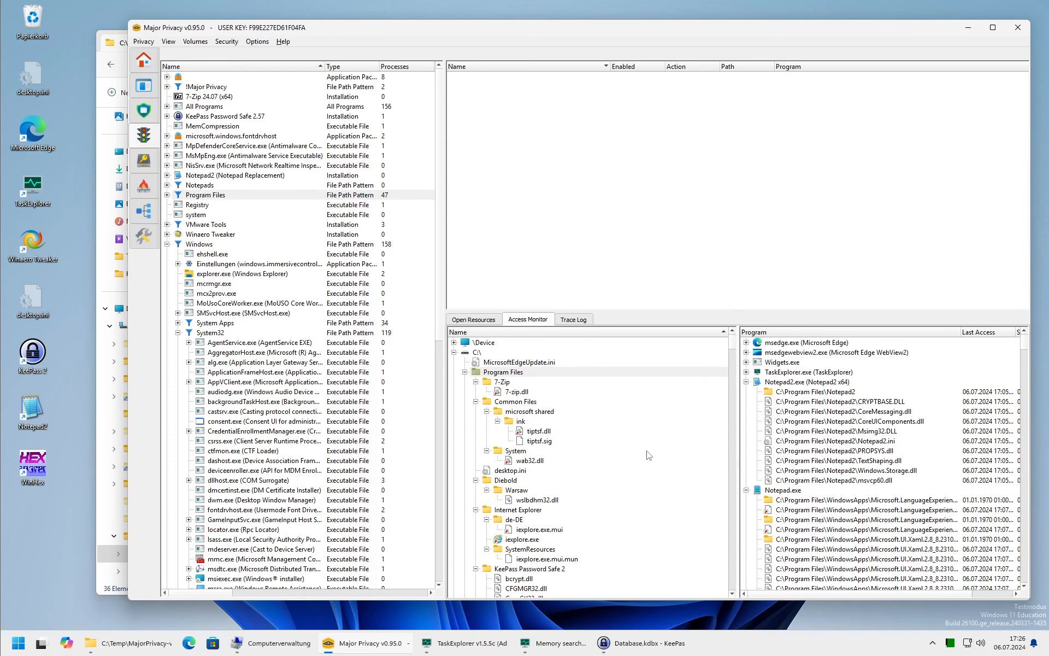
Collapse the remaining C:\ folders to top level and bring File Explorer forward.
click(465, 372)
click(465, 382)
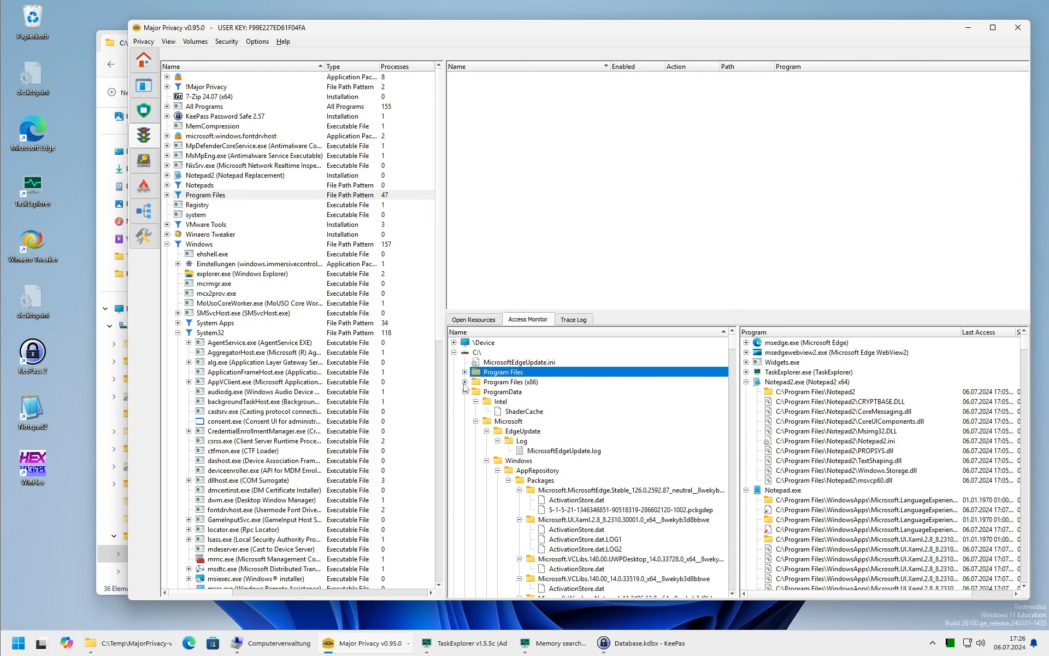
click(465, 392)
click(465, 401)
click(465, 420)
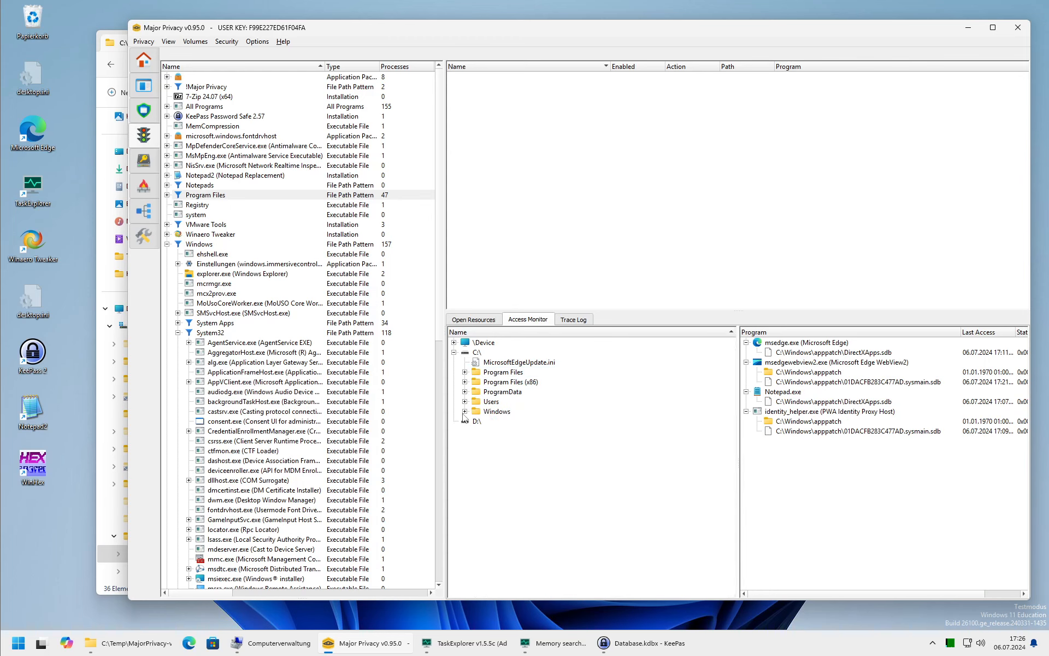
click(128, 643)
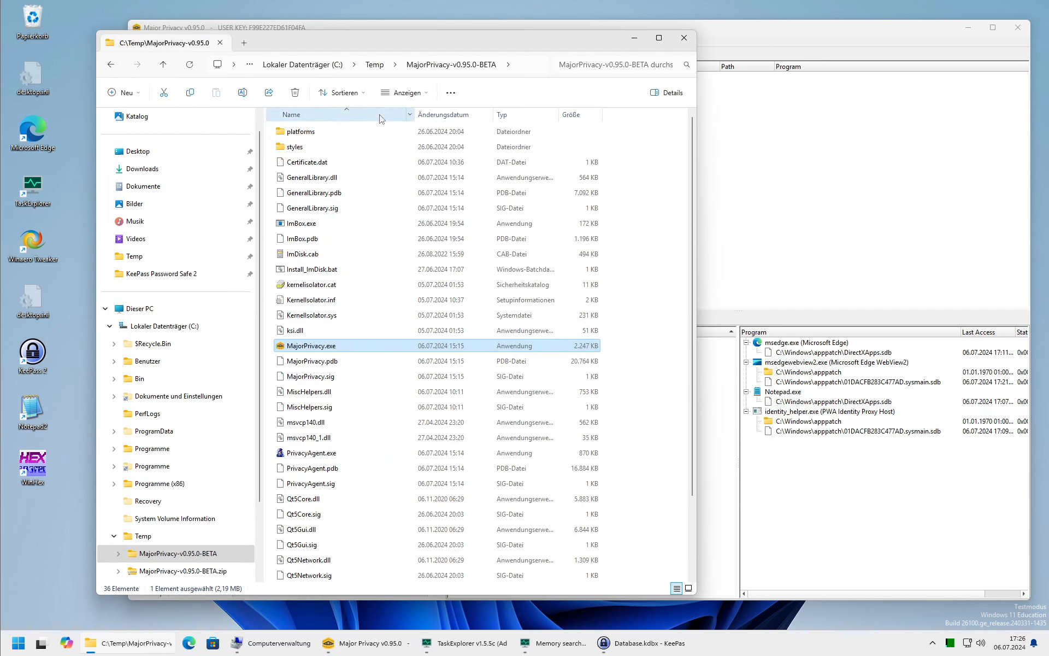
Create a folder named Secret Folder at the root of C: and open it.
key(alt+Up)
key(alt+Up)
right_click(309, 413)
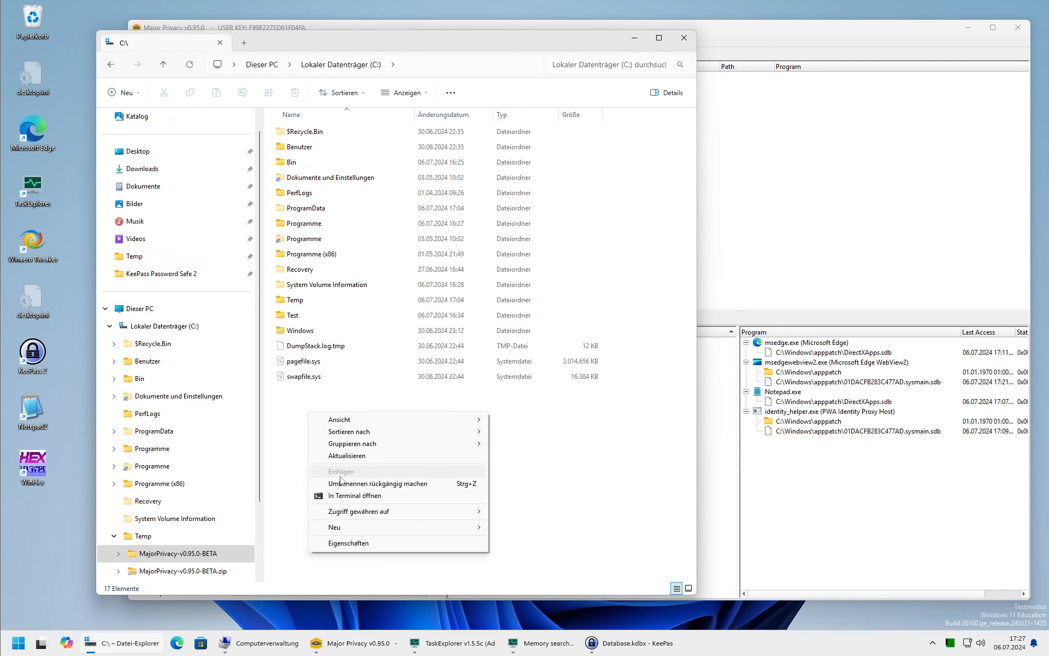
mouse_move(342, 529)
click(515, 534)
text(S)
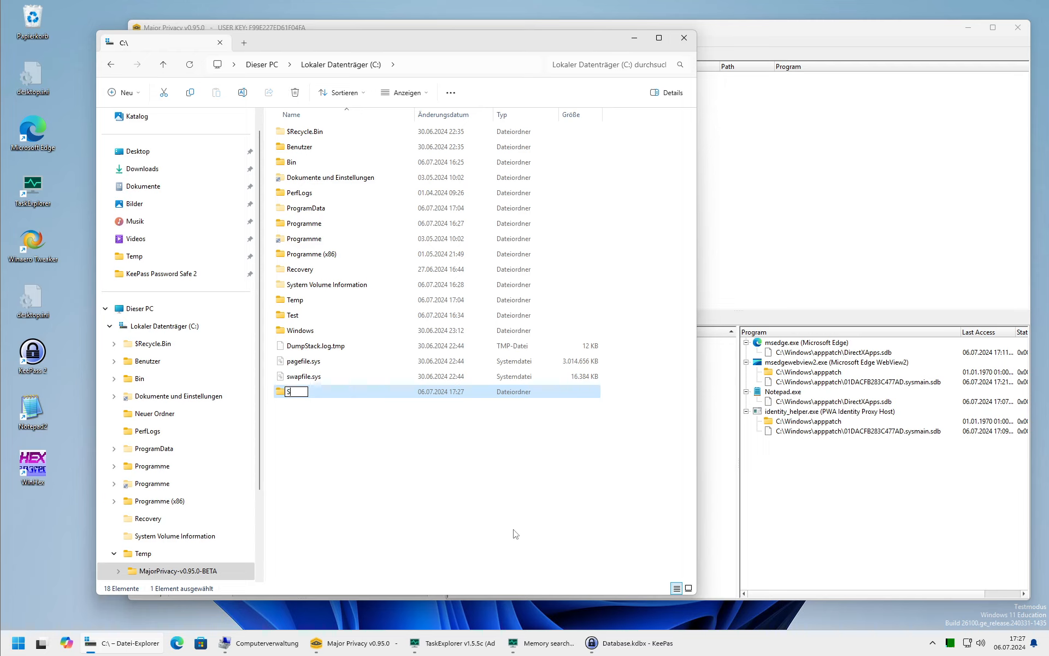
text(ecret Folder)
key(Return)
key(Return)
Start a new text document inside Secret Folder.
right_click(424, 344)
mouse_move(546, 473)
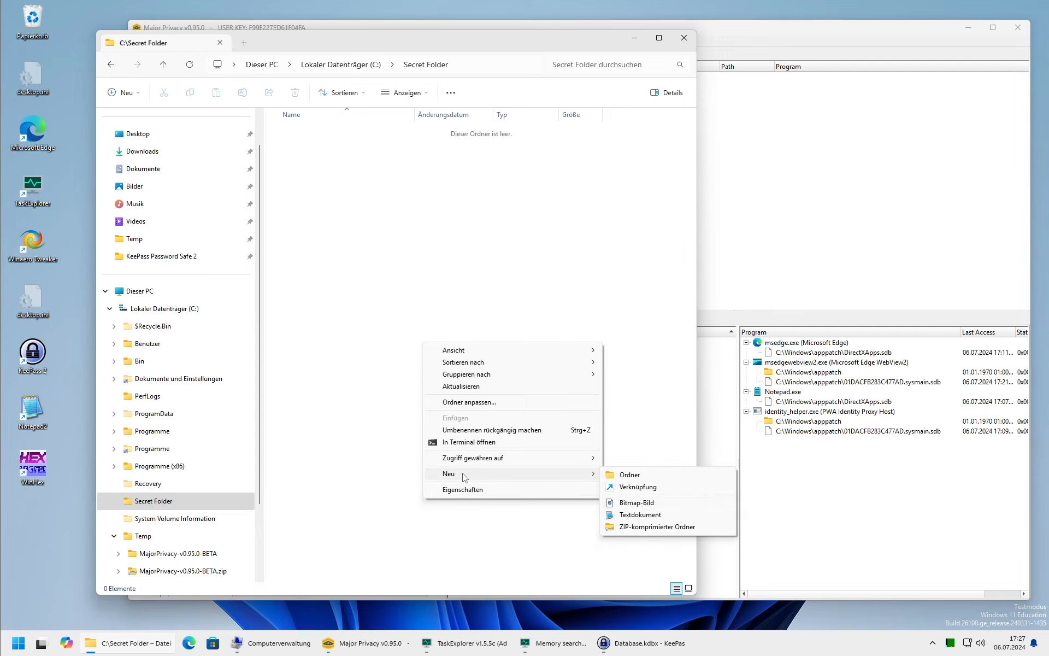
click(636, 513)
Name the file Secret Data.txt, write 'My Super Secret Text' in Notepad2, save and close.
text(Secret Data)
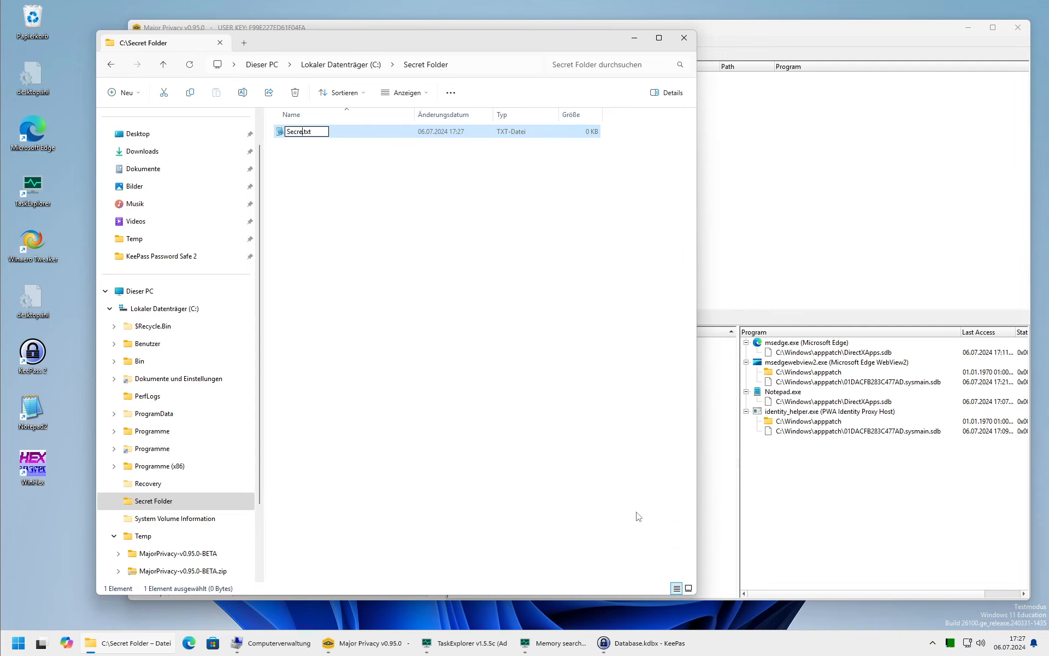
key(Return)
key(Return)
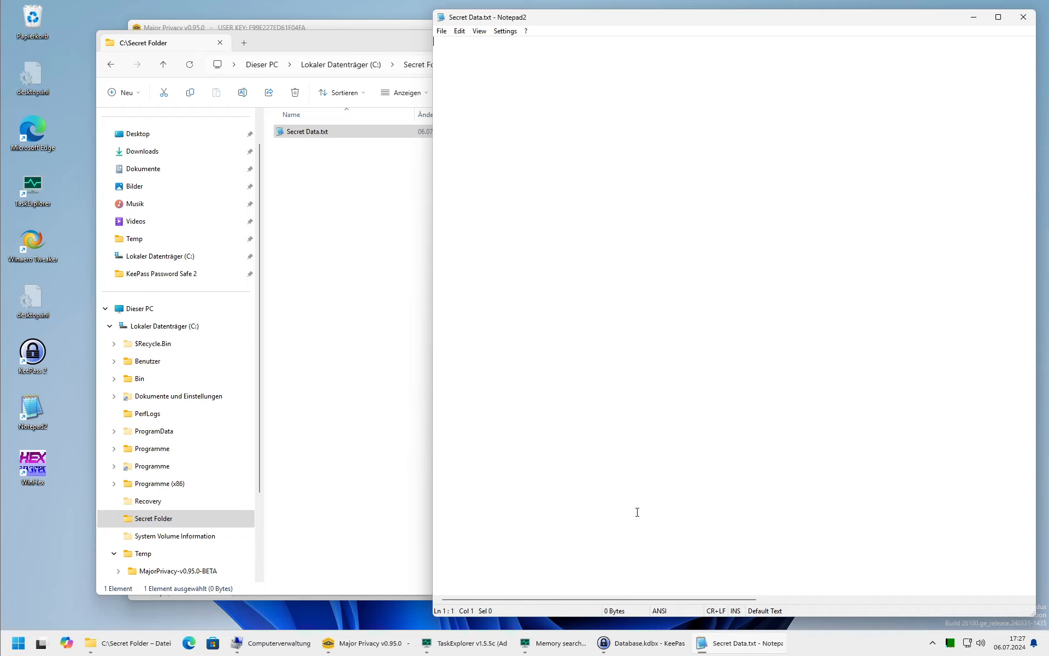
text(My Super Secret Text)
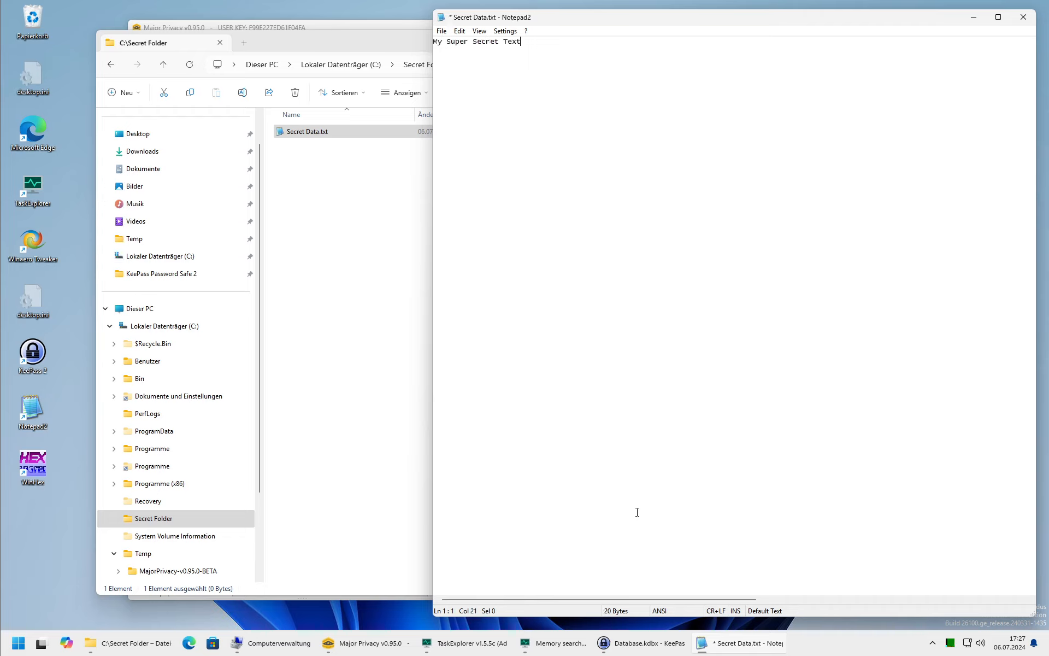
key(ctrl+s)
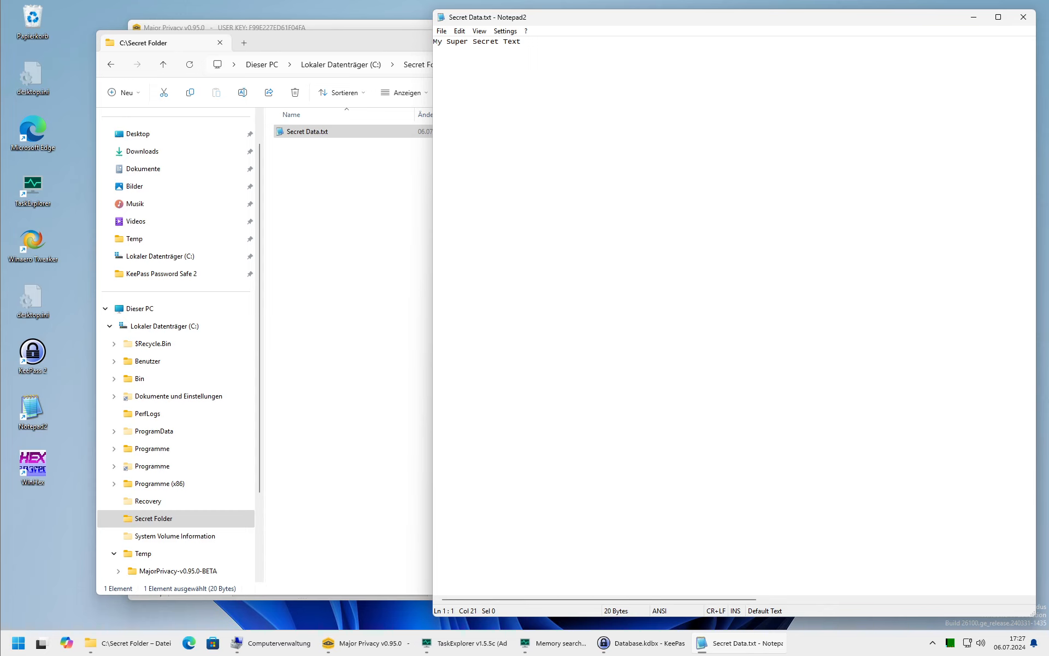
click(1023, 17)
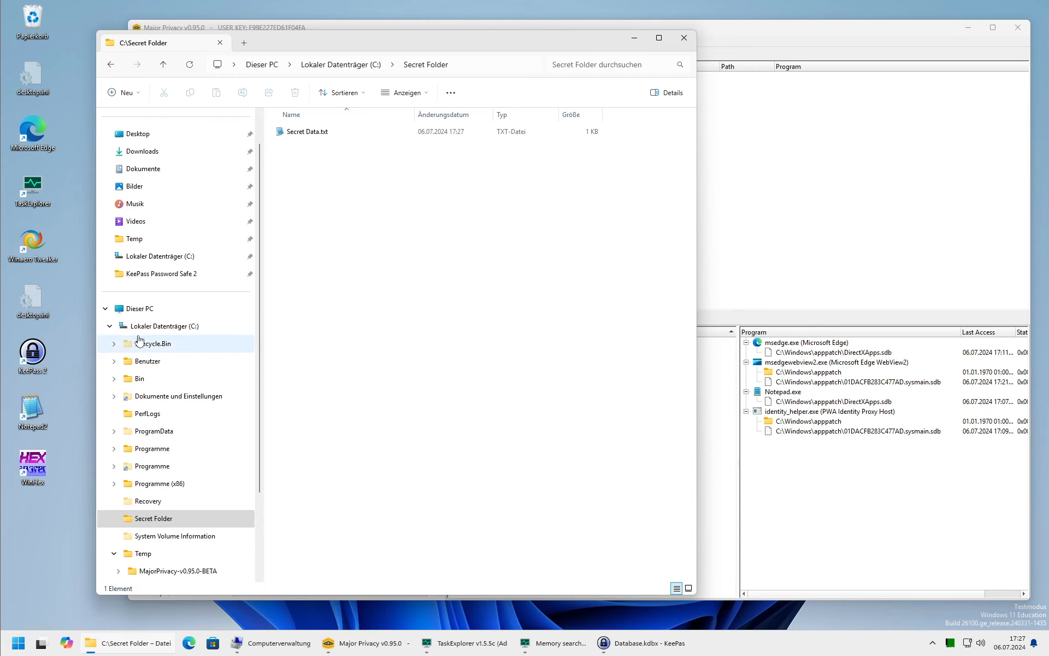
Return to C:\, open Secret Folder and select its path C:\Secret Folder in the address bar.
click(162, 327)
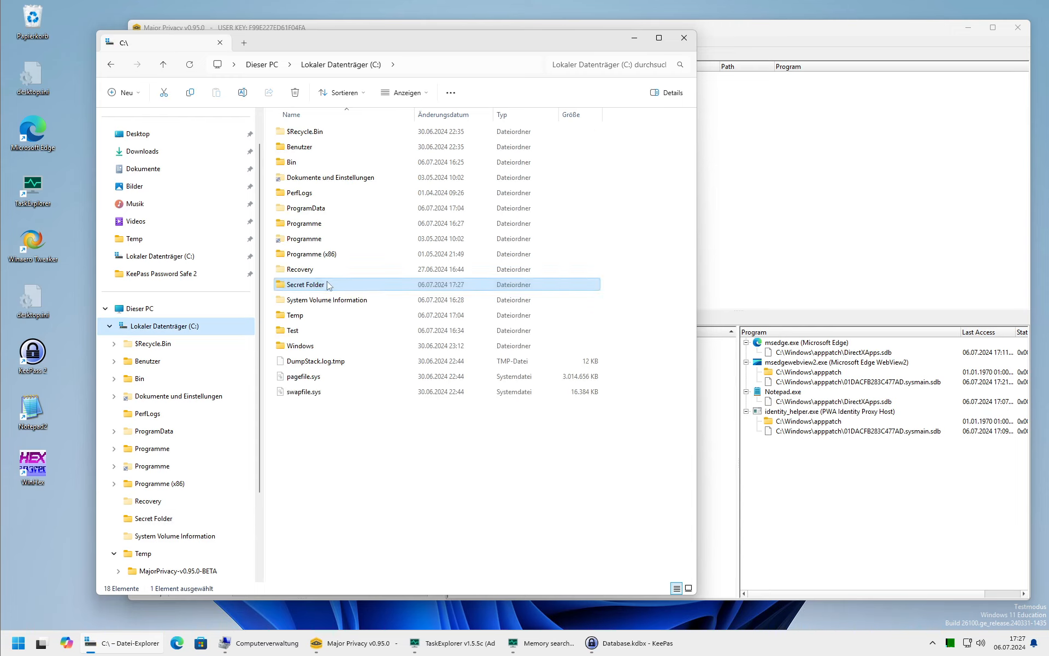
mouse_move(310, 291)
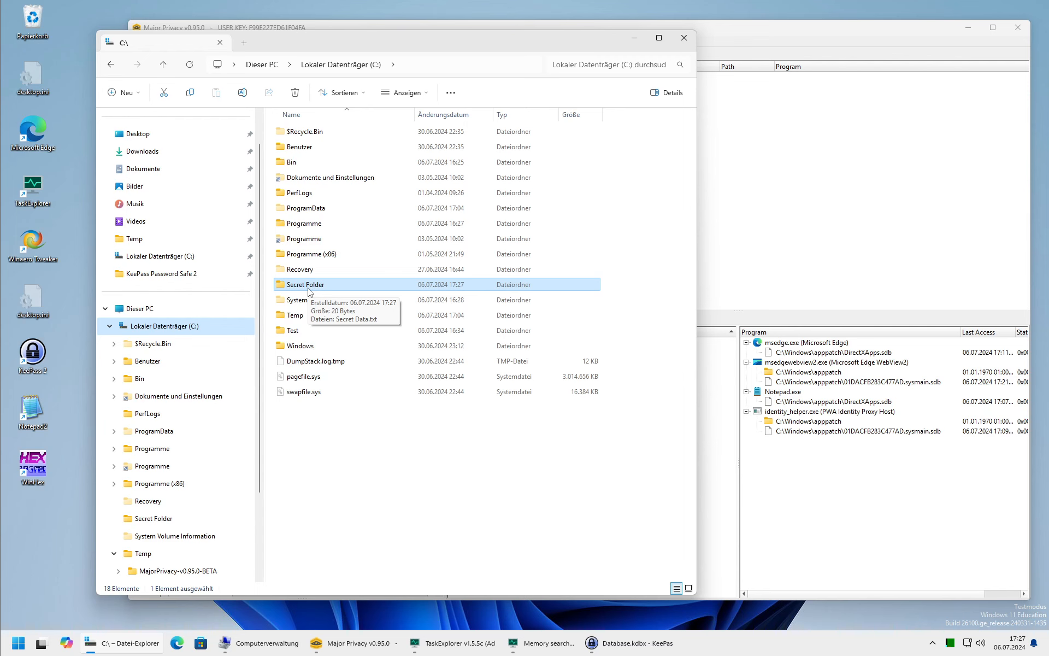
click(734, 243)
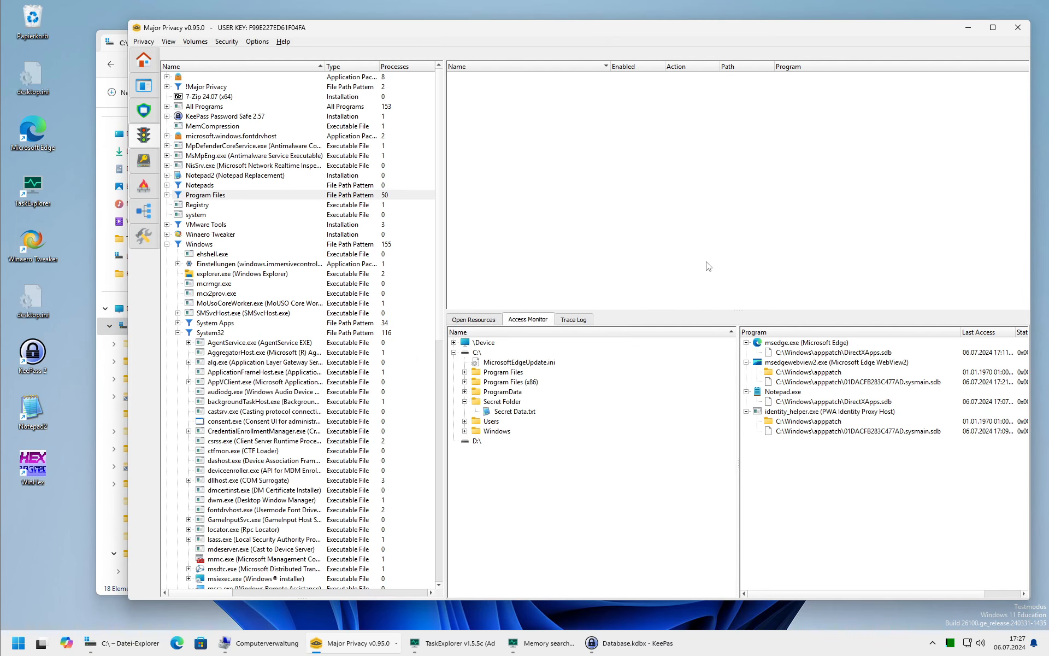
click(100, 222)
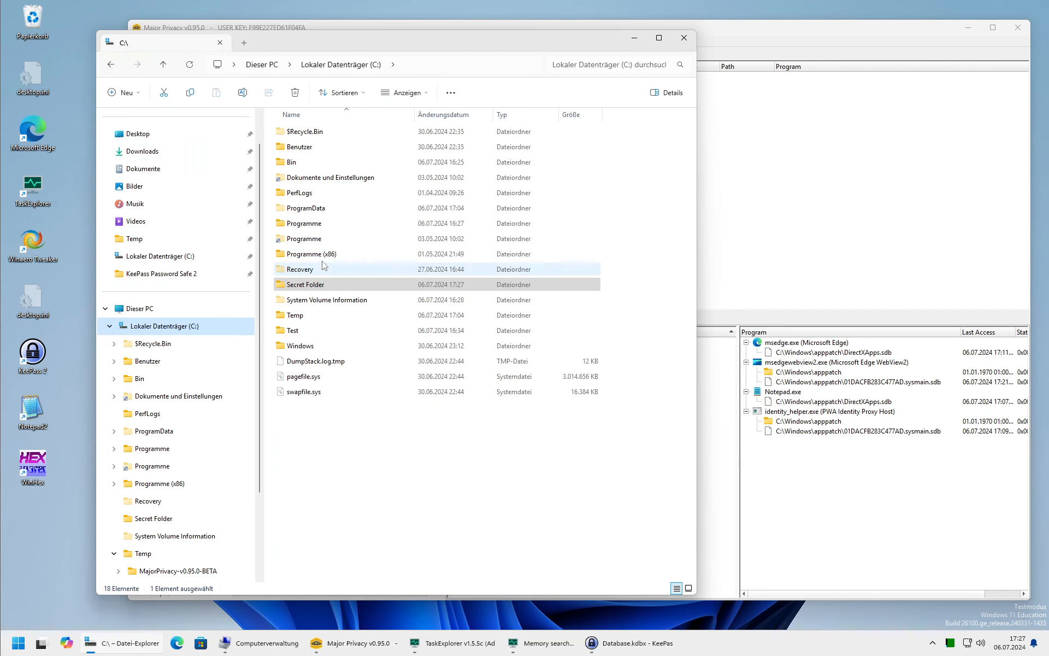
double_click(326, 286)
click(482, 65)
key(ctrl+c)
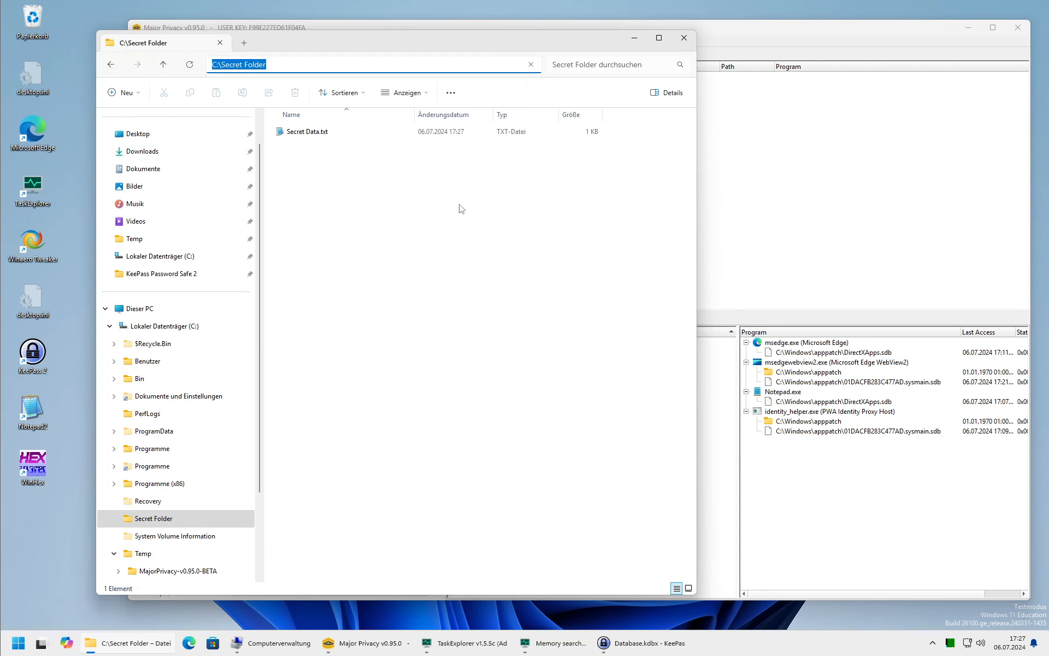
click(840, 179)
Start a new access rule named Protect Secret Folder.
right_click(589, 146)
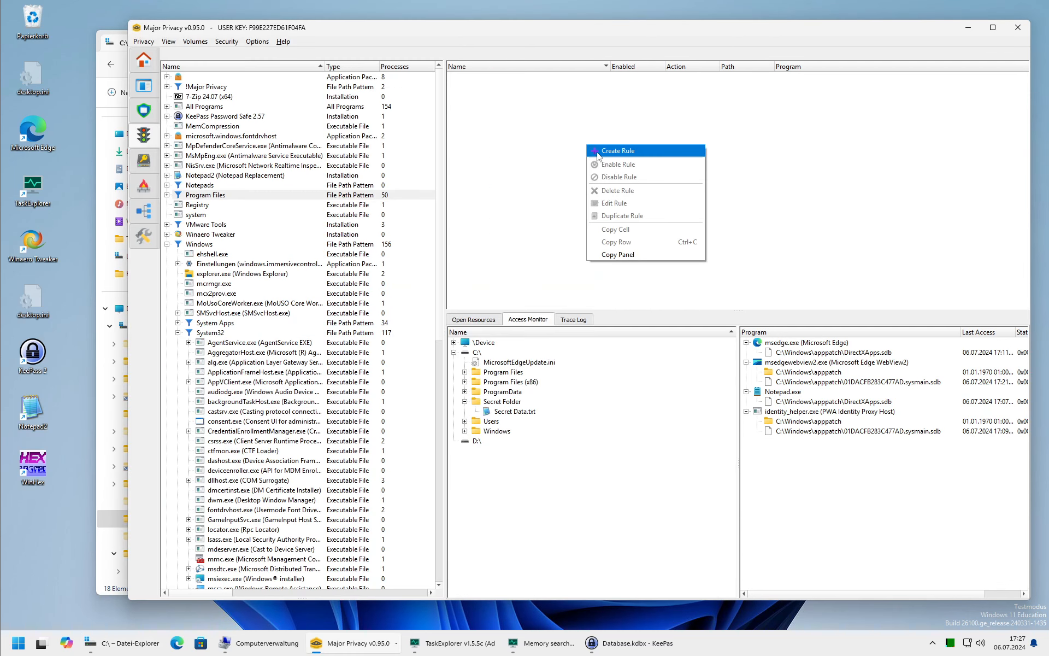
click(599, 151)
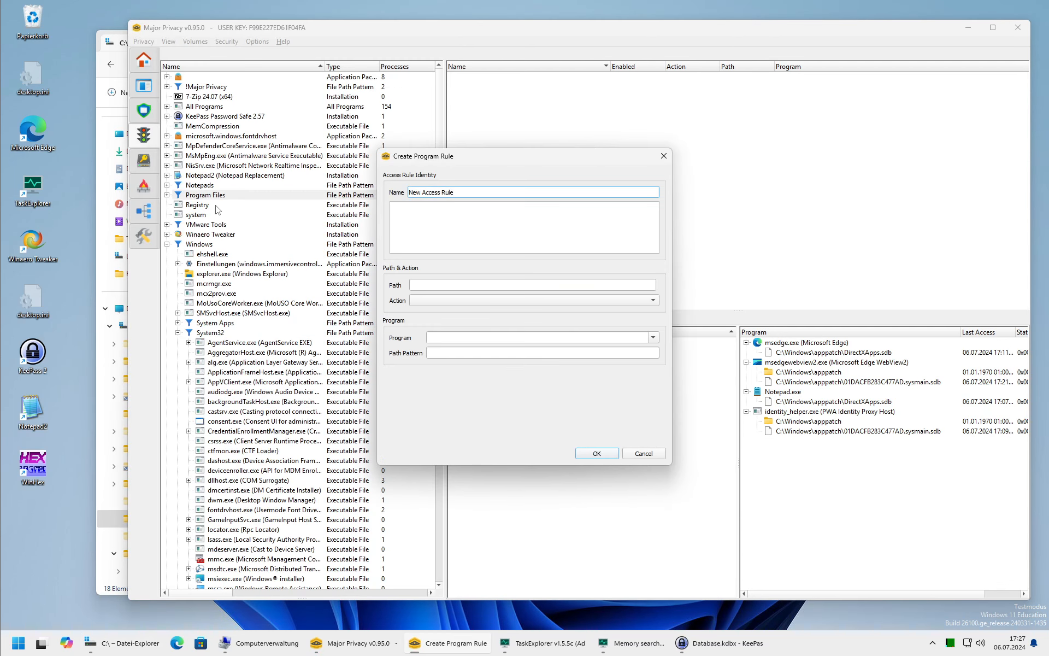
key(ctrl+a)
text(Protect C:\Secret Folder)
key(BackSpace)
key(BackSpace)
key(BackSpace)
Set the rule's path to C:\Secret Folder\* with action Protect.
click(413, 284)
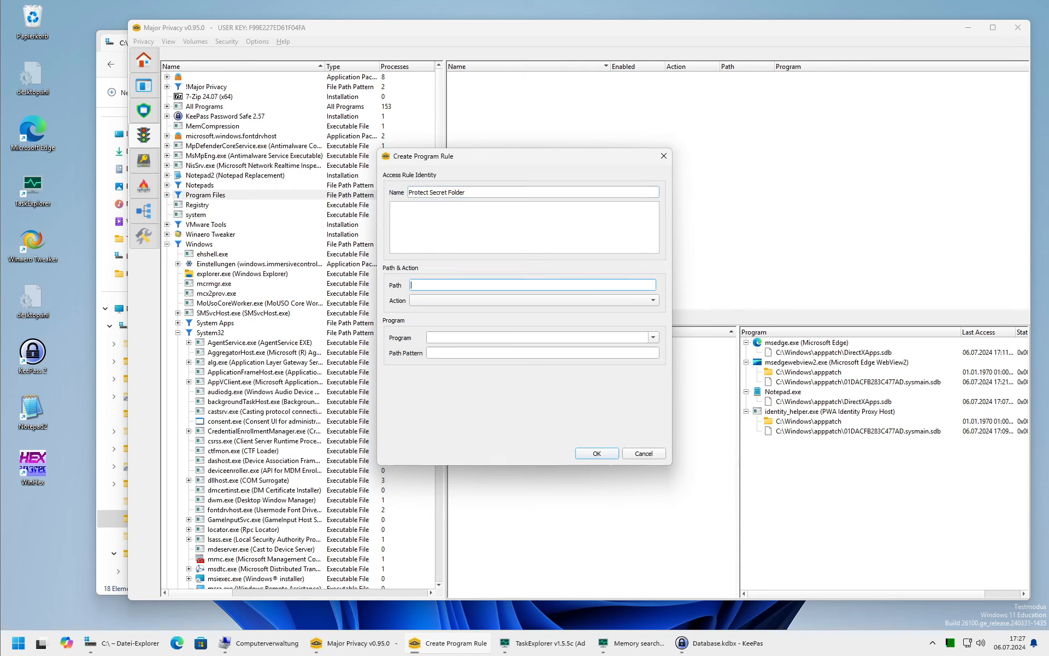
key(ctrl+v)
text(\*)
click(437, 301)
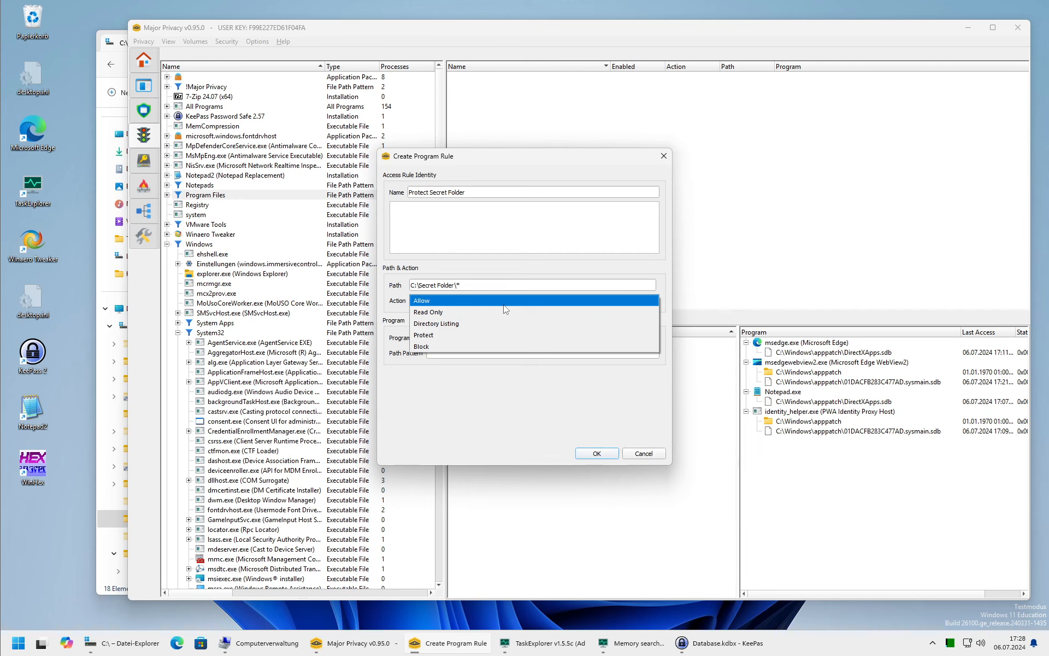
click(446, 340)
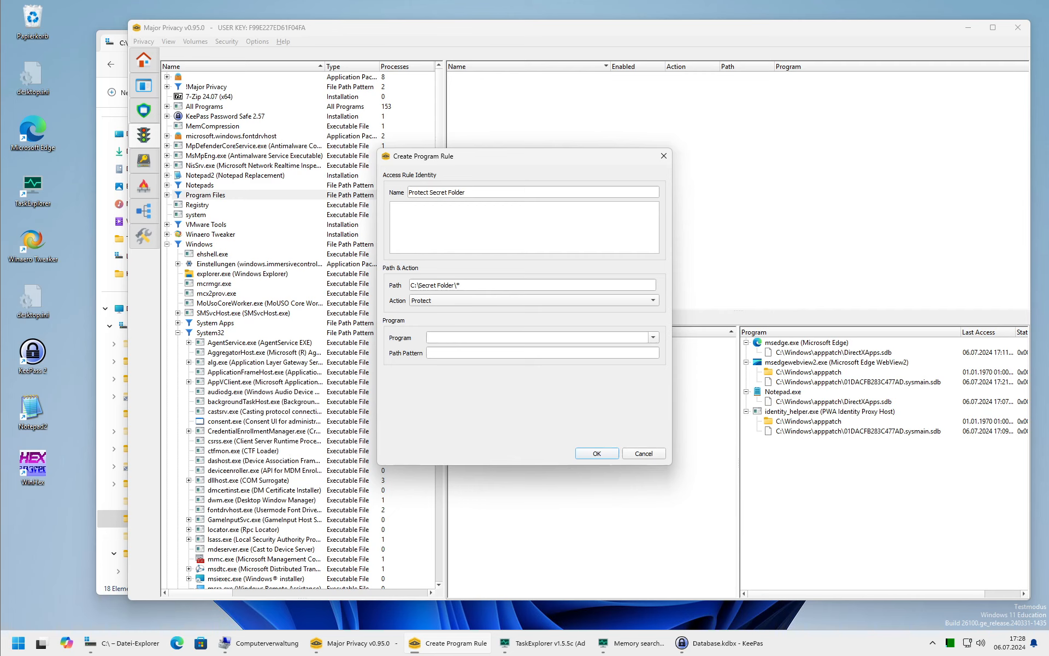
click(453, 353)
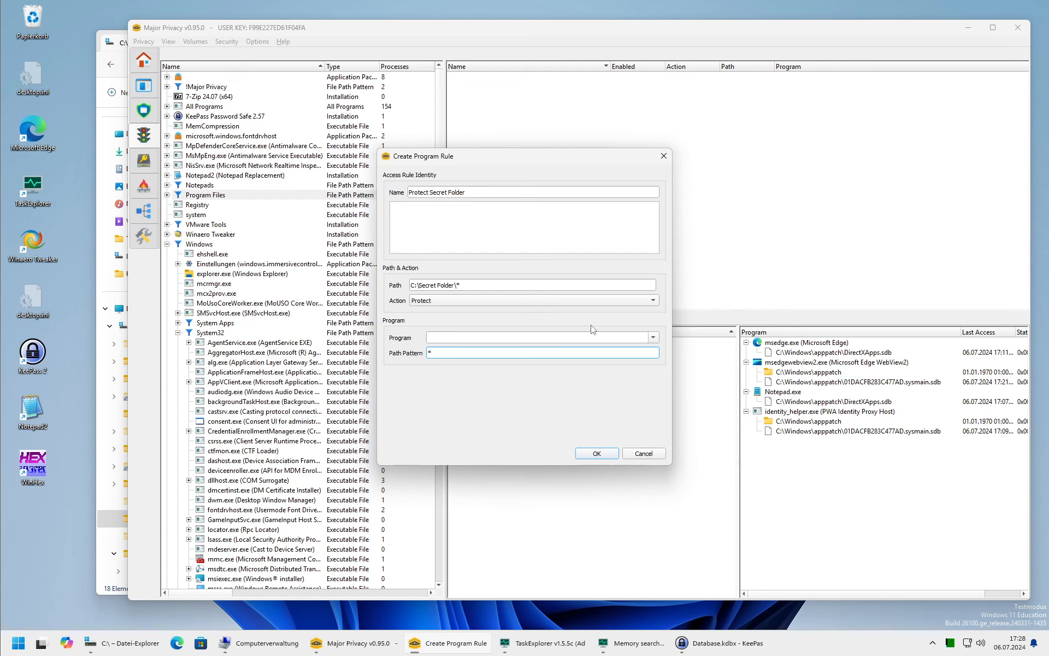
Save the rule and confirm Explorer is denied opening Secret Folder, logged as Blocked.
click(597, 455)
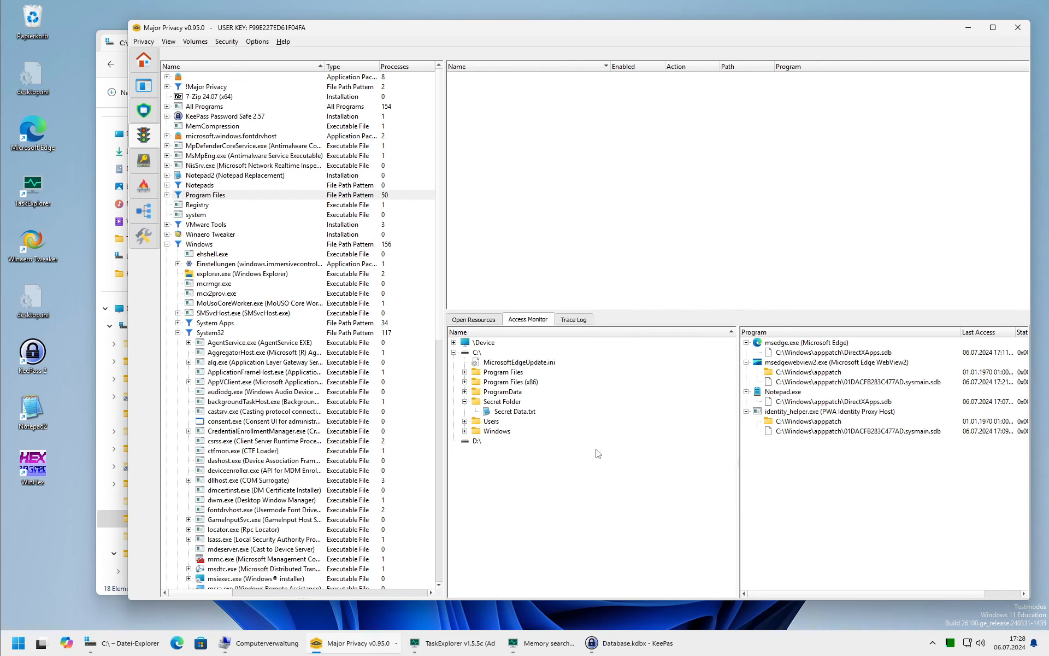
click(190, 107)
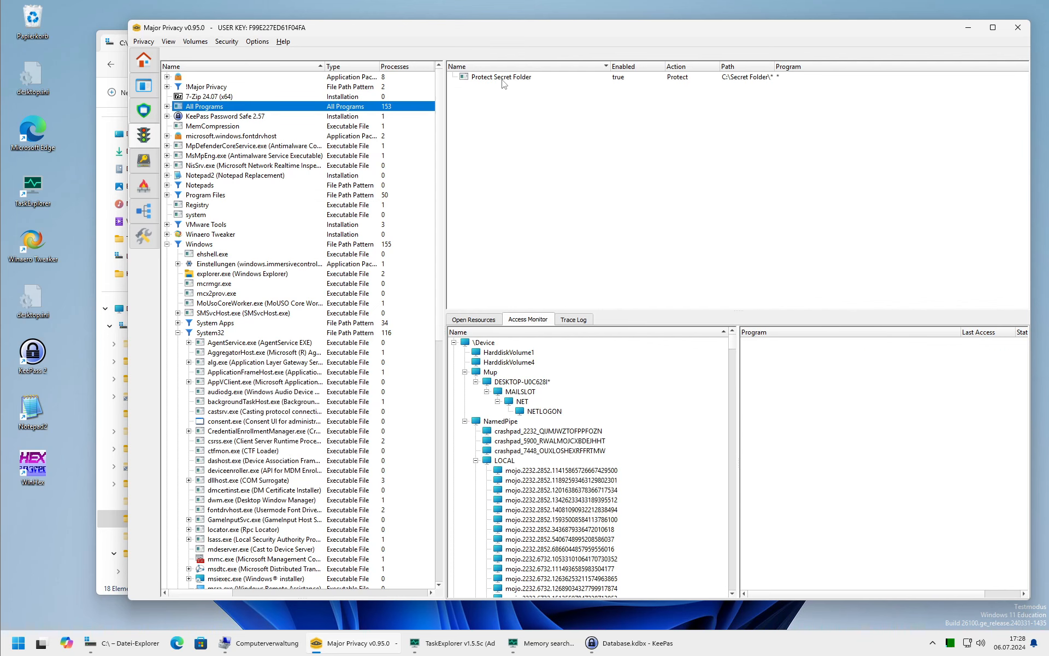
click(99, 593)
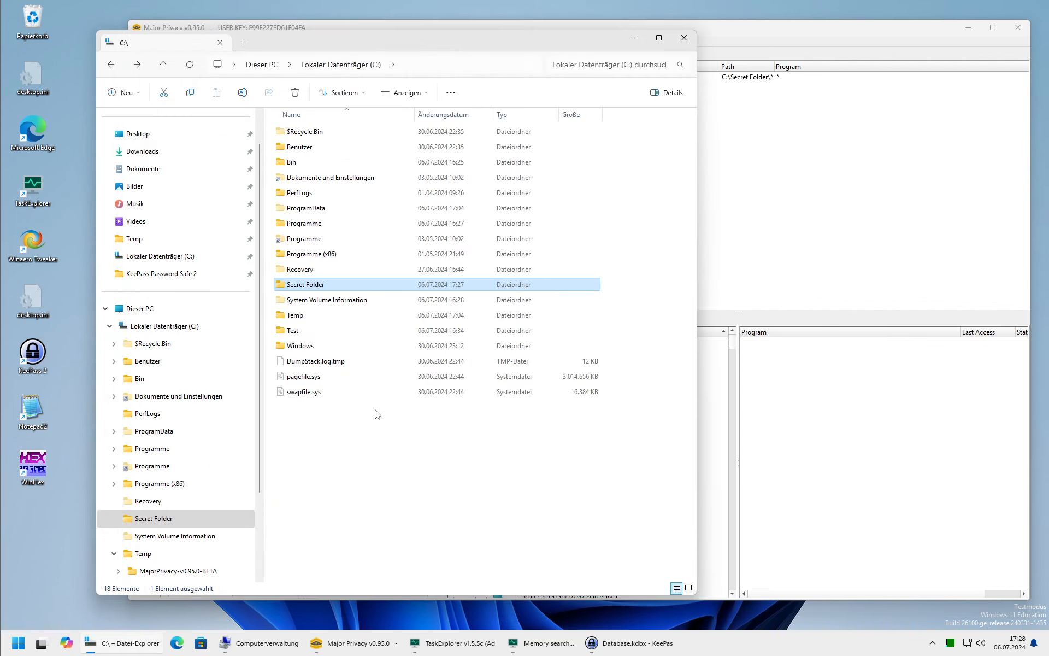
double_click(301, 289)
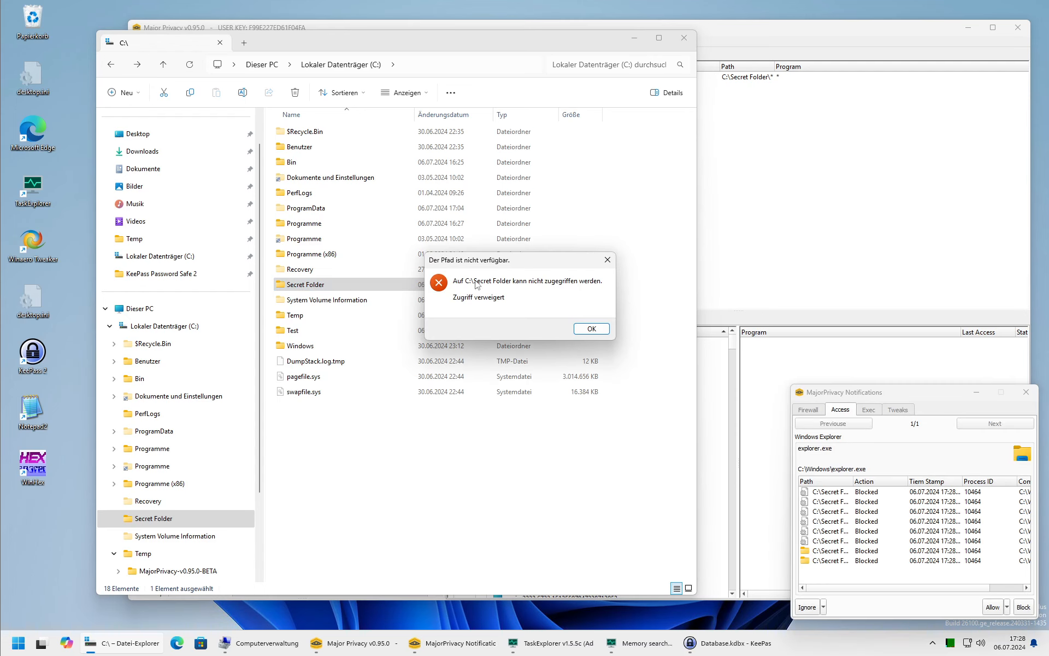
click(599, 330)
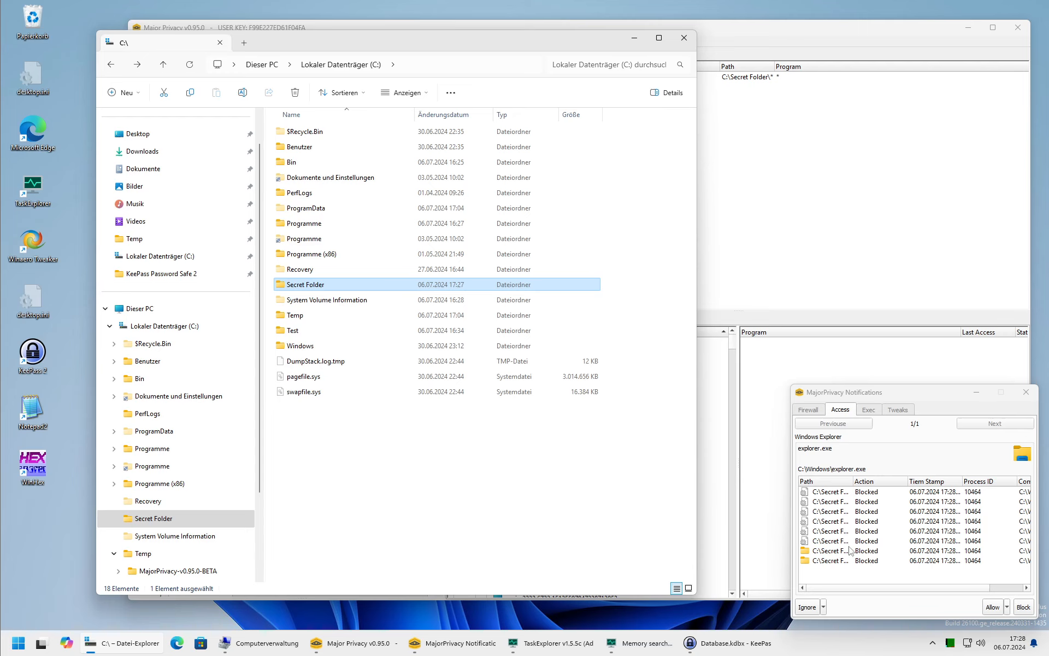
drag(851, 484, 928, 483)
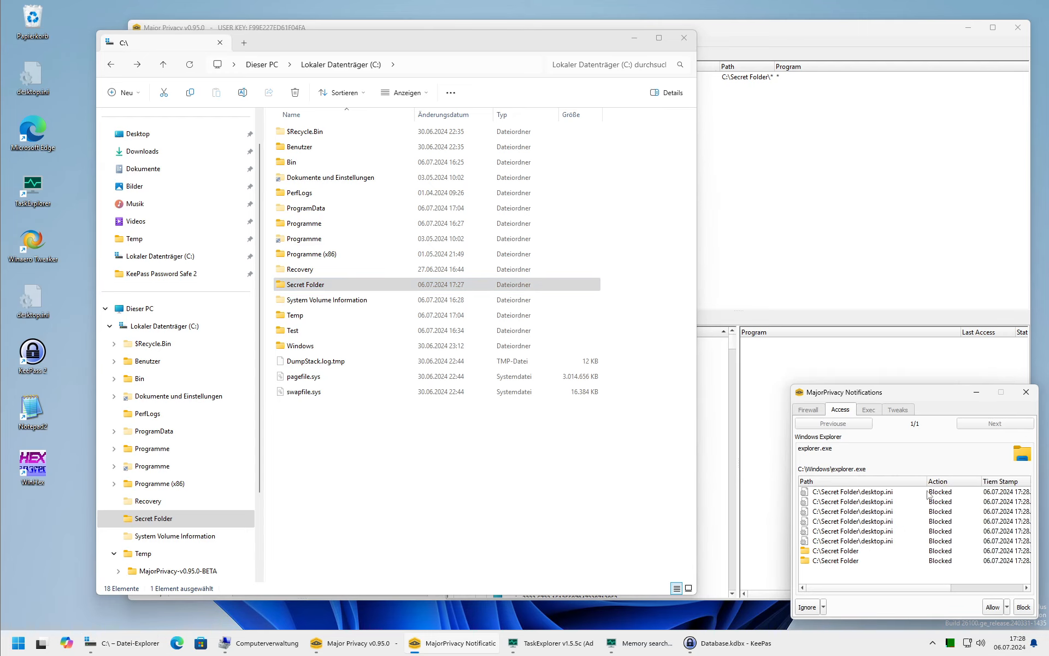
Launch cmd.exe as administrator, approving the UAC prompt.
click(18, 643)
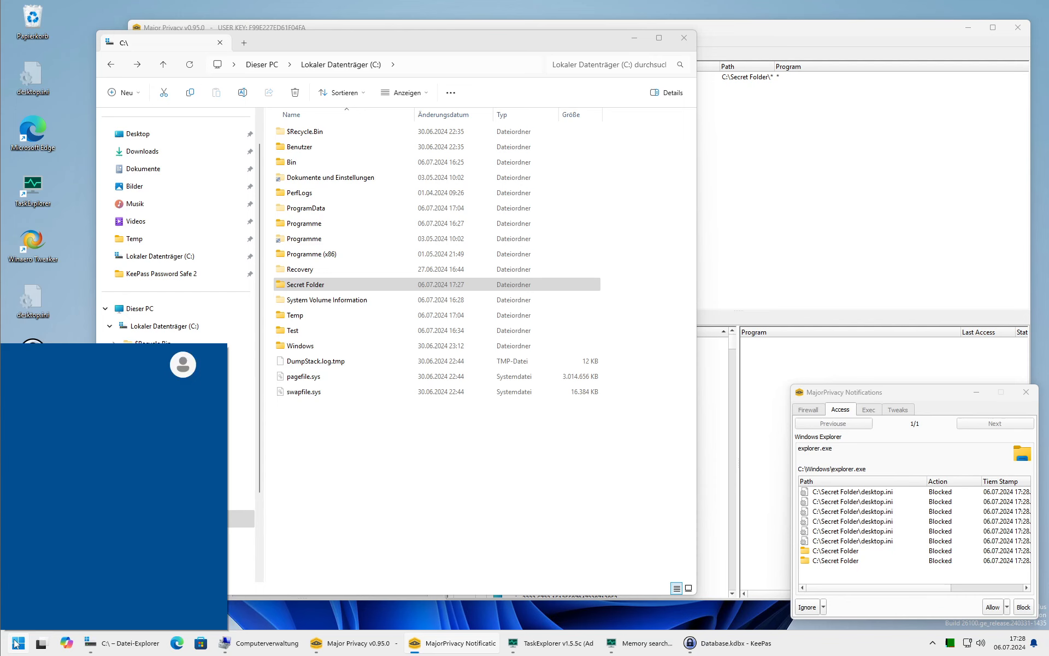
text(cmd)
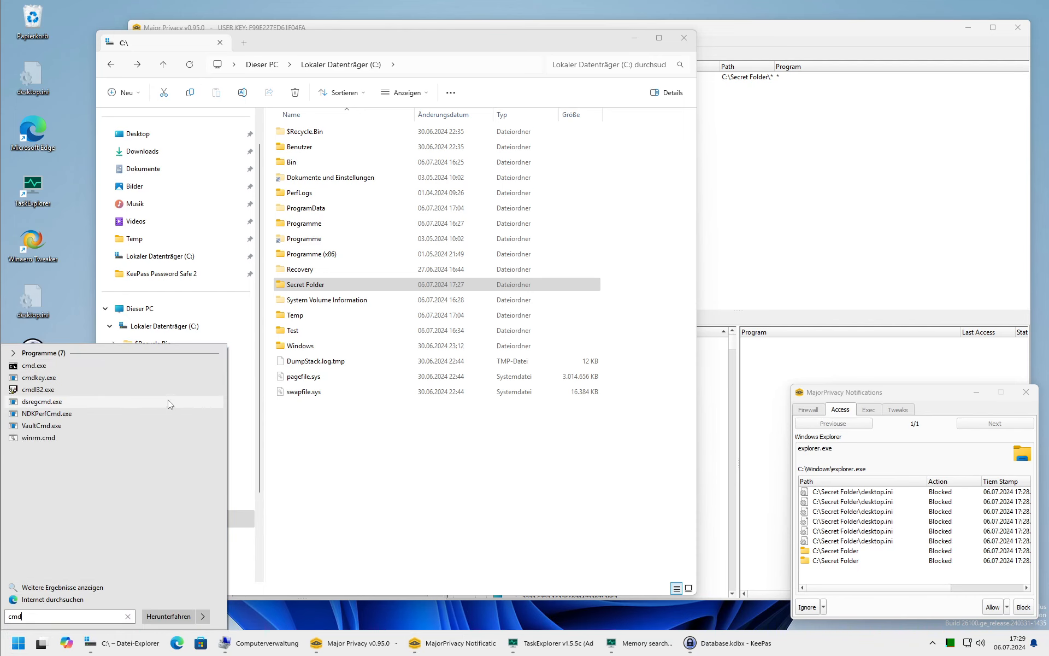
right_click(28, 365)
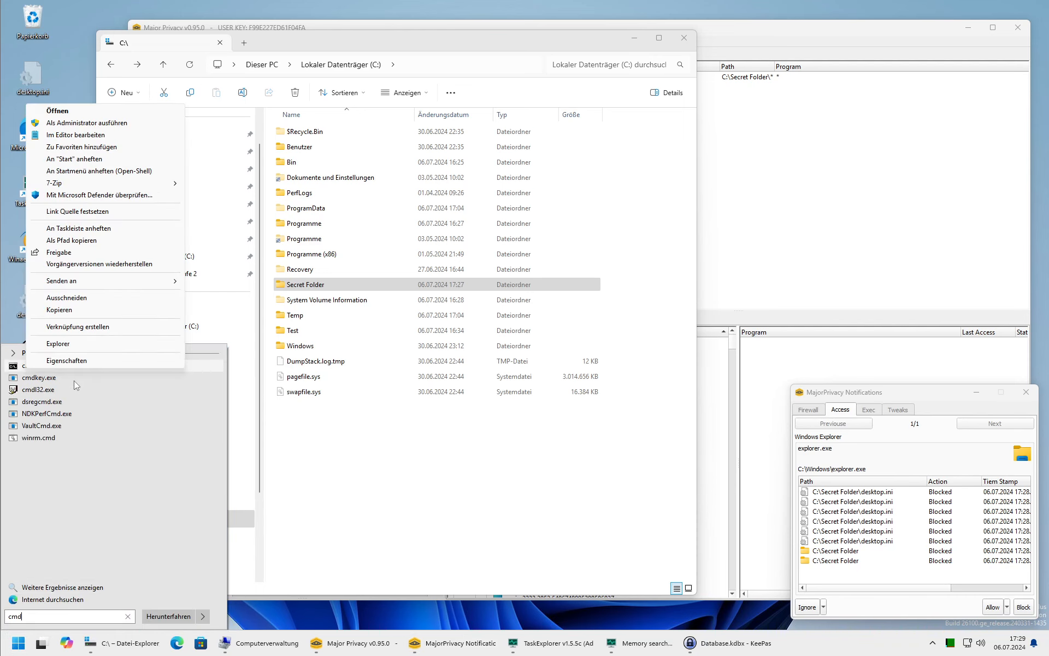
click(60, 123)
click(458, 413)
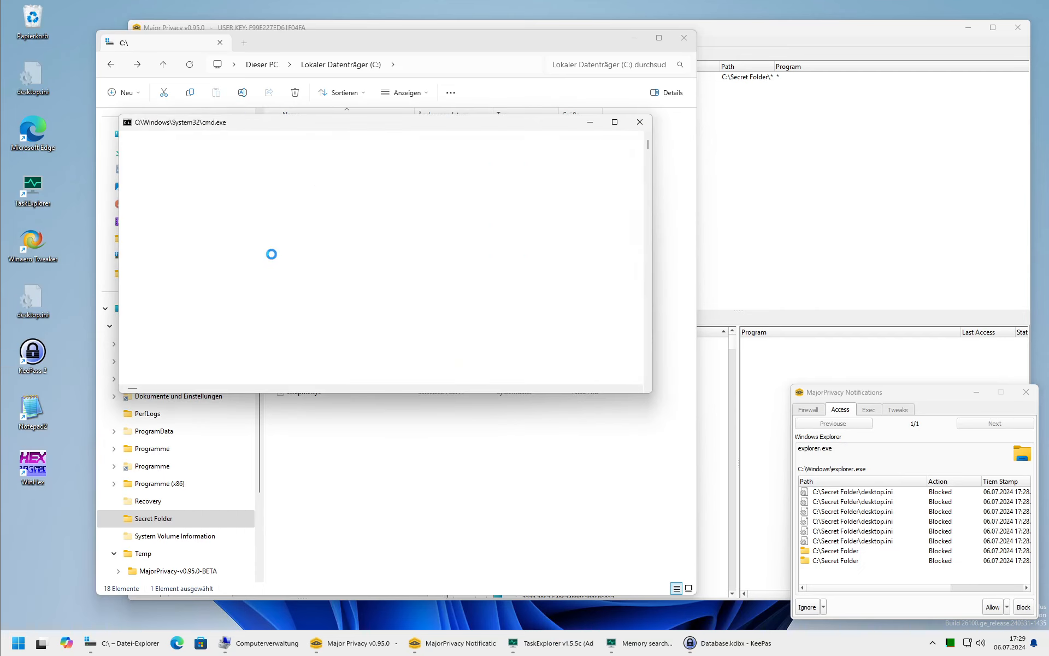
Run dir "C:\Secret Folder\*" and confirm it returns access denied.
text(die C:\s)
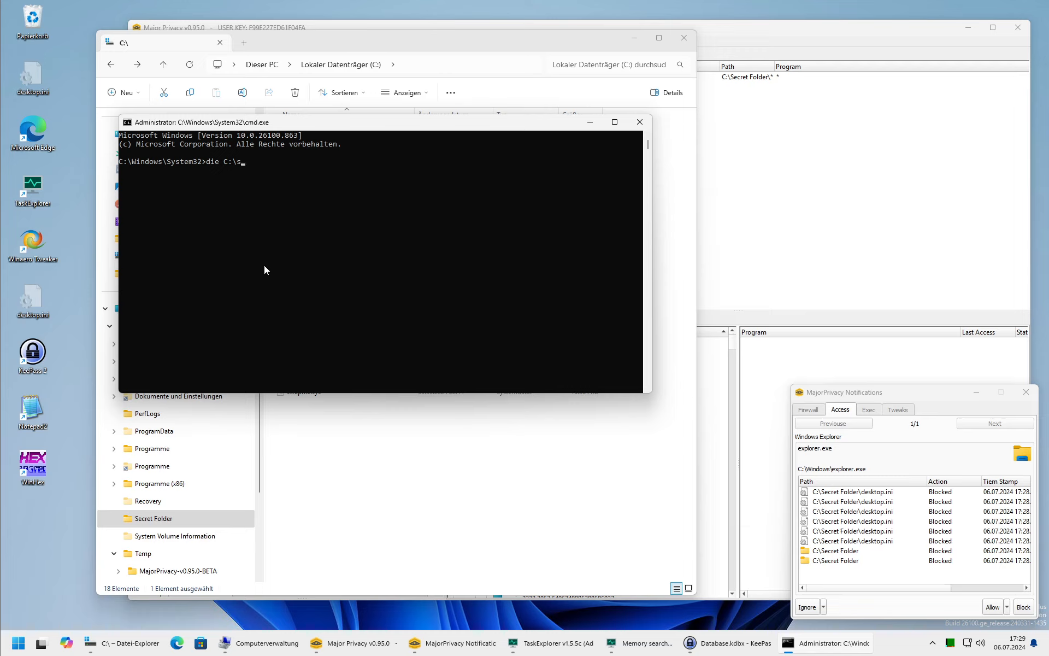
key(Tab)
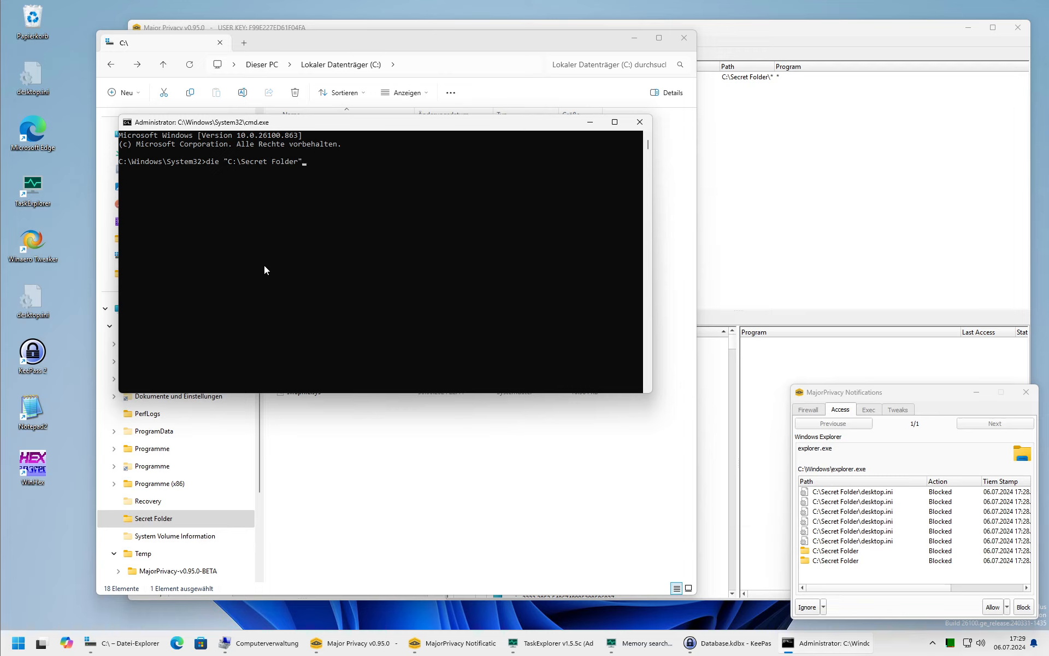
key(Left)
text(\*)
key(Return)
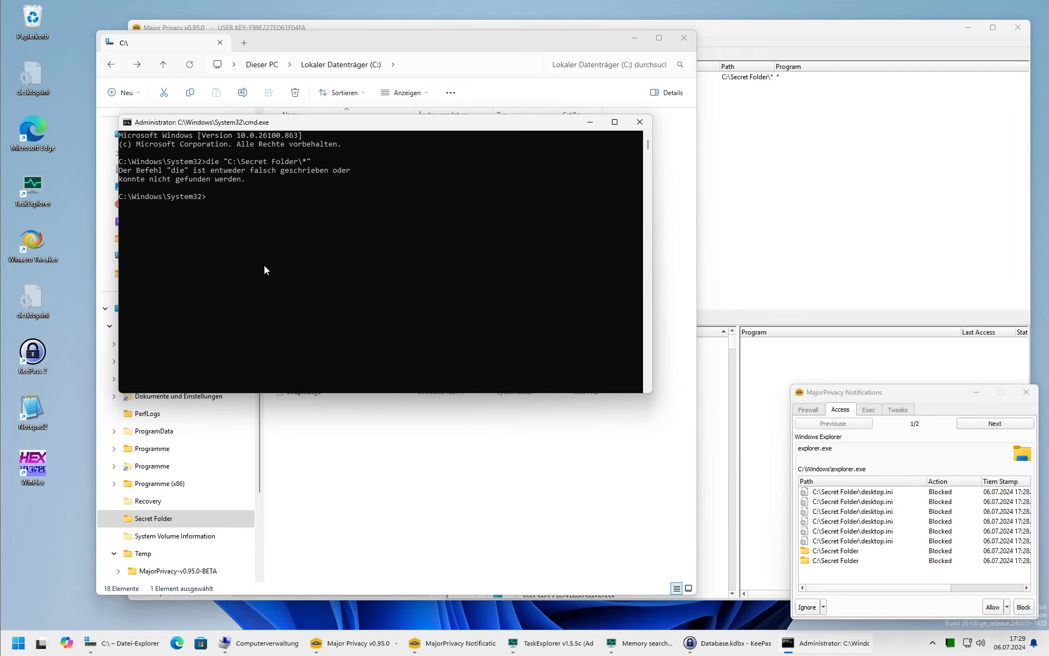
key(Up)
key(Home)
key(Right)
key(Right)
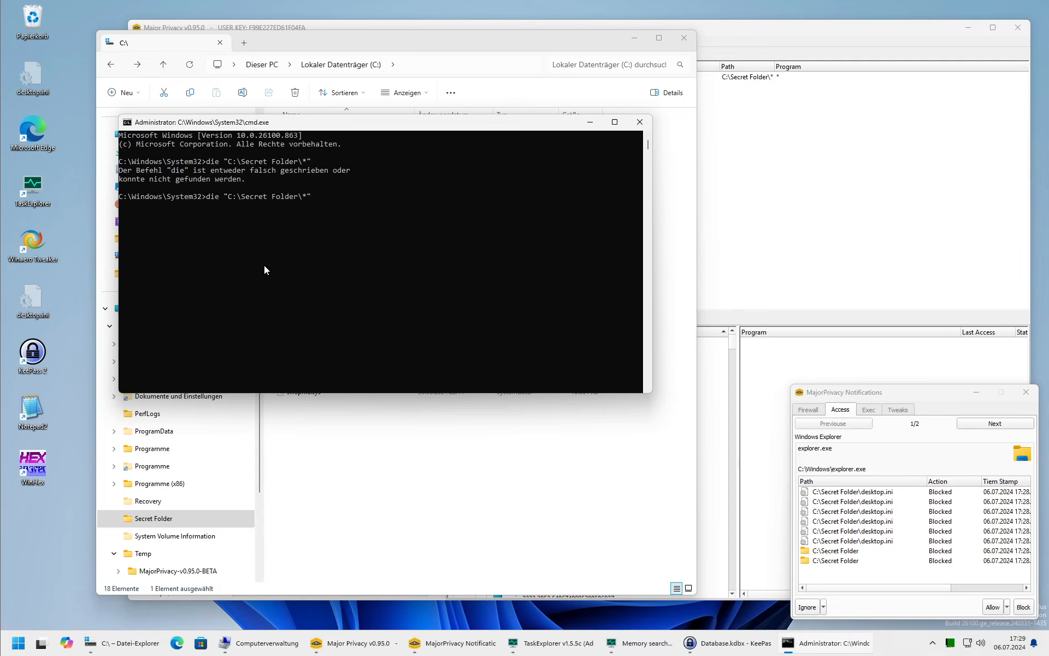
key(Delete)
text(r)
key(Return)
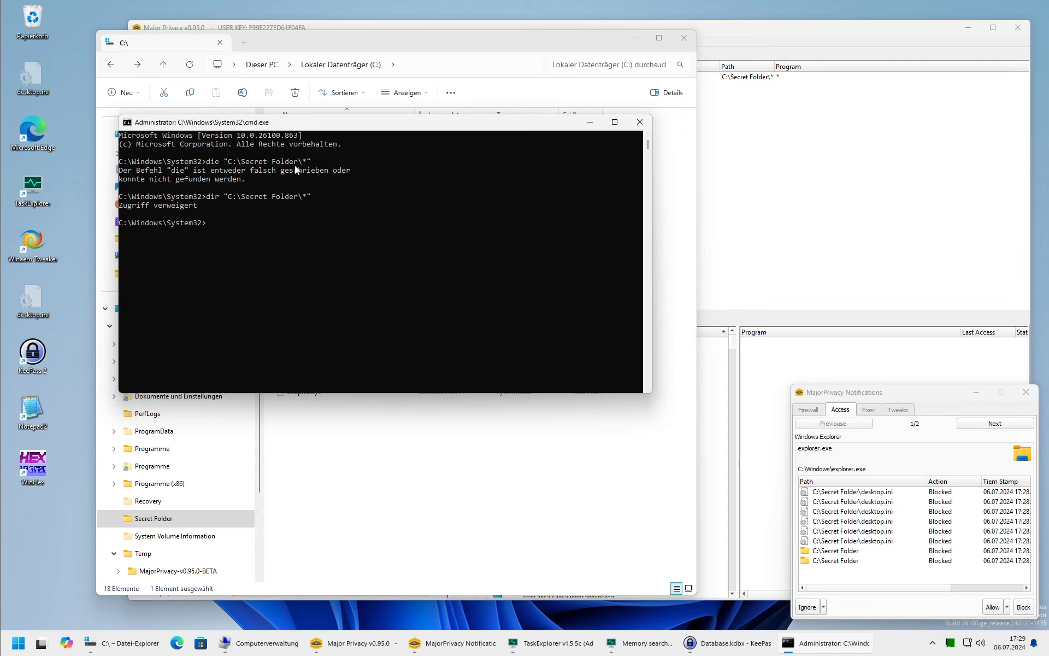
drag(295, 127, 190, 359)
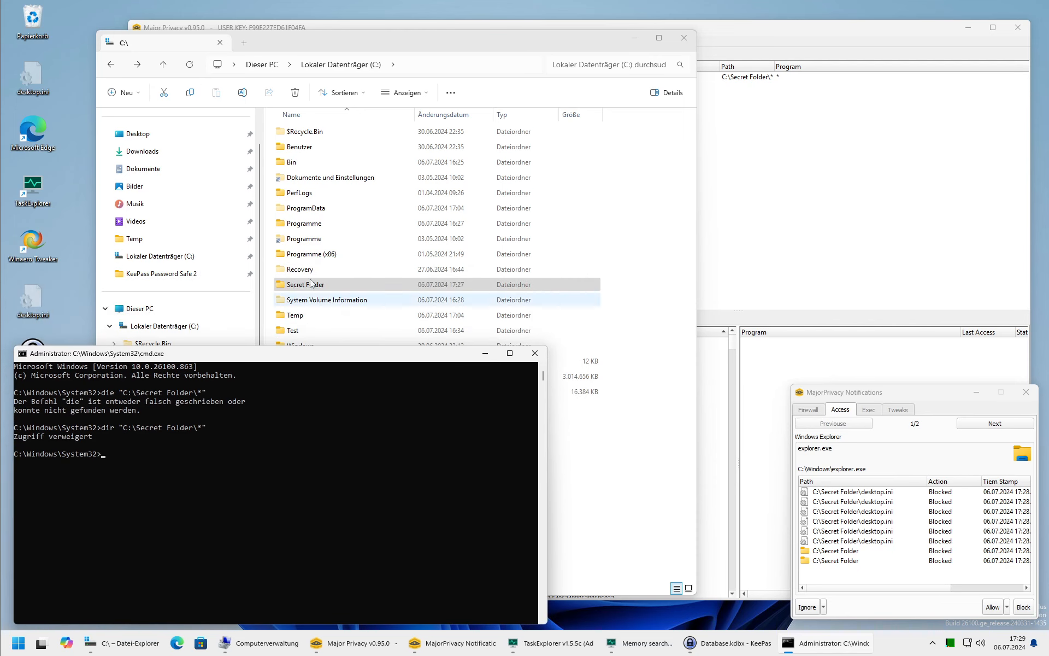
click(845, 139)
Allow Windows Explorer directory listing only on C:\Secret Folder and ignore remaining notifications.
click(907, 605)
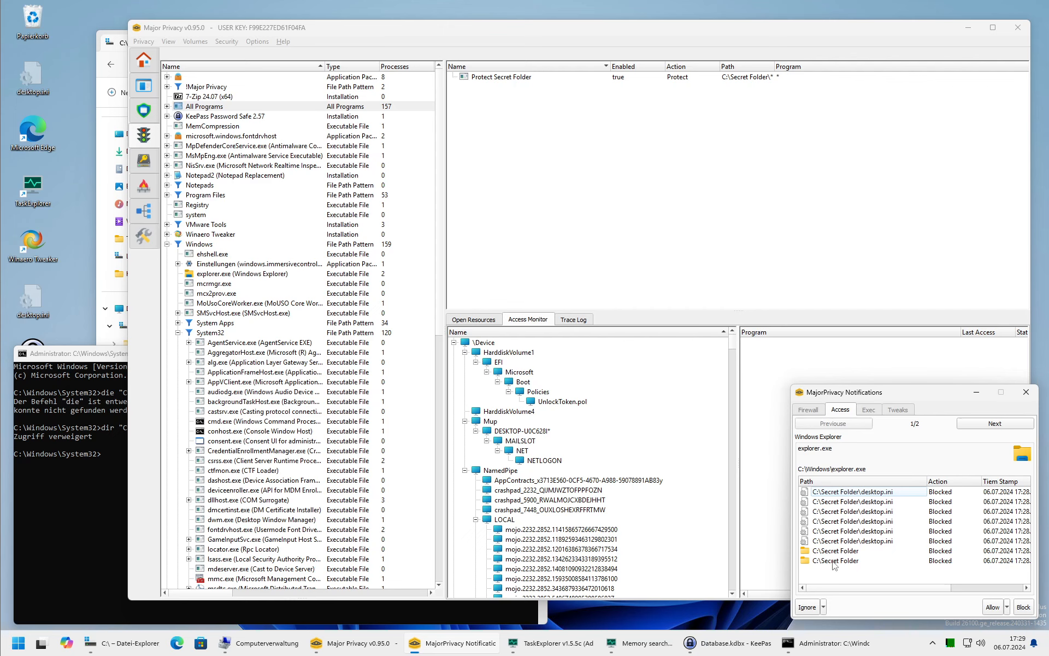
click(834, 560)
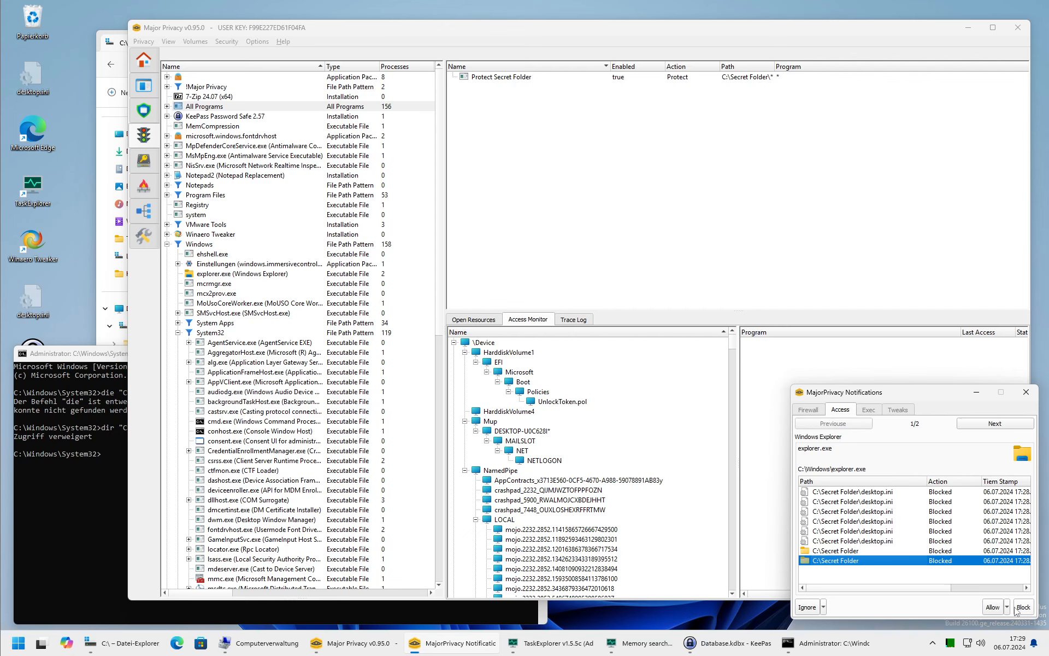
click(1007, 606)
click(966, 583)
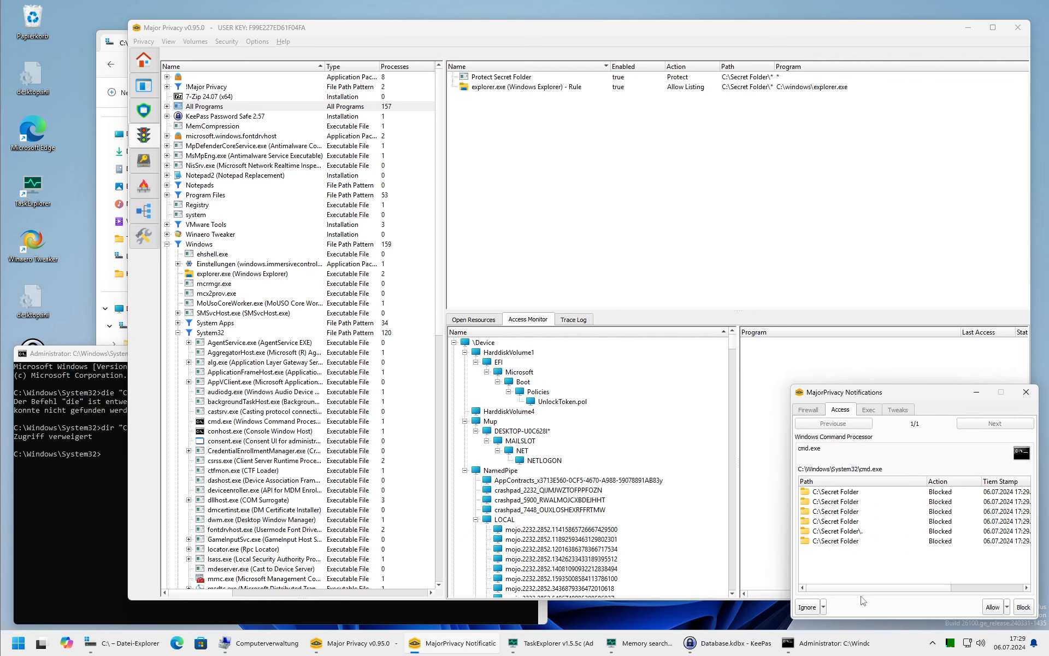
click(807, 607)
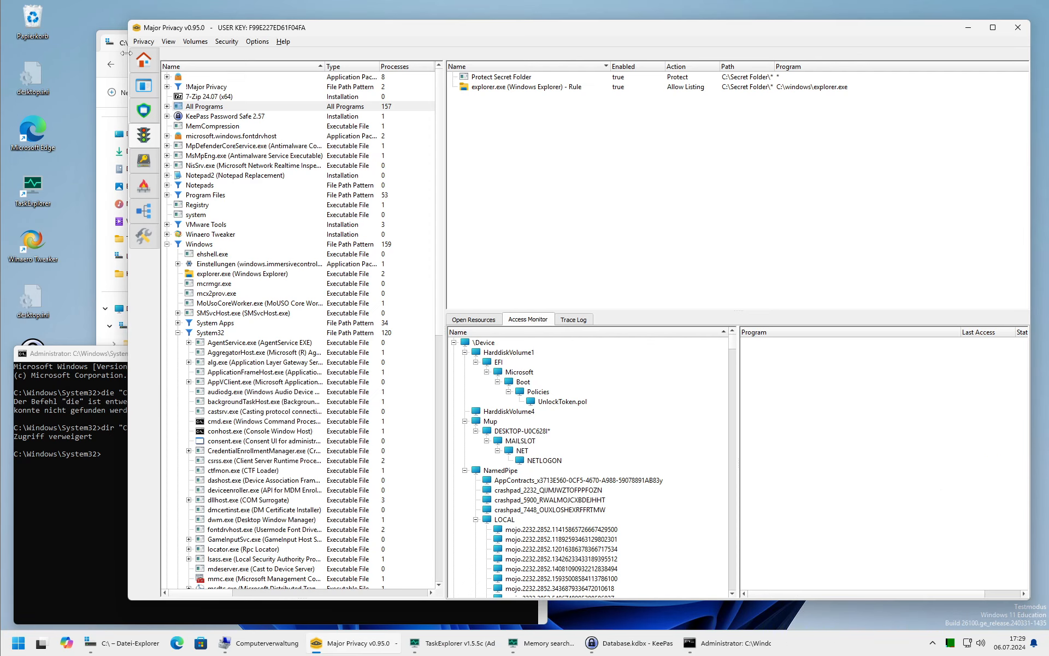
Try opening Secret Data.txt in Notepad2 from Secret Folder, declining the new-file prompt.
click(98, 104)
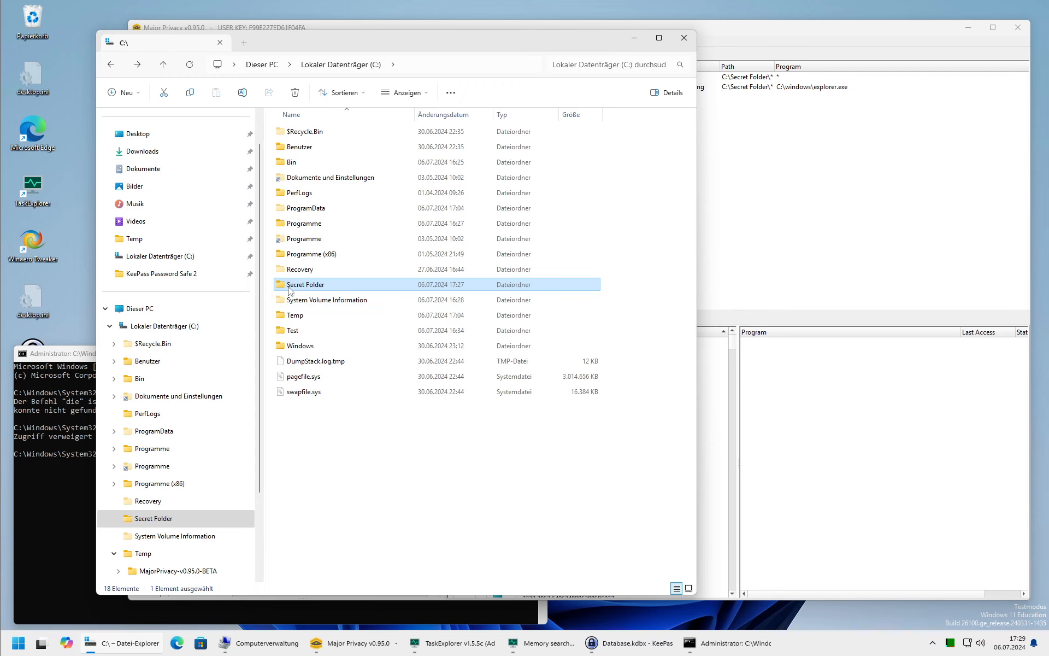
double_click(290, 285)
double_click(308, 133)
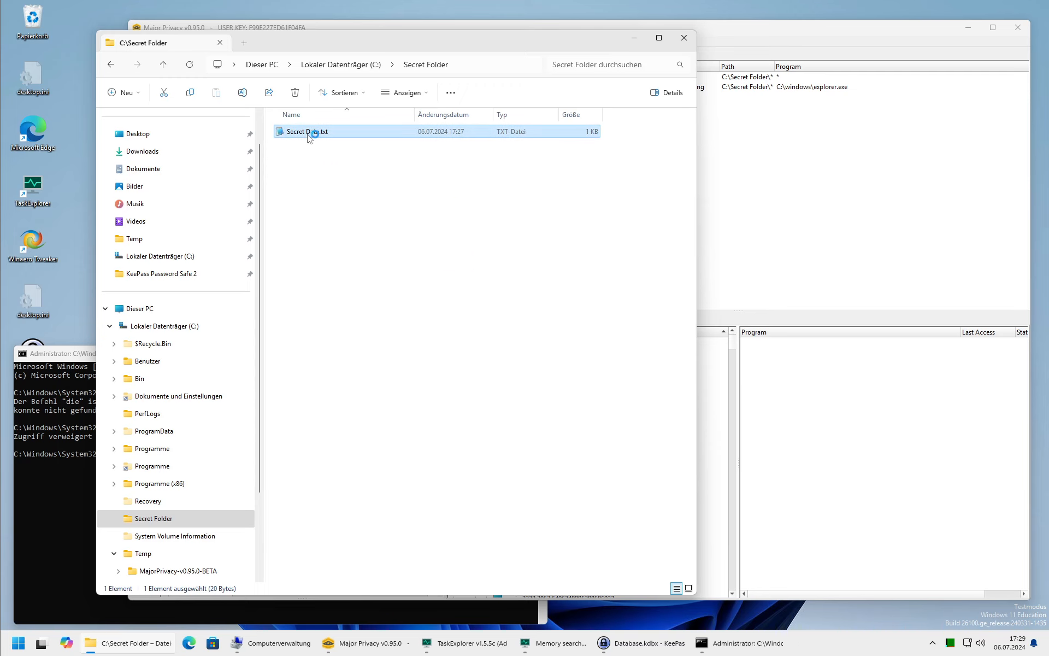
click(584, 356)
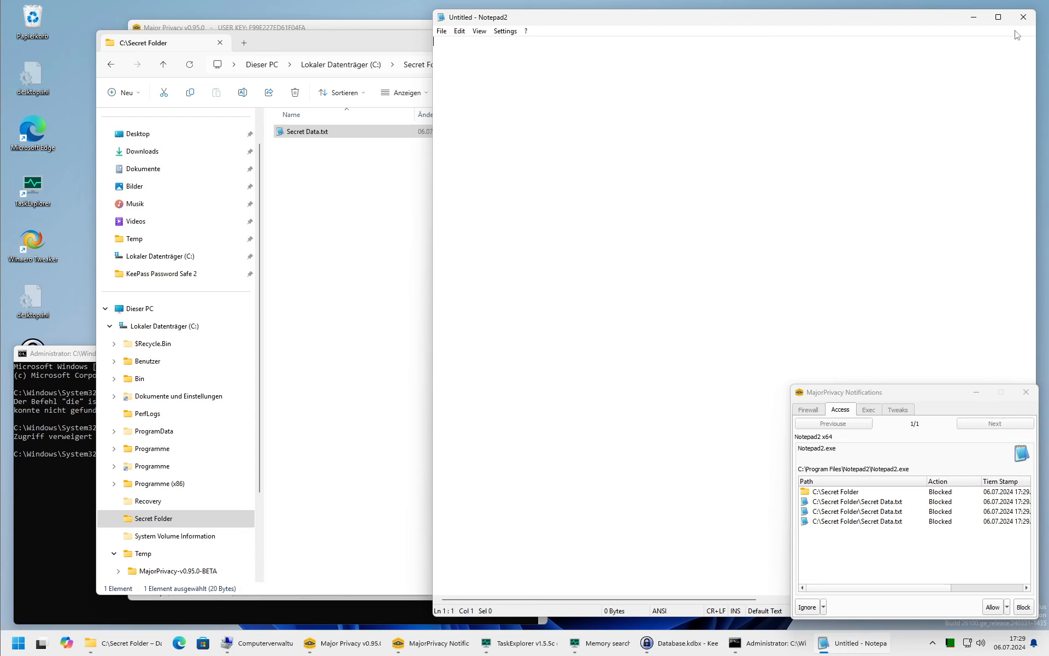
click(1024, 17)
Allow Notepad2's blocked access to C:\Secret Folder from the notifications.
click(864, 503)
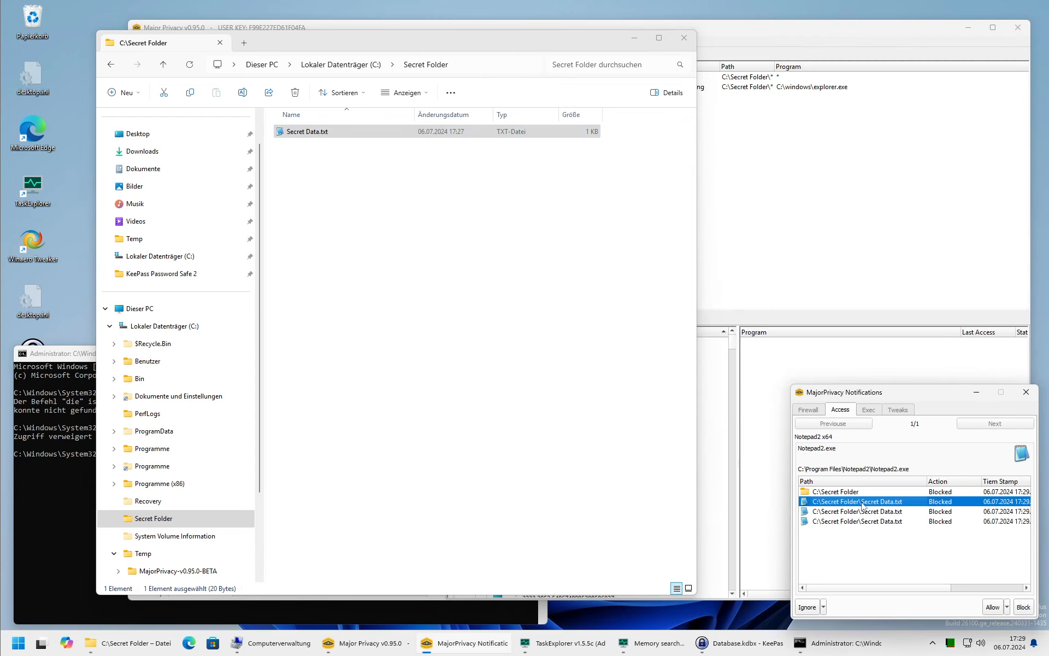
click(851, 494)
click(1007, 608)
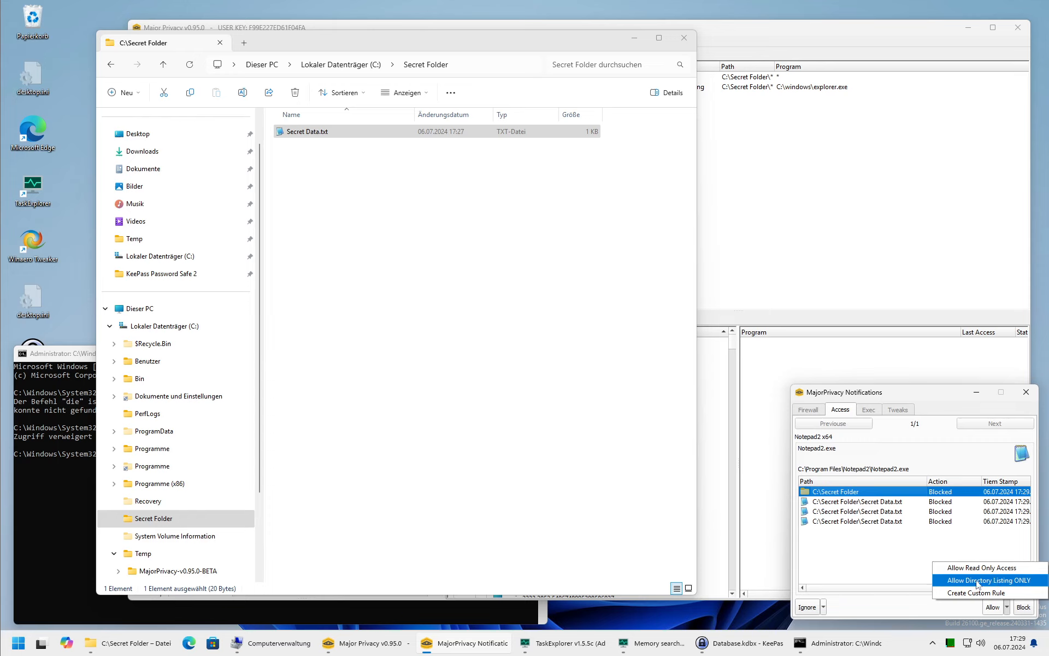
click(1007, 607)
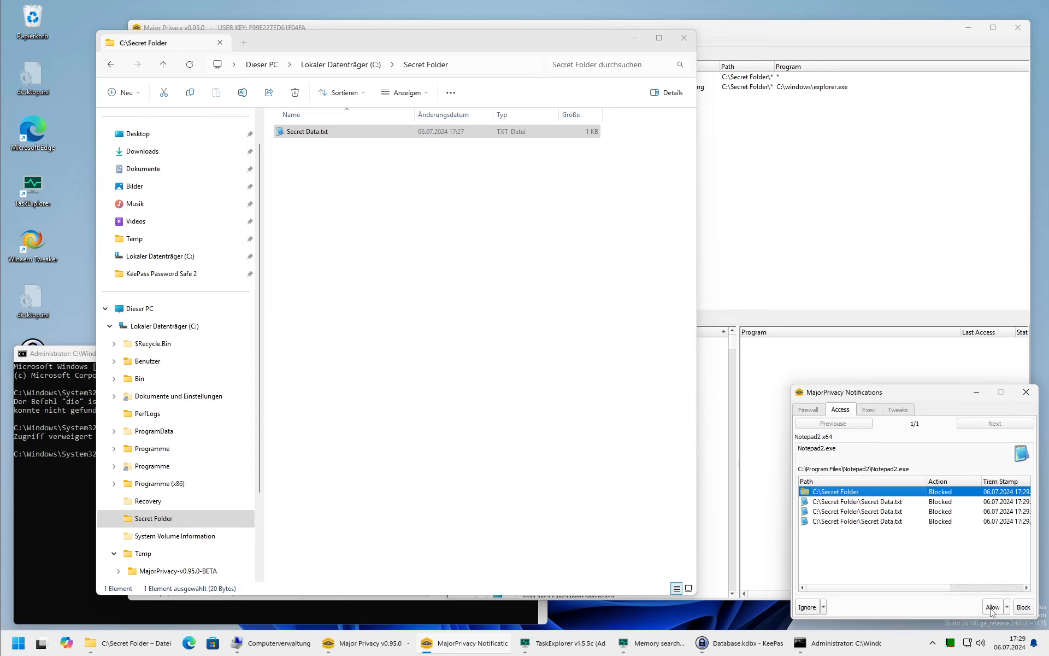
click(992, 608)
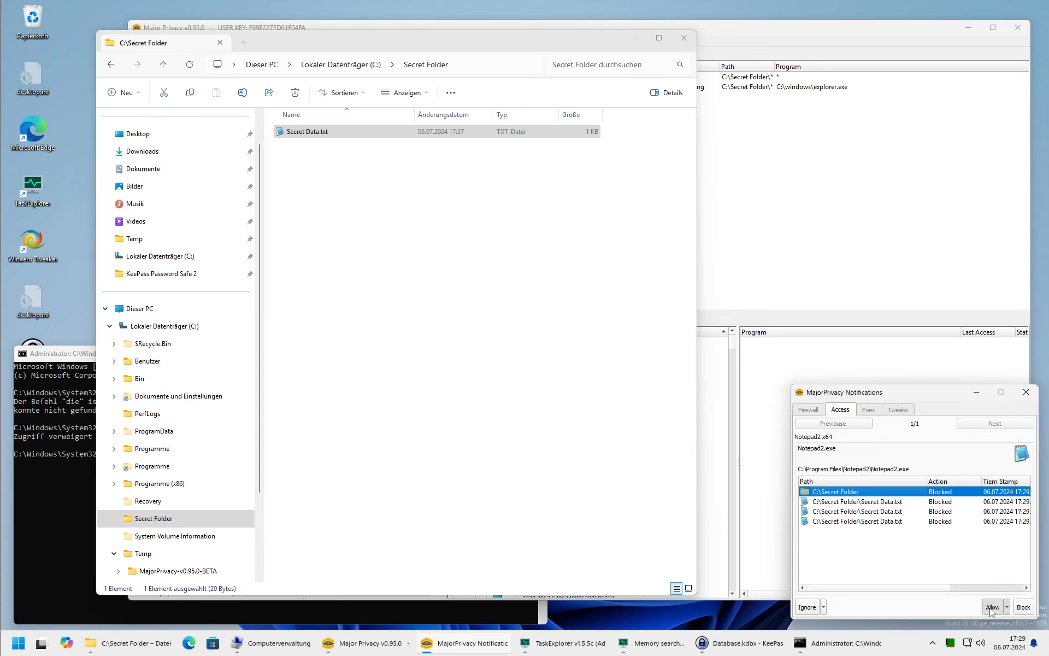
click(887, 173)
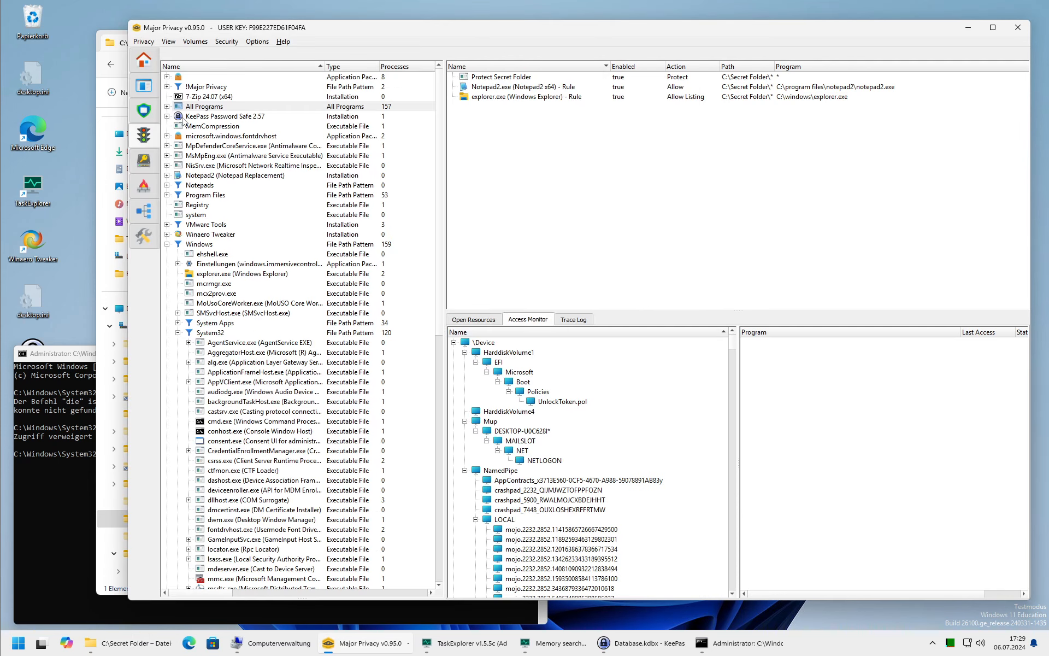
Select Notepad2.exe under the Notepad2 entry in the program execution rules.
click(144, 88)
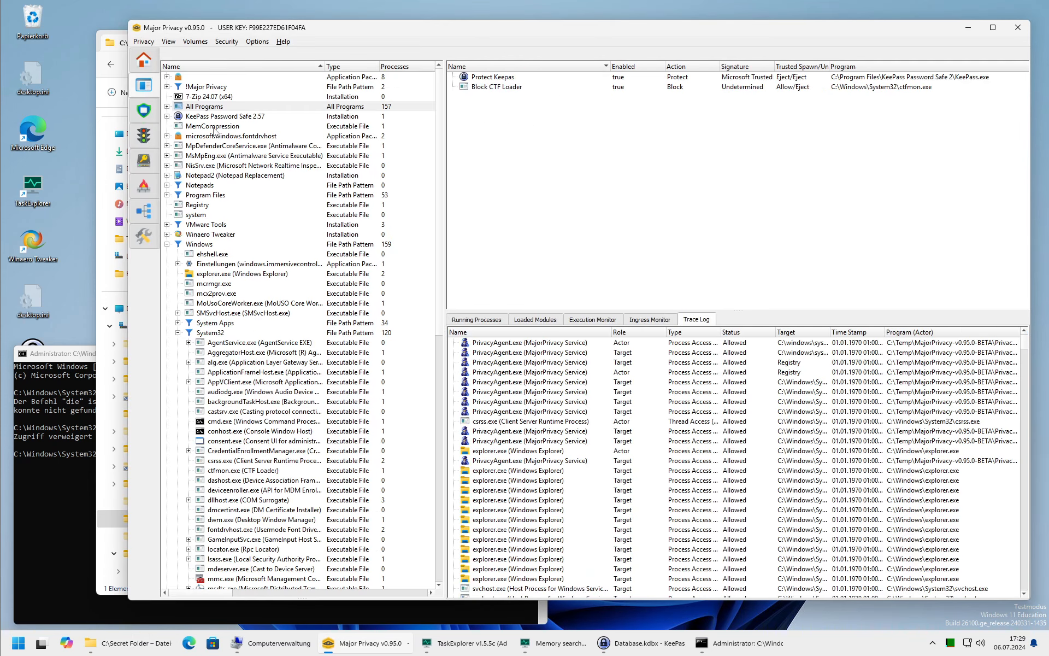
click(213, 176)
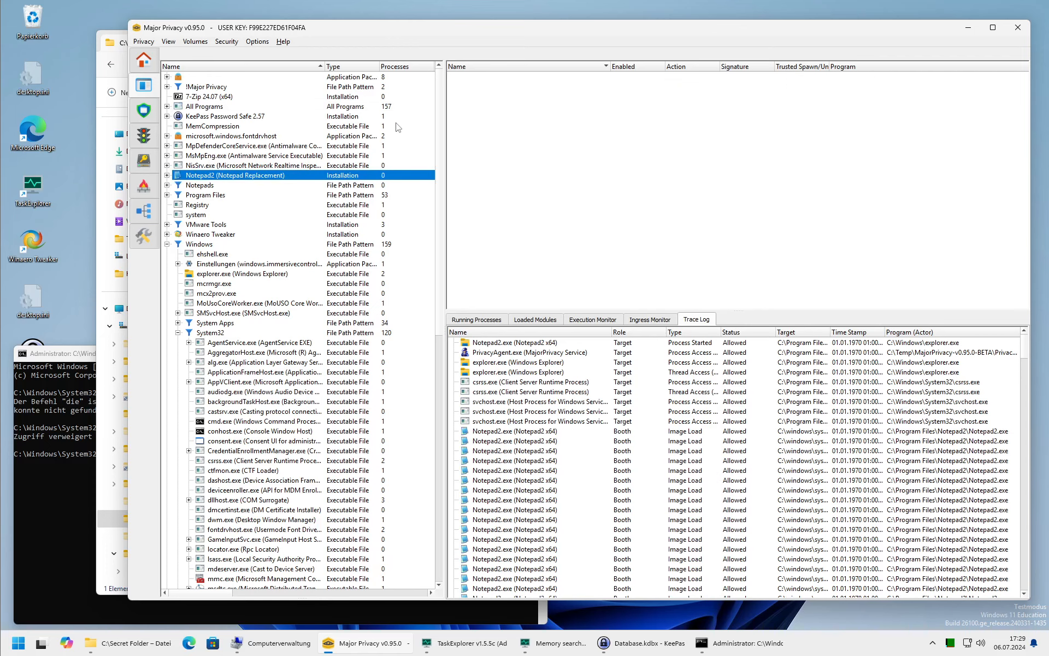
click(167, 175)
click(215, 186)
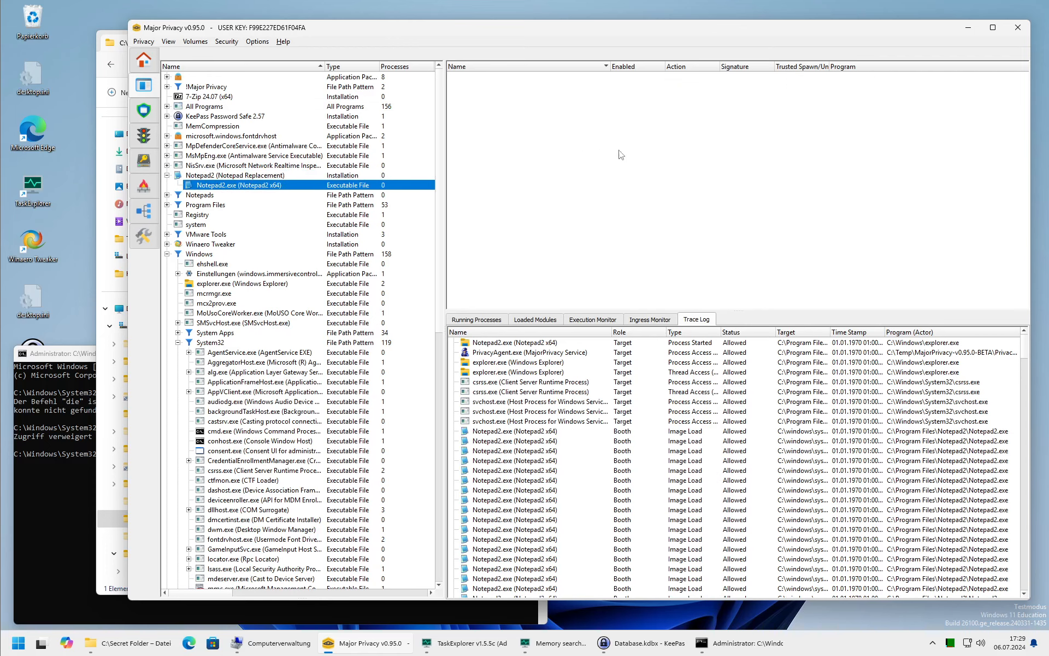
Create a Protect Notepad rule for Notepad2.exe, action Protect, requiring user plus Microsoft-trusted signatures.
right_click(620, 155)
click(669, 146)
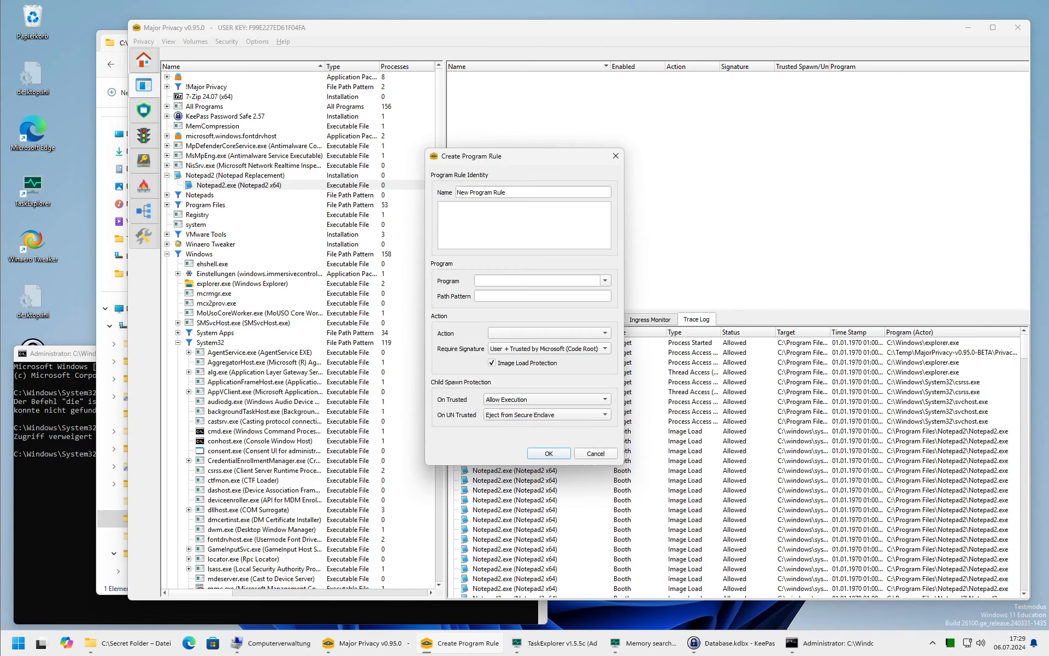
click(605, 281)
click(568, 289)
click(605, 333)
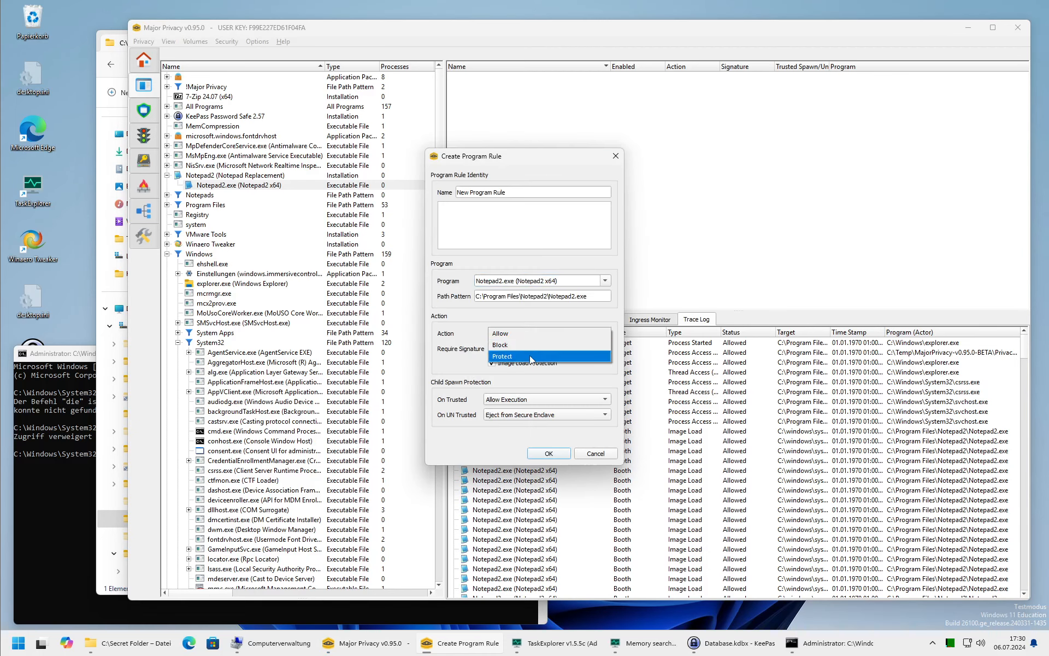
click(573, 356)
click(601, 350)
click(601, 349)
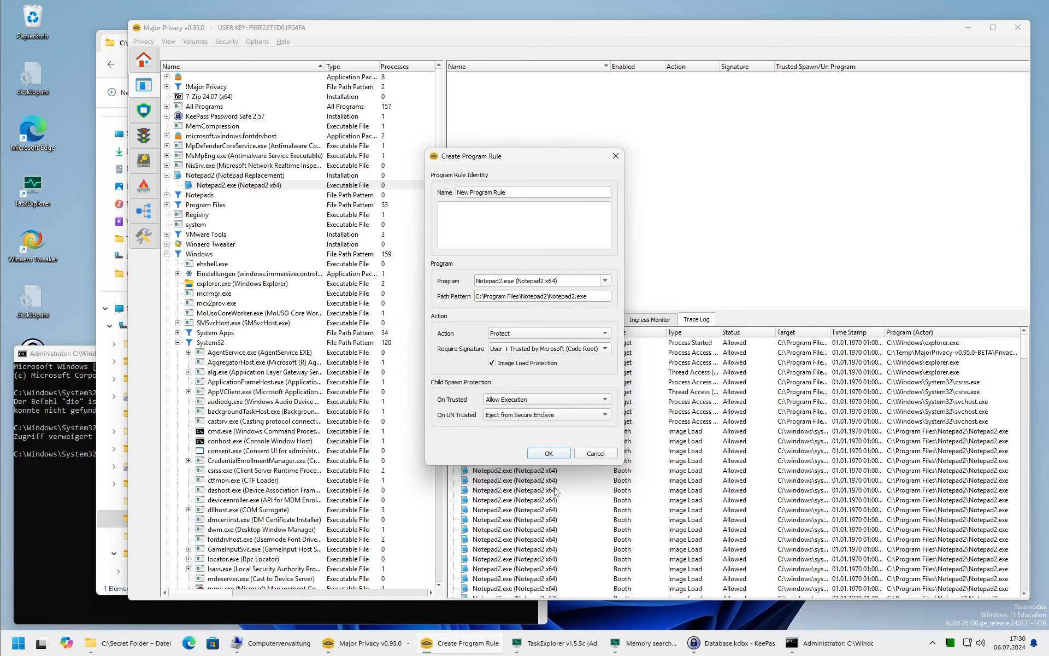
click(517, 192)
key(ctrl+a)
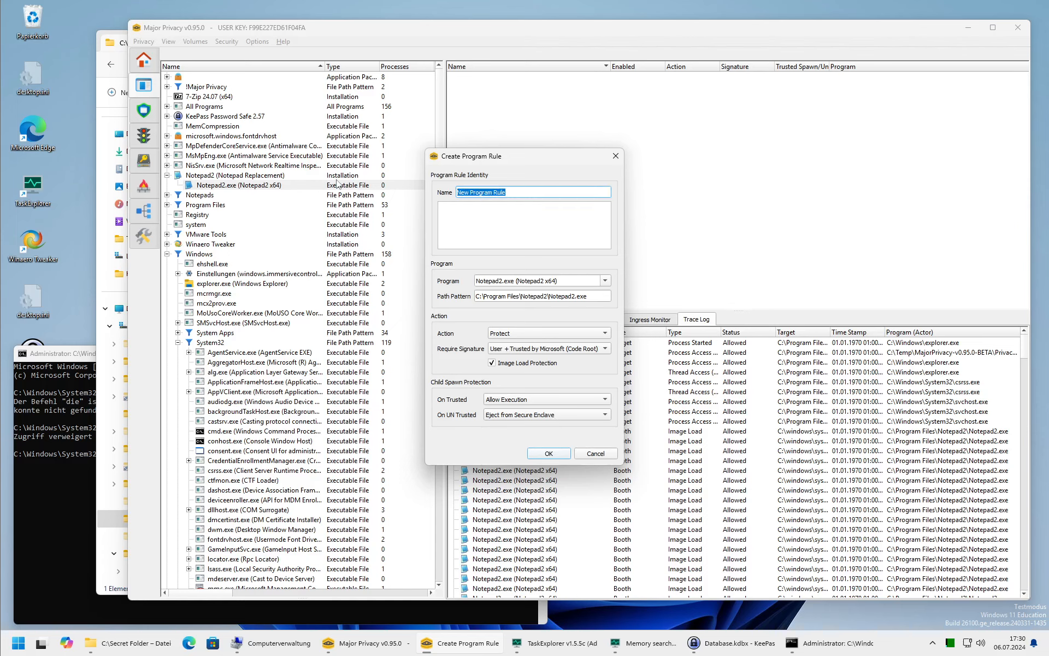
text(Protect Notepad)
click(549, 454)
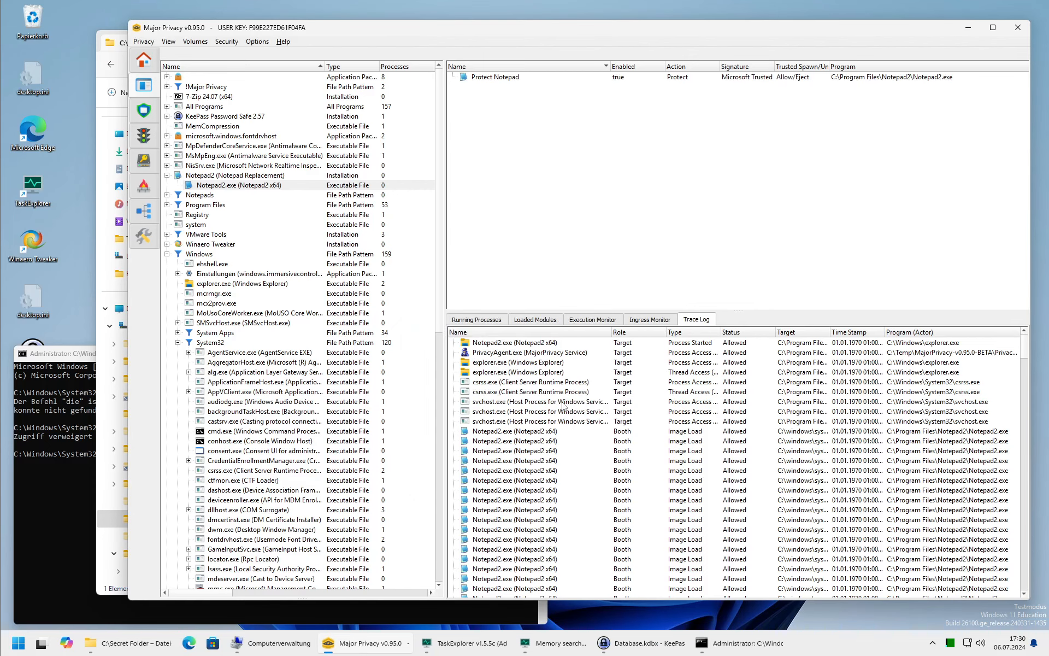
Try opening Secret Data.txt again and dismiss the error.
click(120, 42)
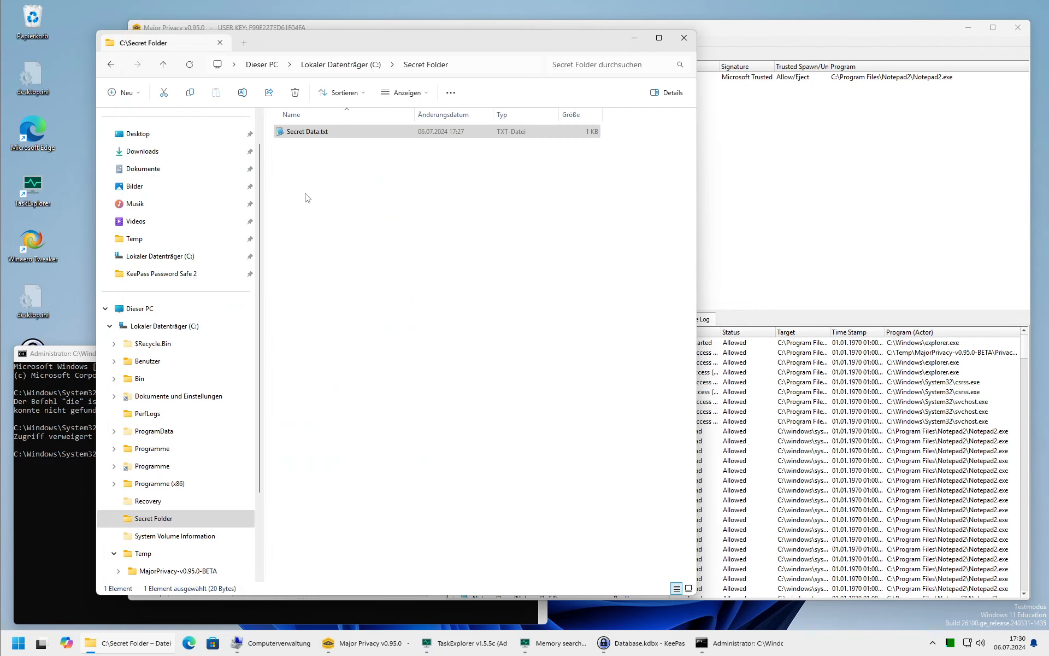
double_click(306, 132)
click(647, 328)
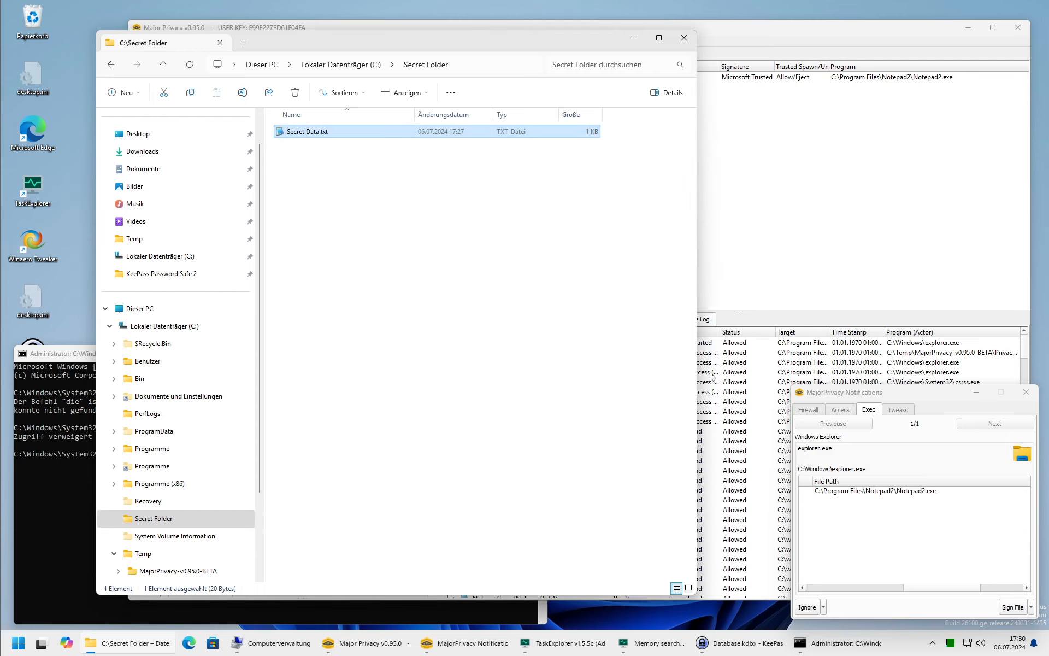
Sign the blocked Notepad2.exe with the password and approve the administrator write.
click(878, 492)
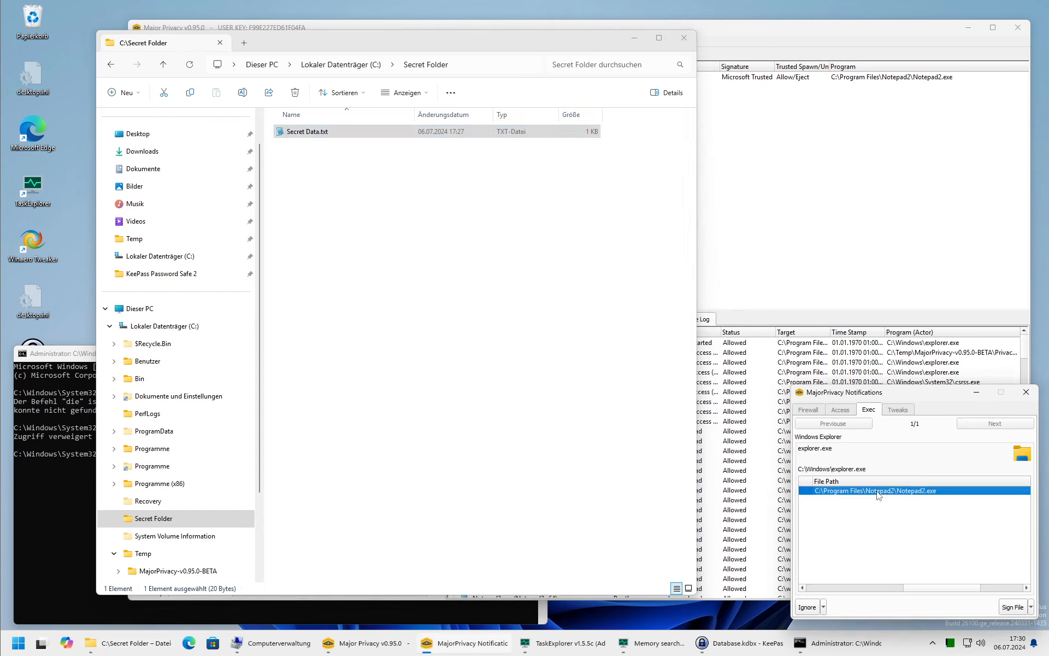
click(1008, 609)
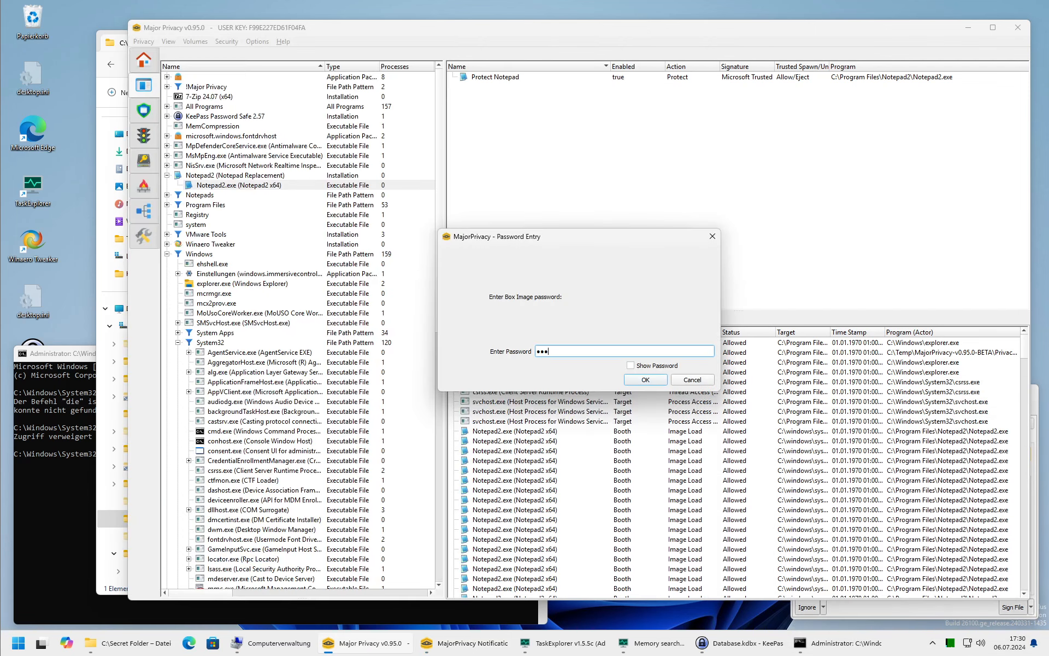
click(645, 379)
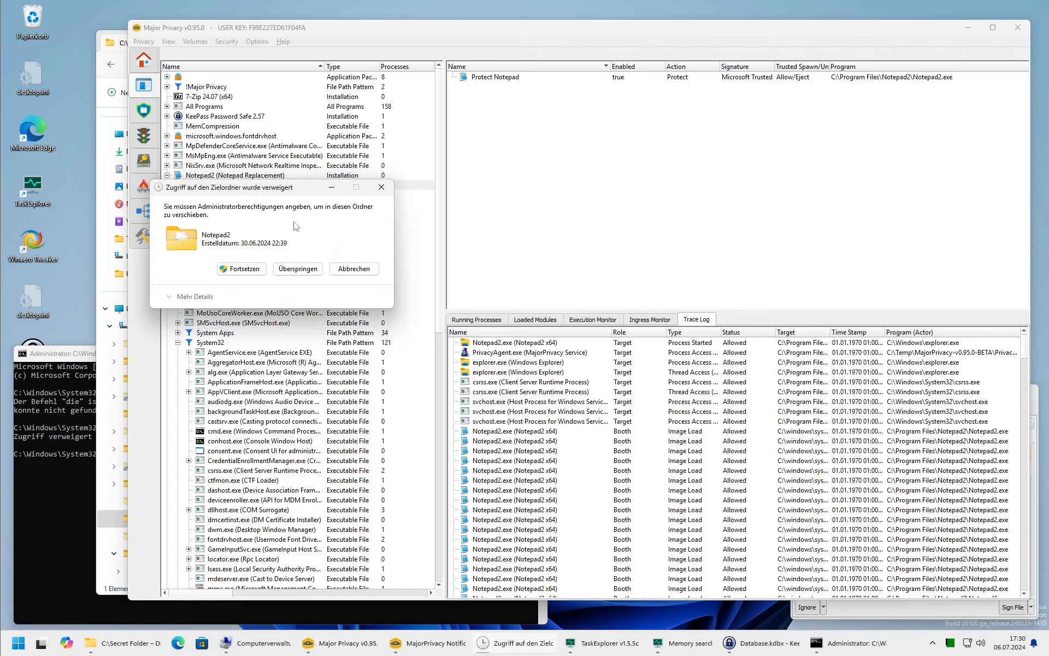
click(239, 269)
click(485, 430)
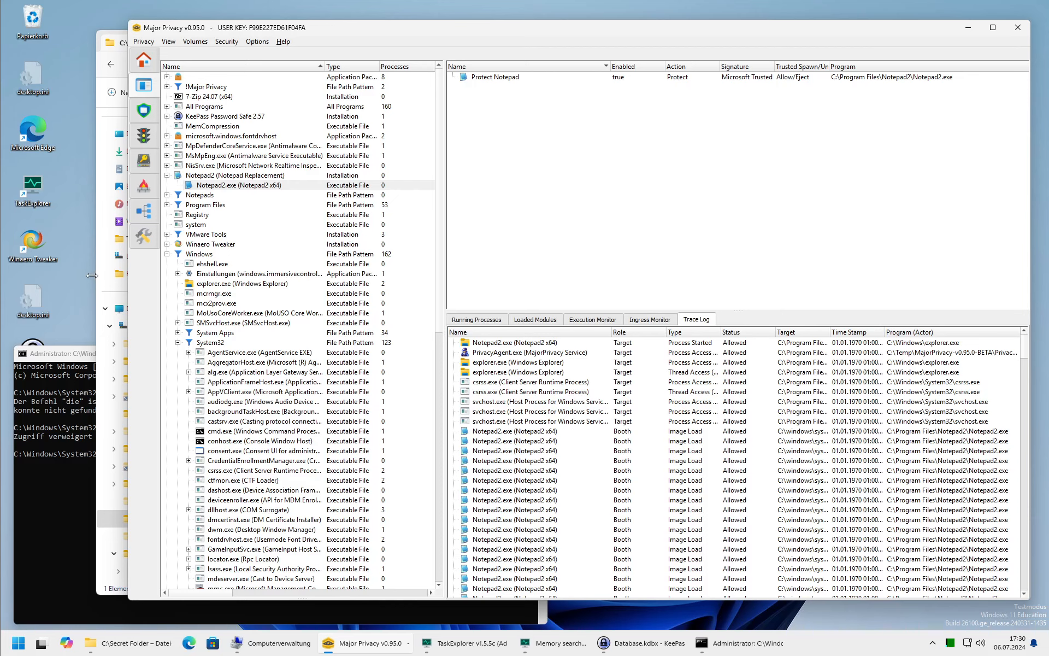
Open Secret Data.txt in Notepad2, then locate Notepad2.sig in the Programme > Notepad2 folder.
double_click(310, 132)
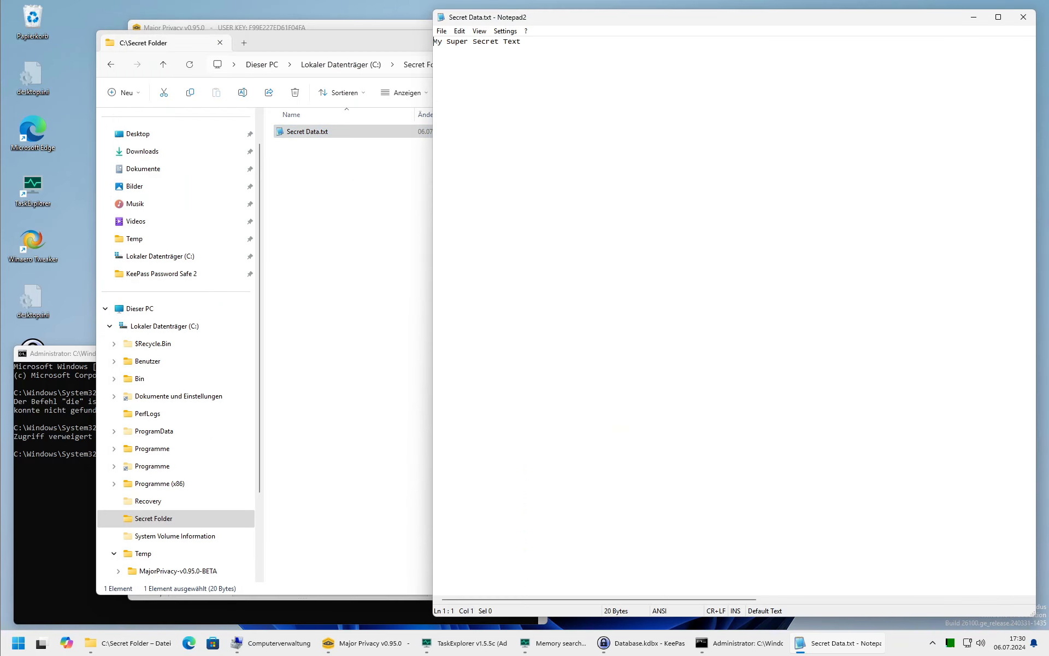
click(1017, 18)
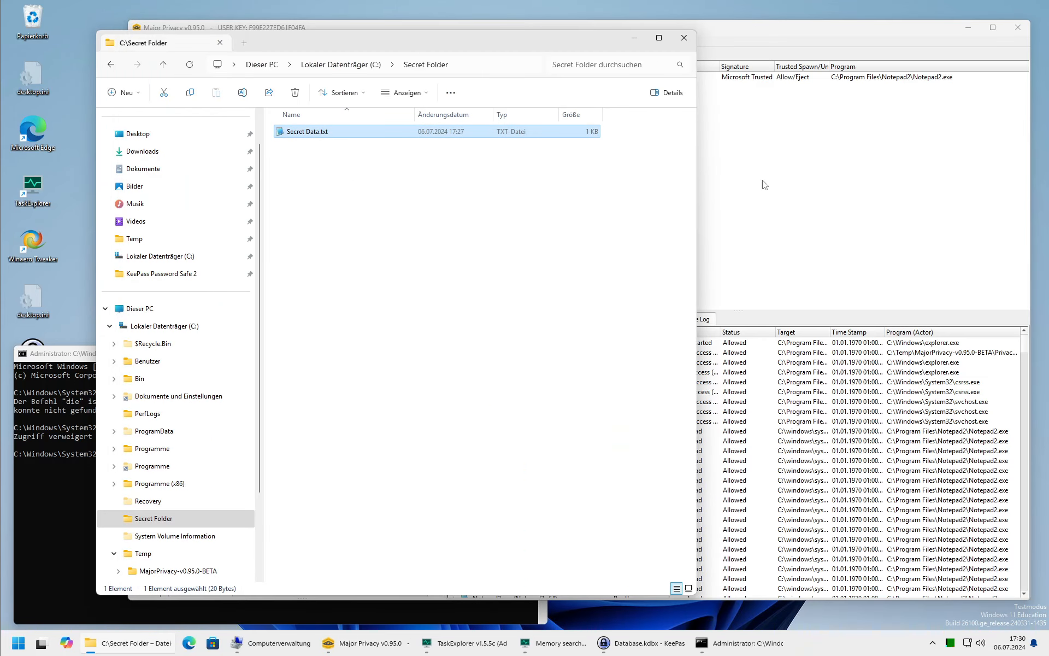
click(164, 449)
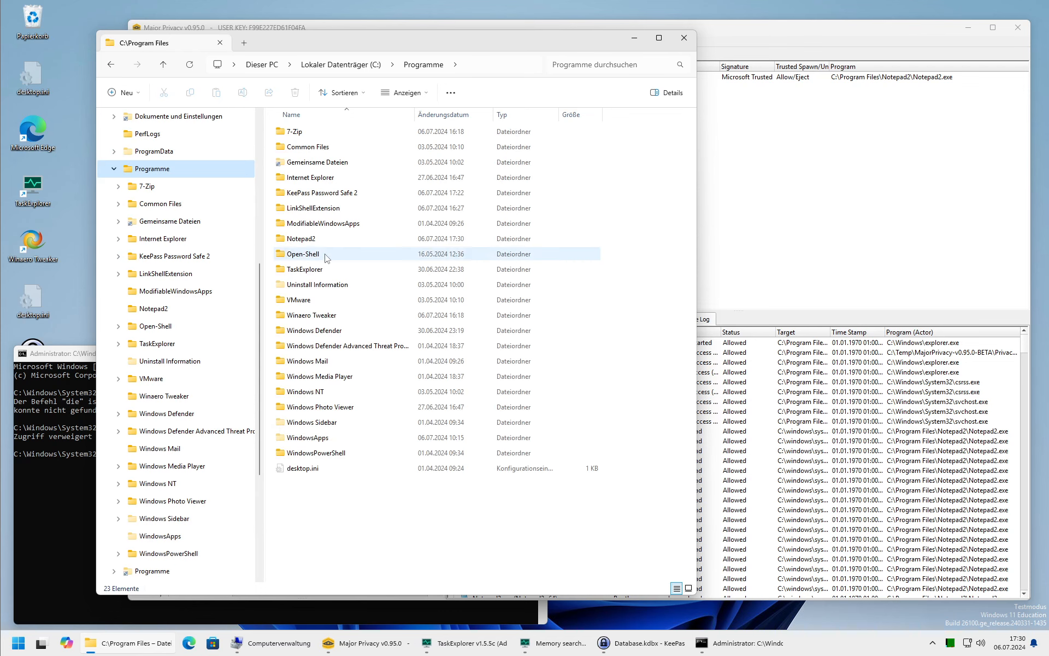
mouse_move(309, 246)
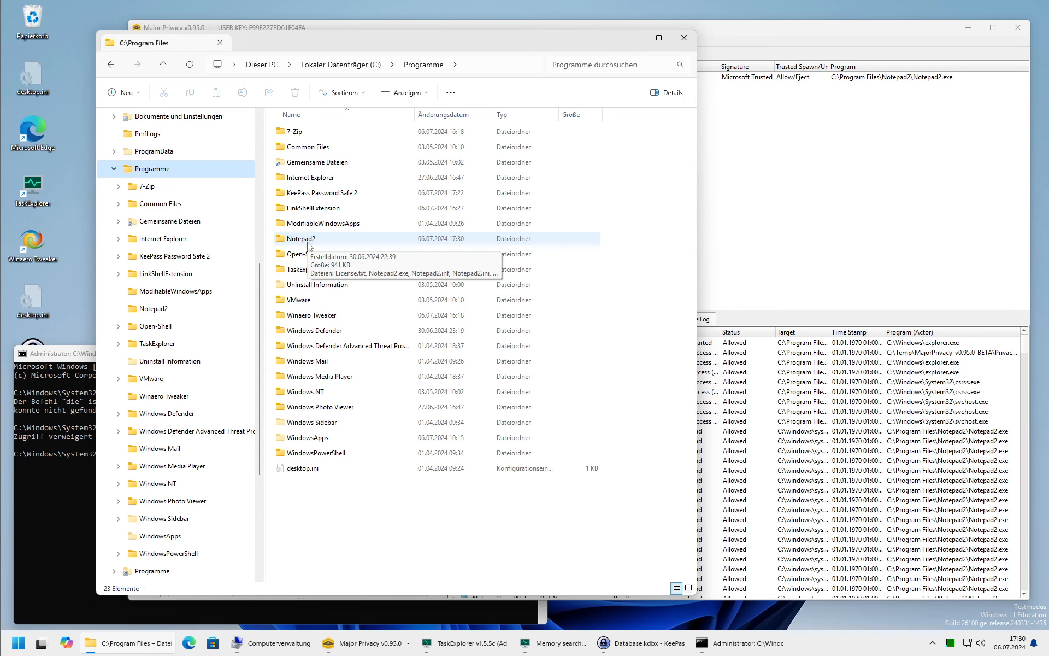
double_click(310, 241)
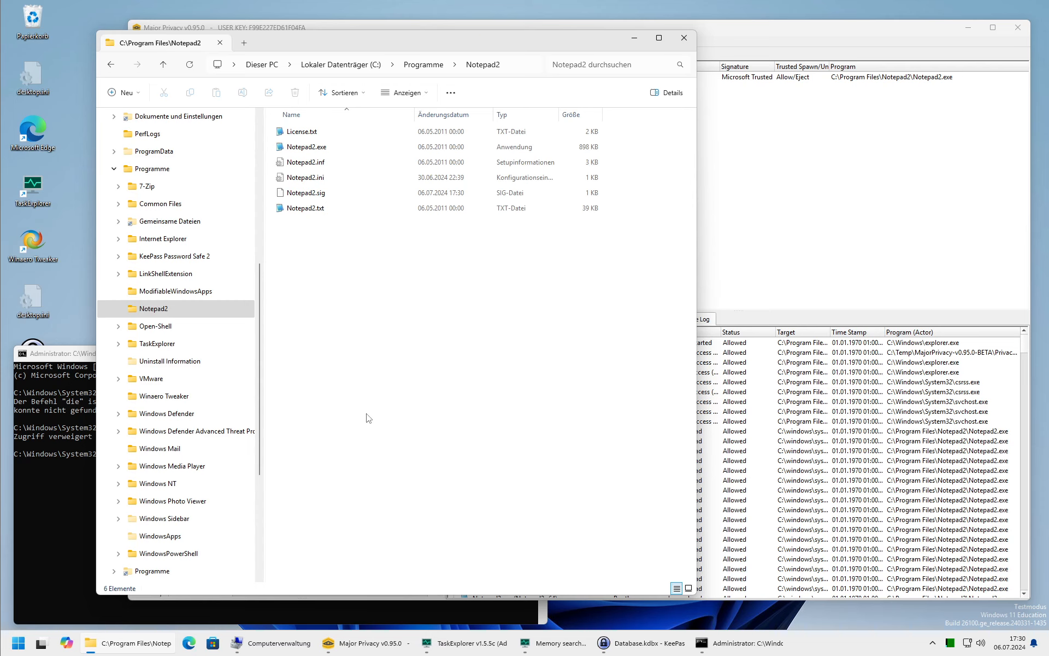
click(319, 196)
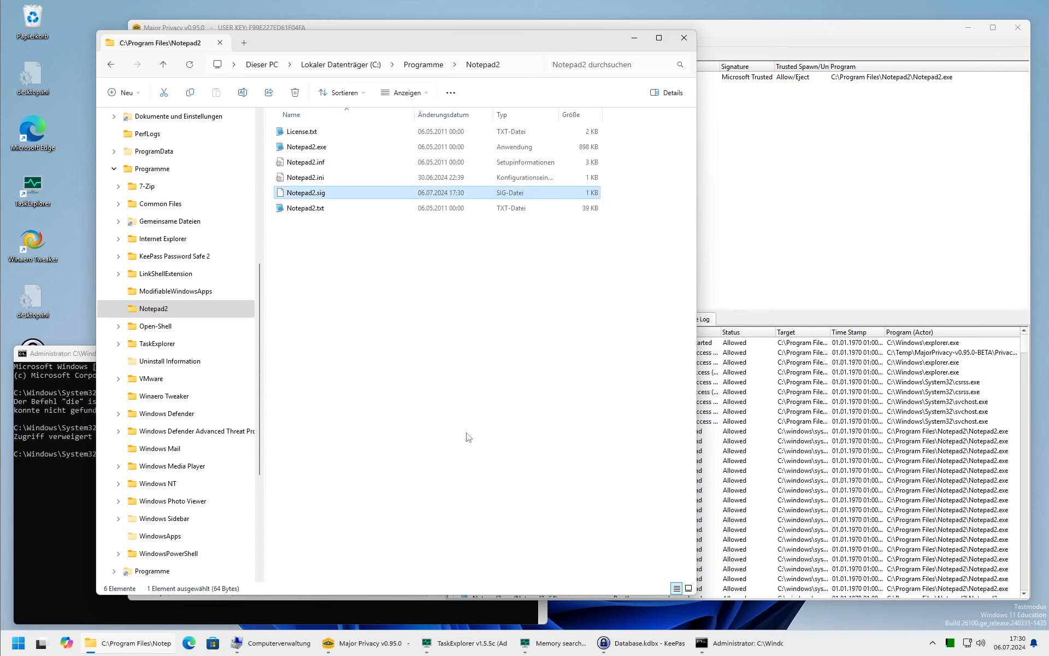
Reopen Secret Data.txt and view Major Privacy's list of protected programs and enclaves.
click(111, 66)
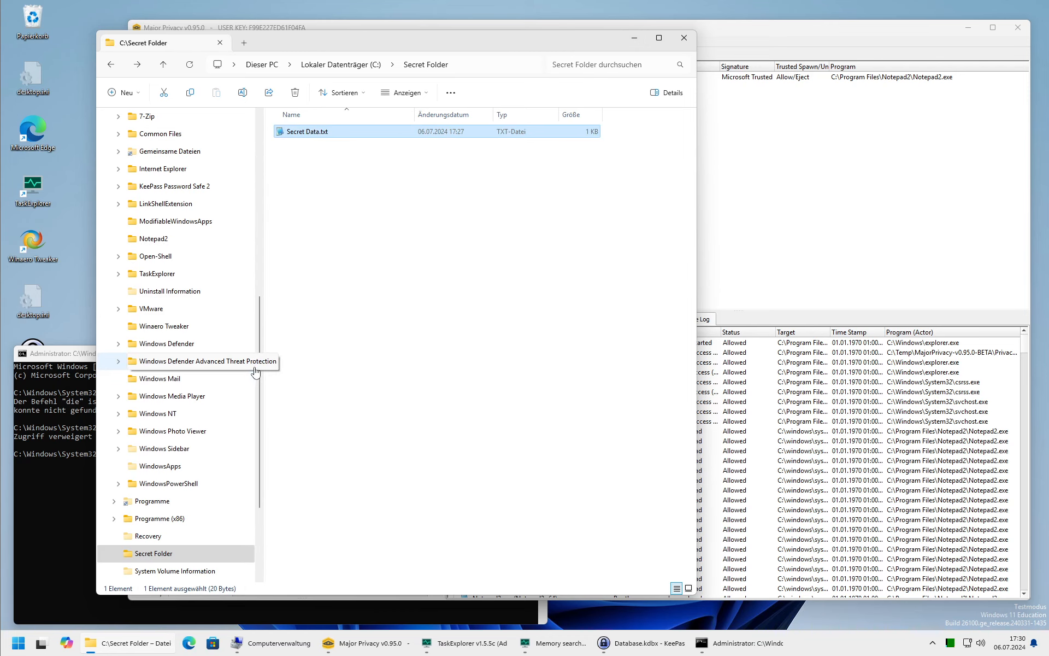
double_click(327, 134)
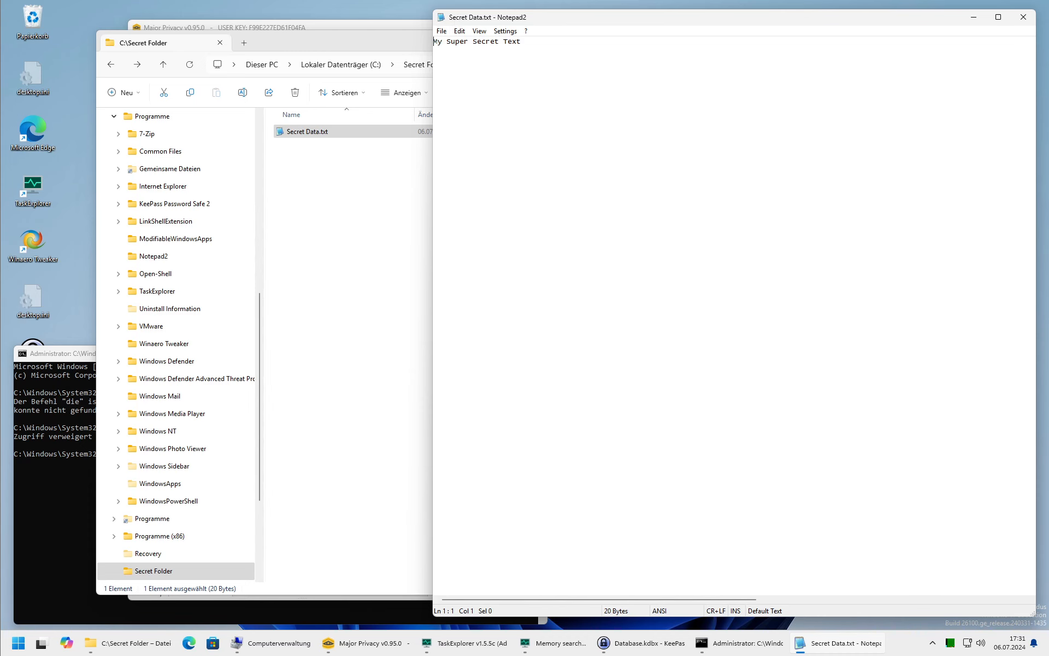
click(281, 24)
click(144, 110)
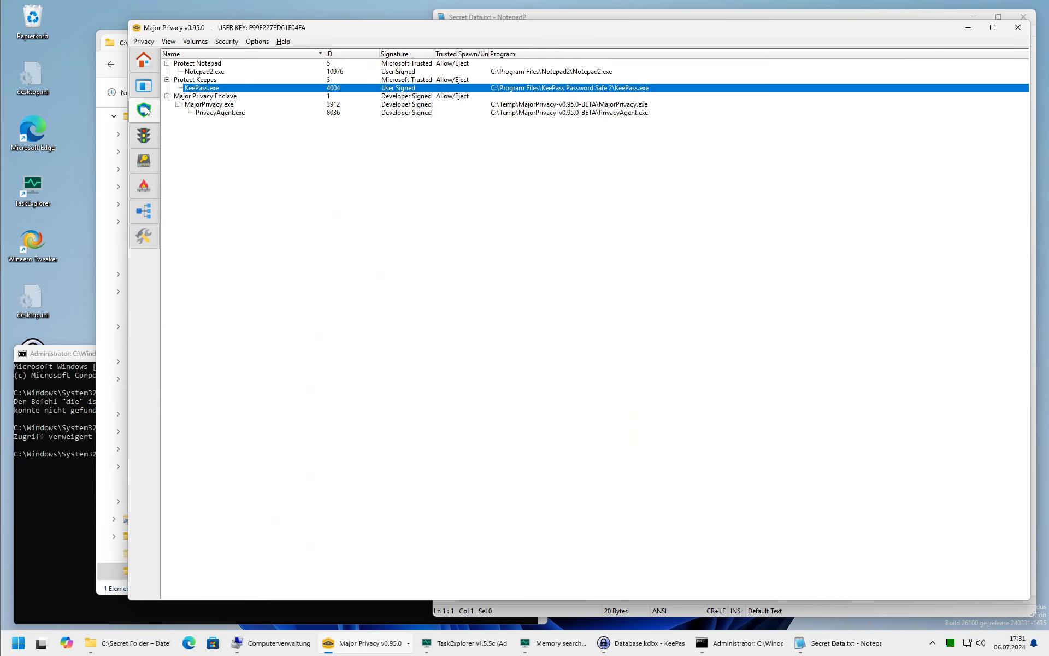
Bring the Command Prompt window with the C:\Secret Folder dir listing back to the front.
click(490, 9)
drag(52, 356, 110, 359)
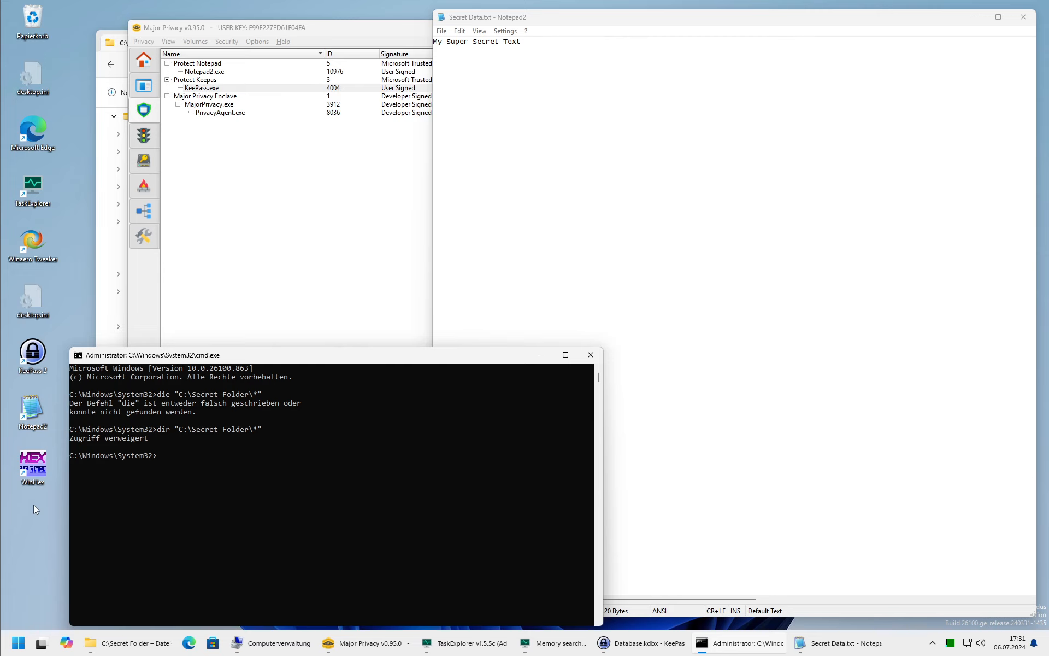
Run WinHex as administrator and open the C: volume for raw disk reading.
right_click(34, 462)
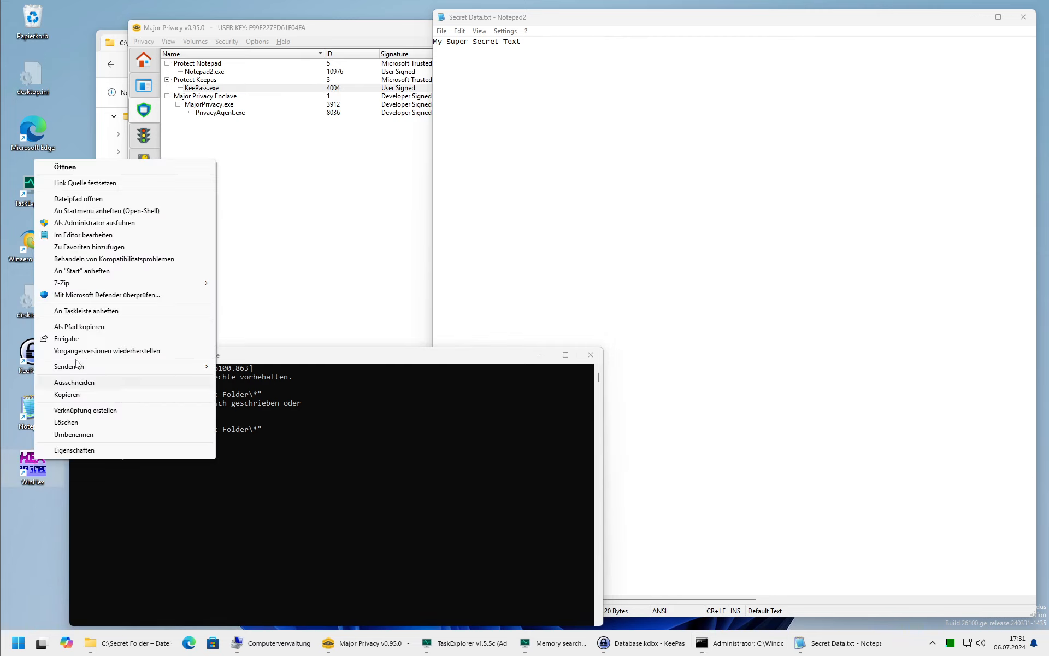
click(69, 223)
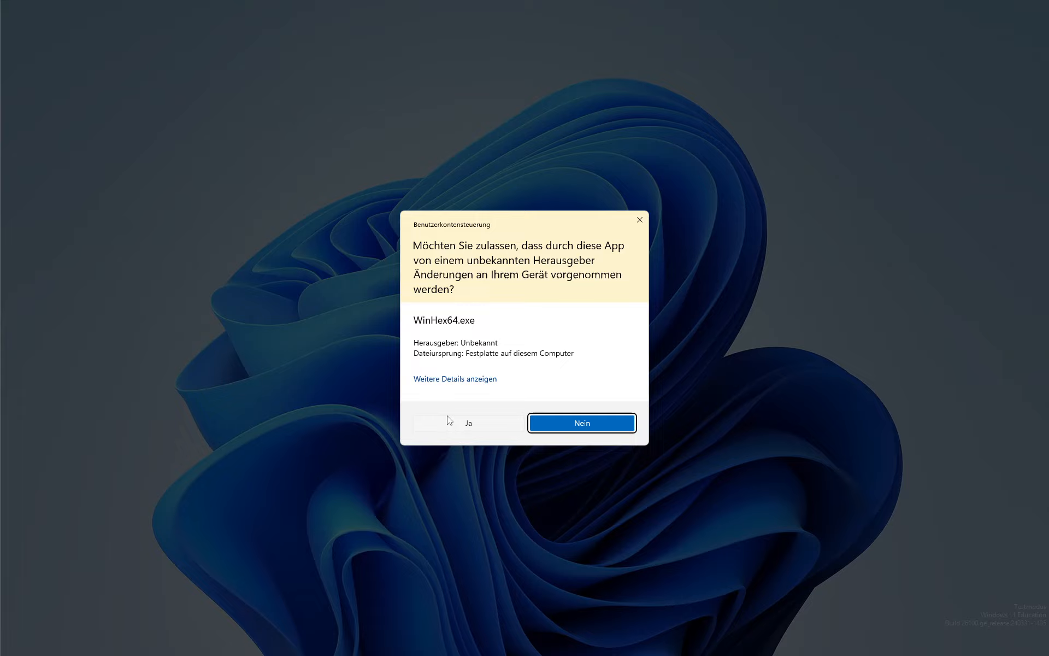
click(447, 417)
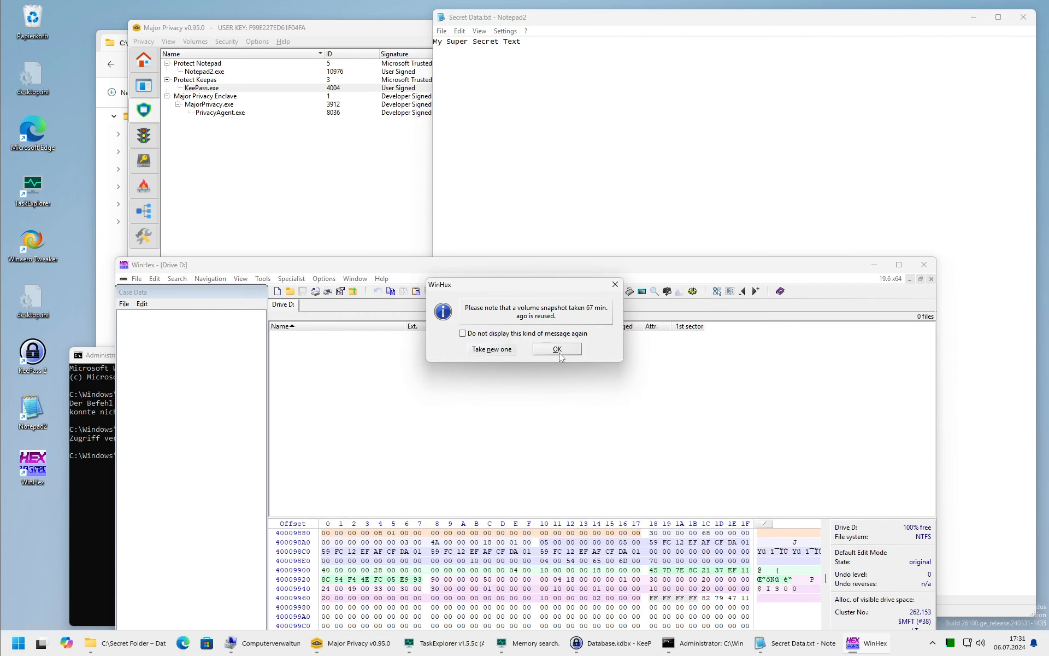
click(557, 350)
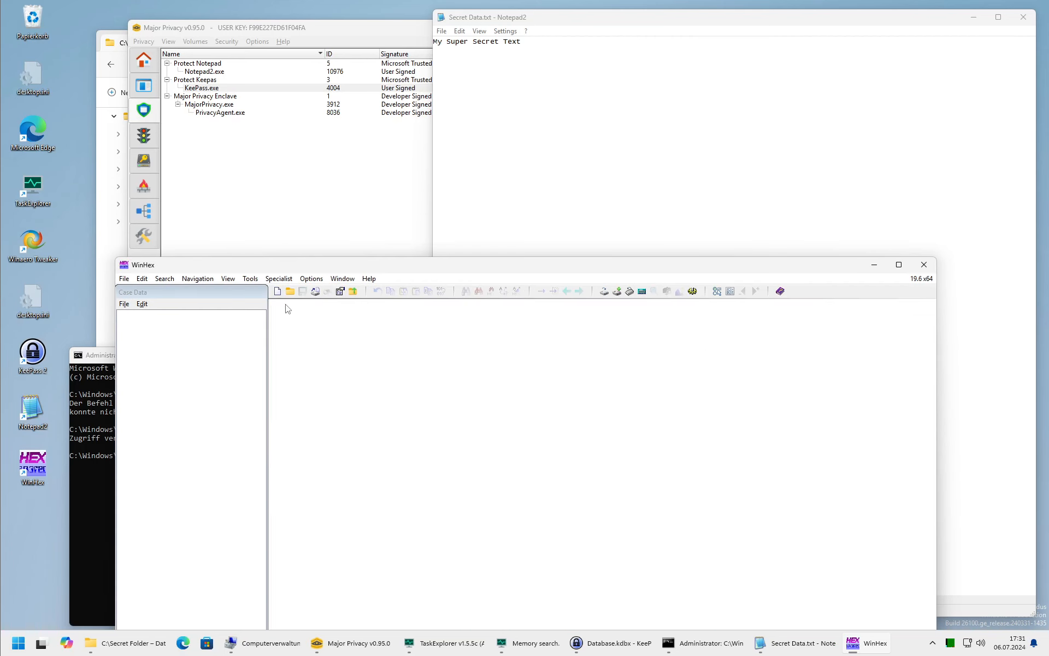
click(251, 279)
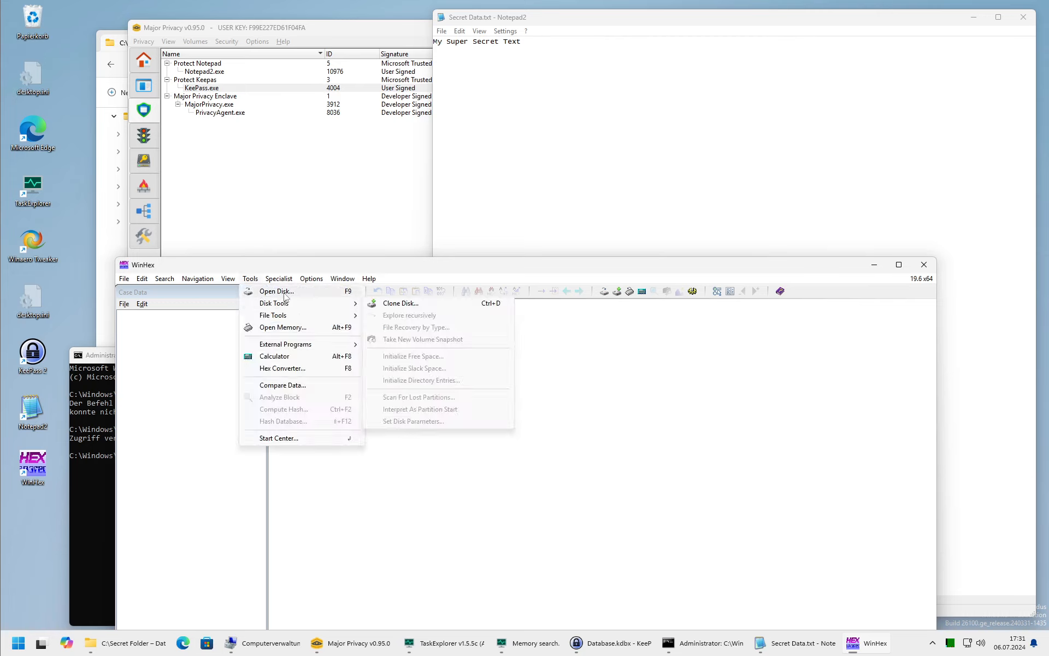
click(286, 290)
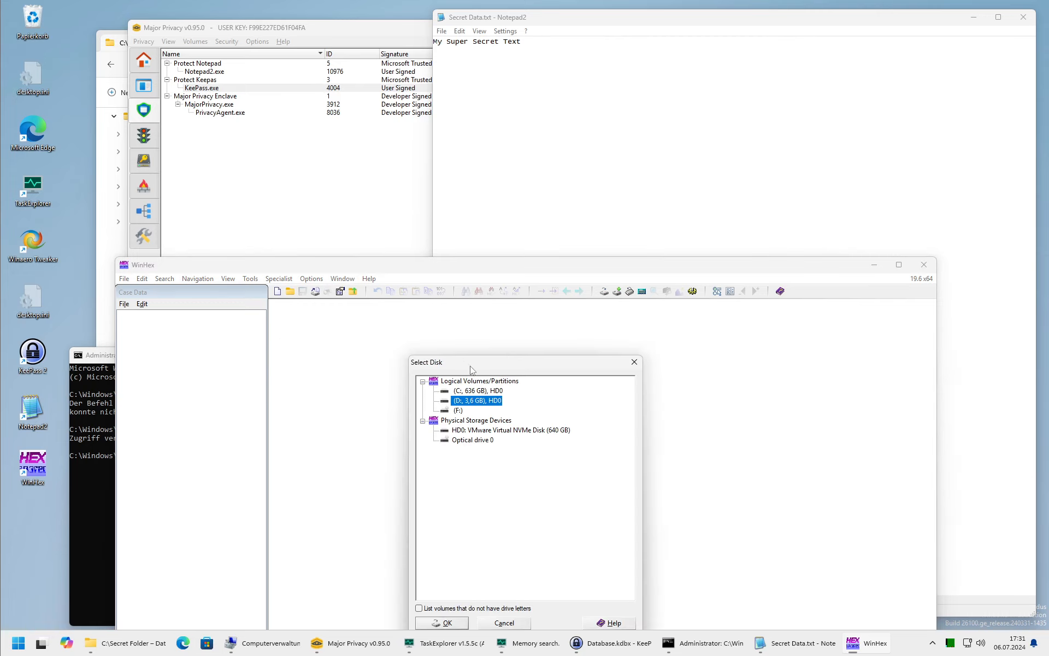
click(454, 623)
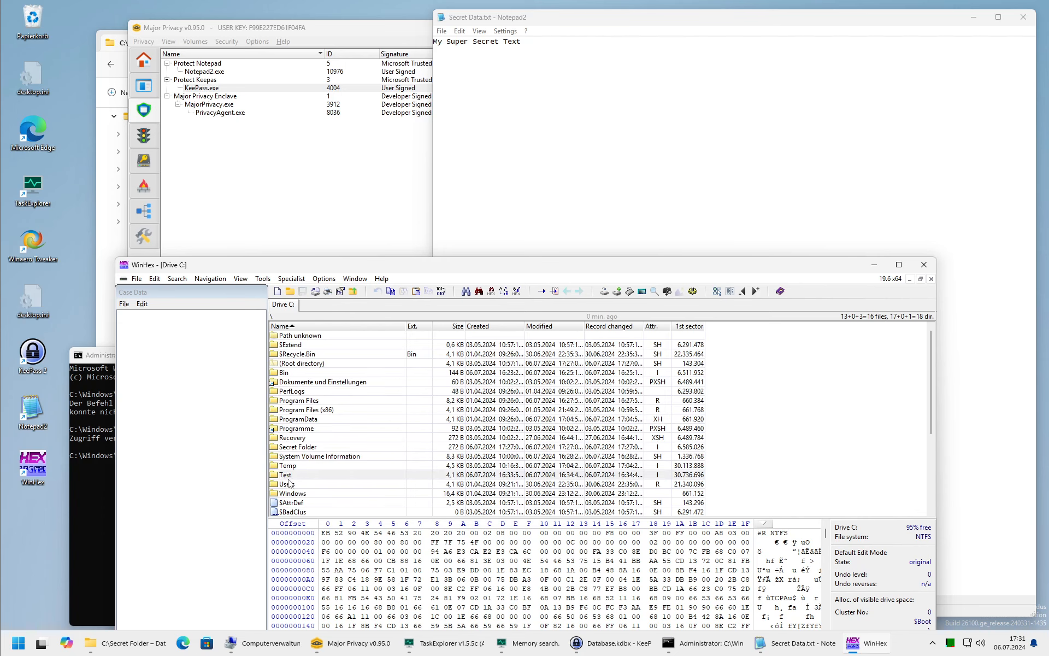
View Secret Data.txt's raw contents under Secret Folder in WinHex, then exit WinHex.
double_click(304, 448)
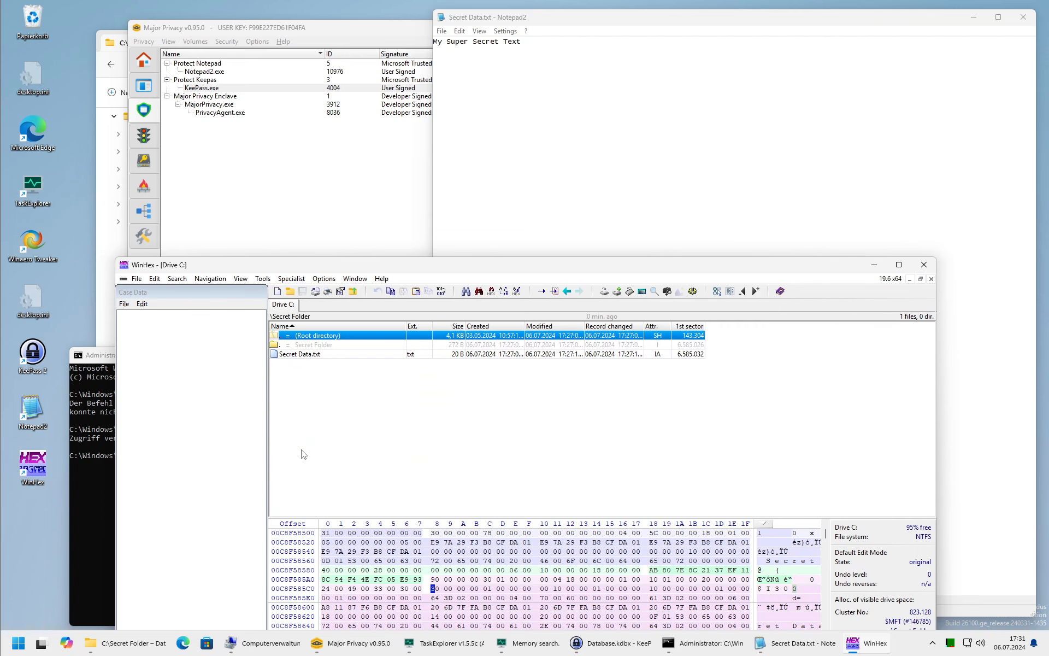
click(299, 355)
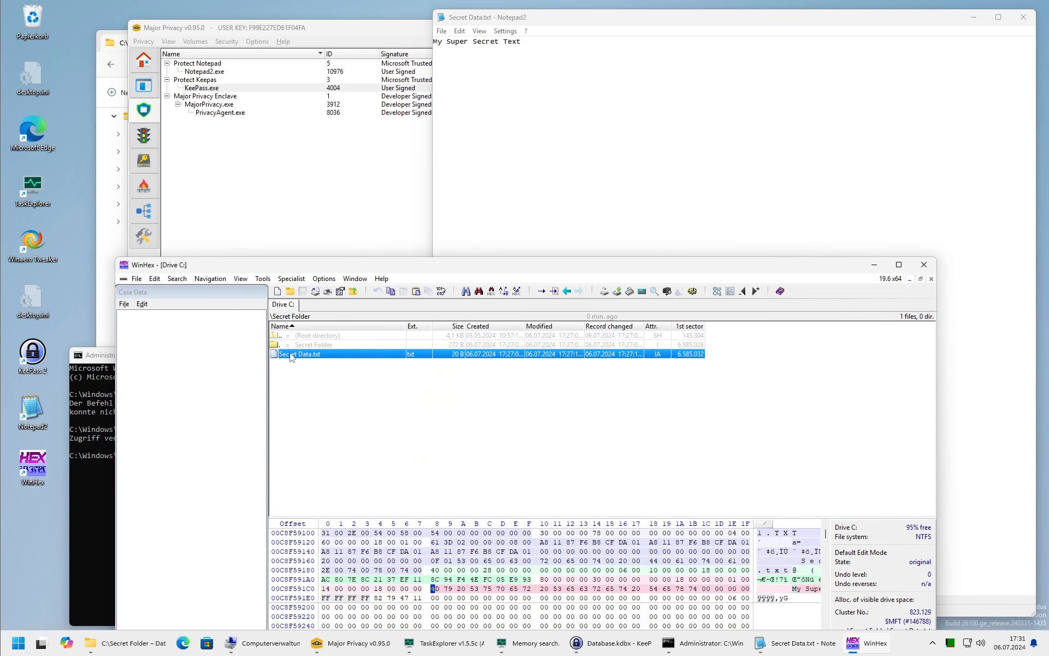
drag(367, 258, 331, 245)
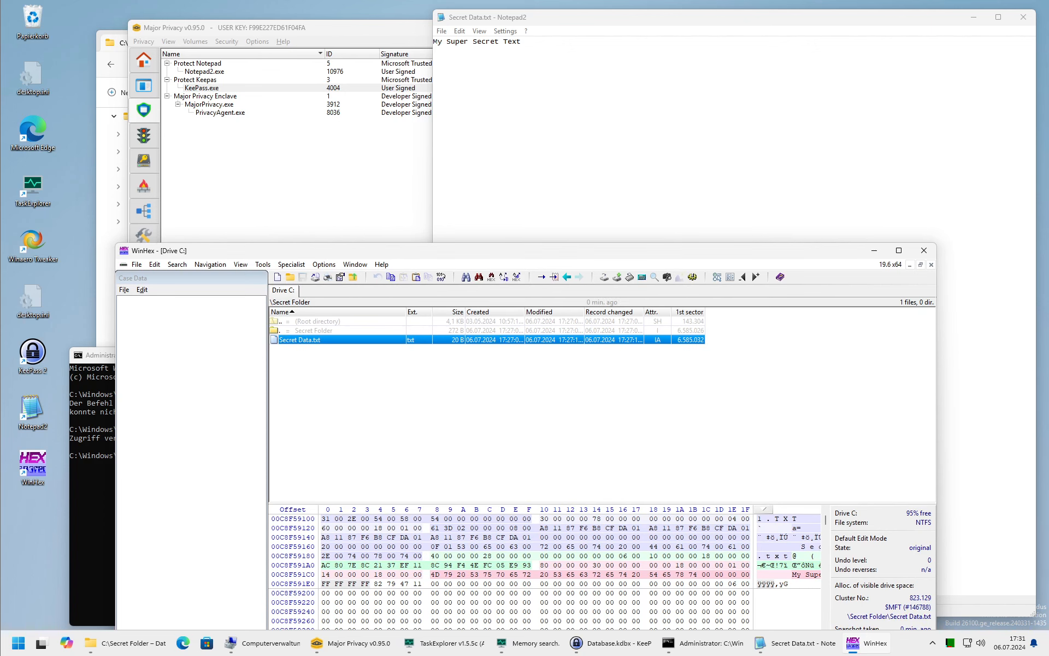
drag(936, 492, 1021, 495)
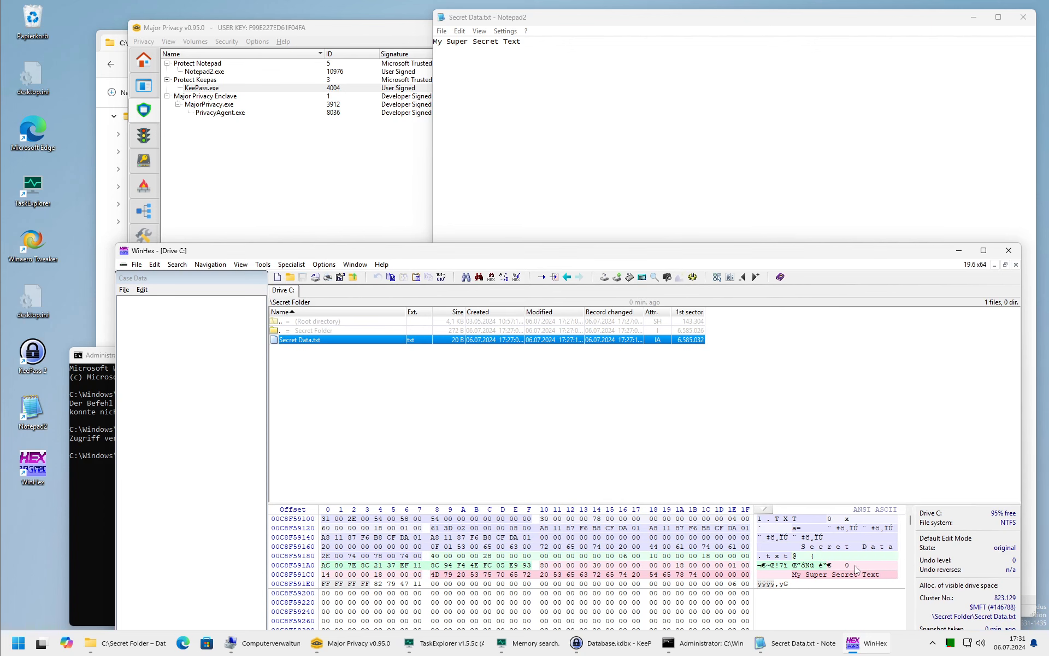
double_click(306, 340)
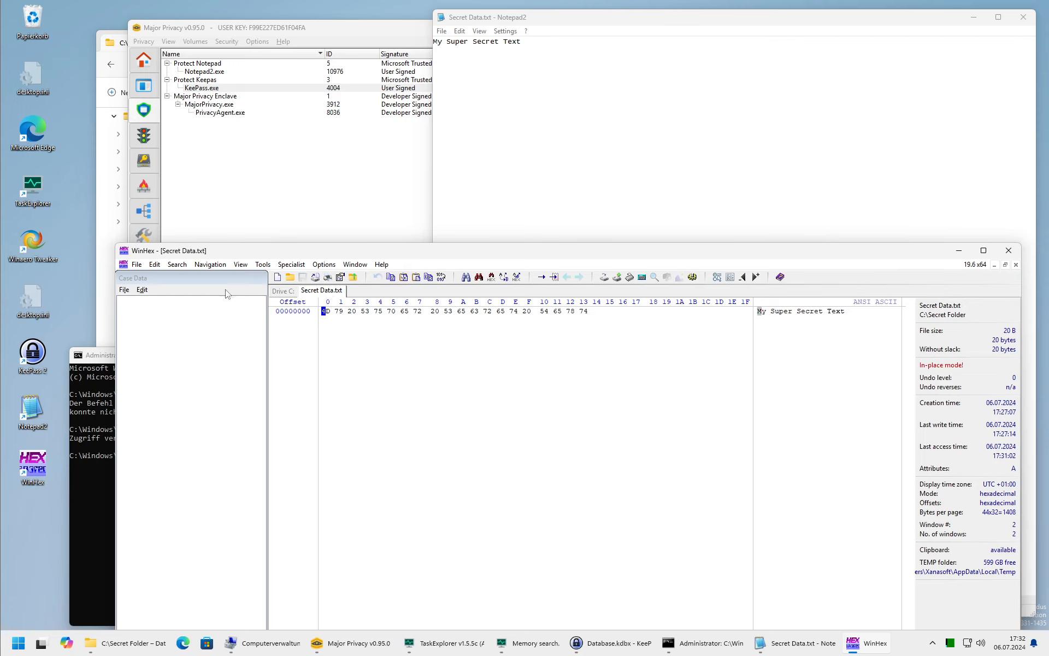
click(136, 265)
click(174, 465)
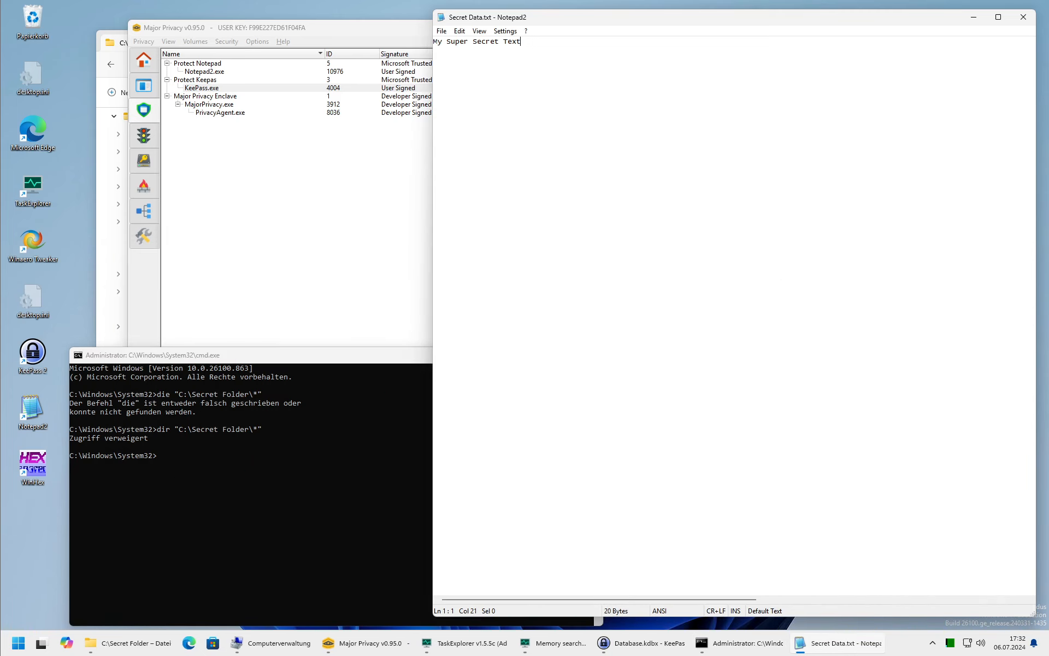
Close Notepad2, check MajorPrivacy's empty Volumes page, and return to the Secret Folder Explorer window.
click(1023, 17)
click(145, 137)
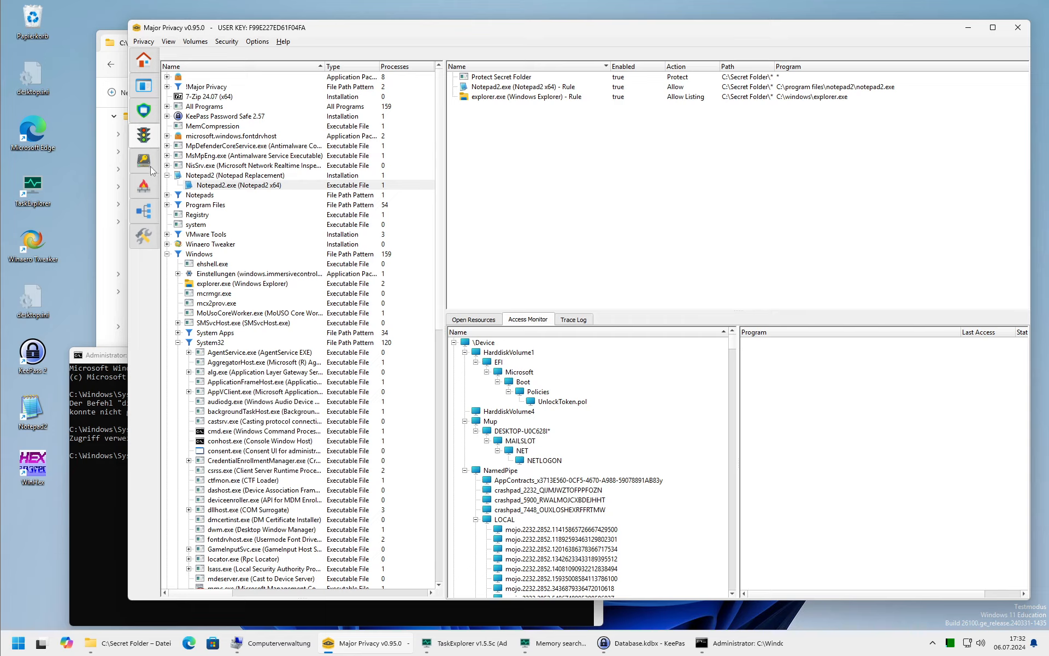
click(146, 166)
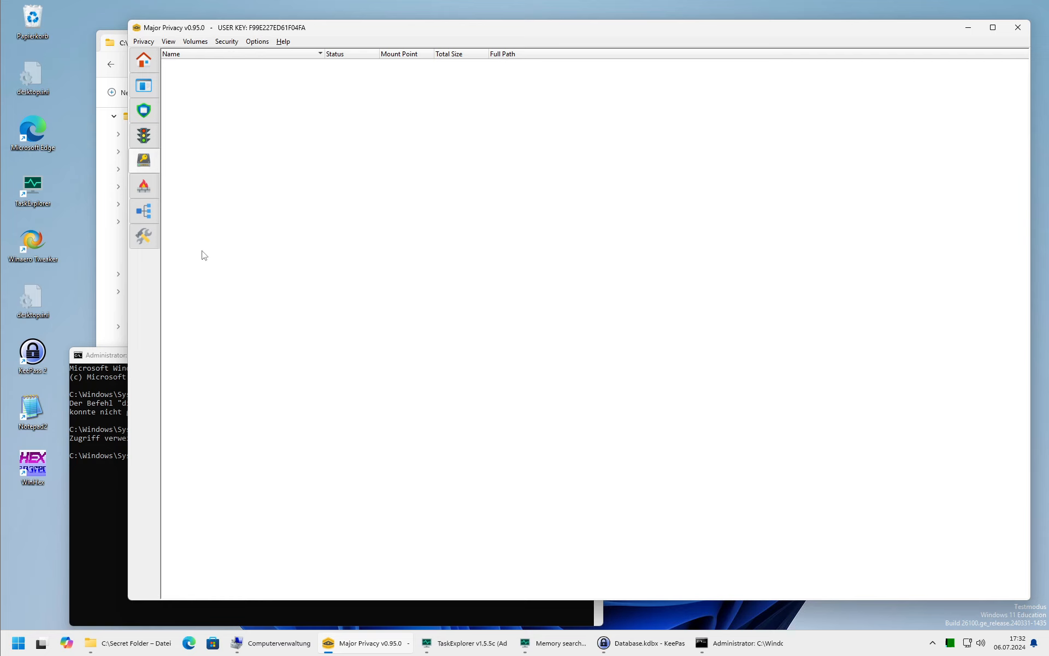
click(121, 41)
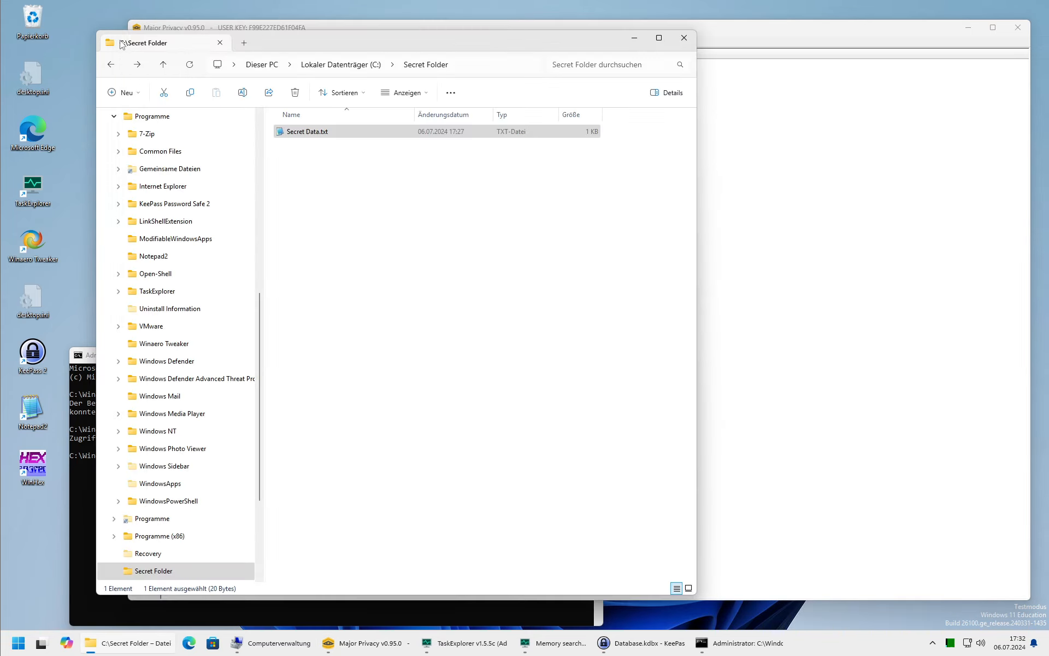
Run Install_ImDisk.bat from C:\Temp\MajorPrivacy-v0.95.0-BETA and install the ImDisk Toolkit.
click(114, 117)
click(113, 448)
click(162, 467)
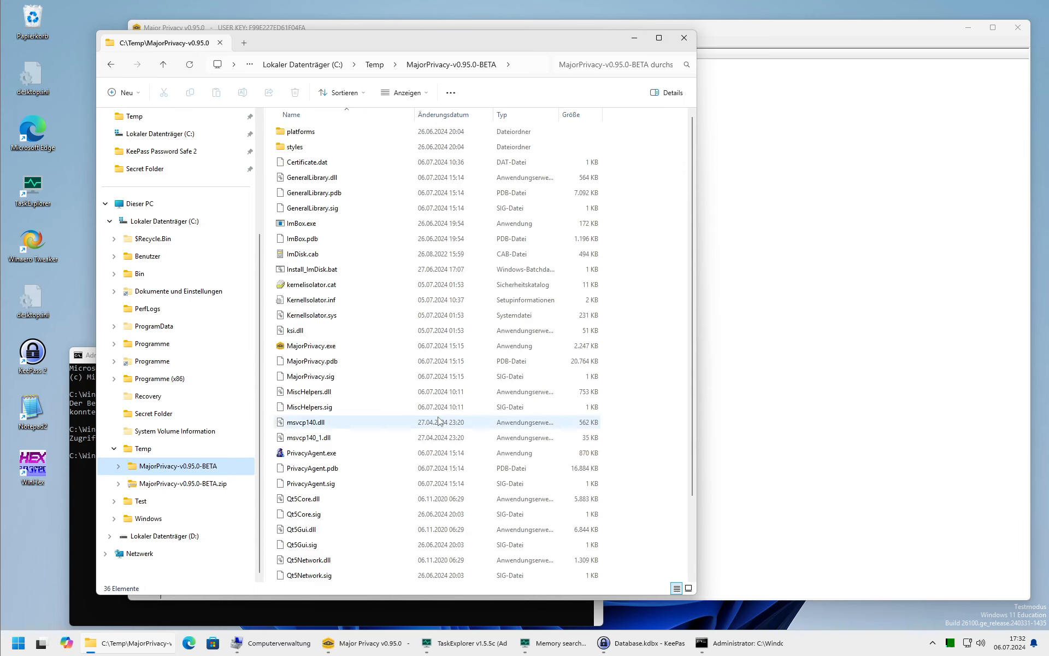
click(309, 273)
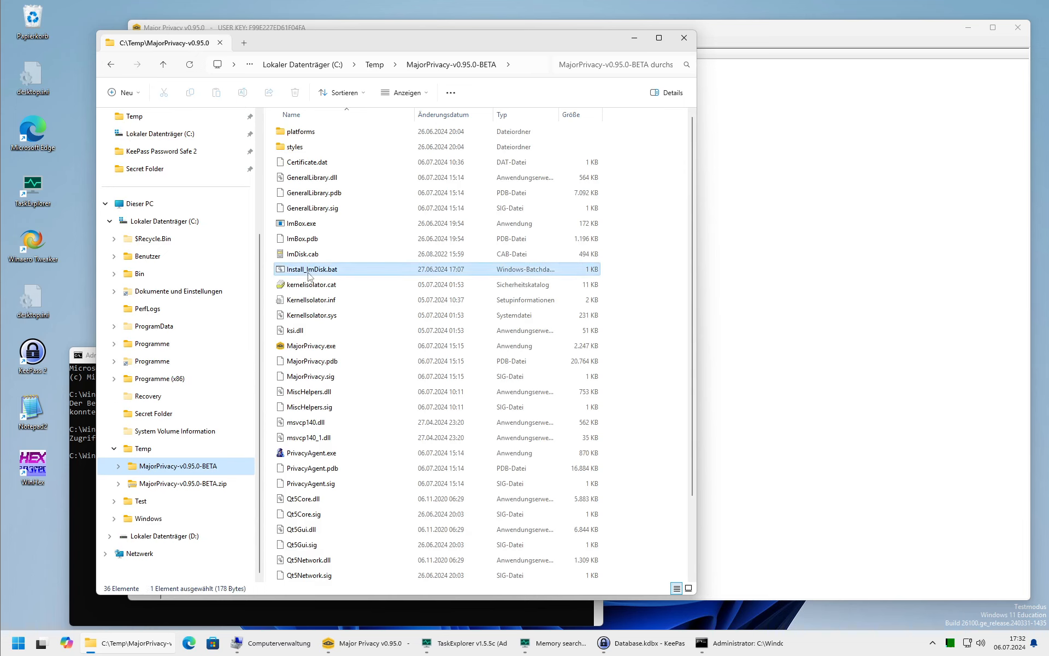
double_click(309, 273)
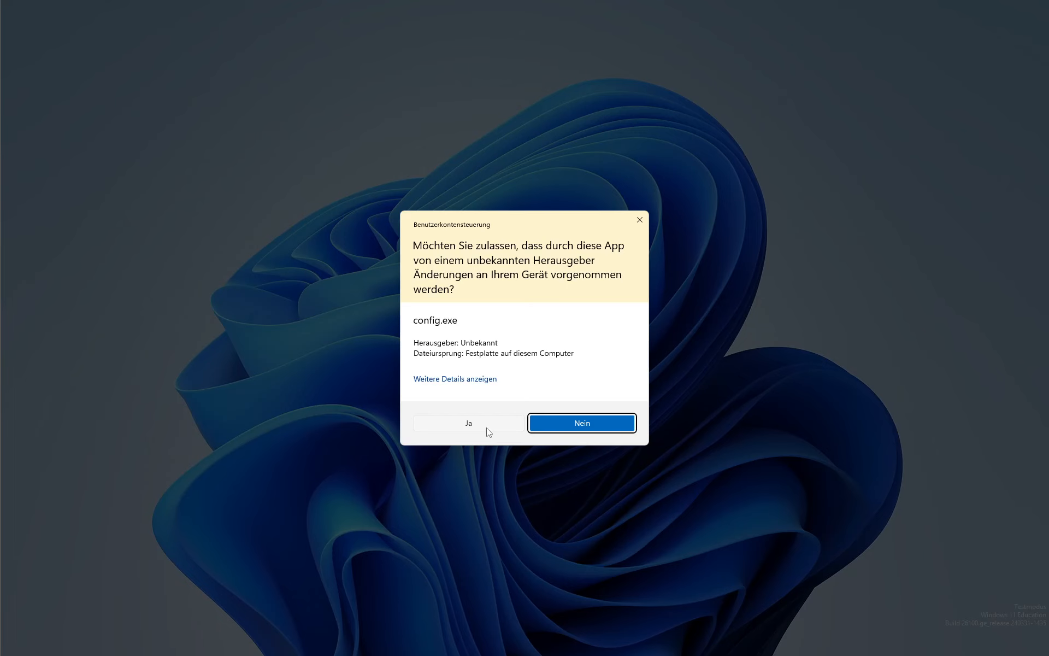
click(468, 423)
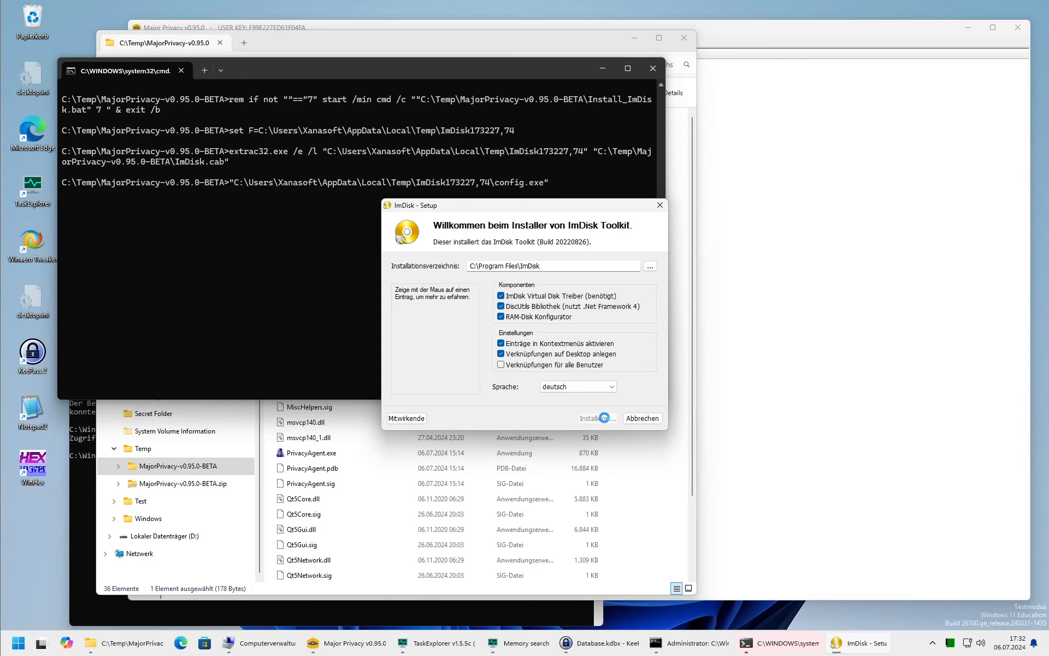
click(564, 360)
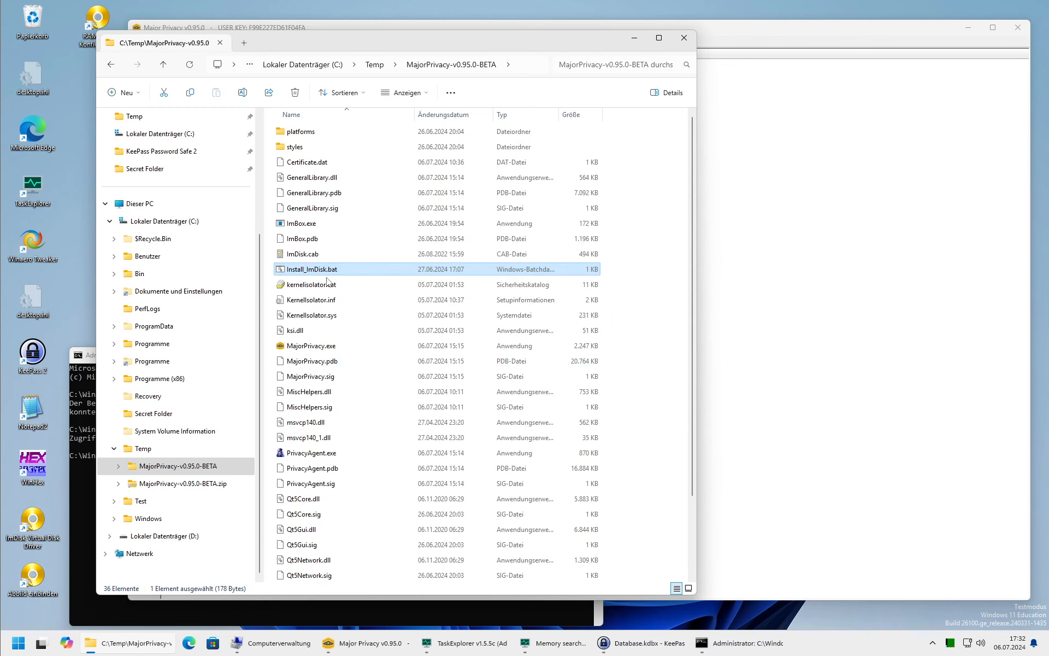
mouse_move(332, 318)
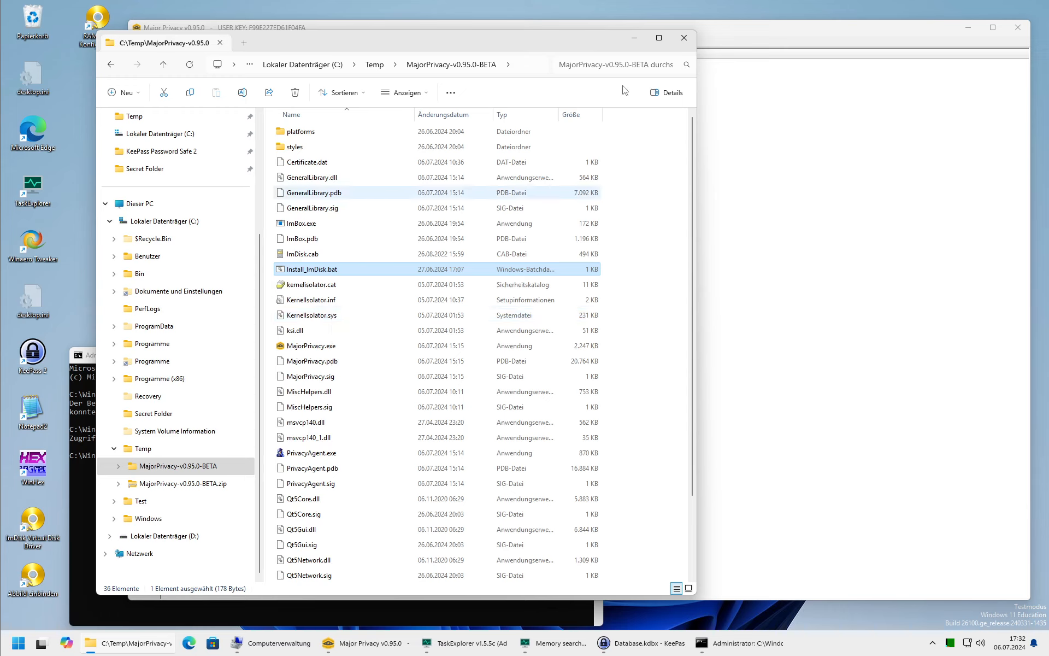
Start creating a new volume from MajorPrivacy's volume list.
click(634, 43)
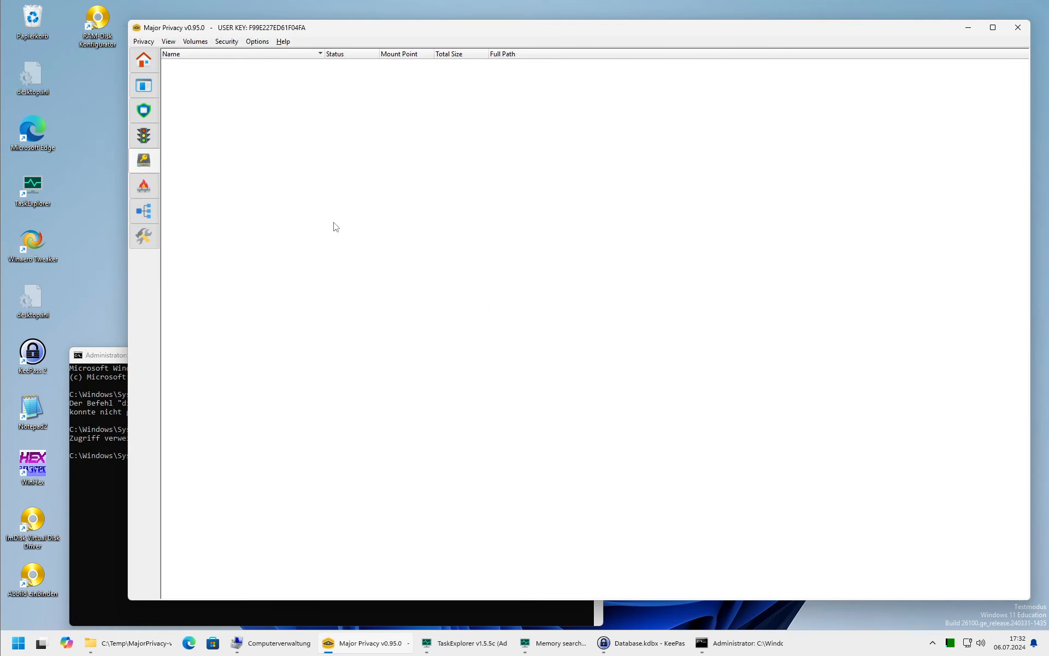
right_click(290, 163)
click(321, 171)
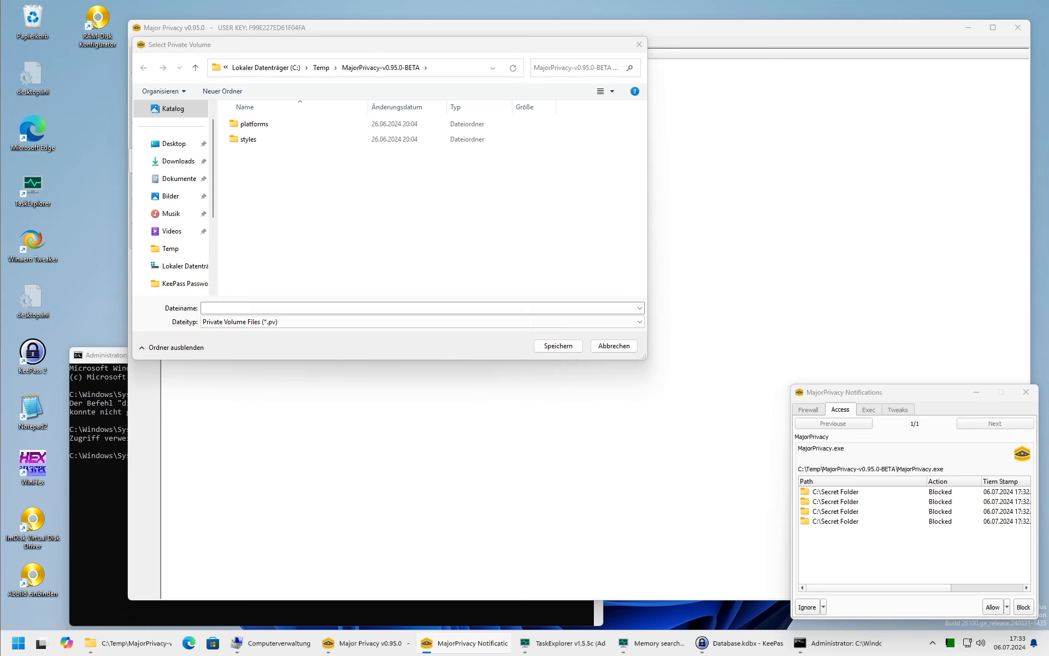
Choose C:\Temp as the save location and name the volume file SecretVolume.
click(306, 67)
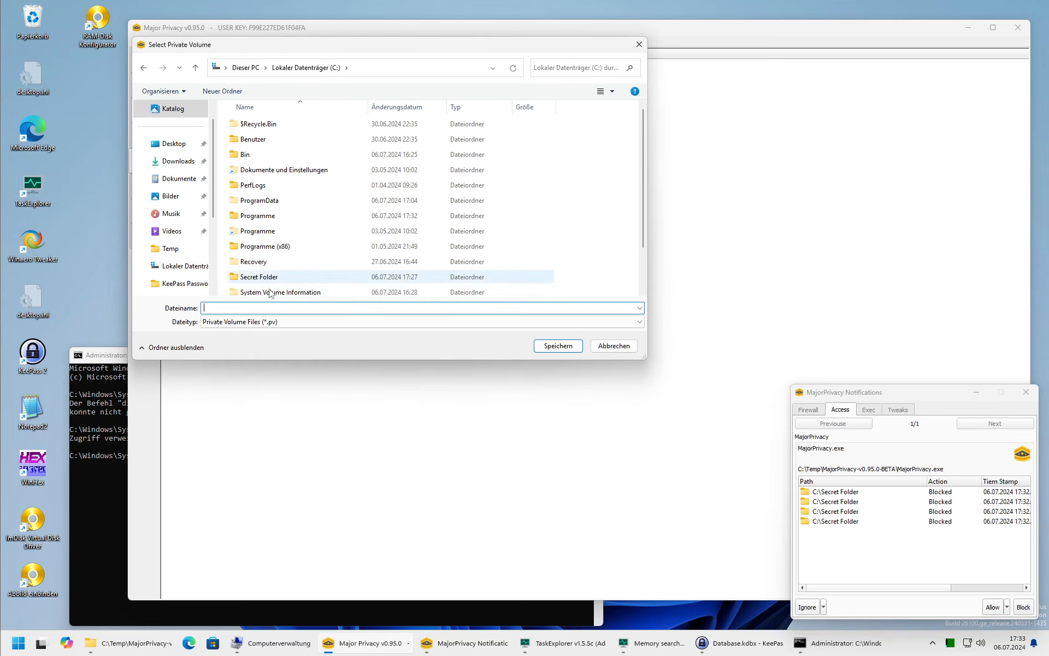
scroll(261, 294, down, 1)
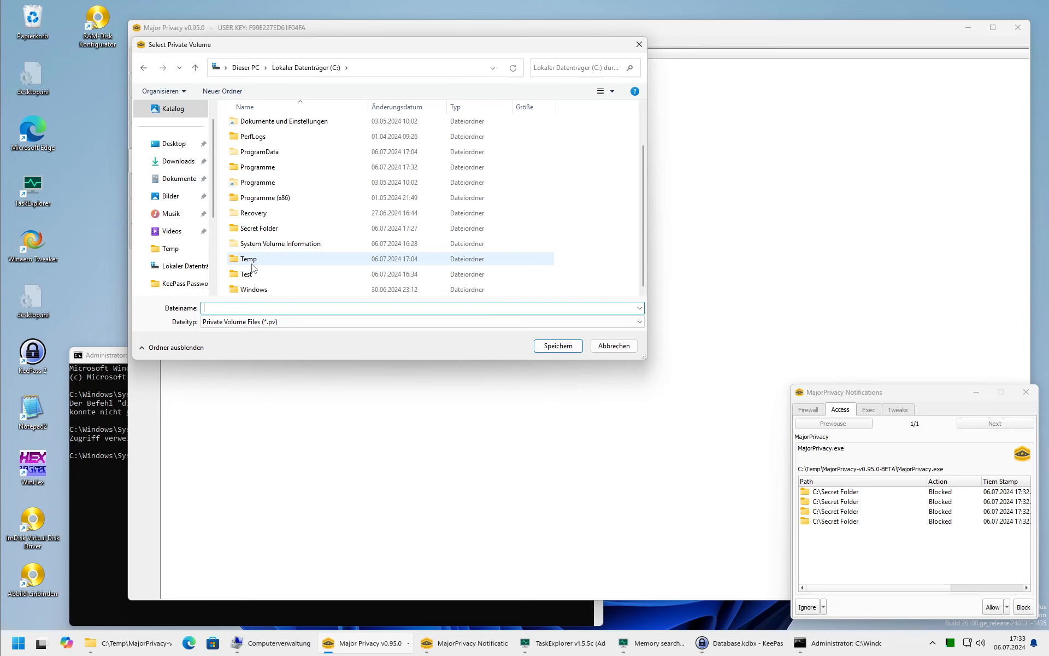
double_click(251, 273)
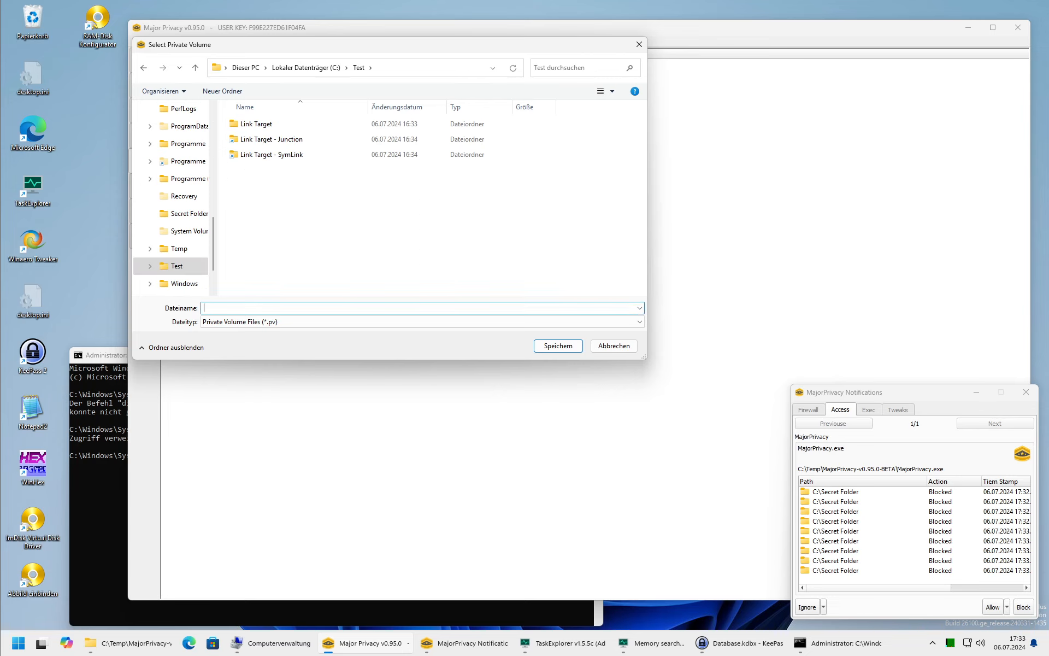
click(306, 68)
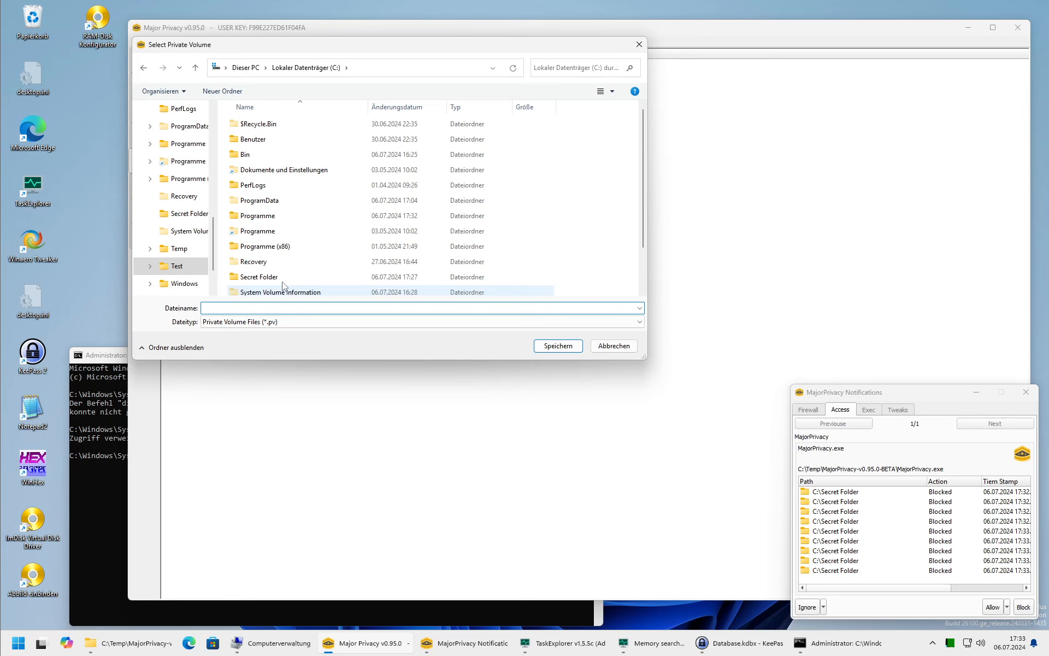
scroll(283, 285, down, 1)
double_click(254, 264)
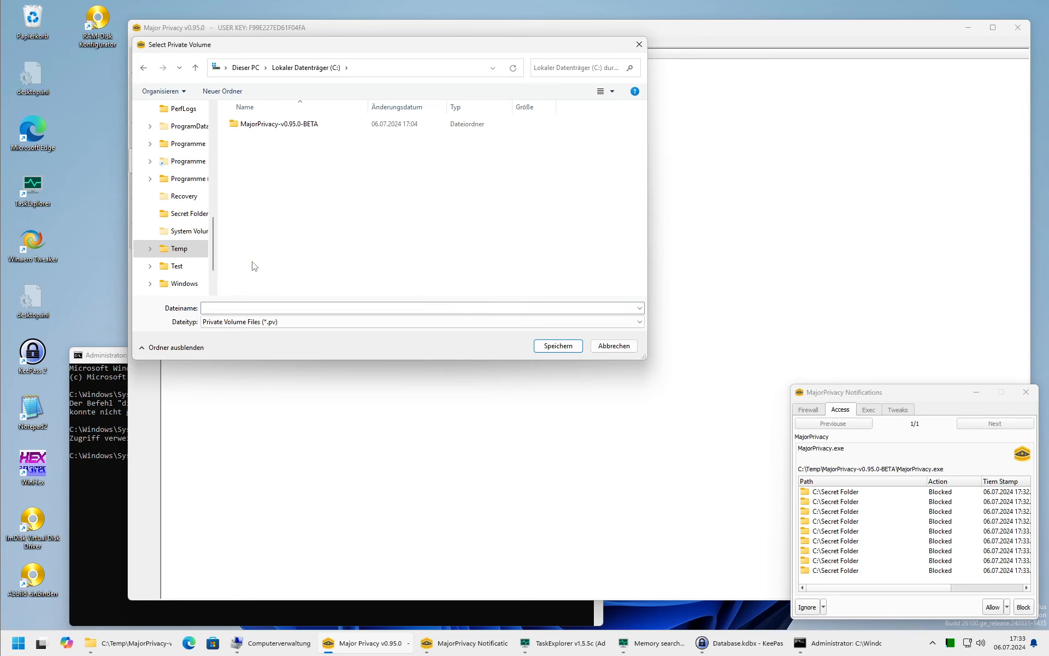
scroll(181, 224, up, 10)
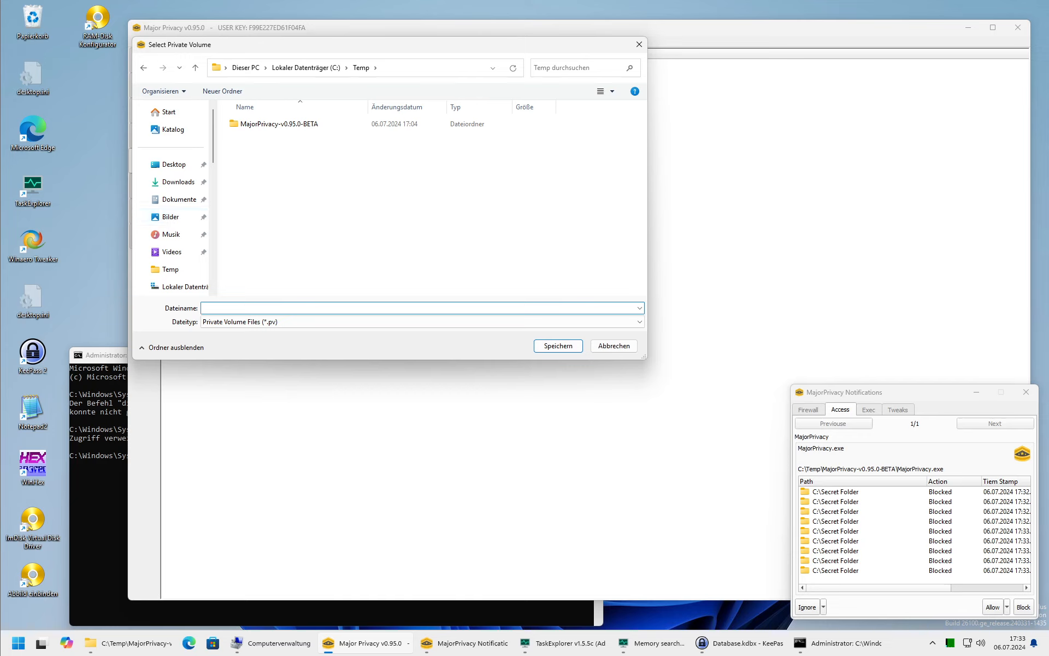
text(SecretVolume.pv)
Create SecretVolume.pv with a password and the 2097152 KB size, accepting the short-password warnings.
click(558, 346)
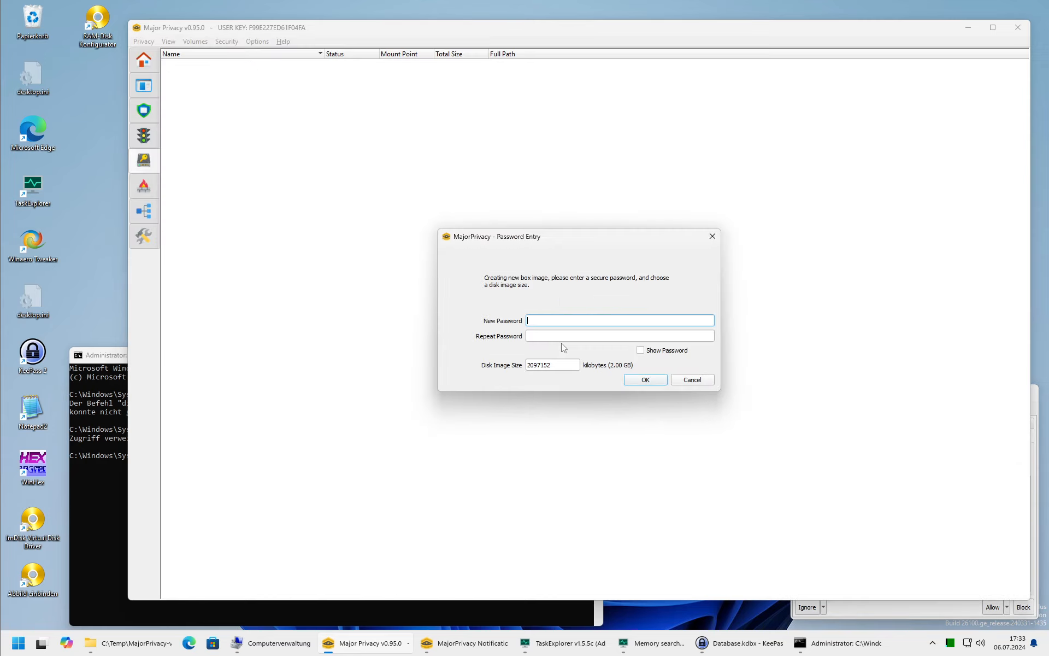
text(•••)
key(Tab)
text(••)
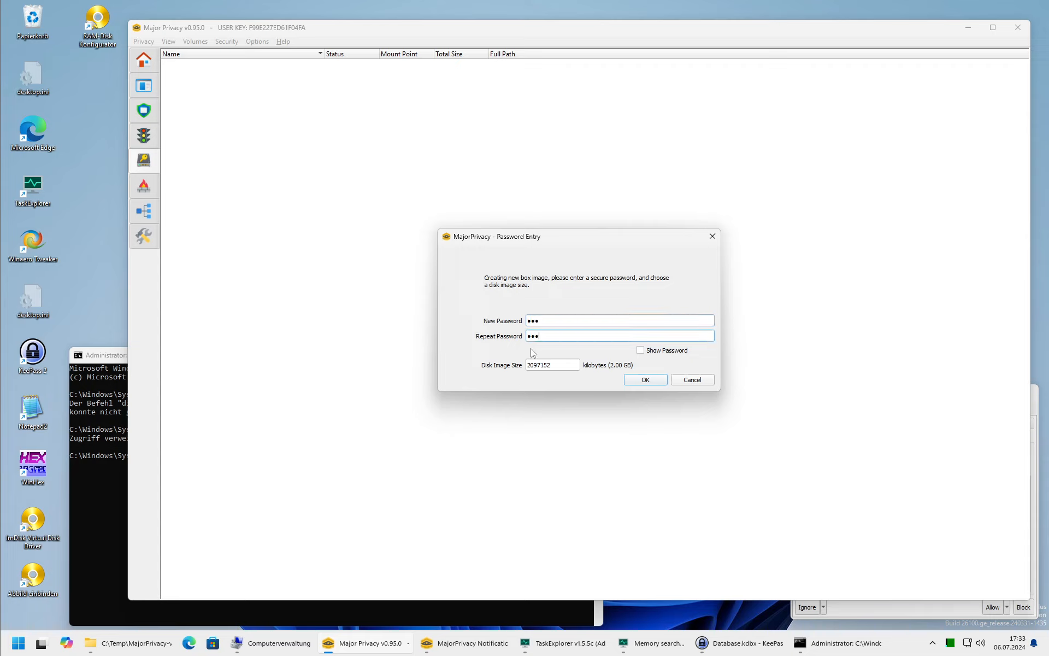
click(640, 377)
click(640, 345)
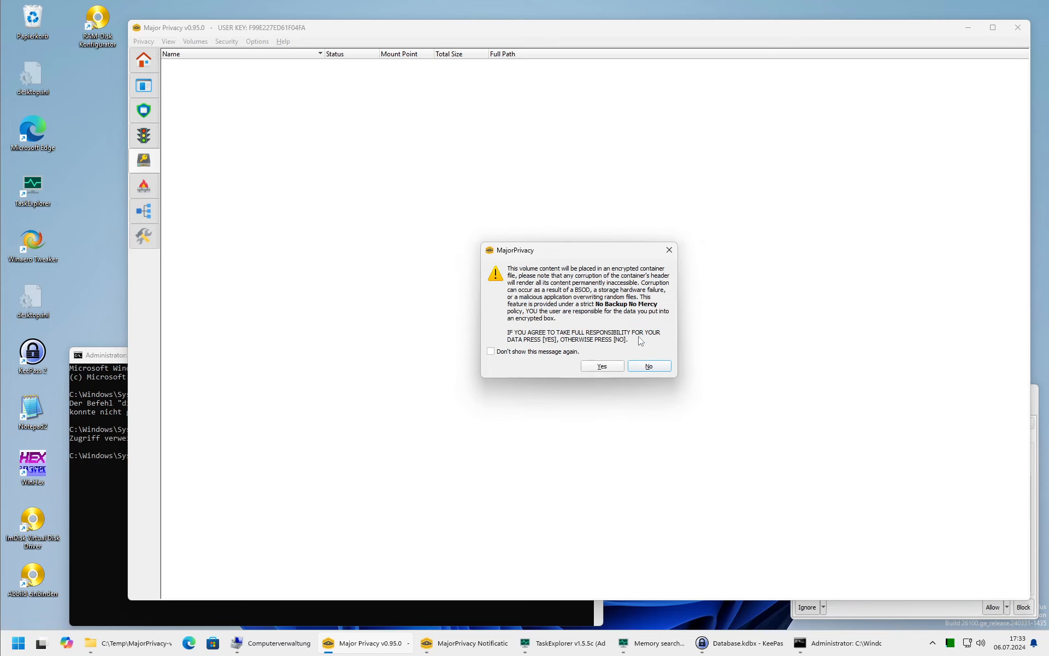
click(569, 352)
click(596, 366)
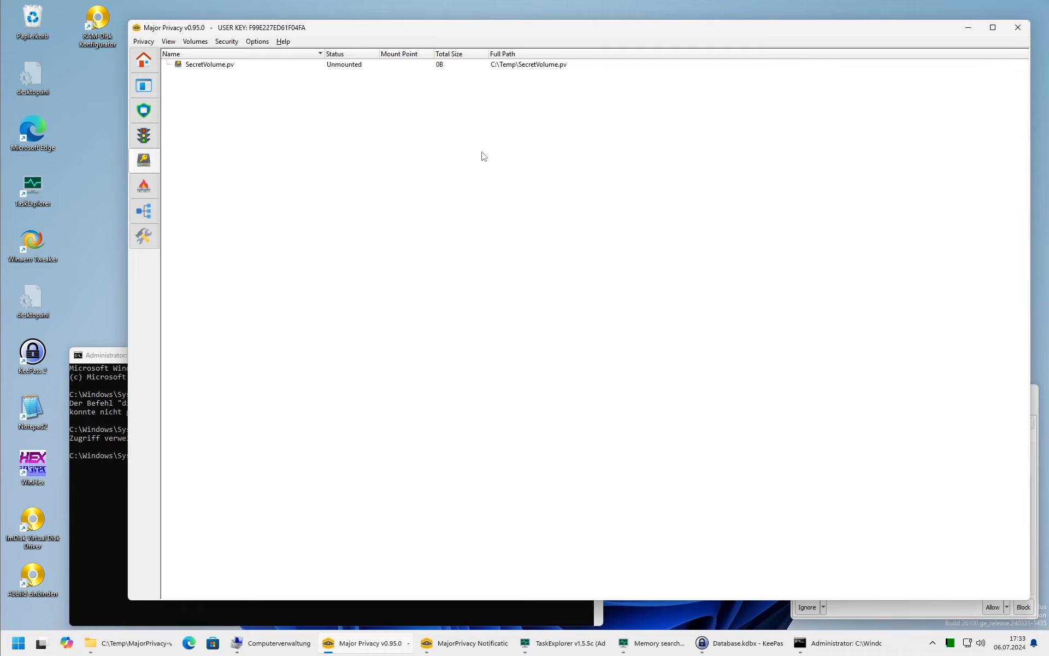
right_click(226, 69)
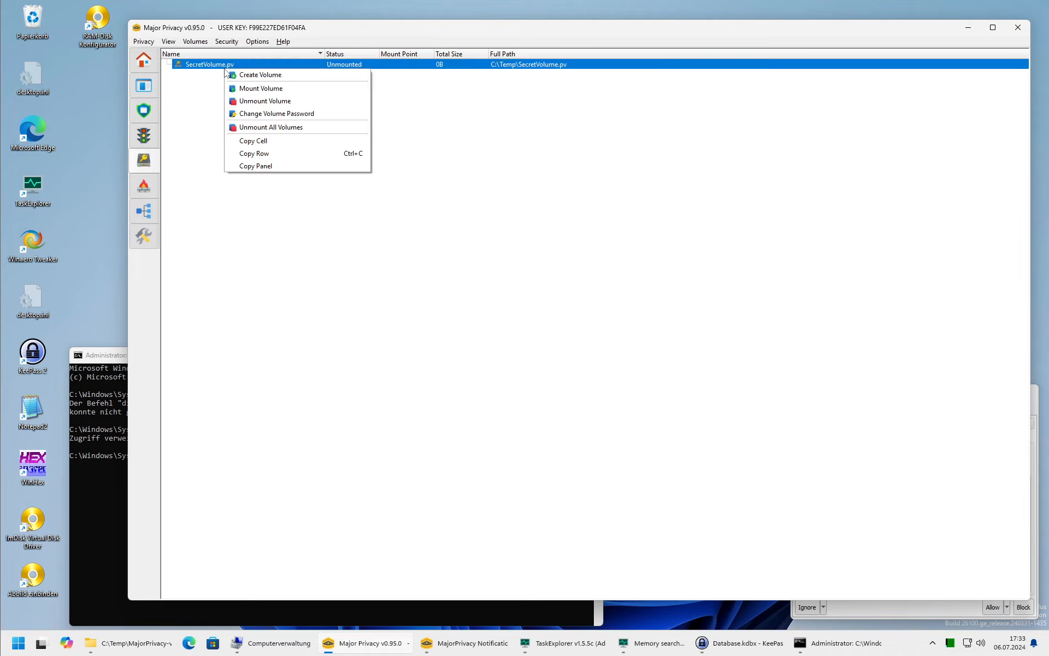
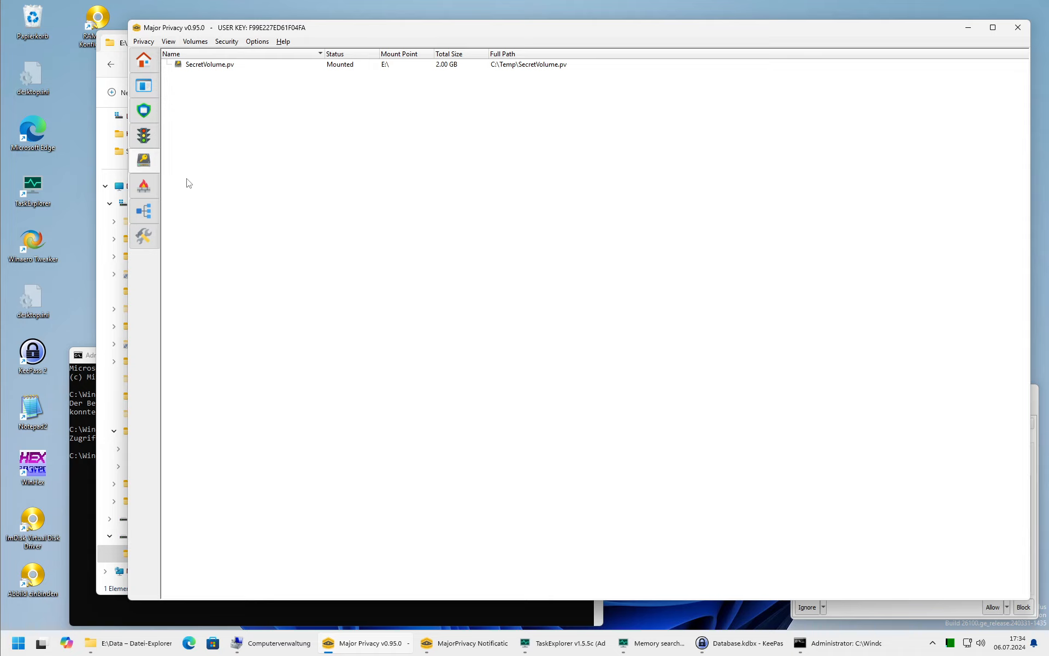
Unmount the SecretVolume.pv volume from the volume list.
right_click(222, 66)
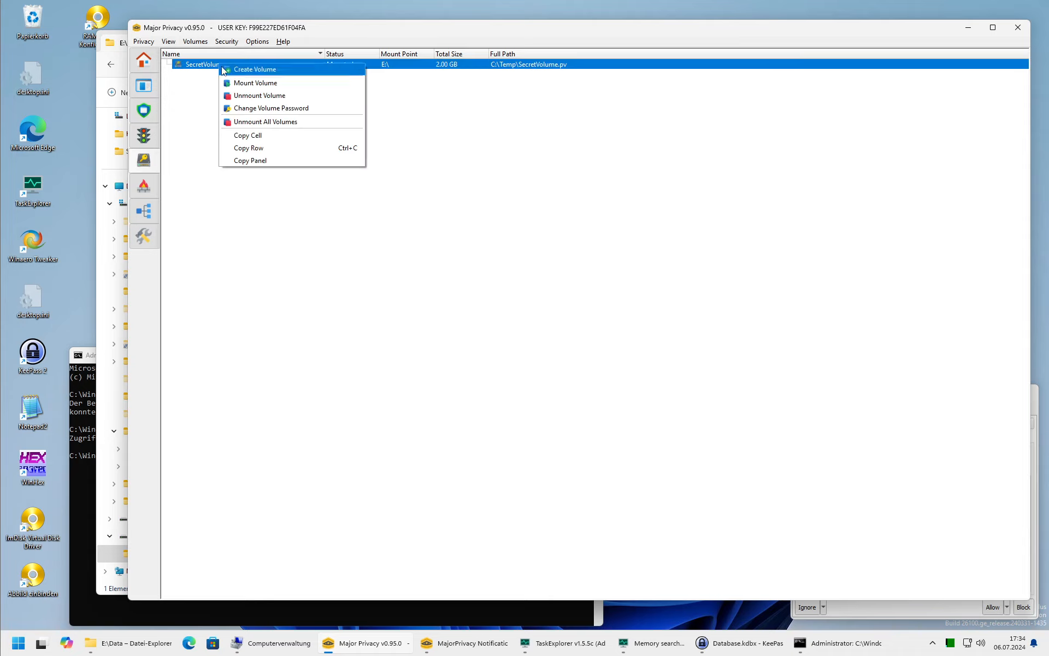
click(260, 96)
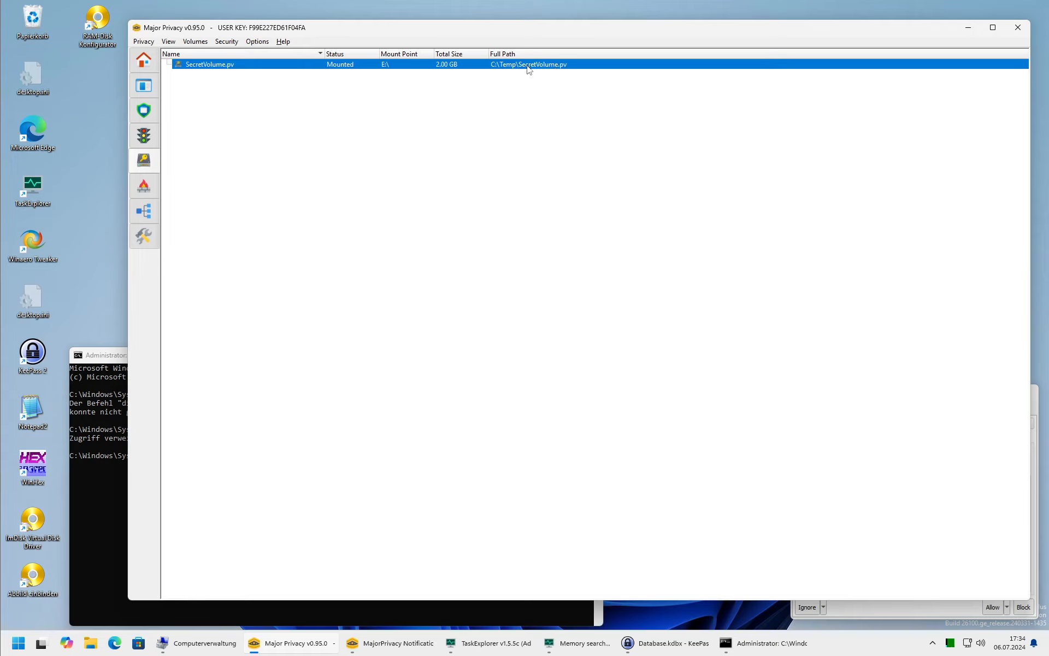
right_click(542, 64)
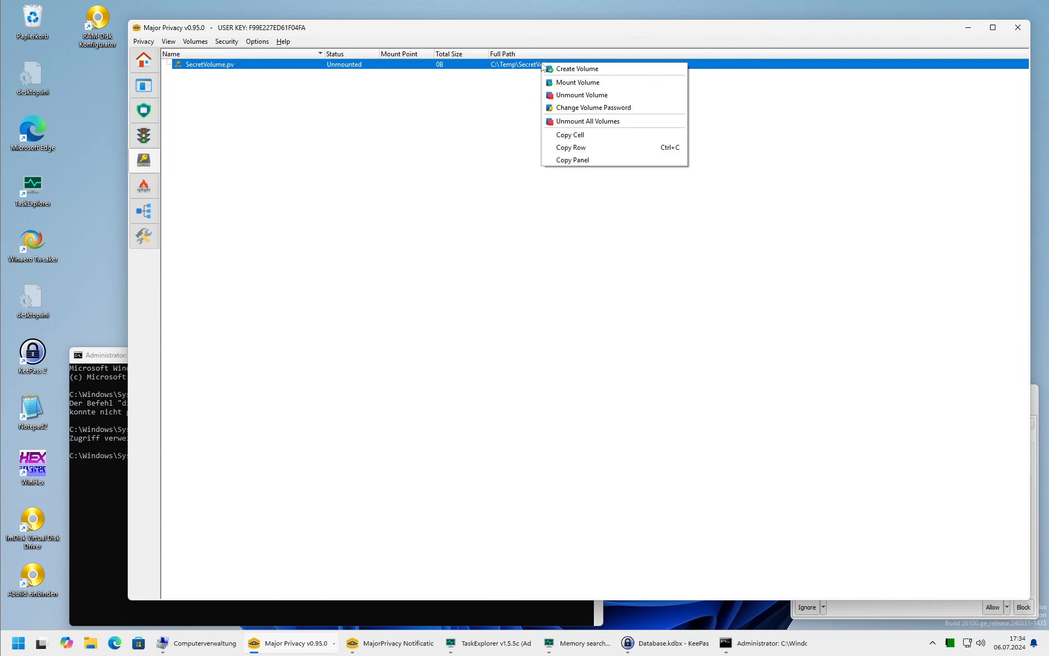
click(569, 134)
Go to the program access rules page and show the rules for All Programs.
click(144, 135)
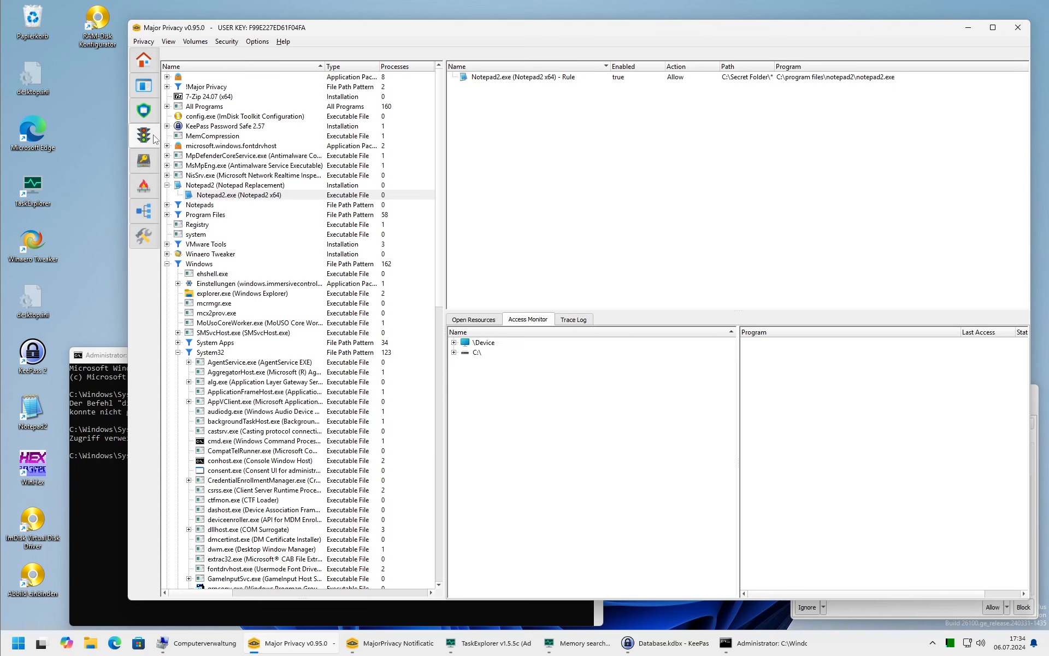
right_click(518, 120)
click(203, 106)
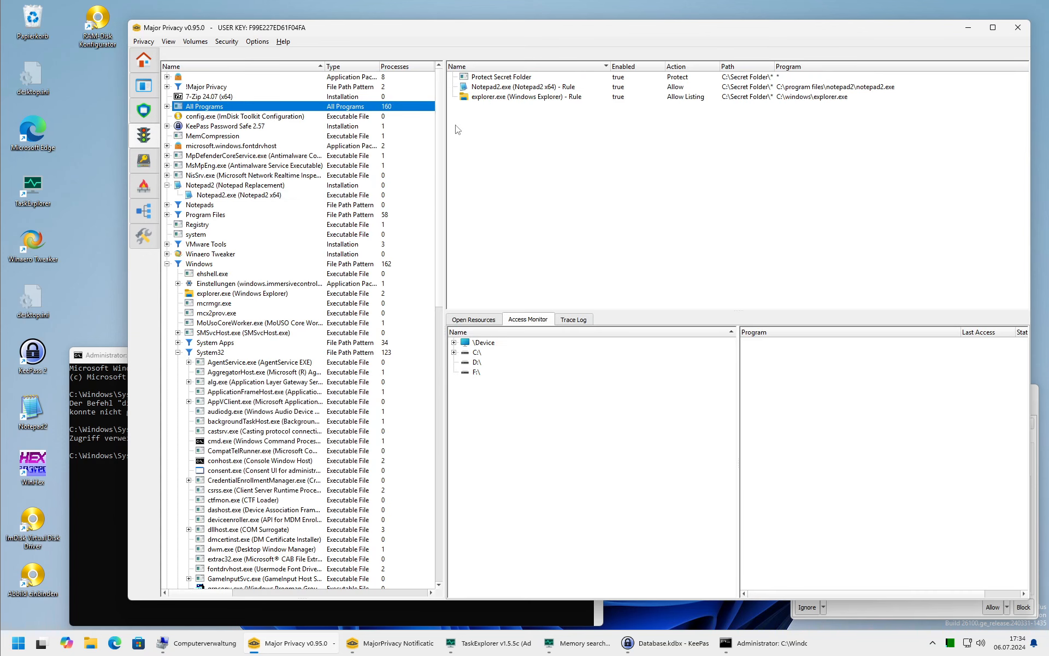
right_click(517, 128)
Create rule 'Protect Volume' with path C:\Temp\SecretVolume.pv/* and action Protect.
click(532, 133)
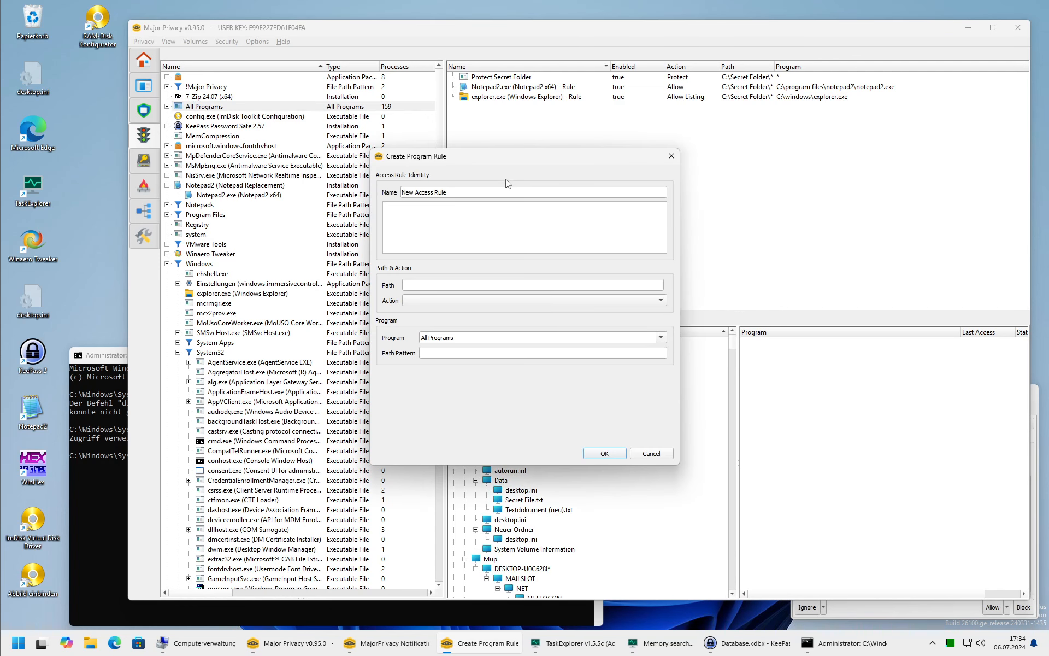
key(ctrl+a)
text(Pr)
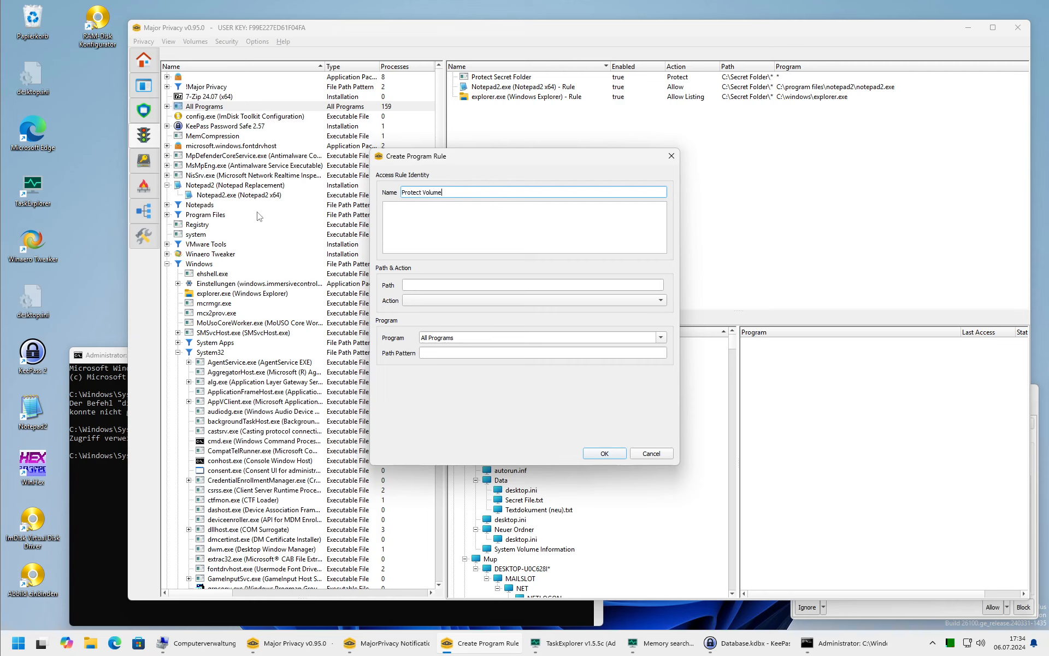
click(416, 285)
key(ctrl+v)
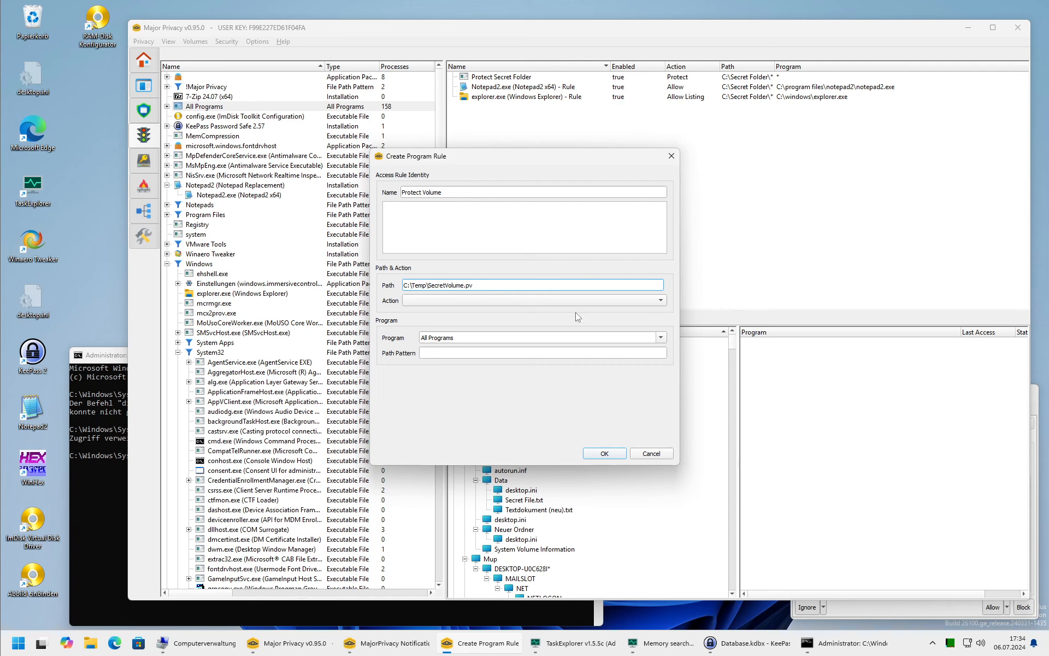
text(/*)
key(shift+Home)
key(Right)
click(456, 301)
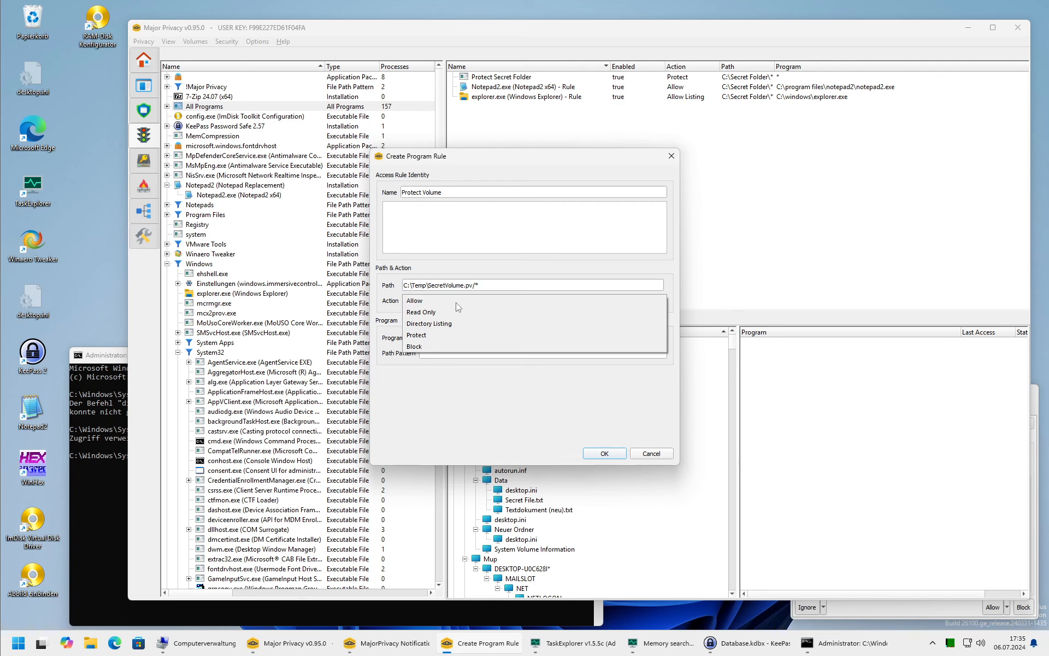
click(427, 335)
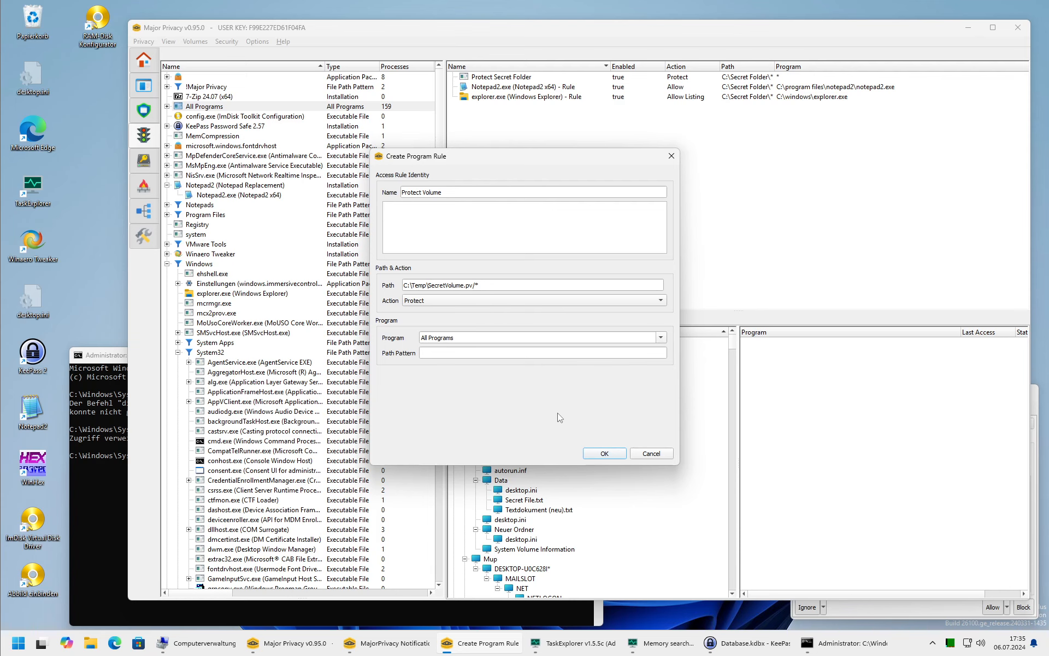
click(605, 457)
right_click(543, 158)
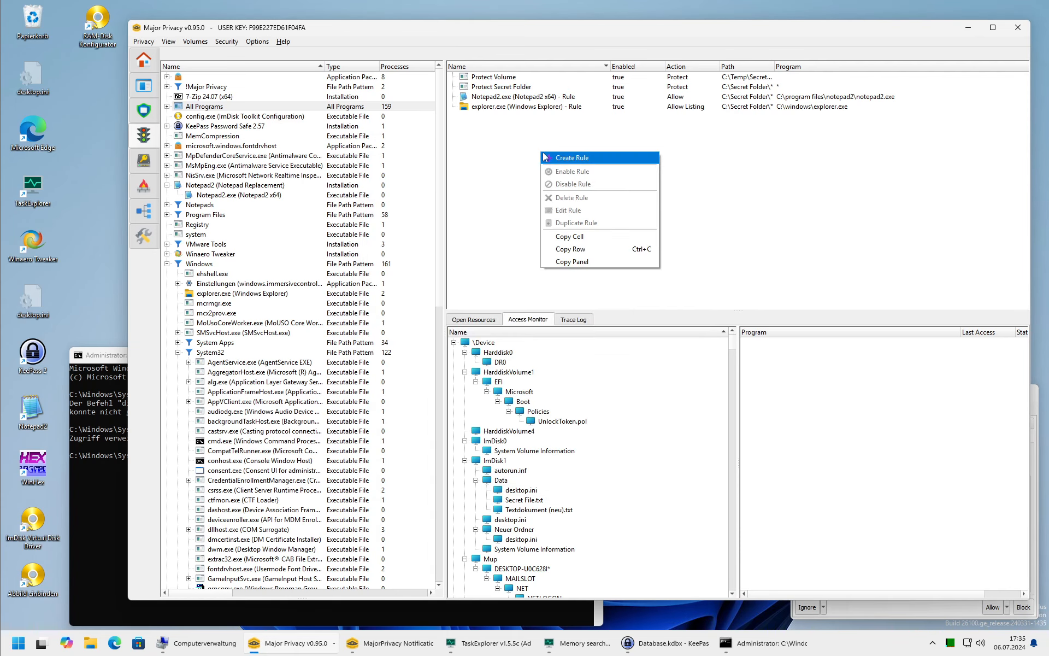
Start rule 'Explore Volume' on the pasted volume path with action Directory Listing.
click(571, 158)
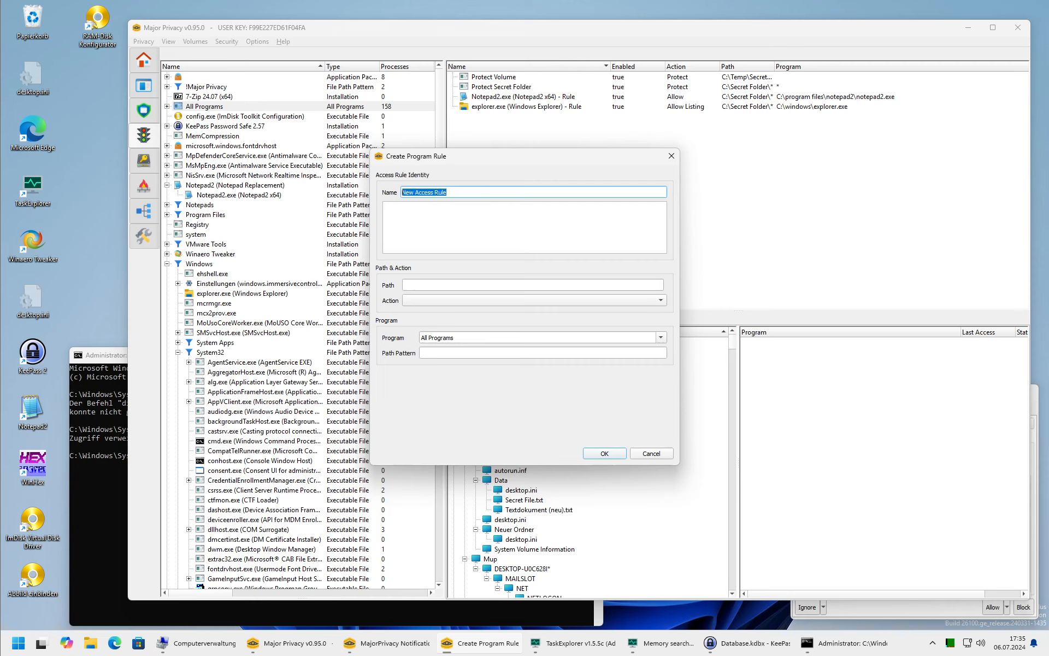
text(Explore VOlume)
key(Right)
click(464, 301)
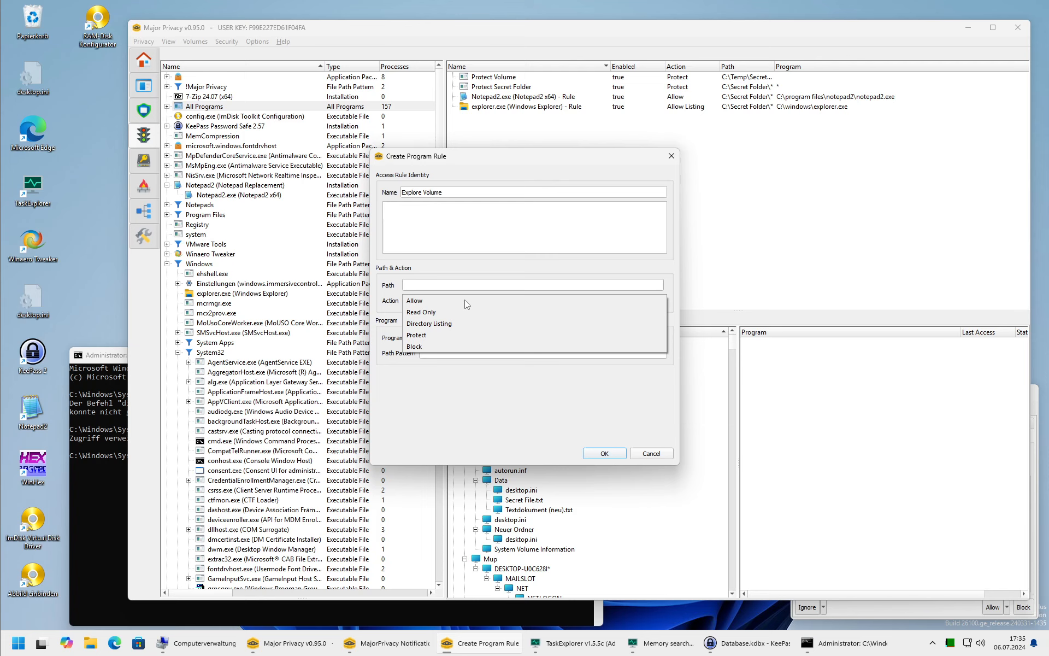
click(465, 300)
key(shift+Tab)
key(ctrl+v)
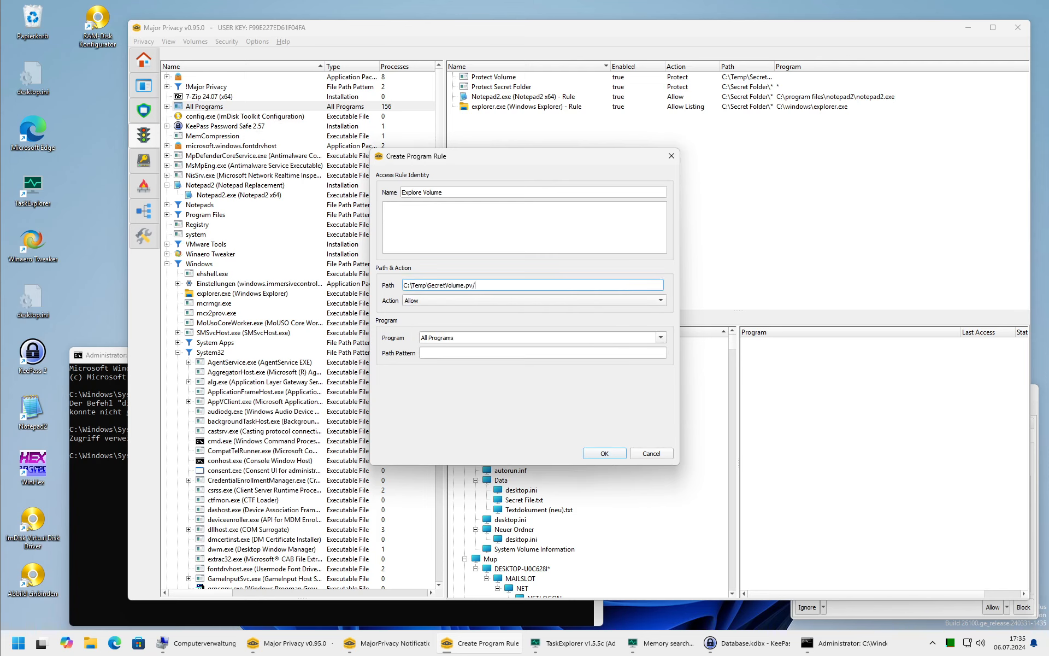
click(500, 302)
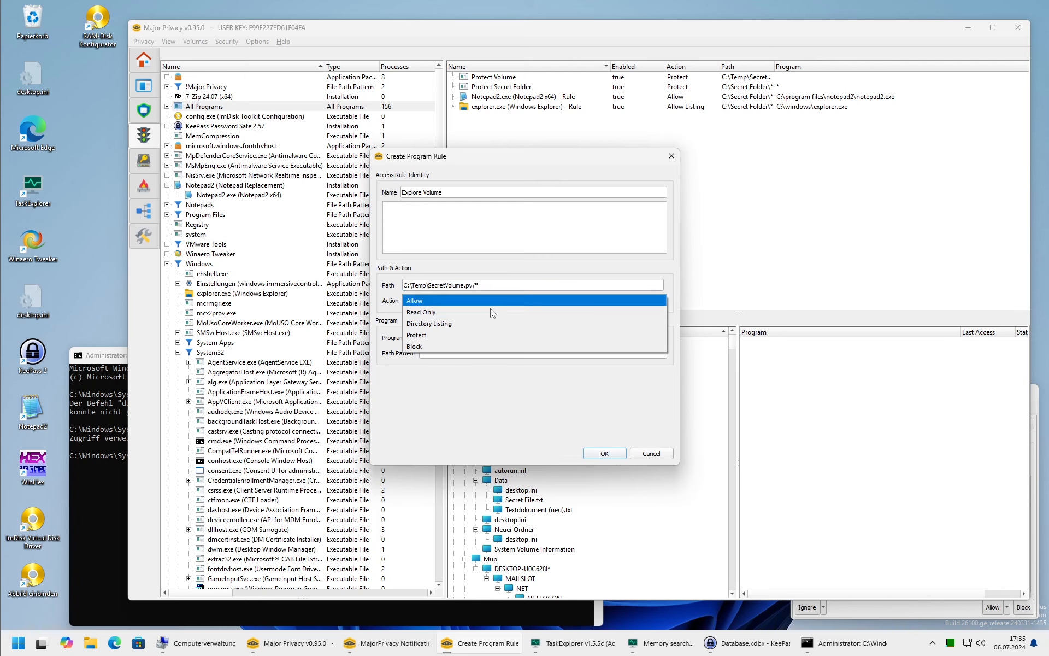
click(457, 320)
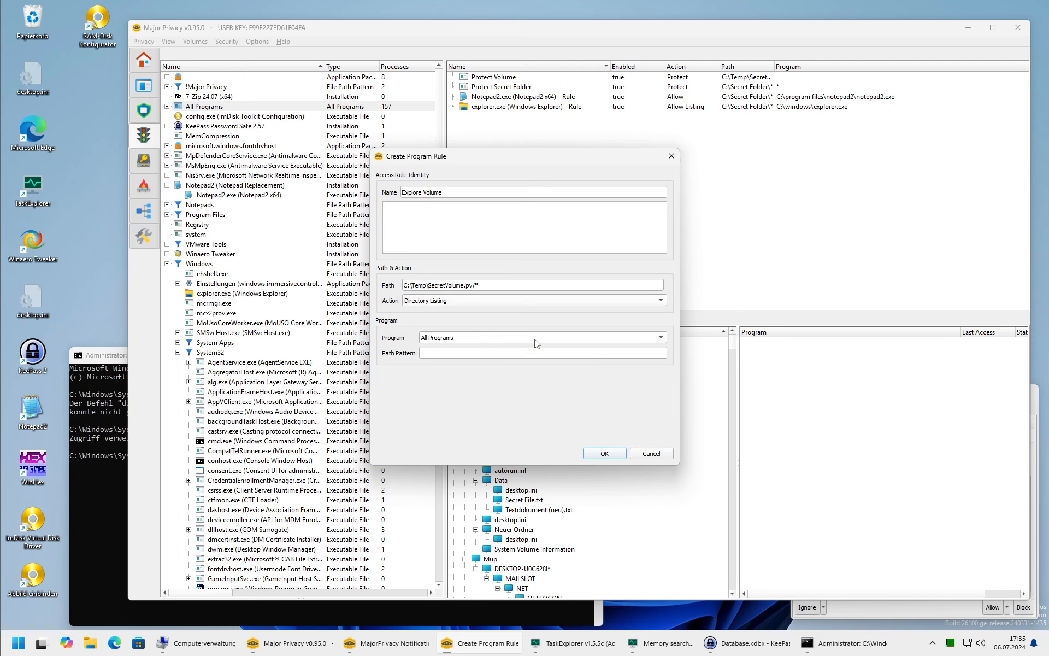
Set the rule's program path pattern to C:\Windows\Explorer.exe and save it.
click(661, 338)
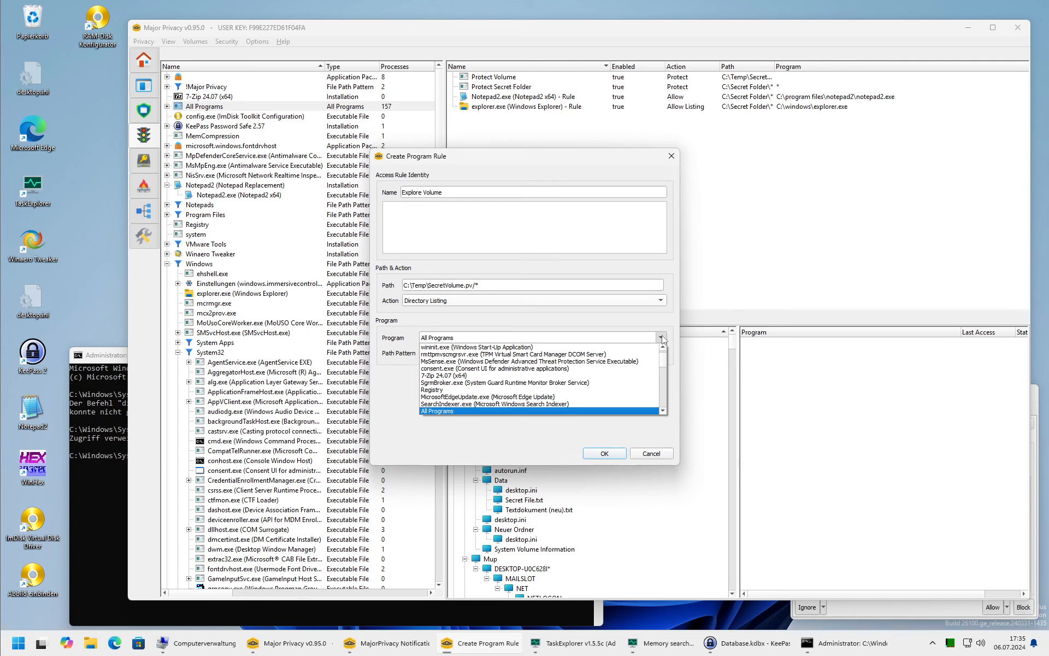
drag(664, 360, 664, 407)
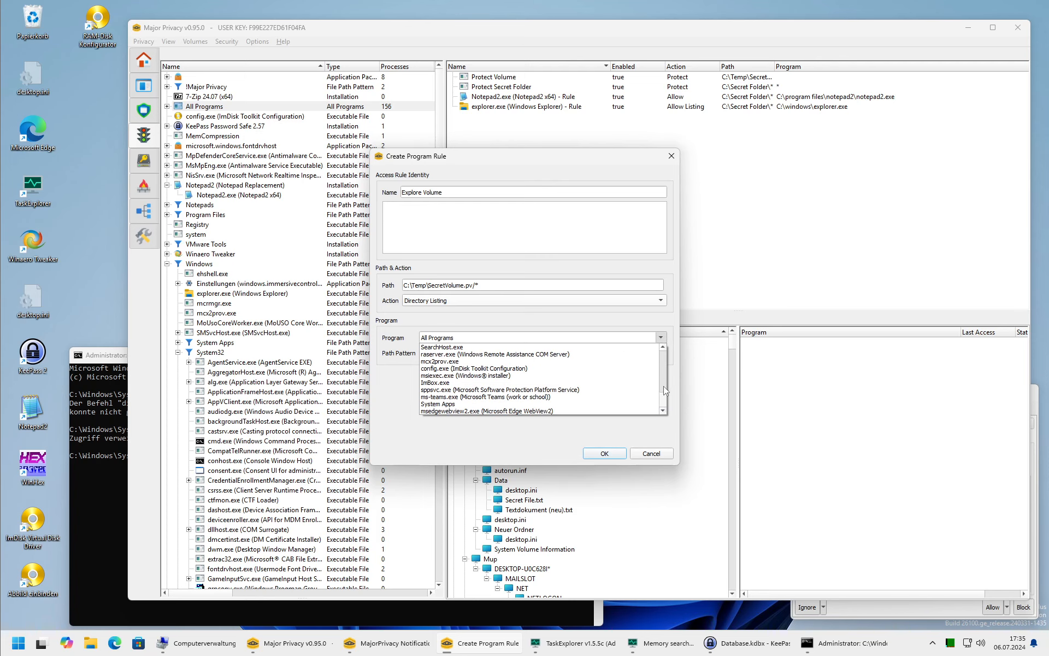
scroll(664, 374, down, 5)
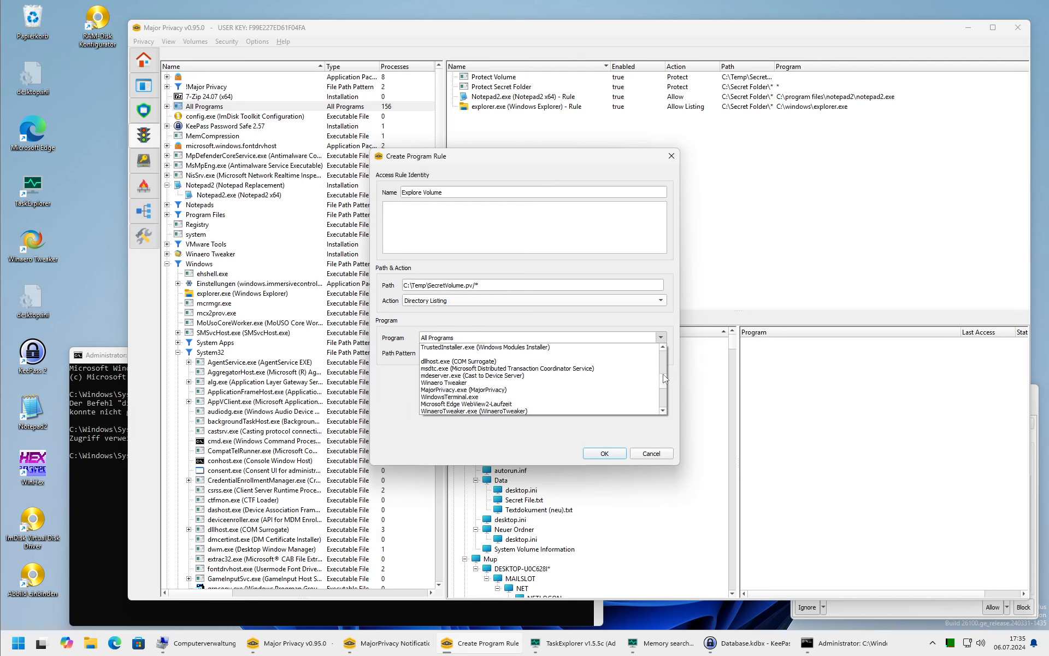
click(490, 454)
click(516, 351)
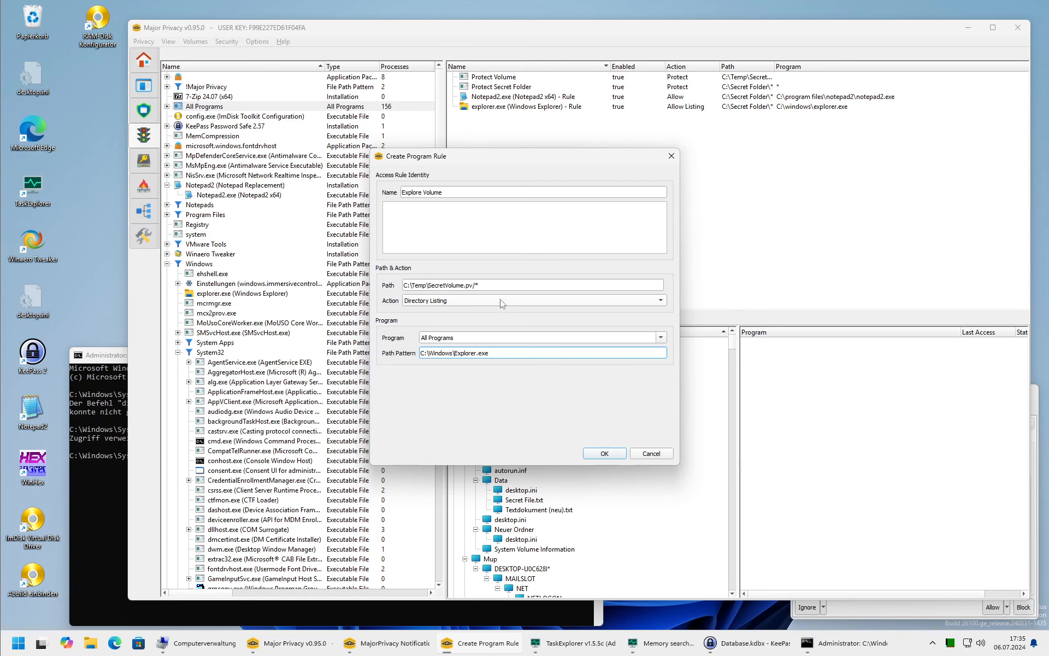
click(605, 453)
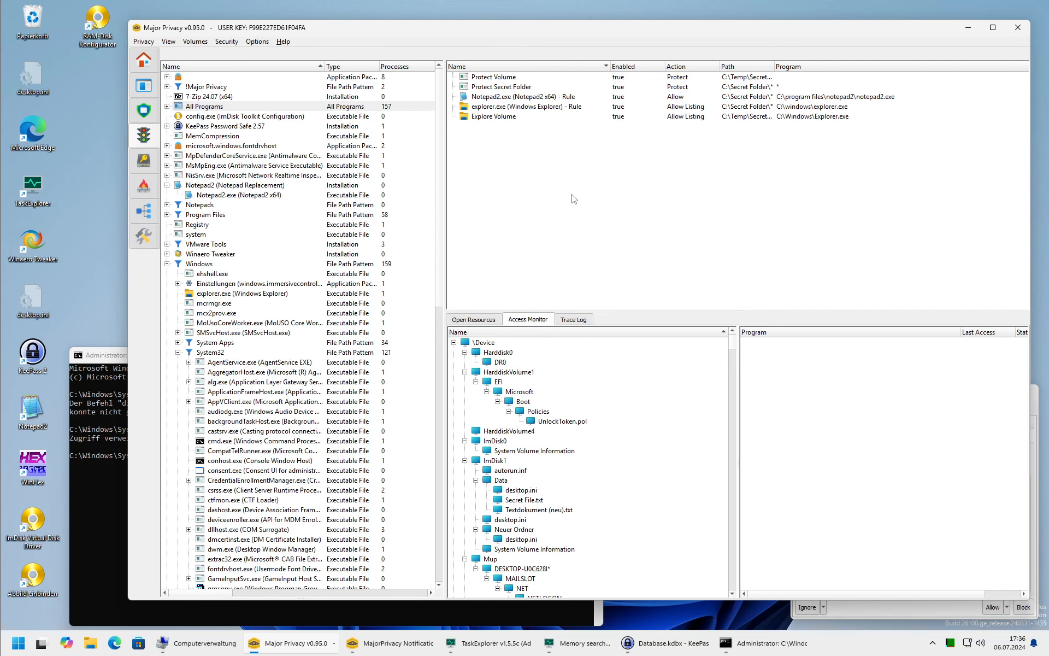
Widen the Path column, sort the rules by path, and select Explore Volume.
drag(779, 68, 824, 67)
click(808, 68)
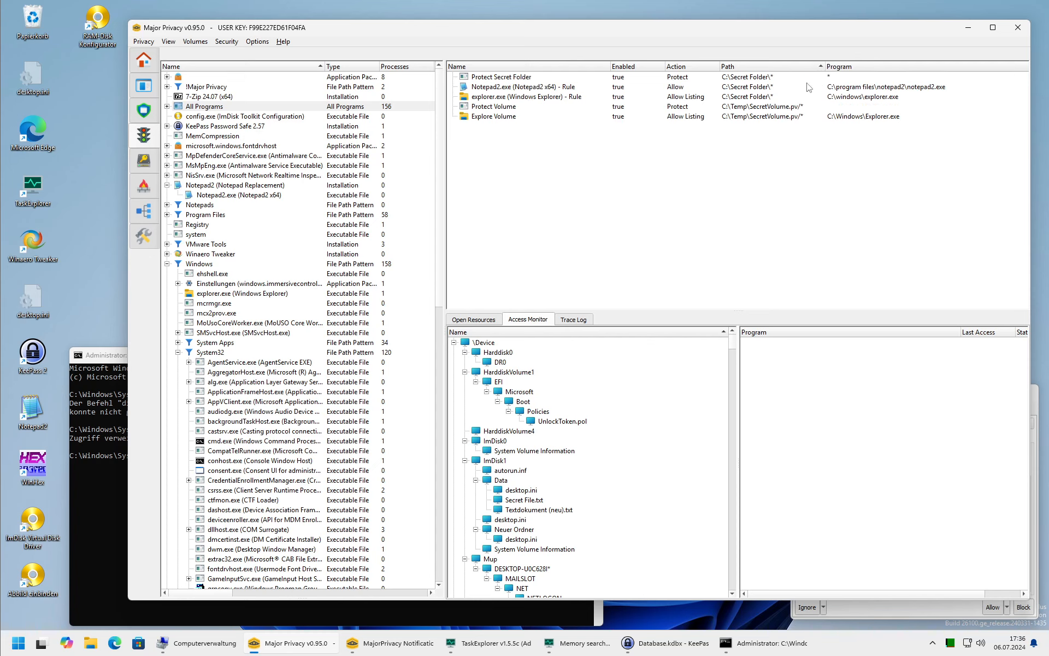
click(857, 117)
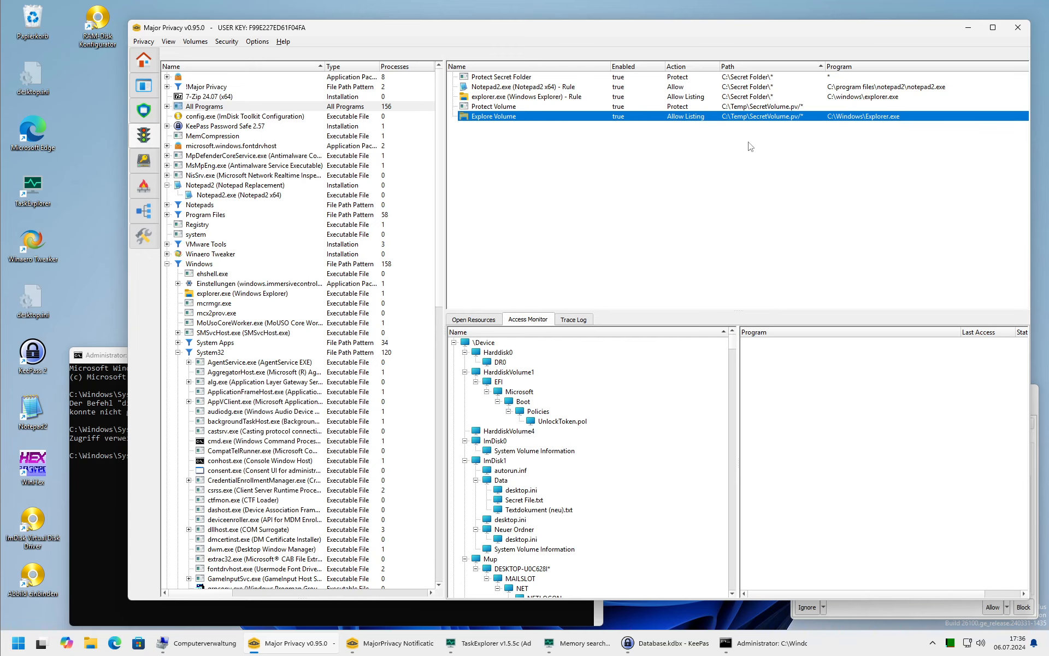
Mount SecretVolume.pv again as drive E:, confirming its password.
click(144, 162)
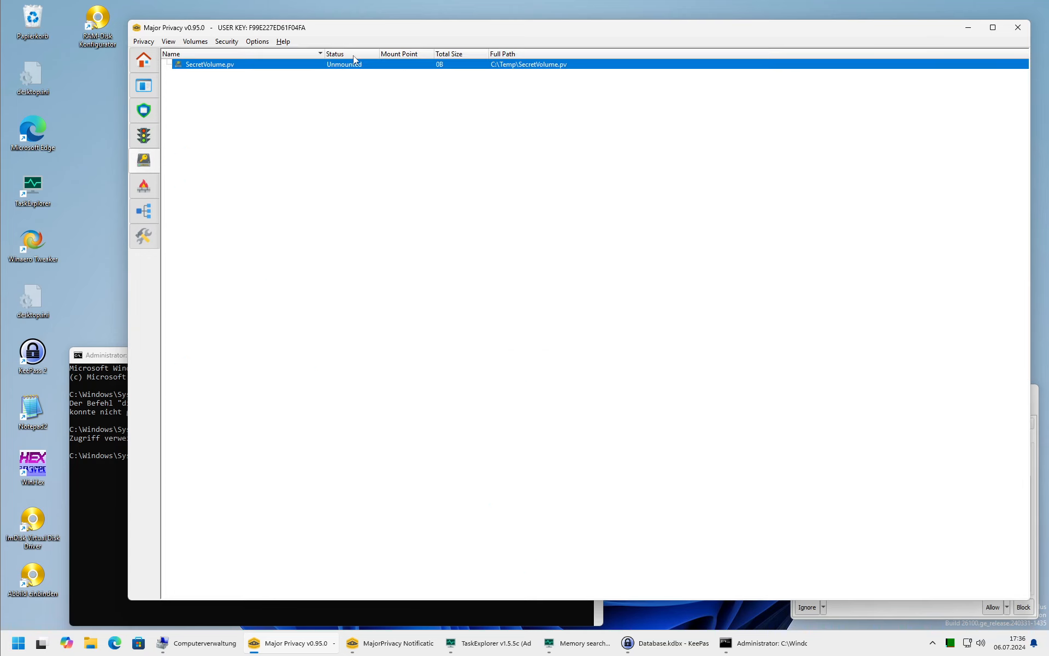
right_click(343, 66)
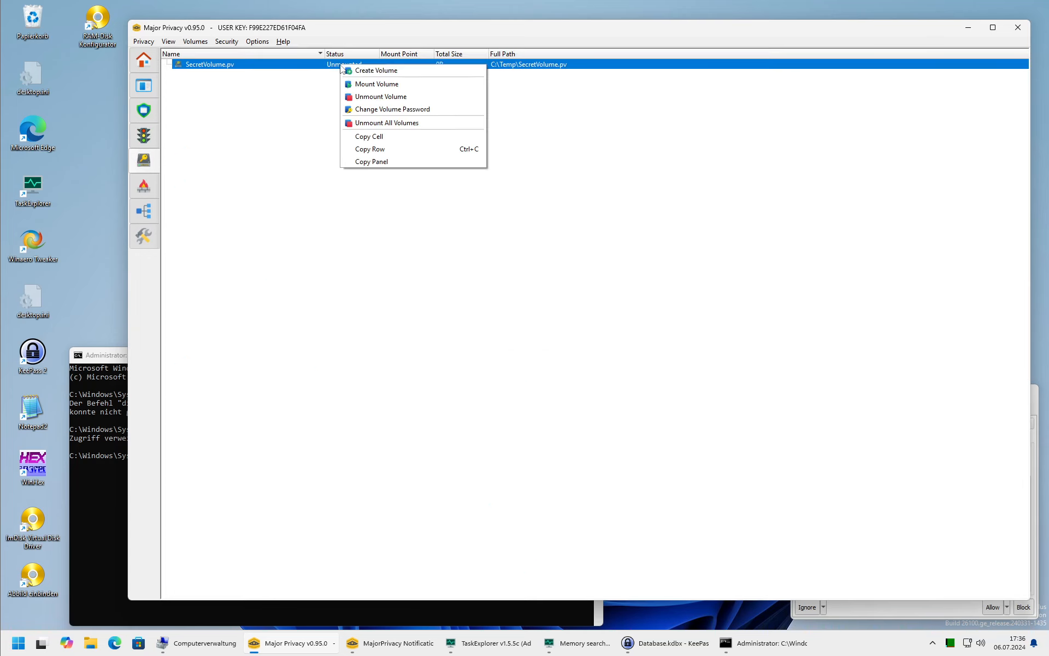
click(378, 85)
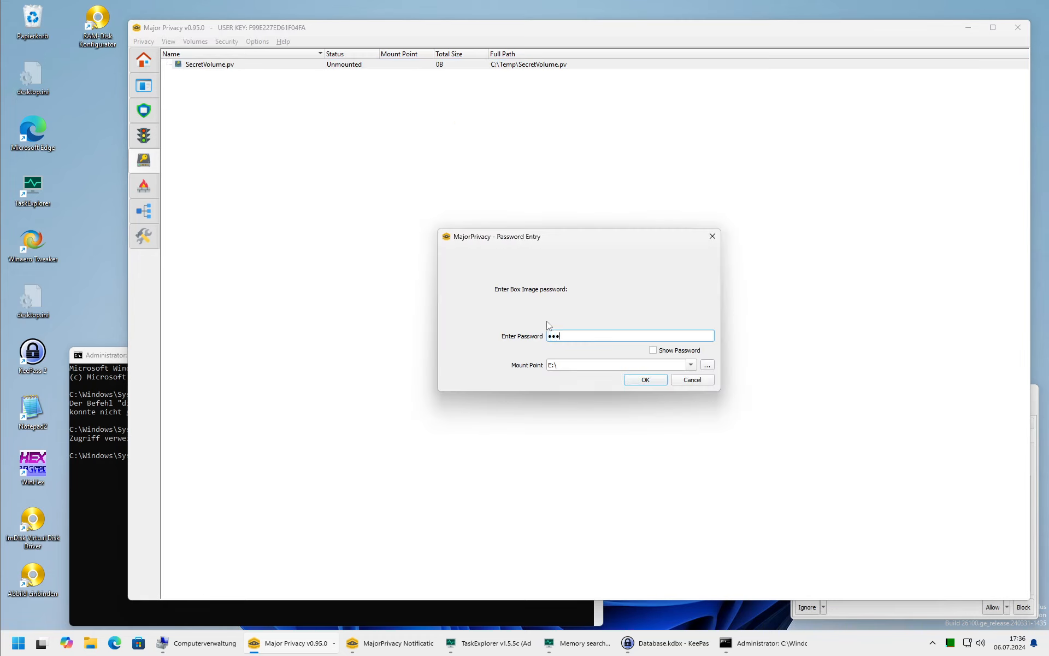
click(654, 377)
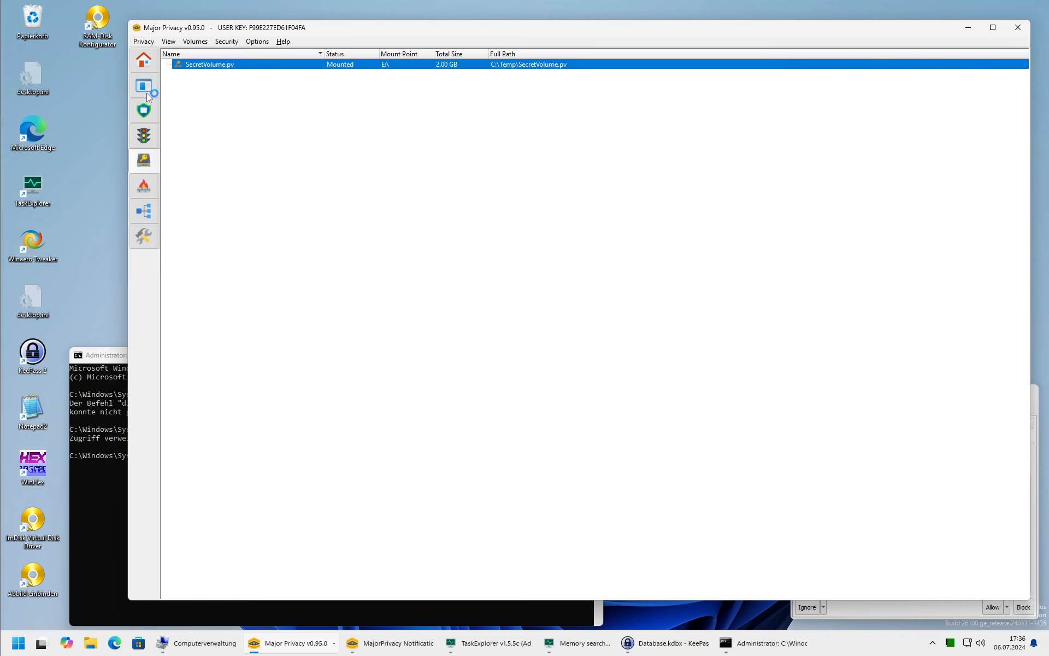
Review the Explore Volume and Protect Volume rules and ignore both blocked-access notifications.
click(144, 135)
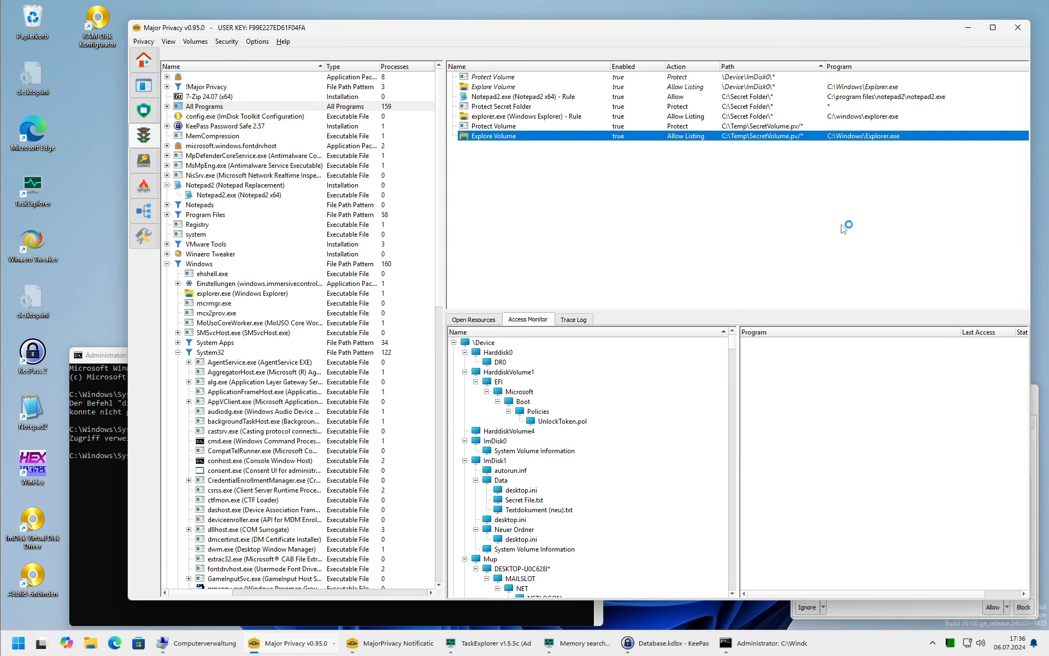
click(503, 86)
click(501, 78)
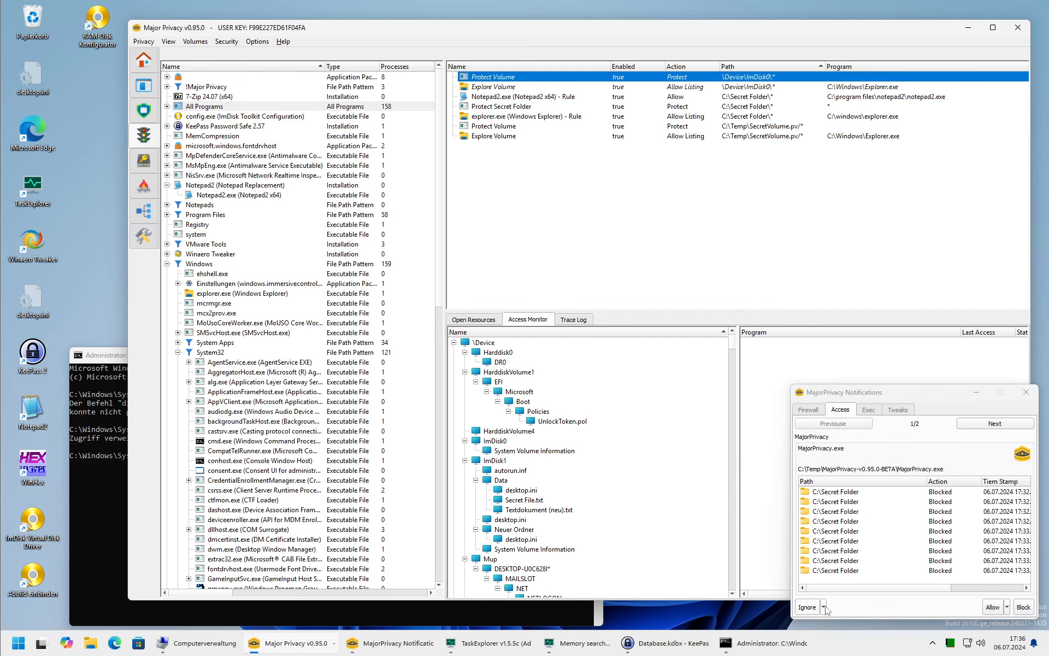
click(807, 607)
click(807, 607)
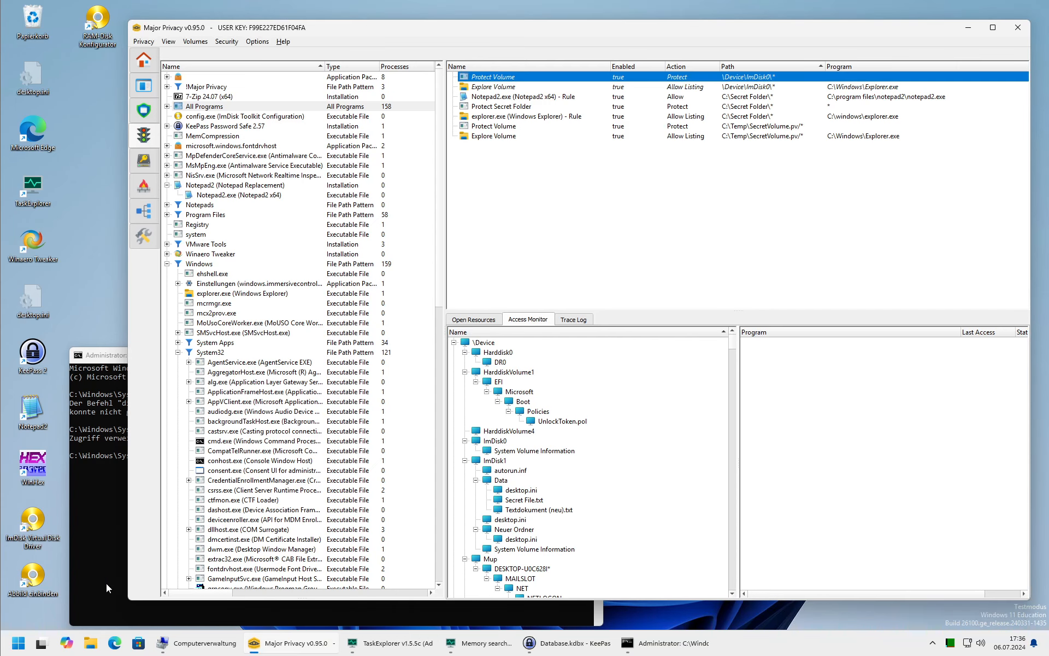
Try opening E:\Data\Secret File.txt in Notepad2 and dismiss the access-denied error.
click(91, 646)
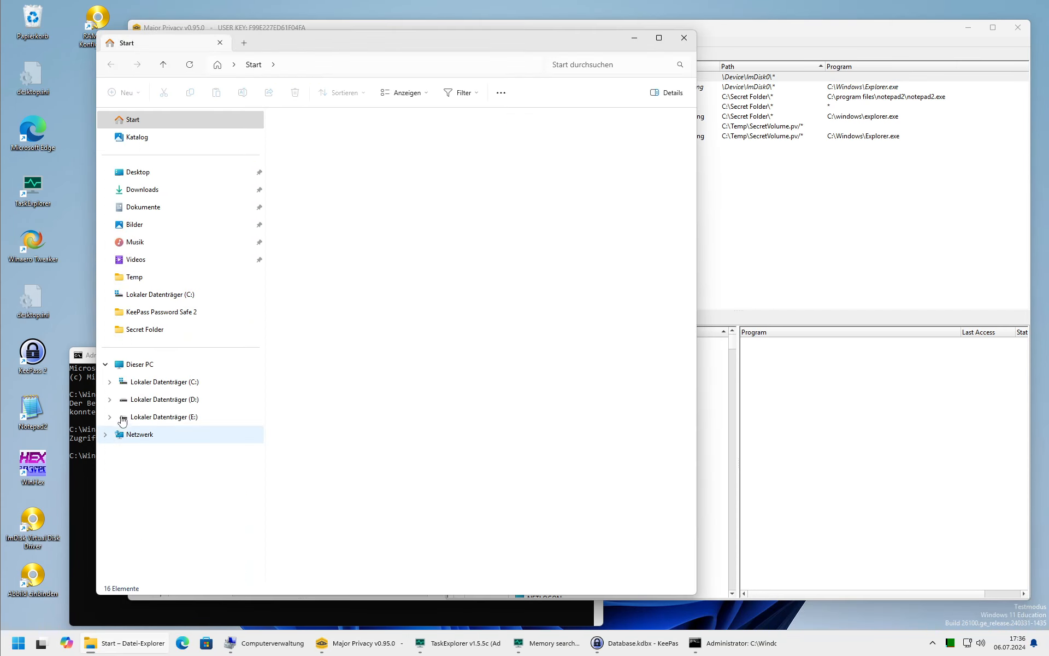
click(158, 417)
double_click(295, 134)
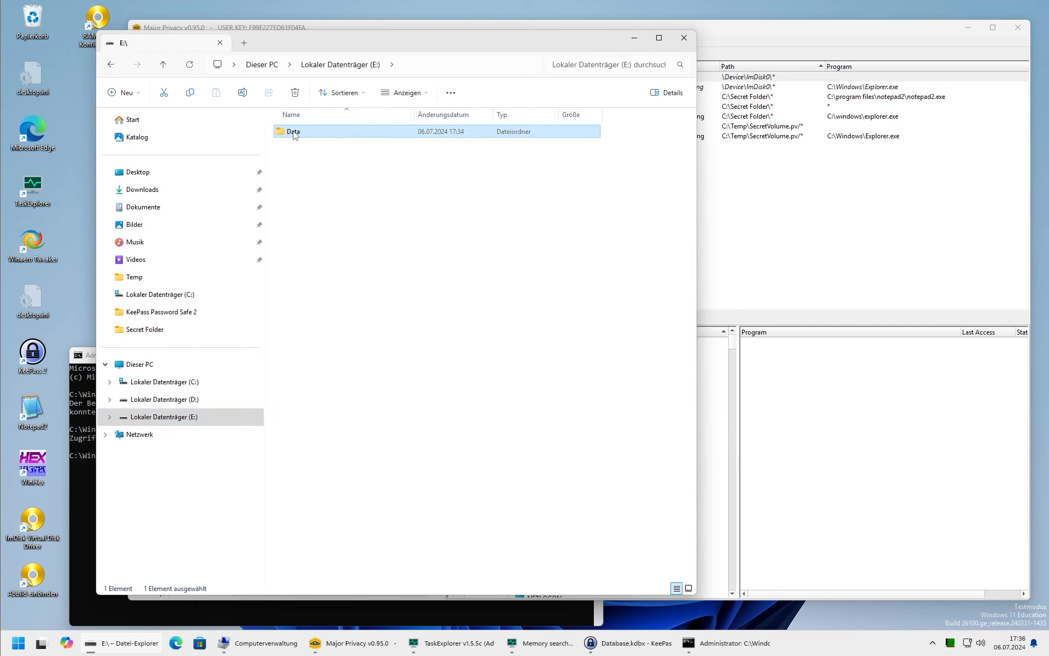
double_click(298, 134)
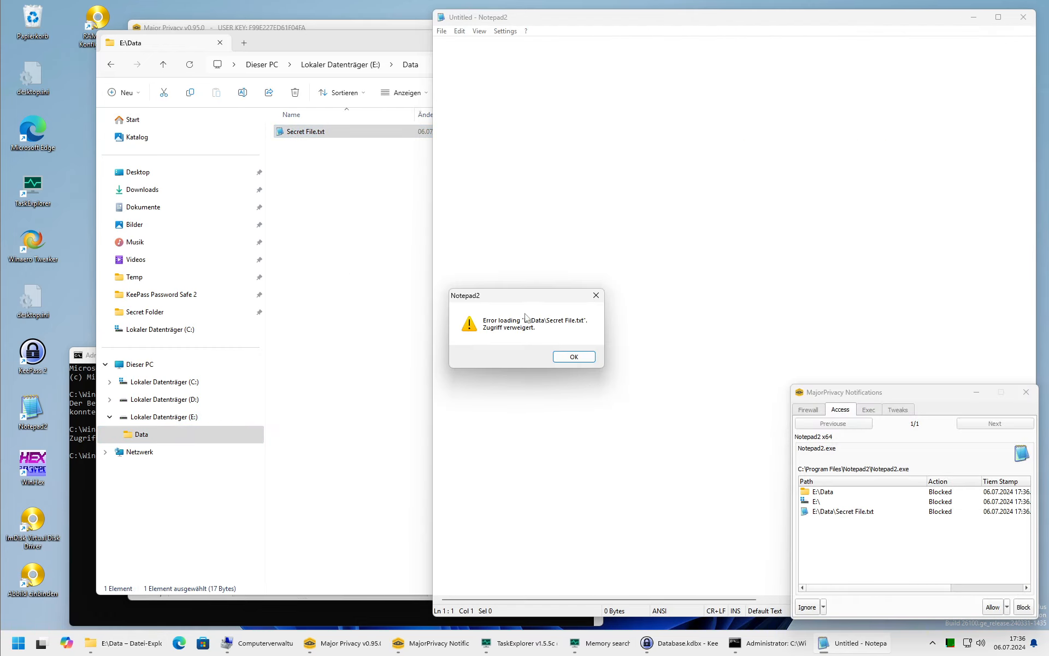
click(572, 357)
Allow Notepad2 access to the E:\Data entry and ignore the remaining E:\ notification.
click(848, 511)
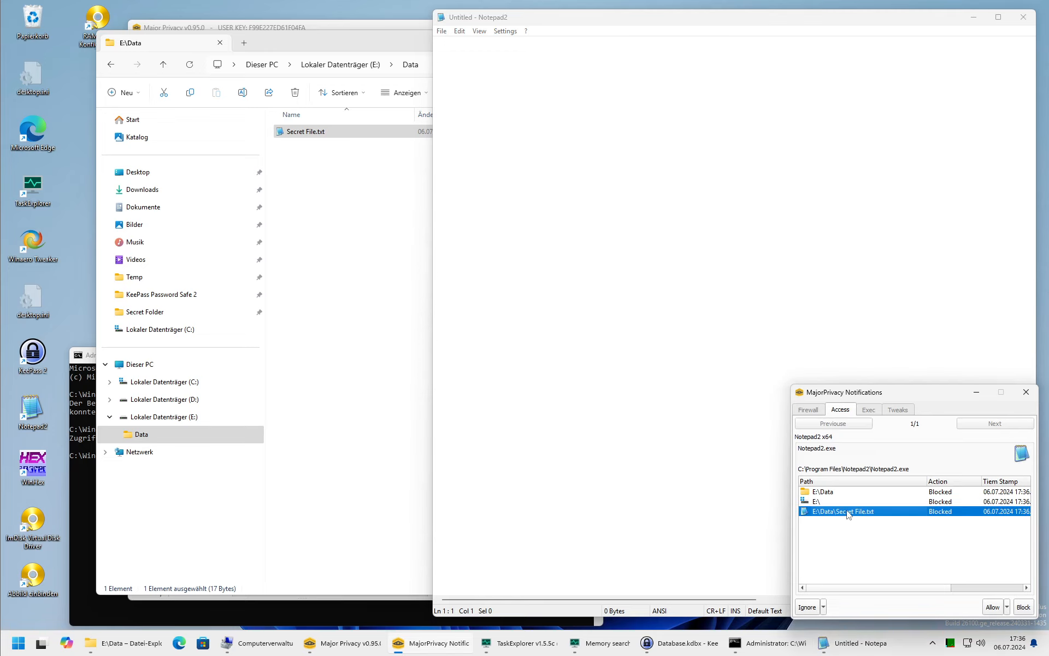
click(848, 493)
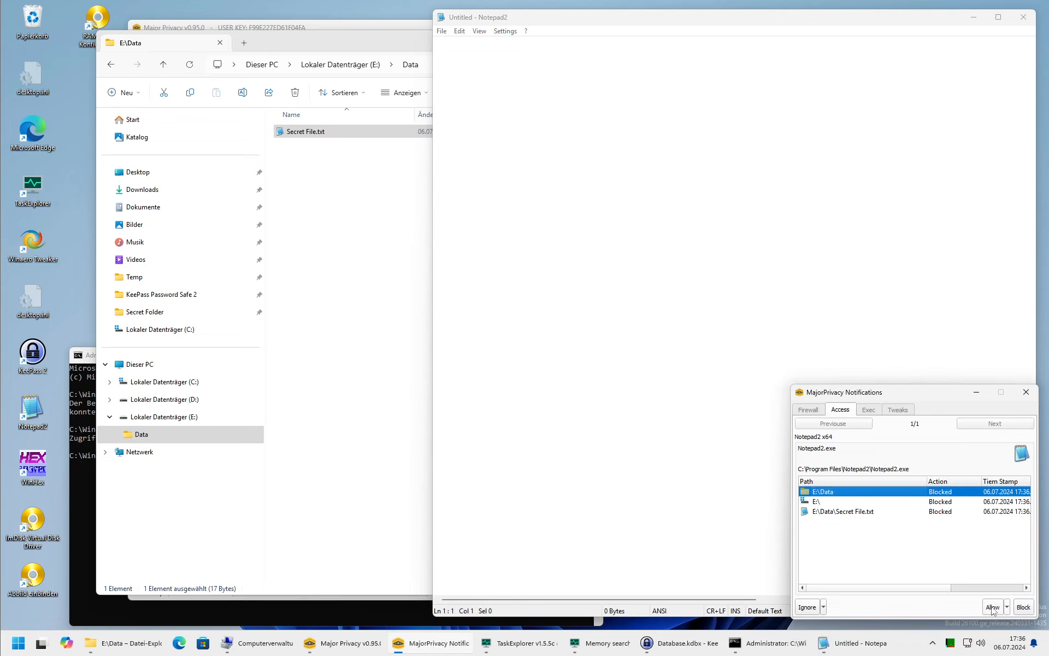
click(992, 608)
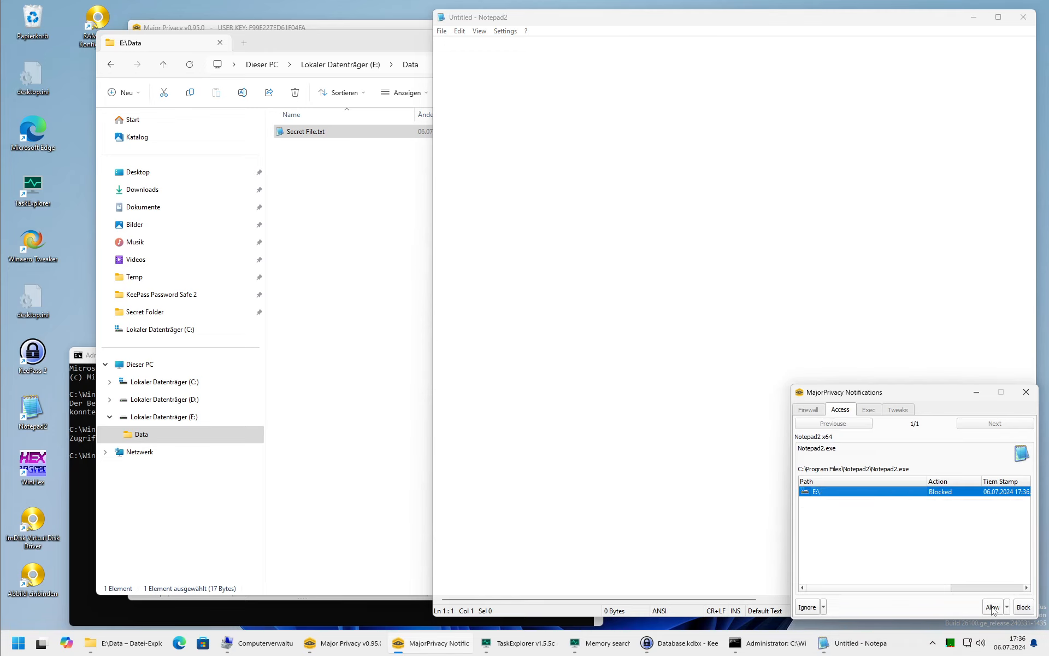
click(811, 607)
click(366, 644)
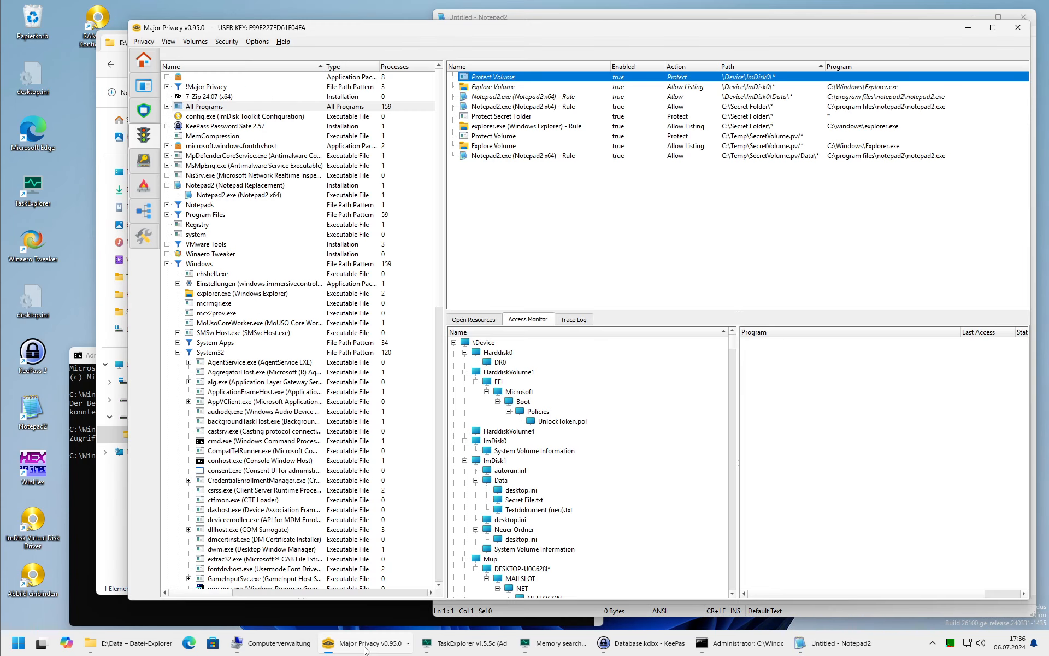
click(498, 155)
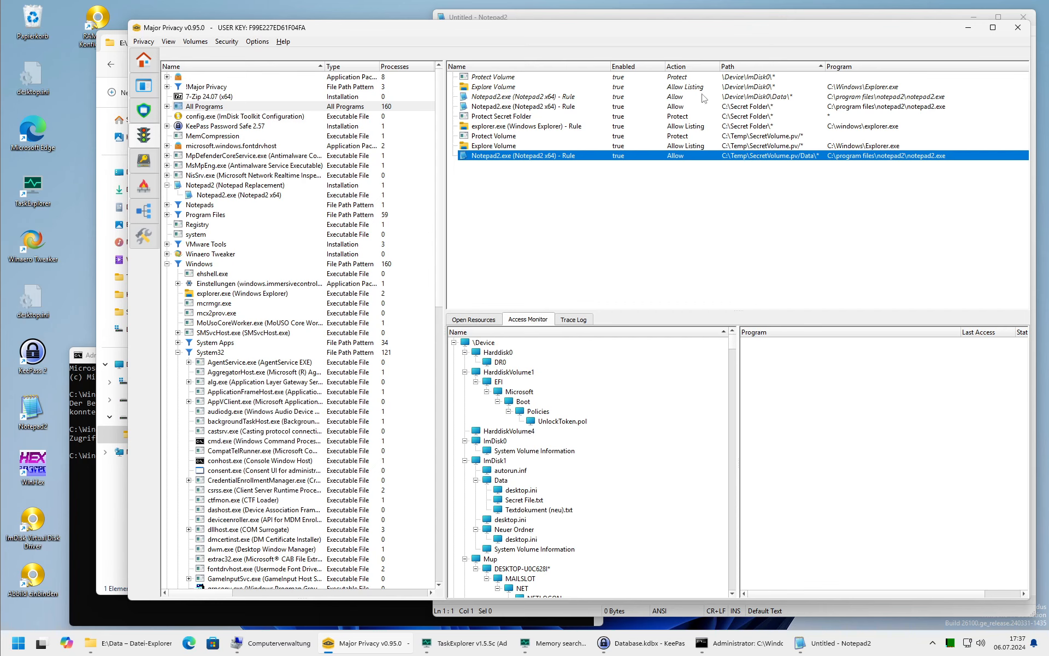
click(727, 97)
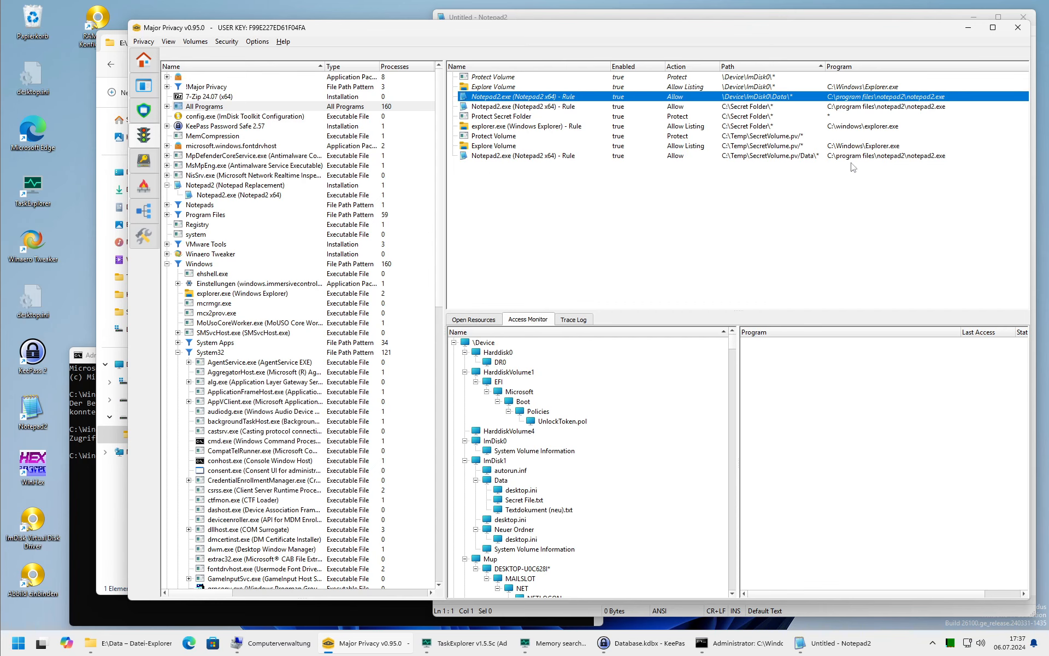
click(785, 223)
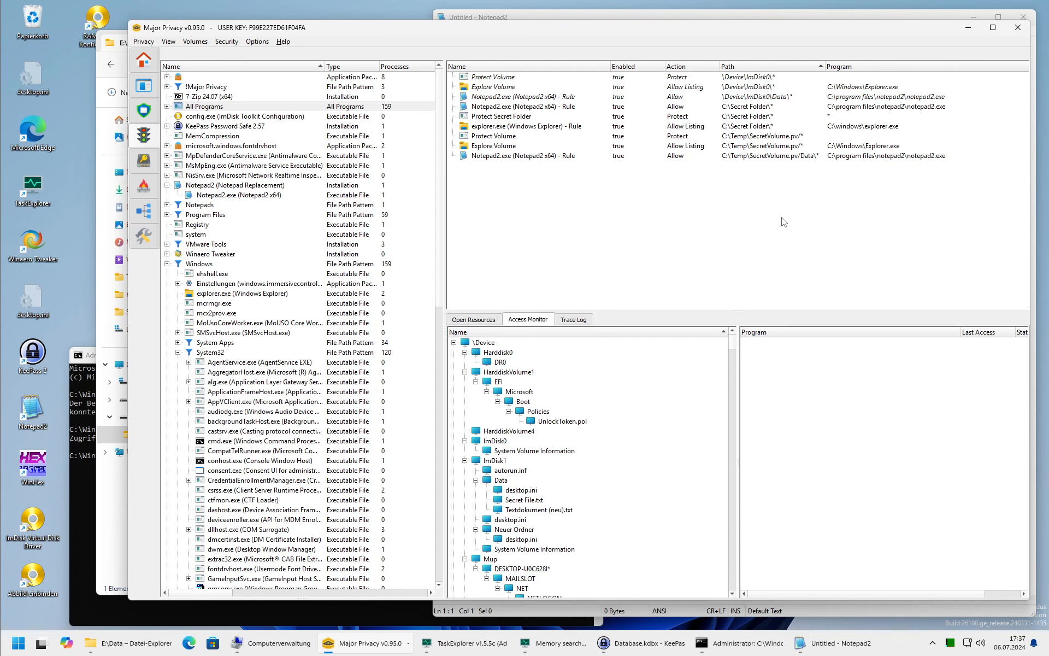
Reopen Secret File.txt in Notepad2 showing 'Suepr Secret Data', ignore the notification, then close it.
click(131, 644)
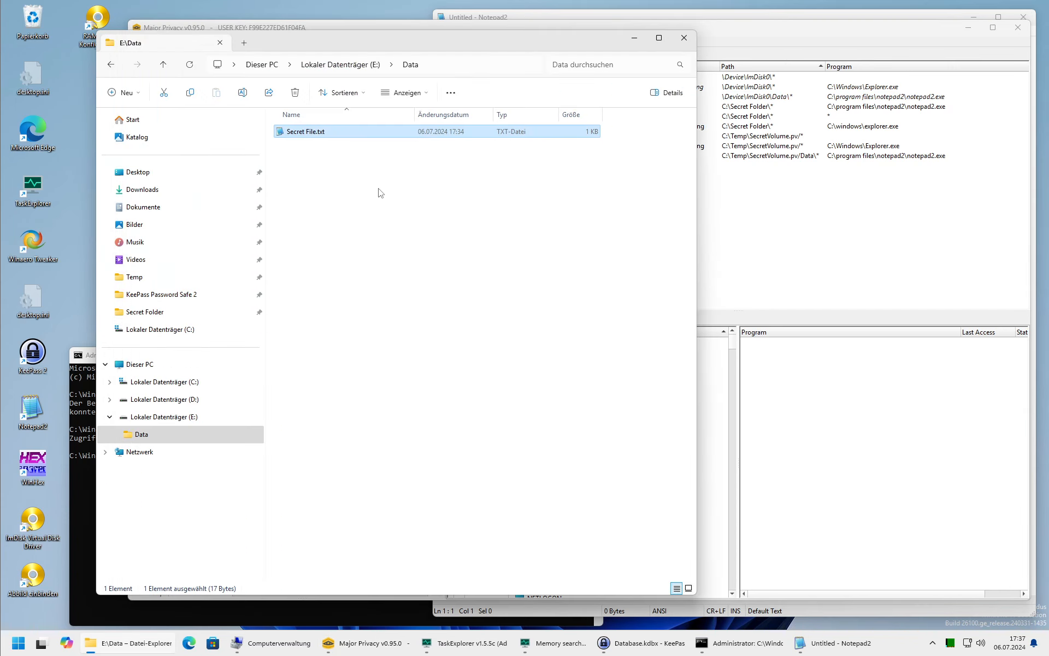
double_click(323, 133)
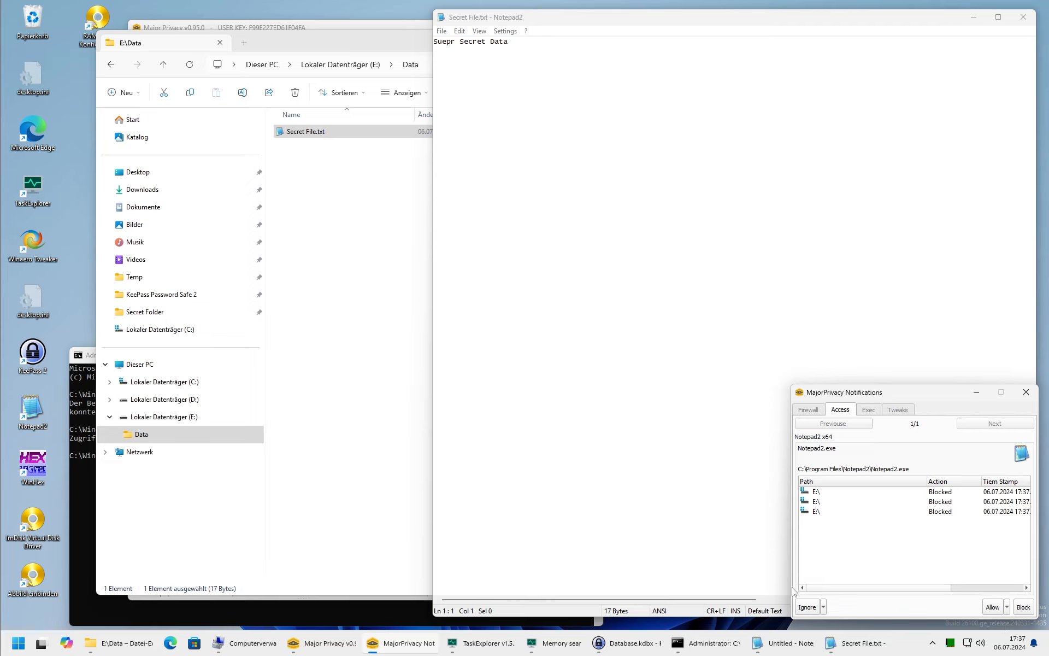
click(824, 607)
click(809, 608)
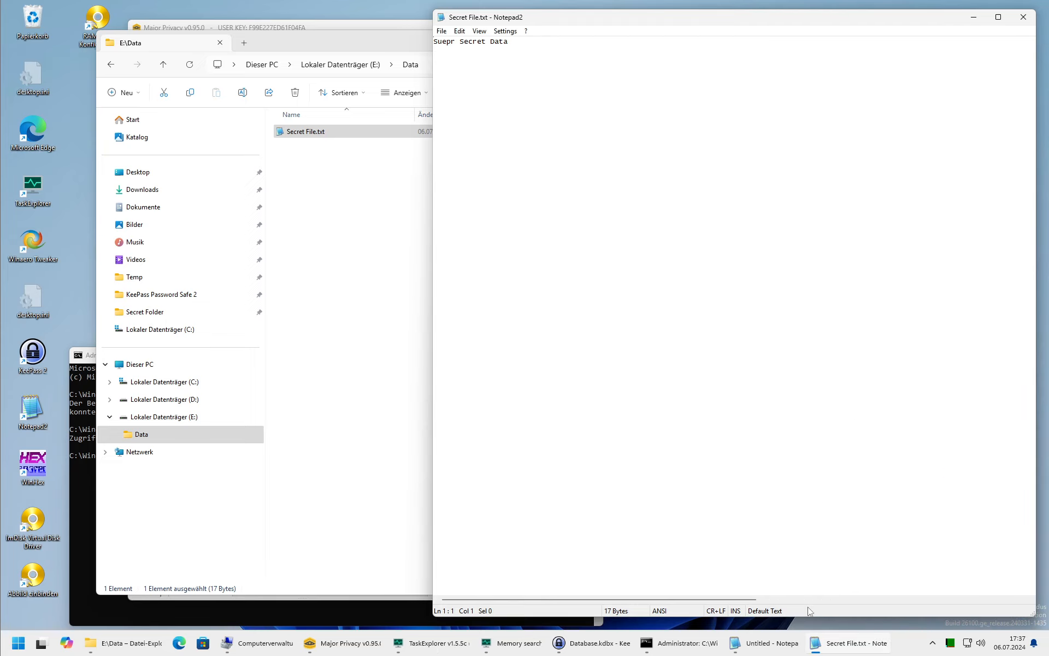
click(1024, 17)
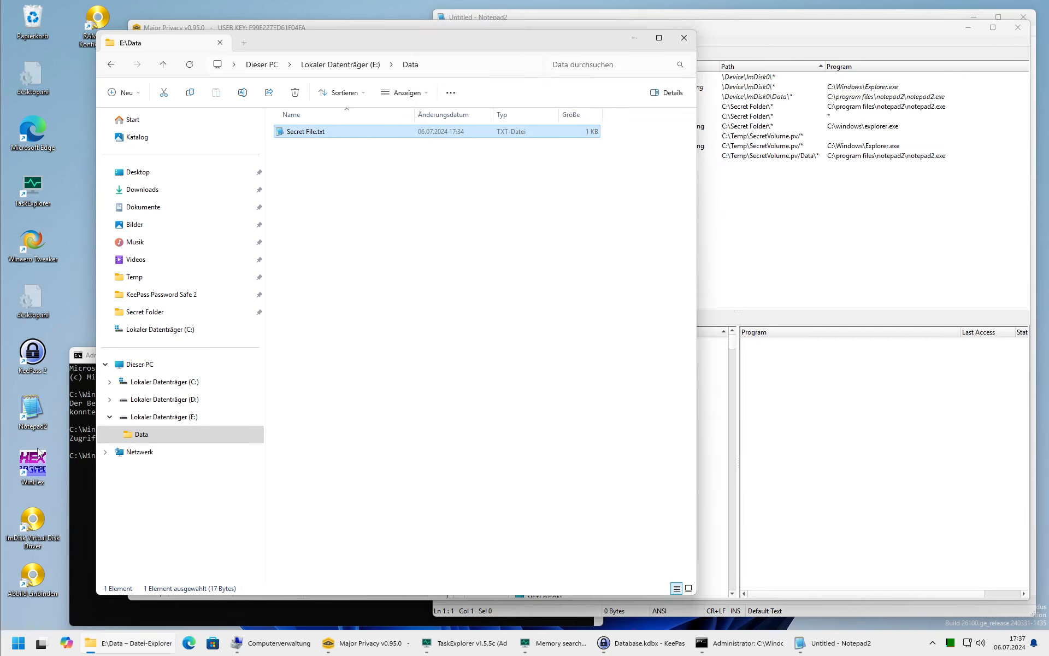
Relaunch WinHex as administrator after the unprivileged start, skipping the newsletter prompt.
double_click(41, 468)
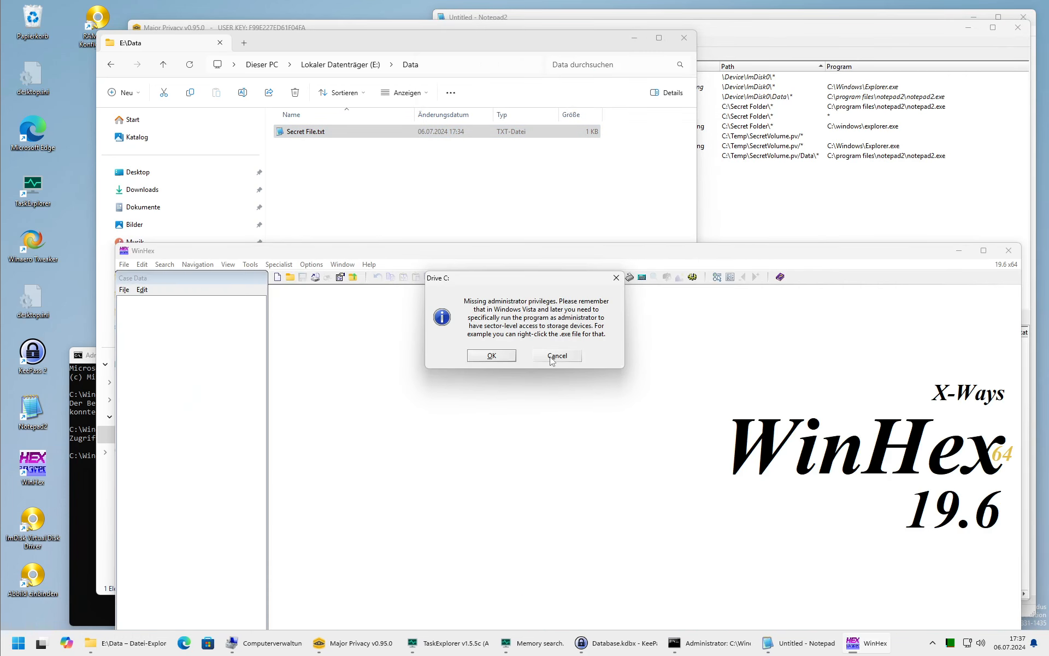
click(552, 356)
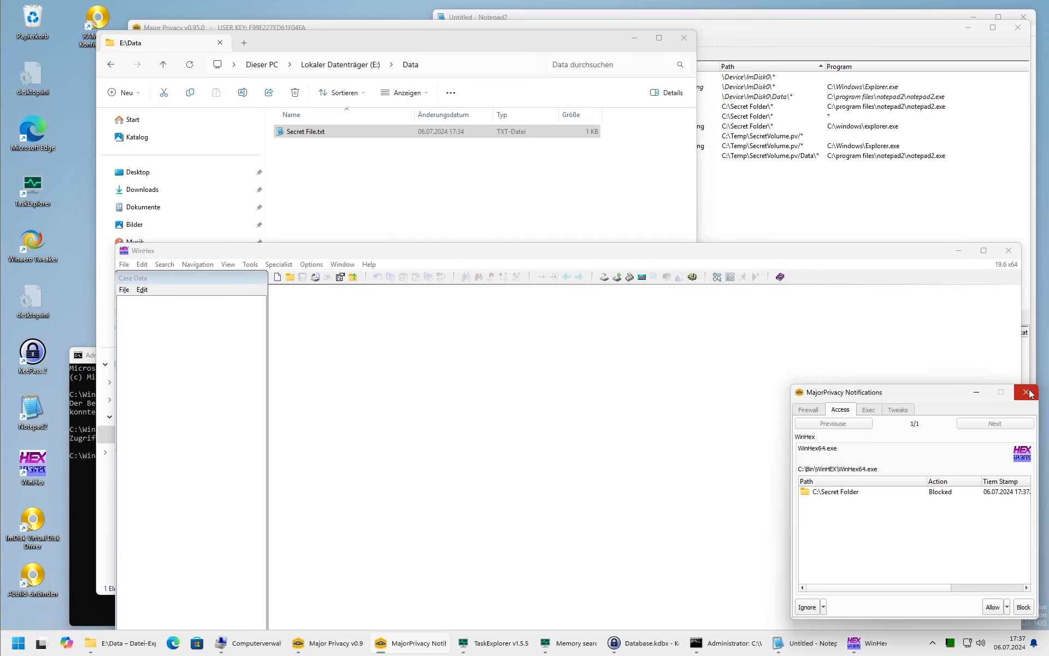
click(1008, 250)
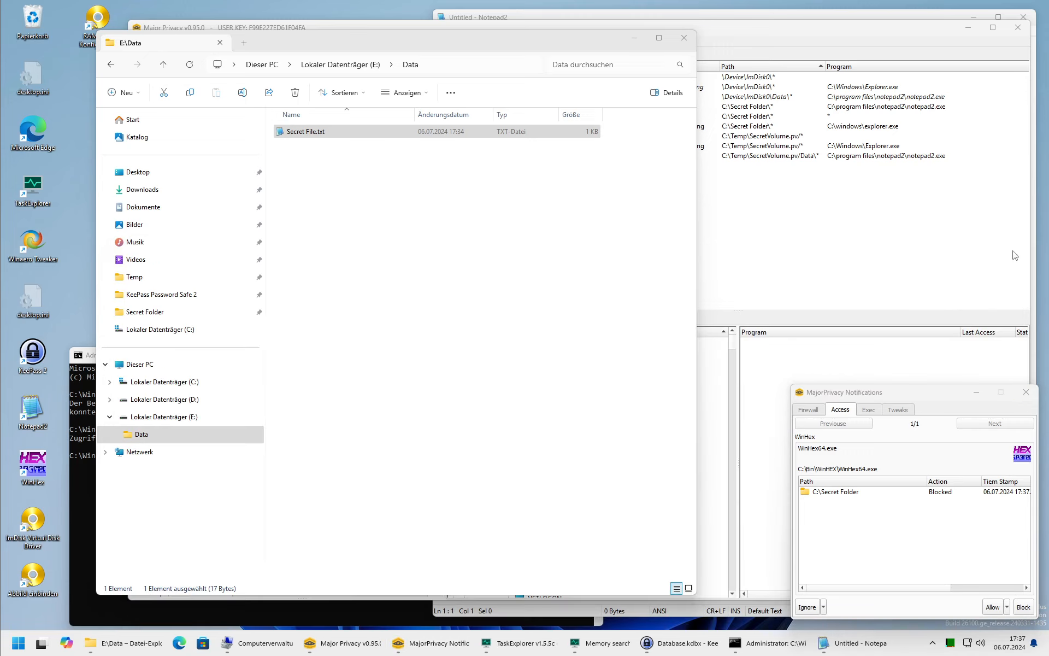
right_click(44, 460)
click(126, 208)
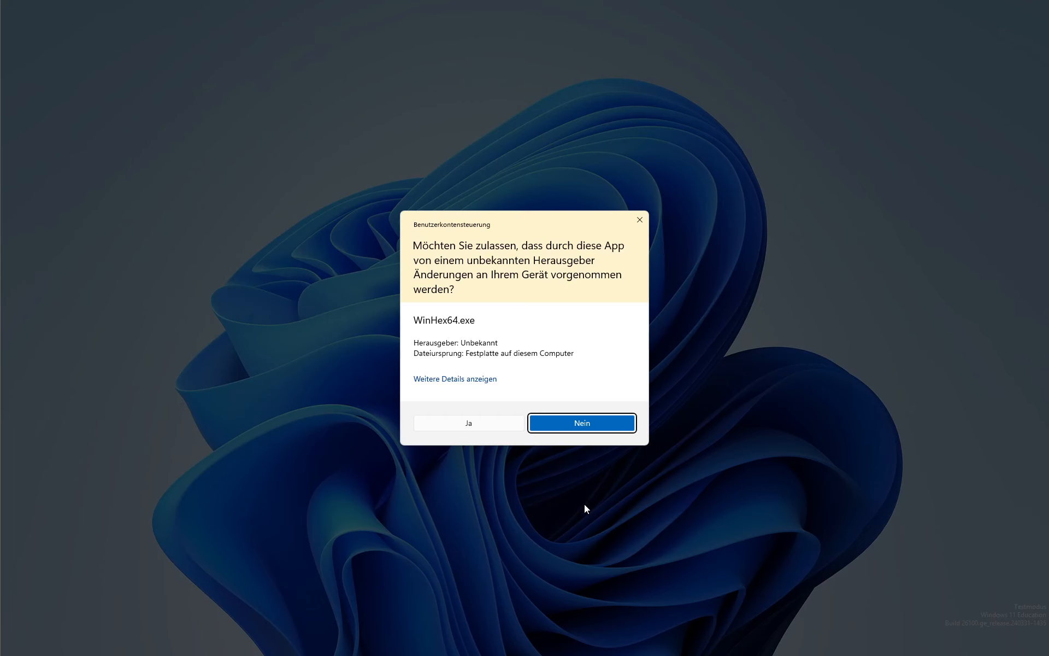
click(473, 426)
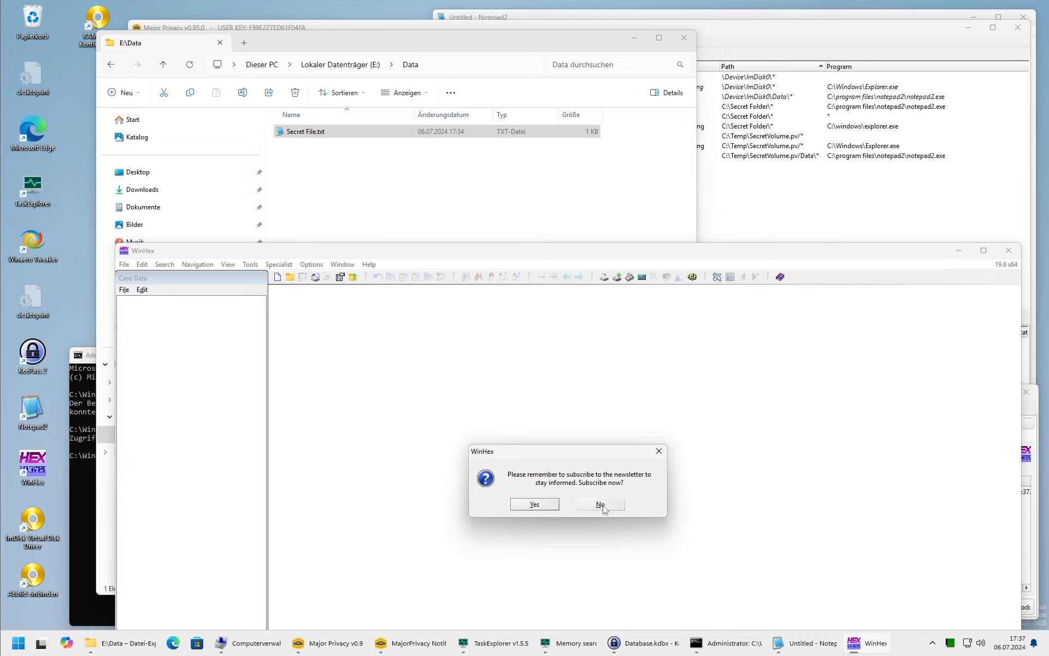
click(659, 450)
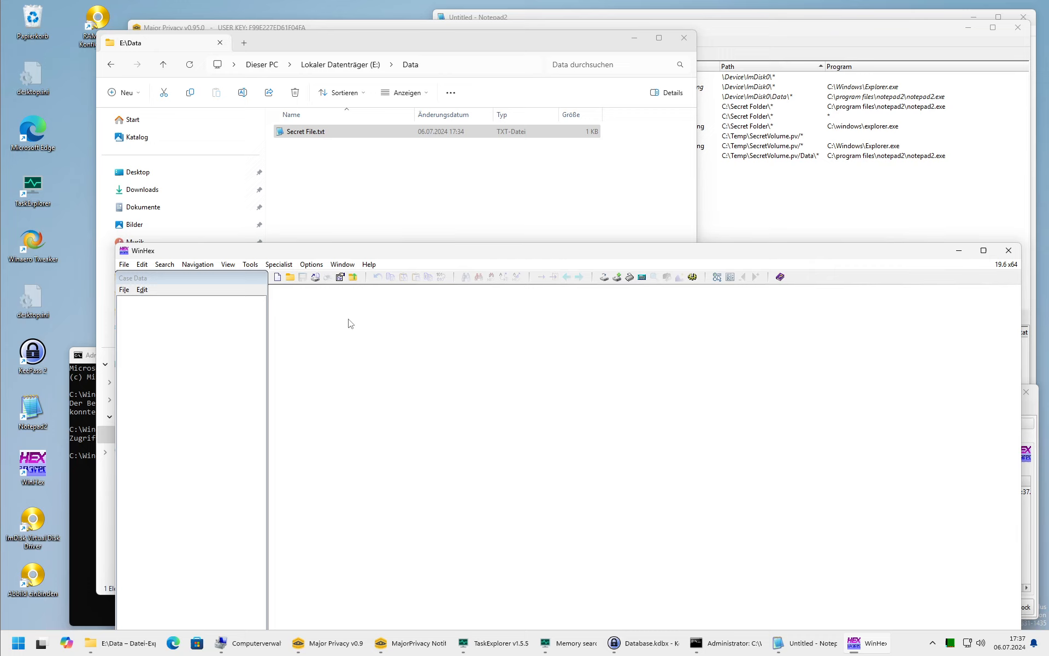
Try opening drive E: as a disk in WinHex and view the blocked path in MajorPrivacy.
click(276, 264)
mouse_move(229, 265)
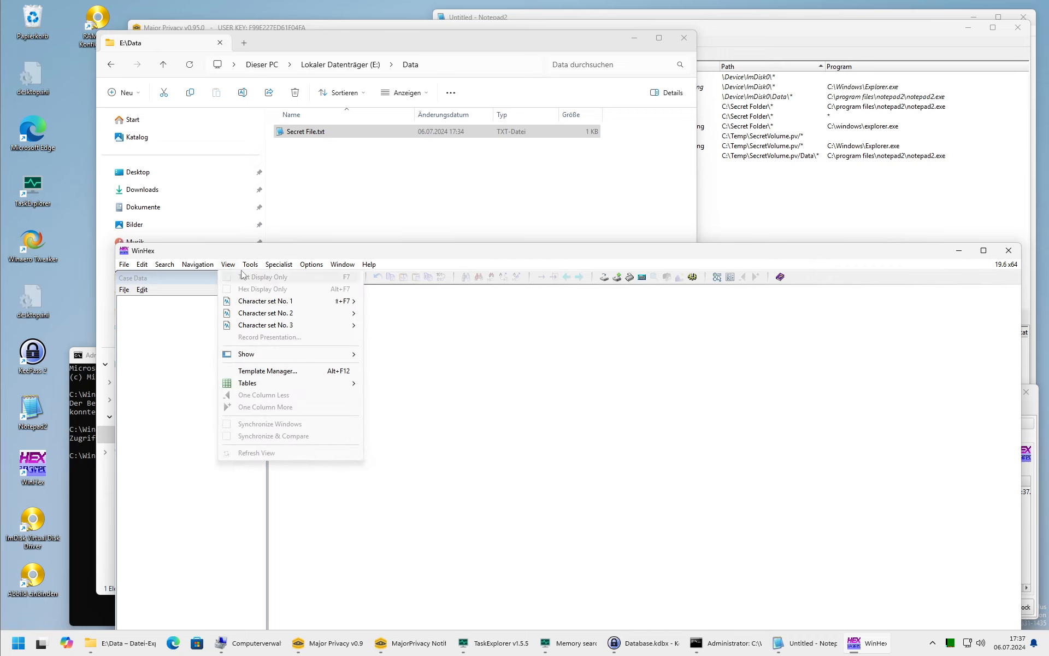
click(263, 277)
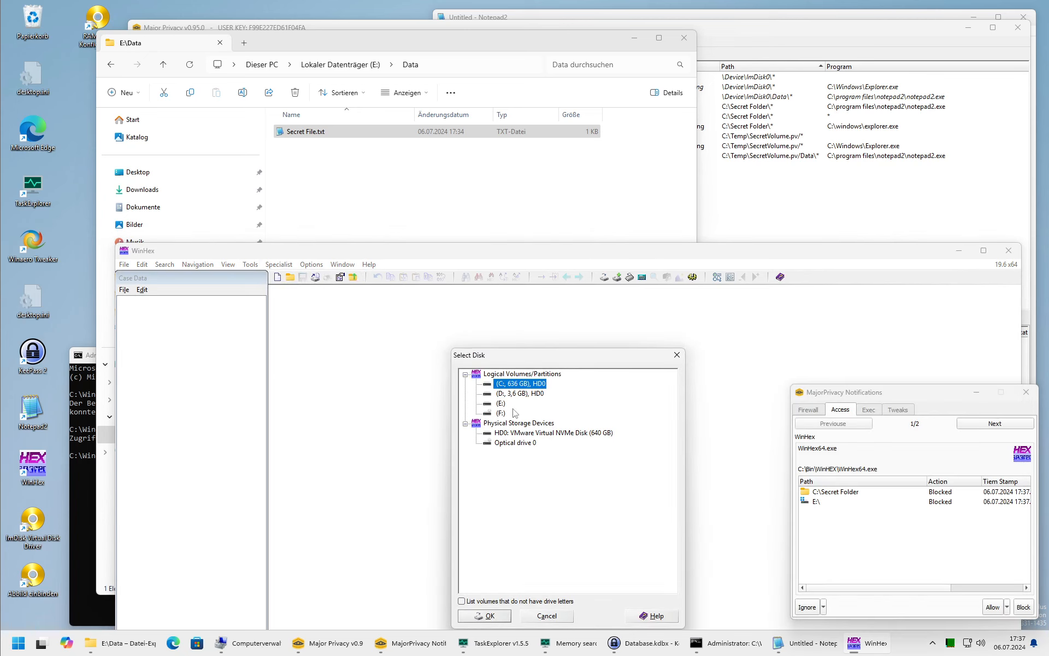
click(498, 404)
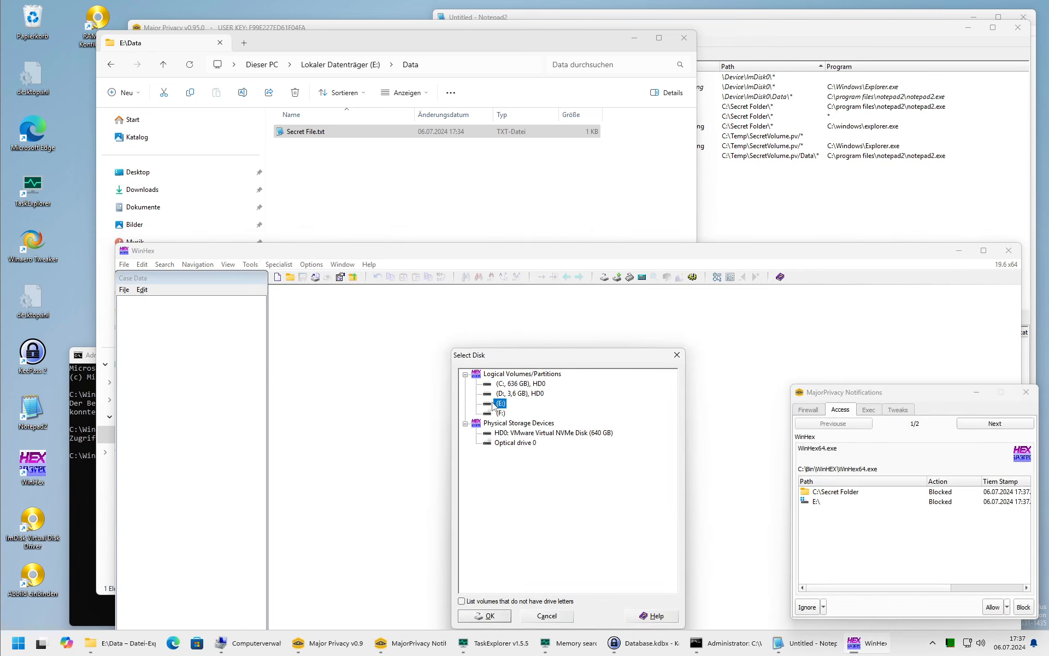
click(488, 615)
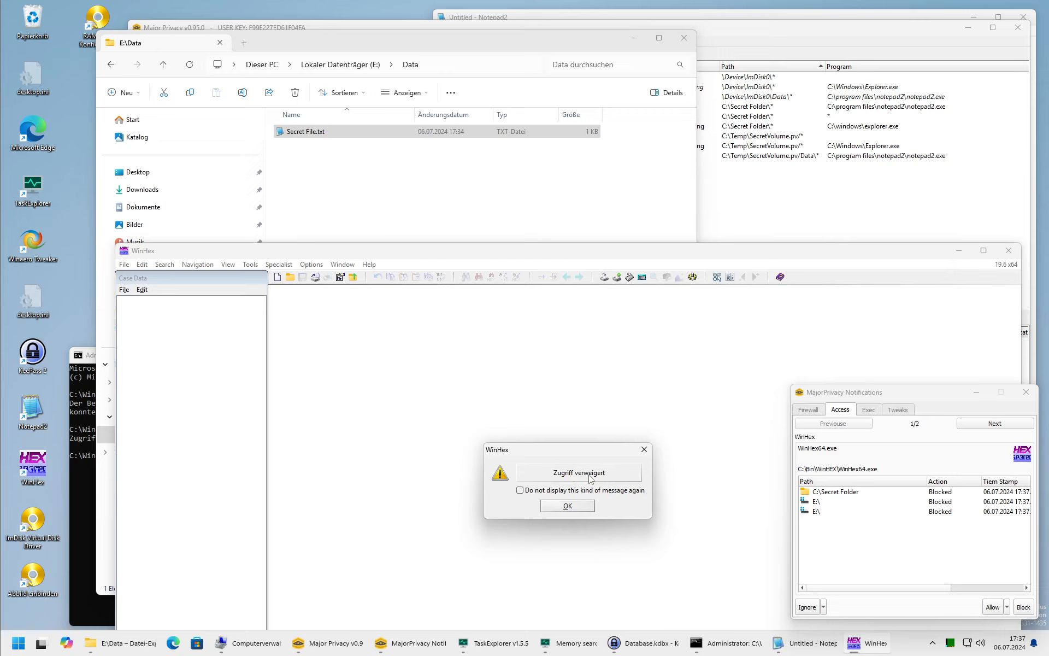
drag(937, 588, 994, 588)
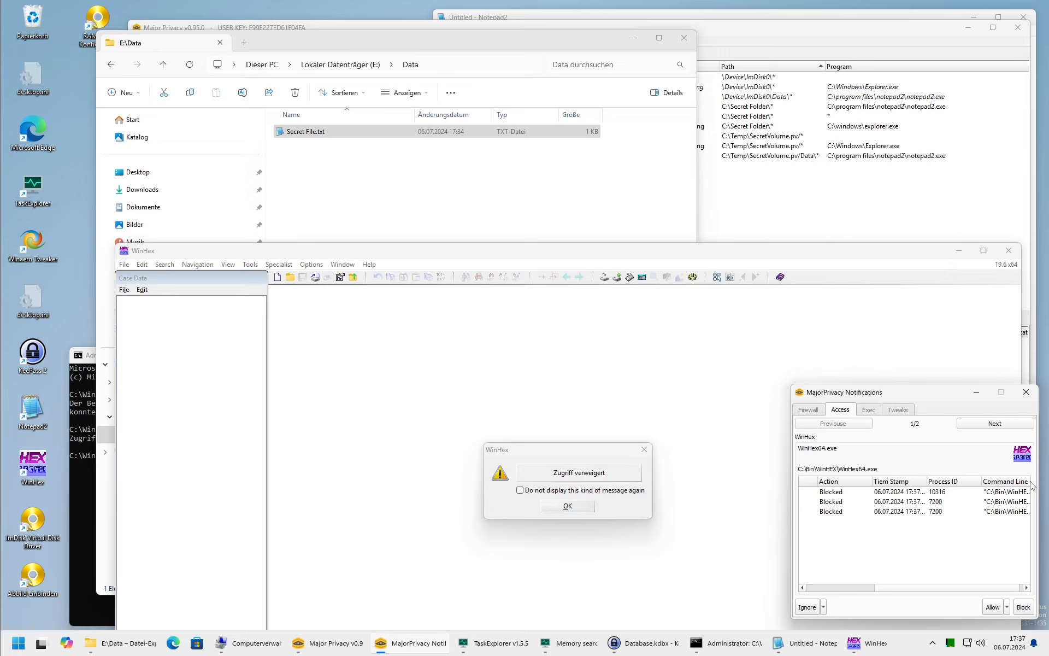
scroll(892, 589, right, 1)
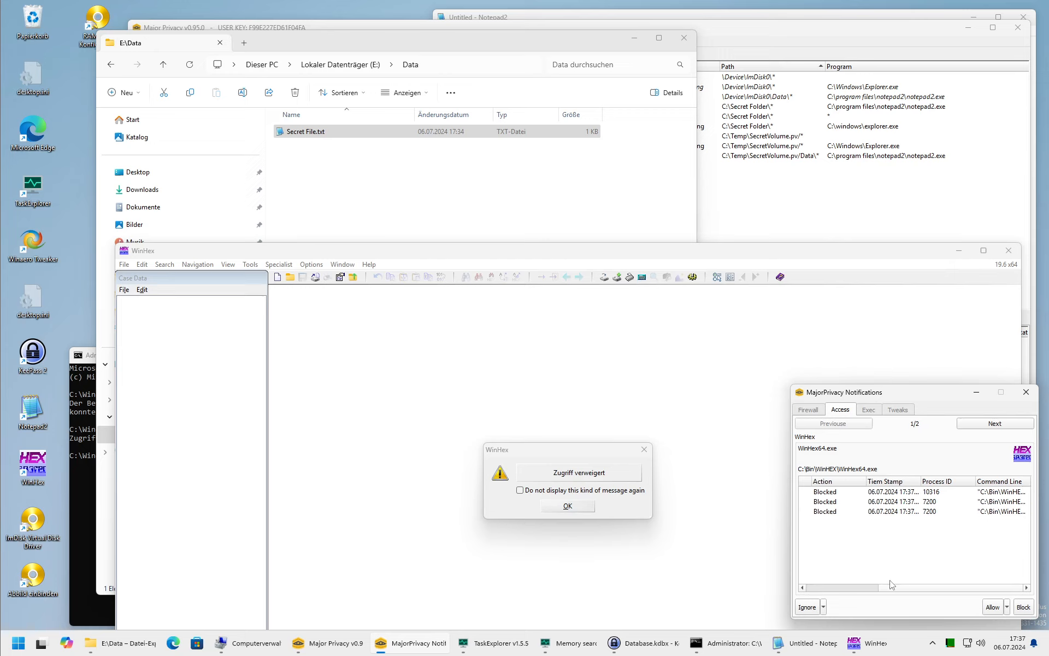
click(873, 588)
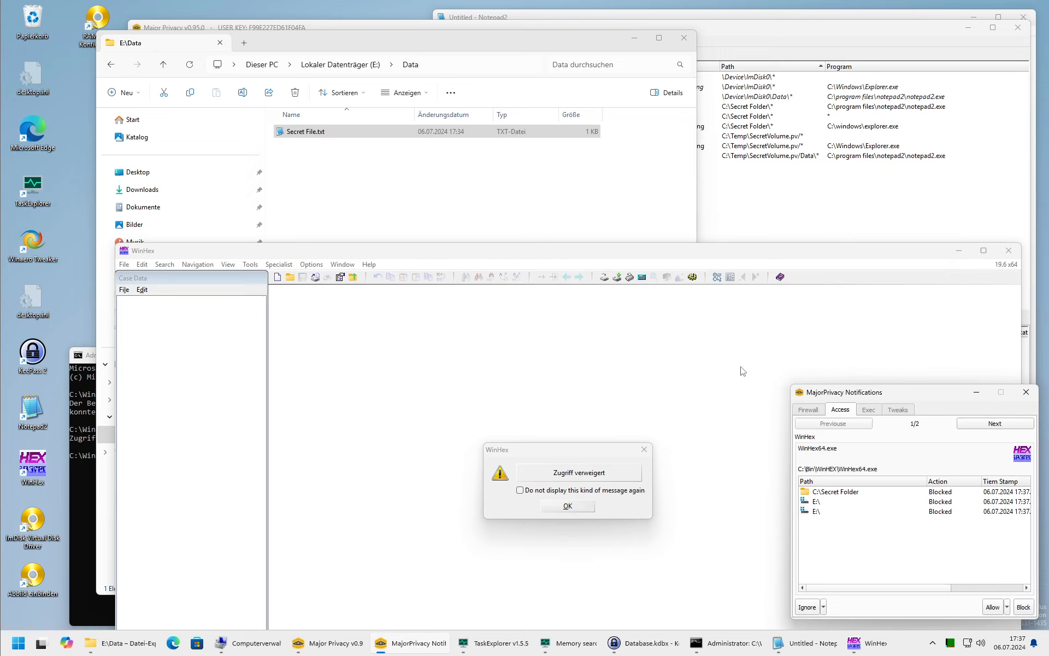
Dismiss the access-denied, Drive E: file-system and Error #10 messages.
click(572, 504)
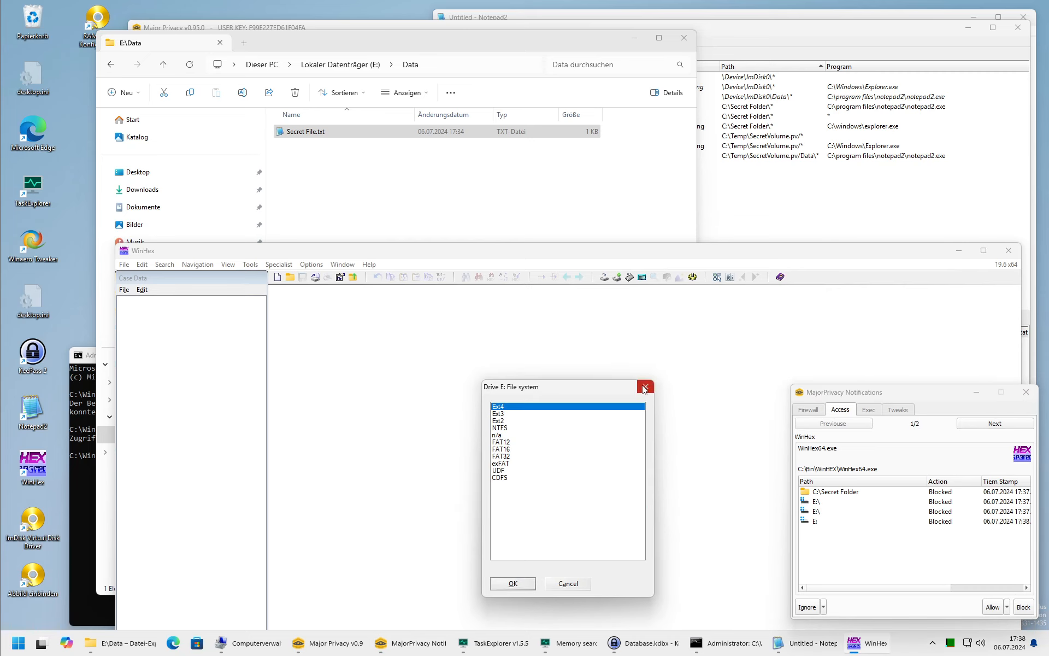
click(642, 383)
click(623, 455)
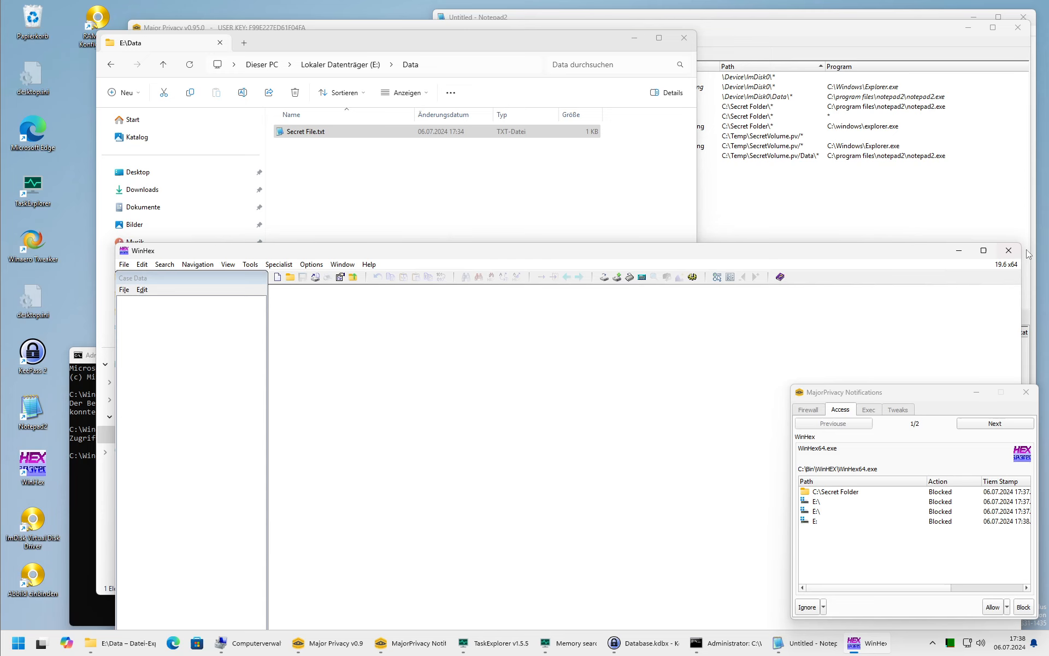
Close WinHex and bring MajorPrivacy back to the front.
click(1009, 250)
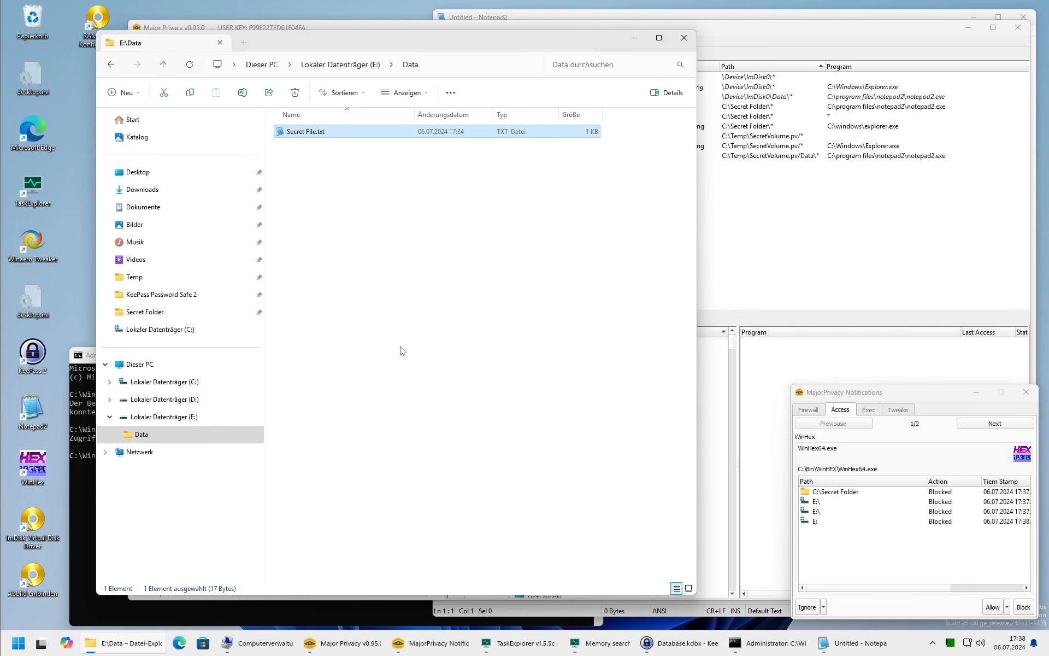
click(843, 277)
Browse the Enclaves, Volumes and Programs pages, then show Firewall rules with open sockets.
click(149, 112)
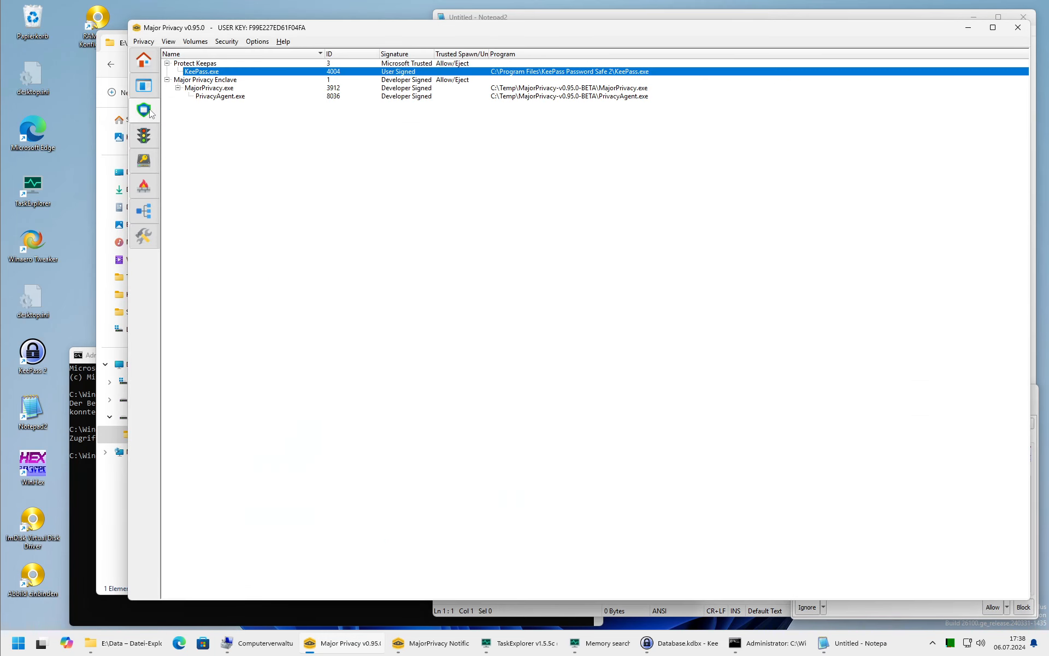
click(144, 163)
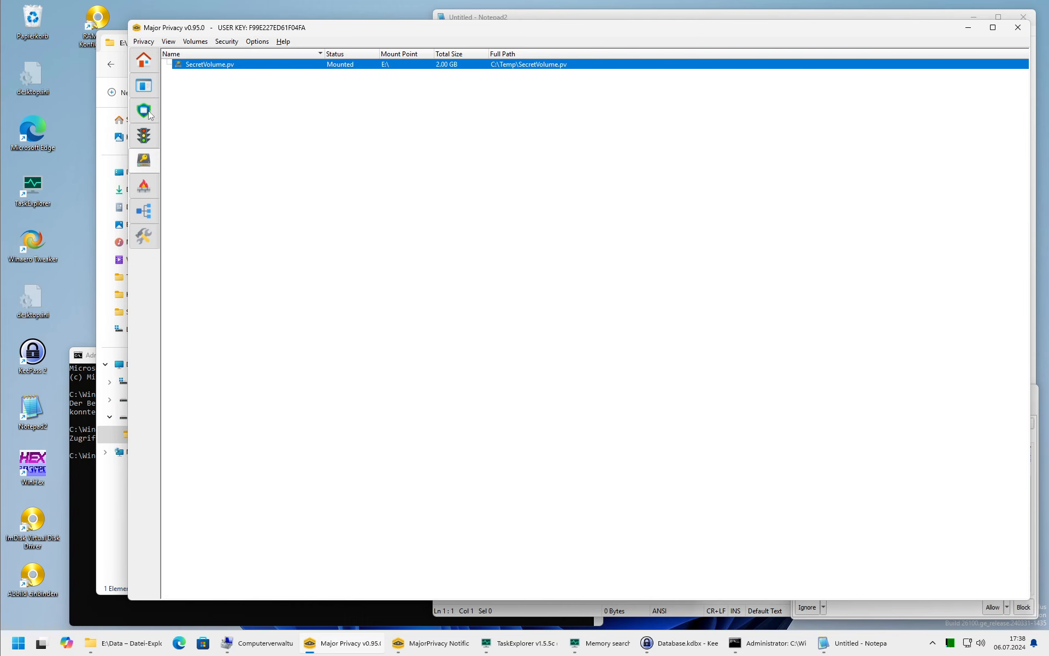
click(139, 140)
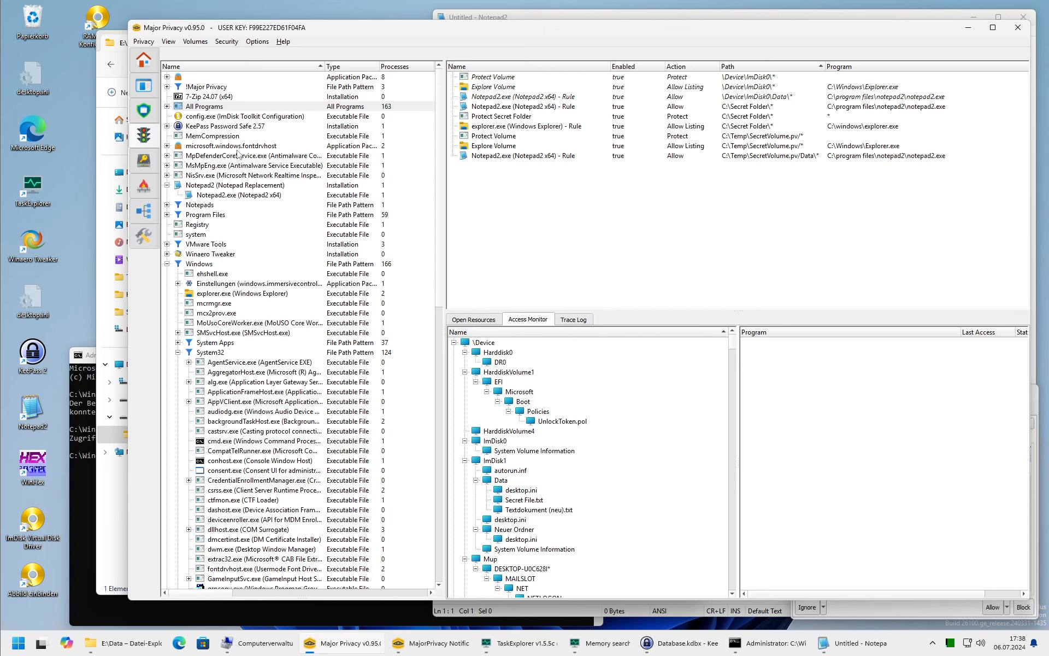
click(144, 164)
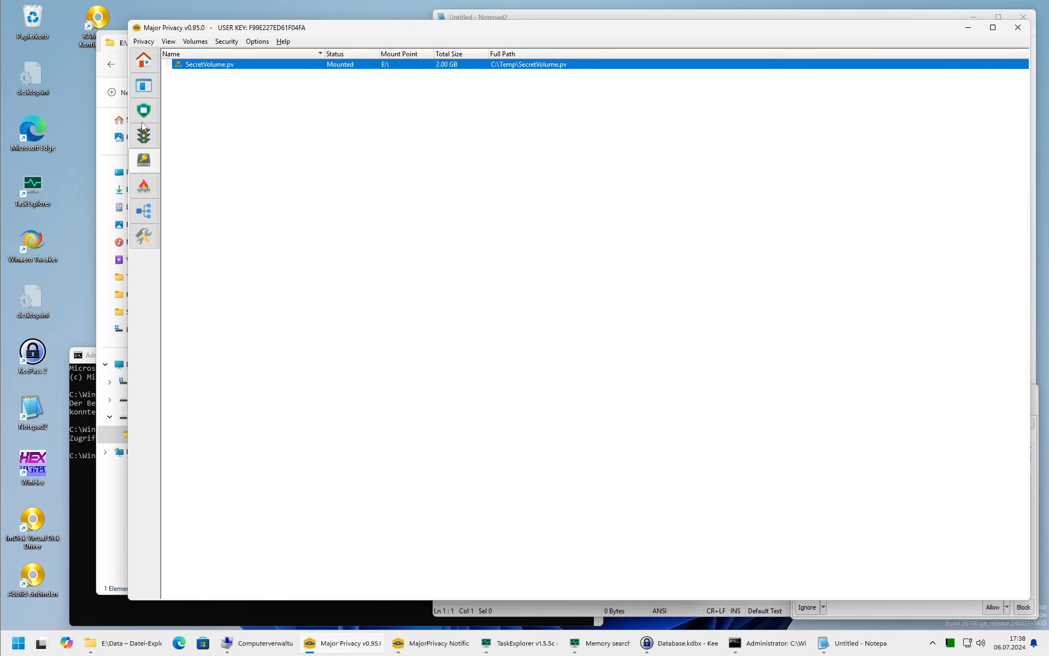
click(144, 89)
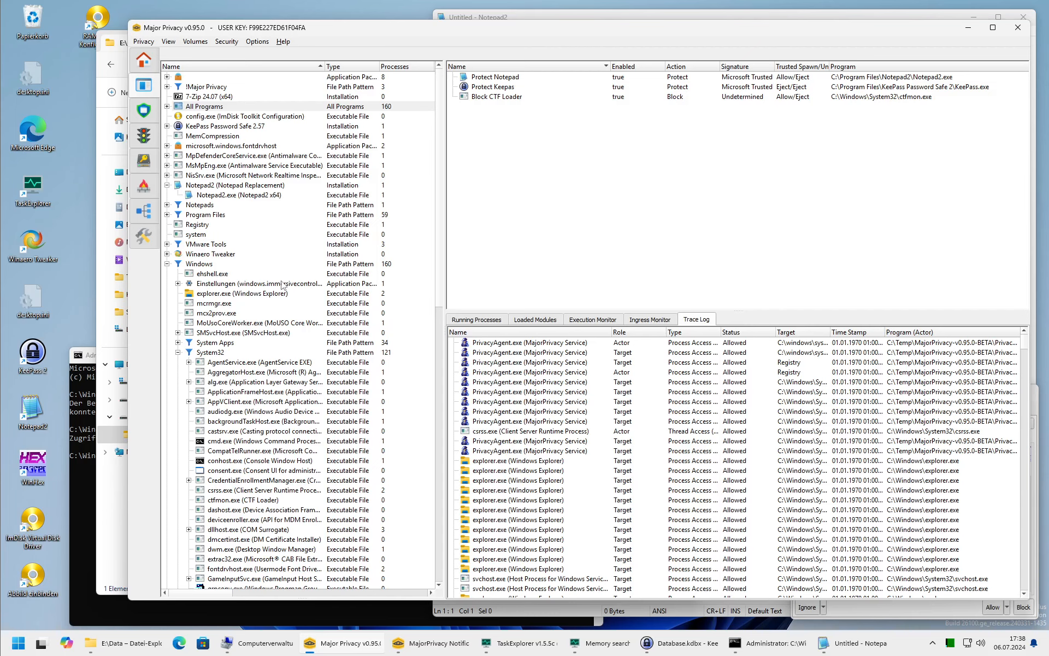
click(473, 319)
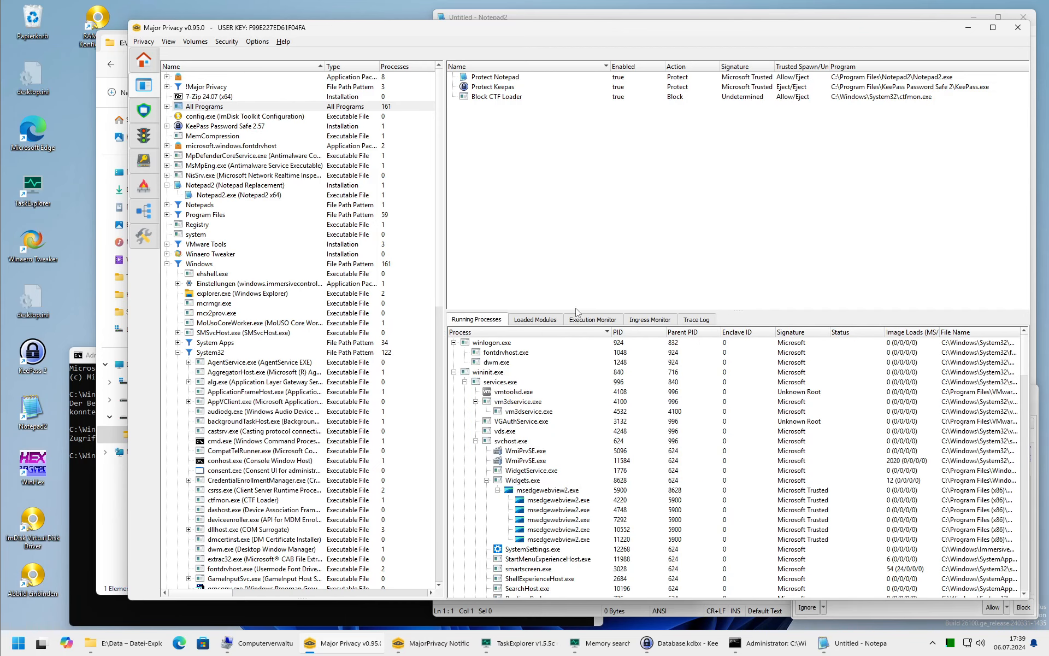
click(144, 187)
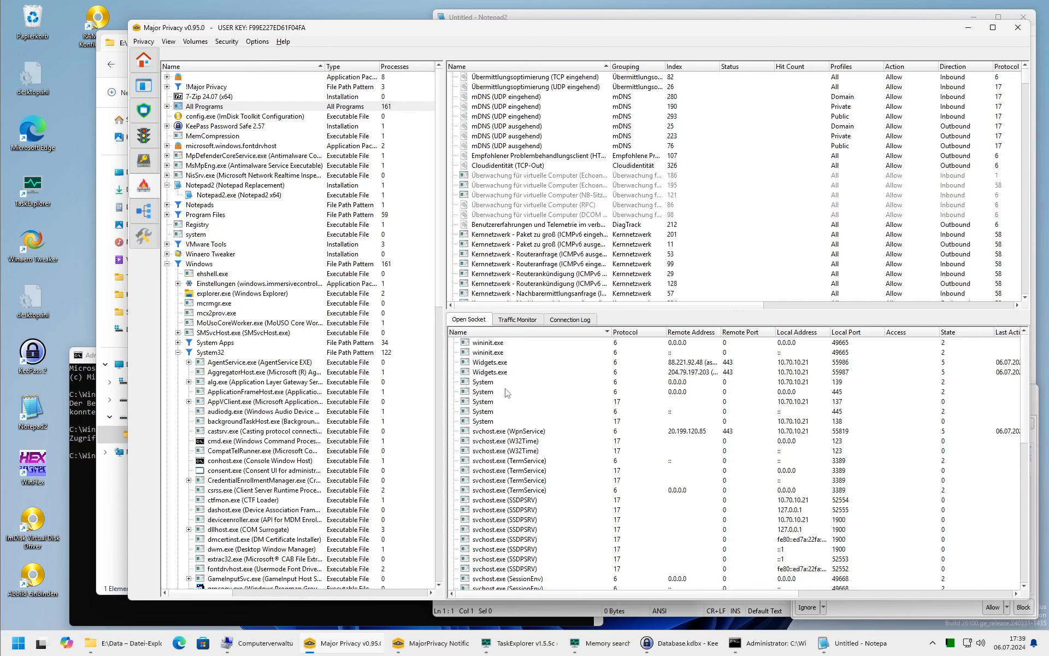
Compare the Traffic Monitor and Connection Log tabs, ending on per-address Traffic Monitor.
click(519, 319)
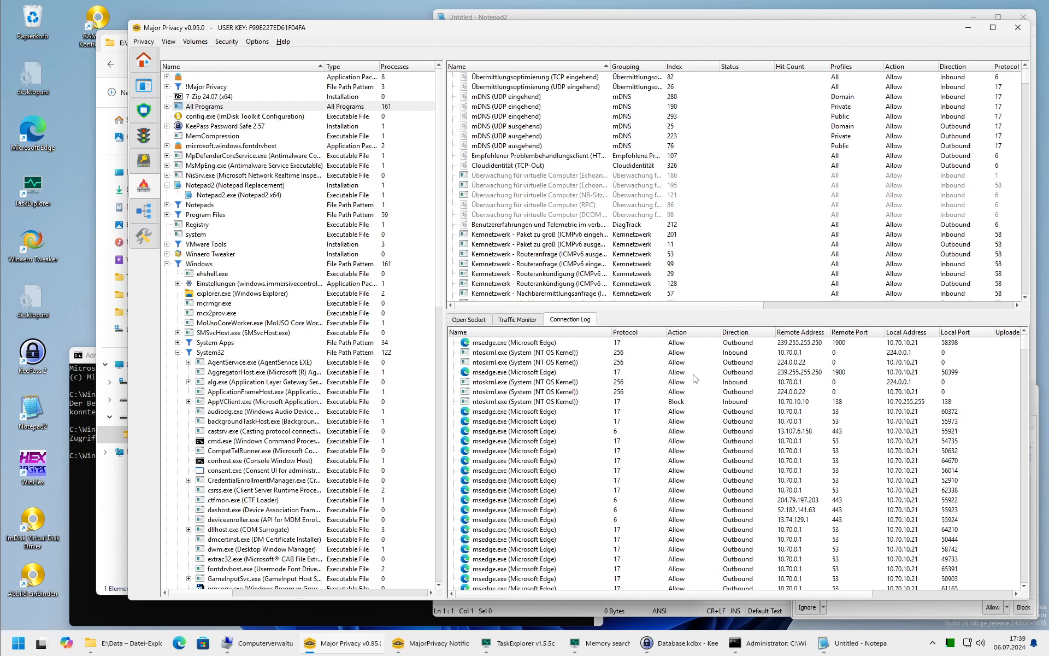
scroll(579, 405, down, 20)
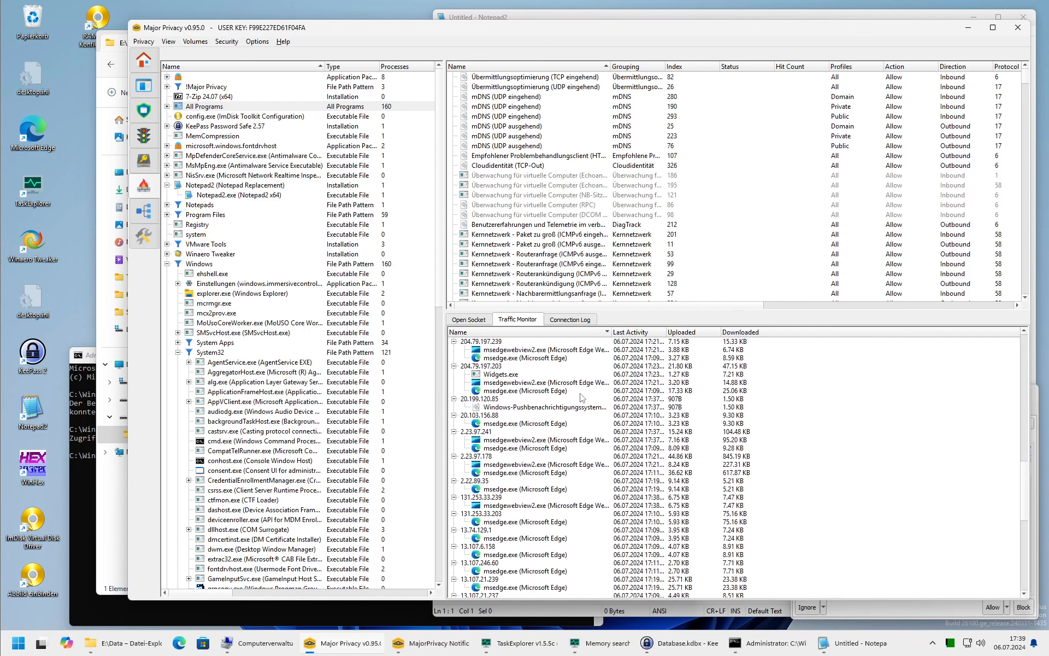
scroll(566, 421, up, 20)
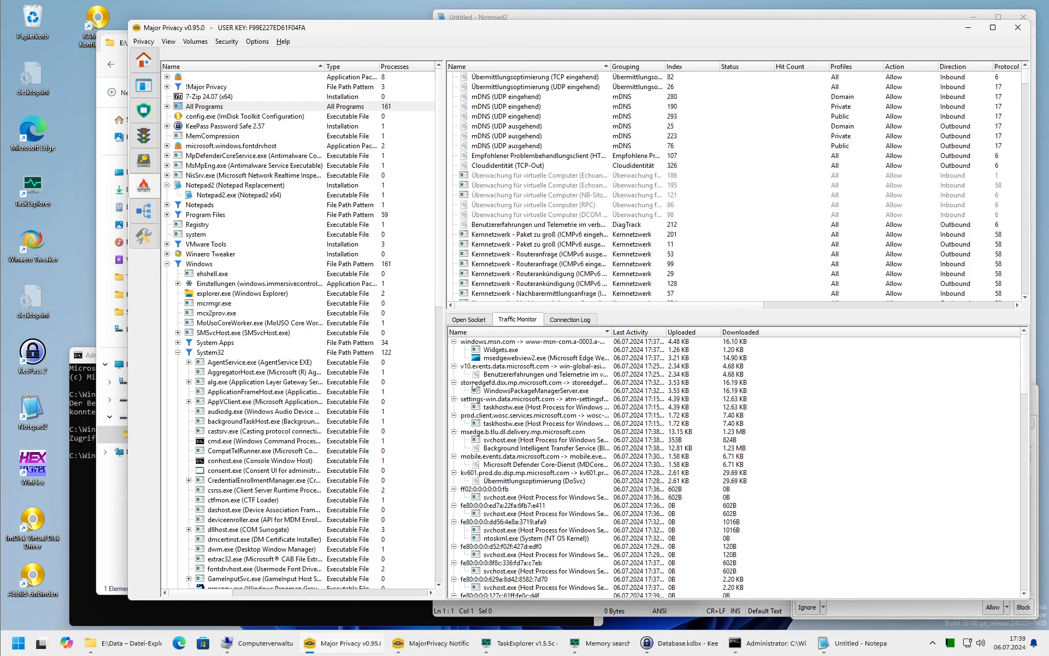
scroll(489, 399, down, 20)
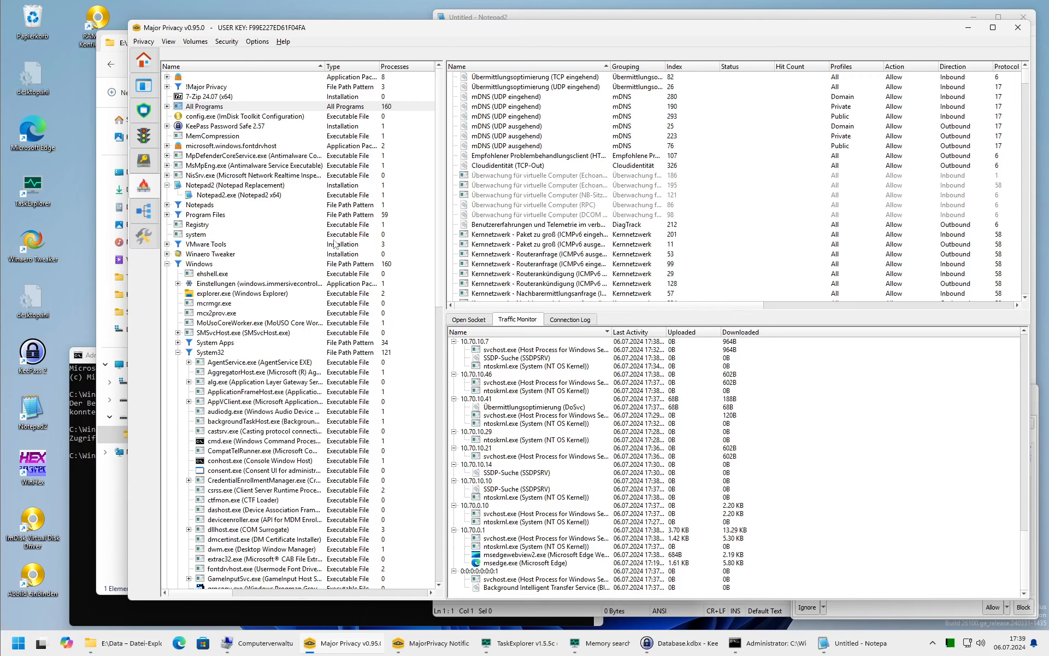
click(571, 319)
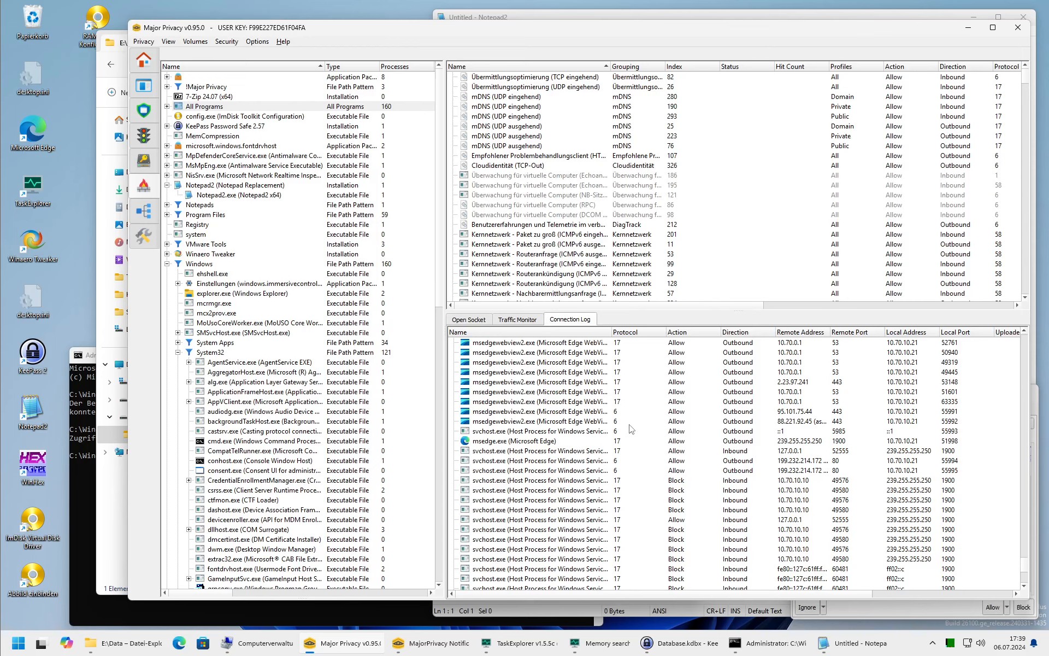
click(515, 319)
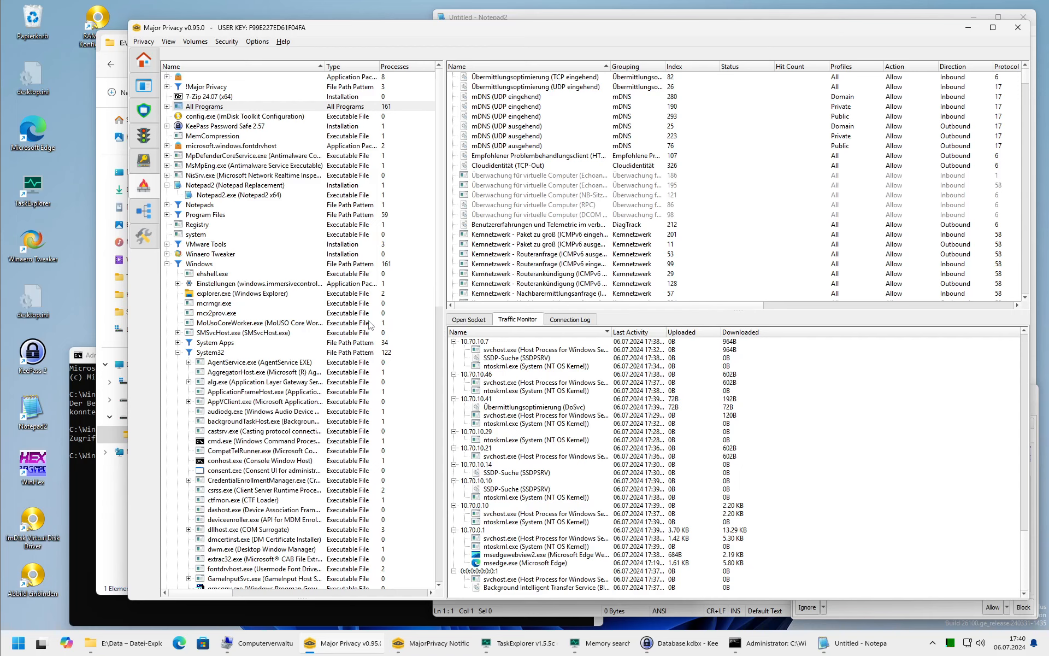
Show the DNS cache page and scroll through the cached host names and resolved addresses.
click(143, 213)
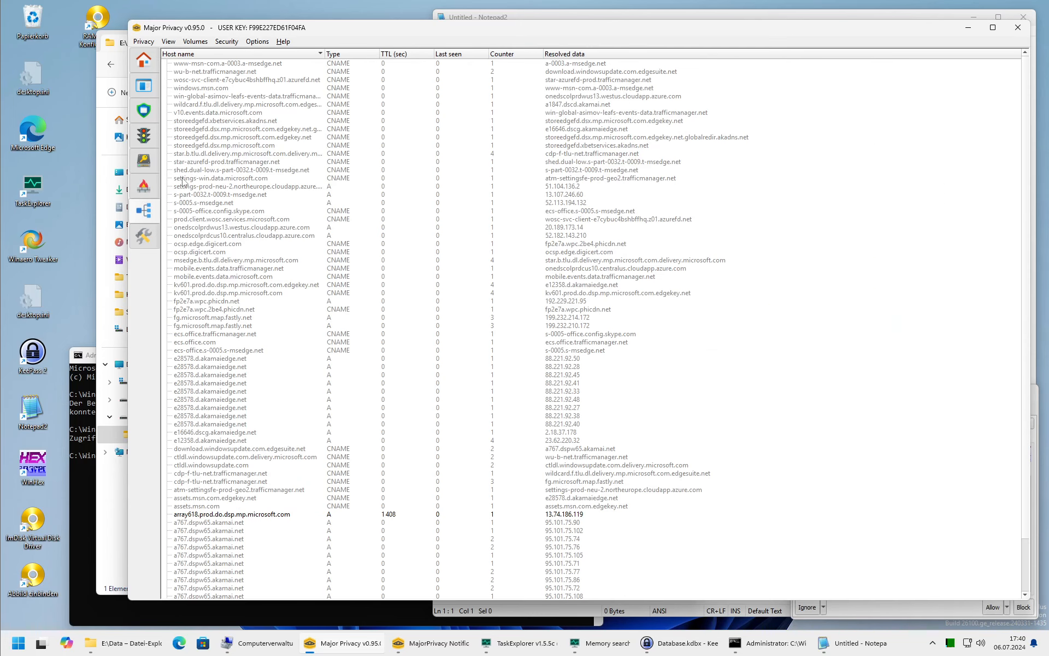
scroll(311, 341, down, 2)
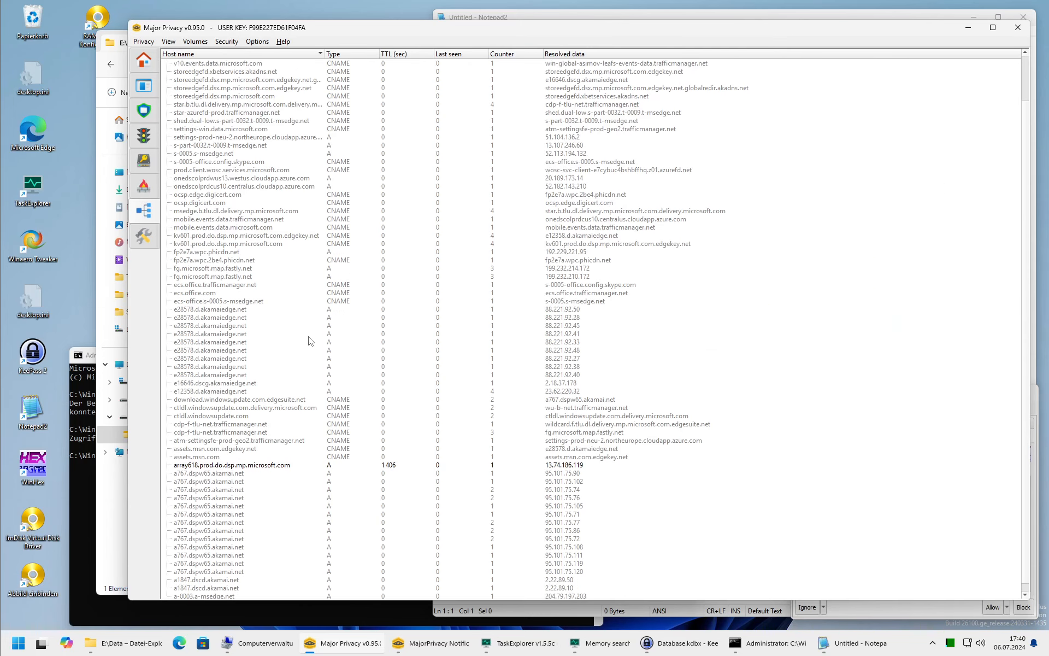
scroll(295, 371, up, 2)
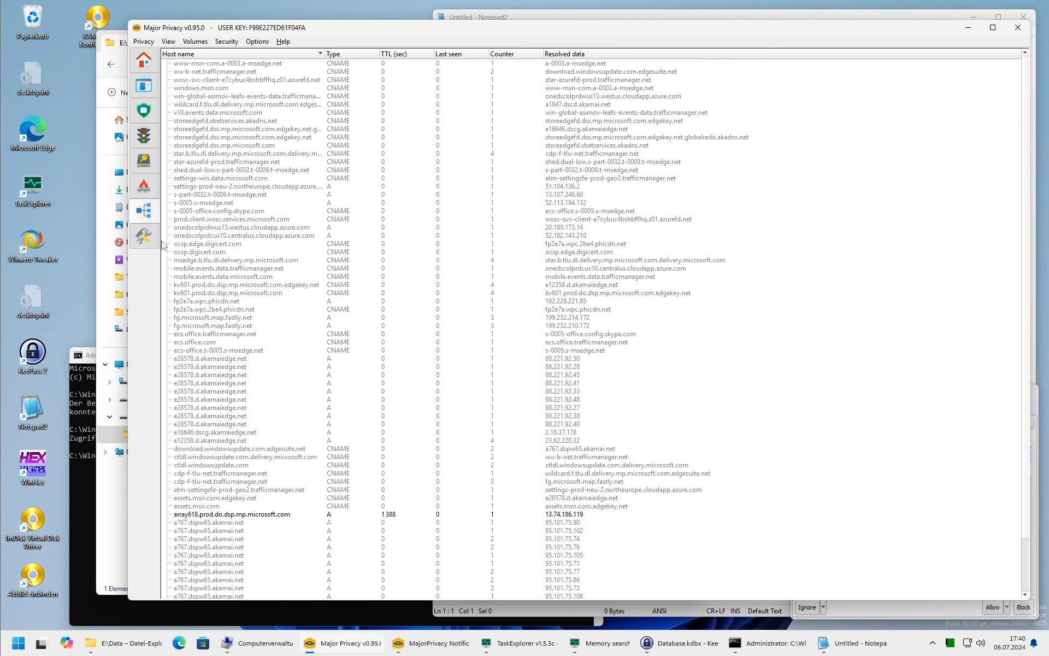
Show the privacy tweaks list and scroll through it.
click(145, 244)
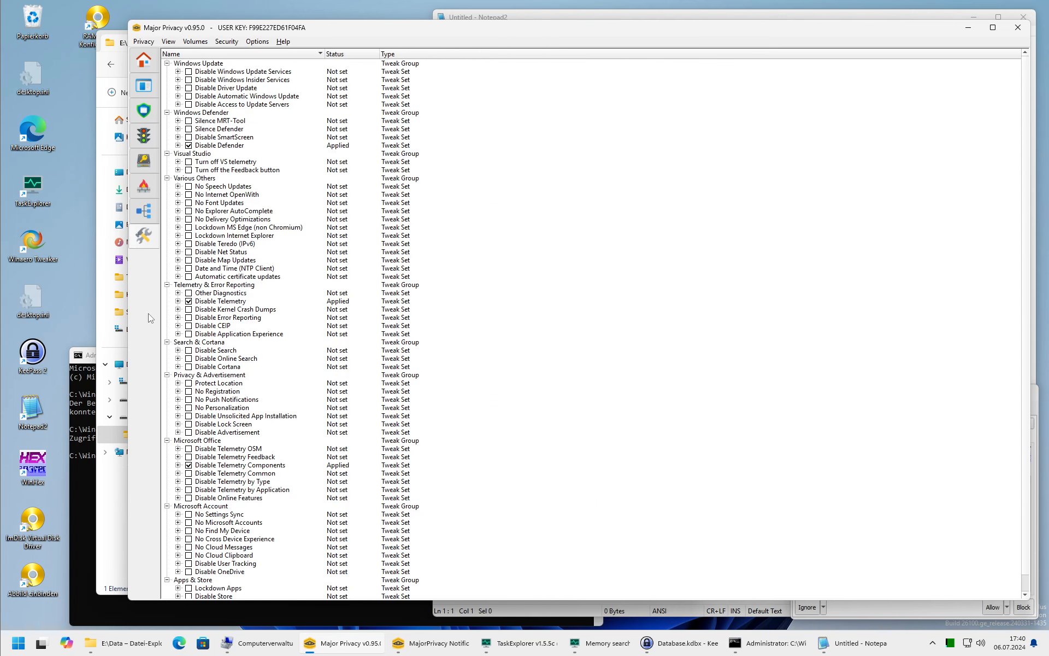
scroll(263, 306, down, 1)
scroll(263, 430, up, 1)
scroll(182, 410, down, 1)
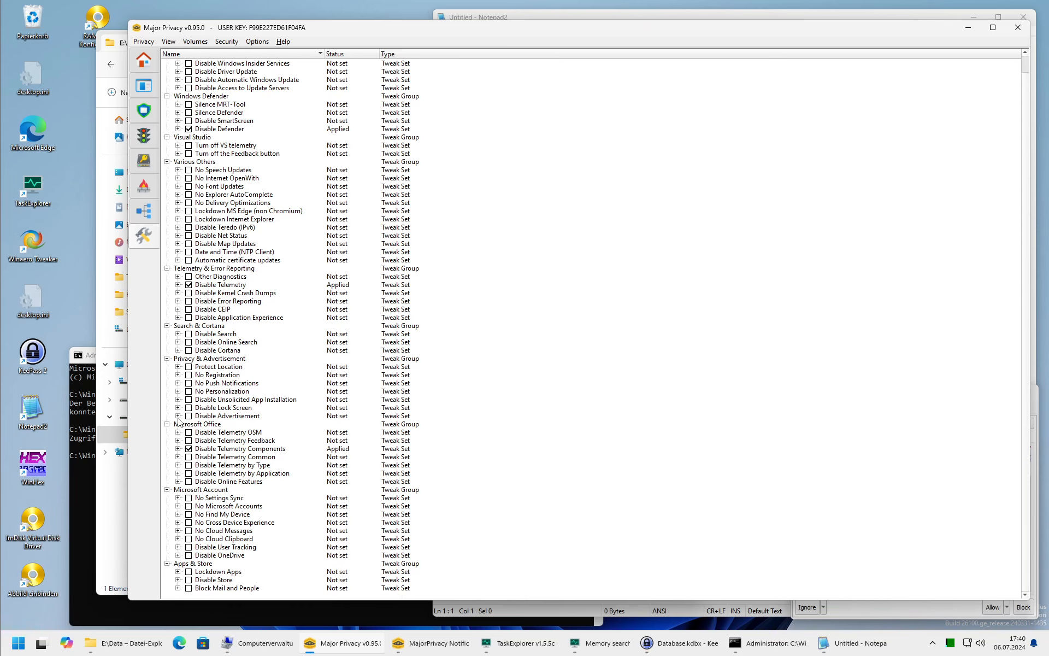
Expand Disable Telemetry Components and Disable Telemetry to reveal their sub-tweaks and status.
click(177, 448)
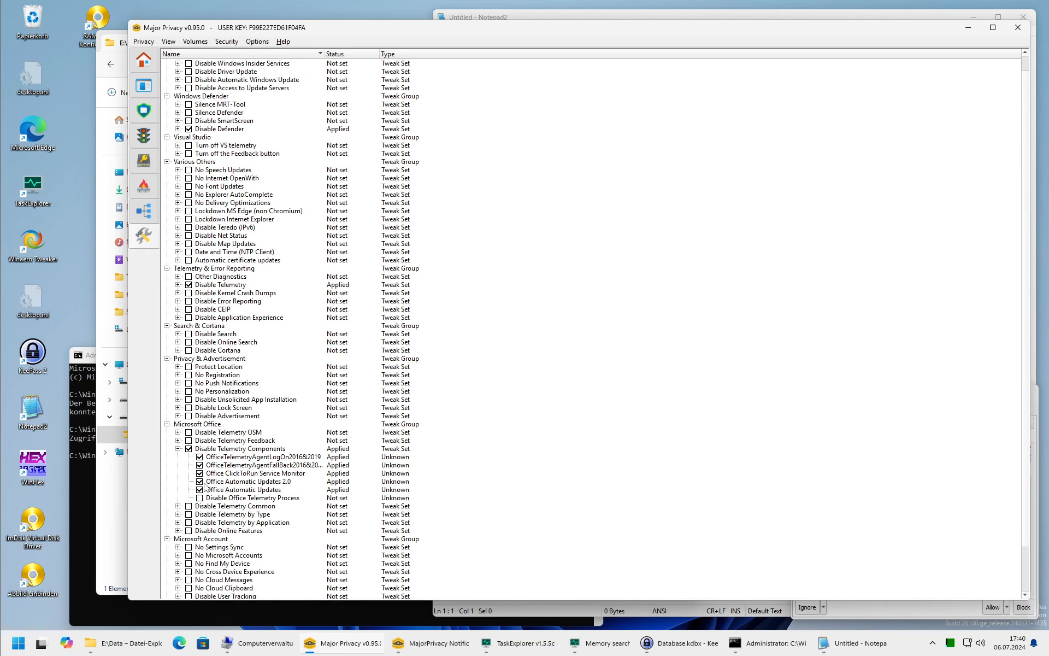
scroll(194, 382, up, 1)
scroll(185, 317, down, 2)
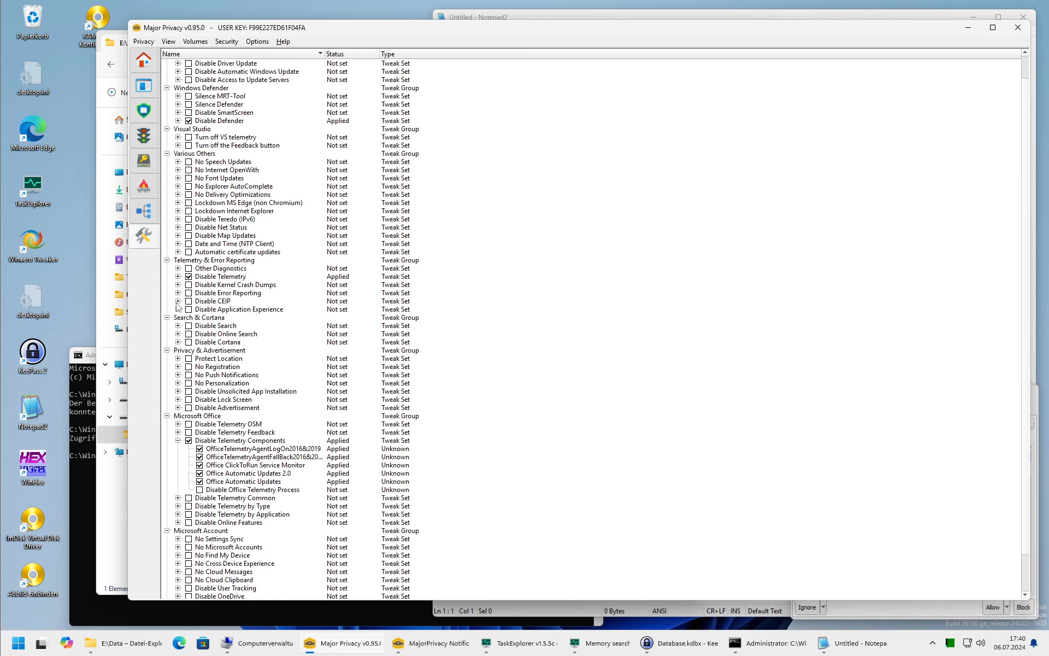
click(177, 276)
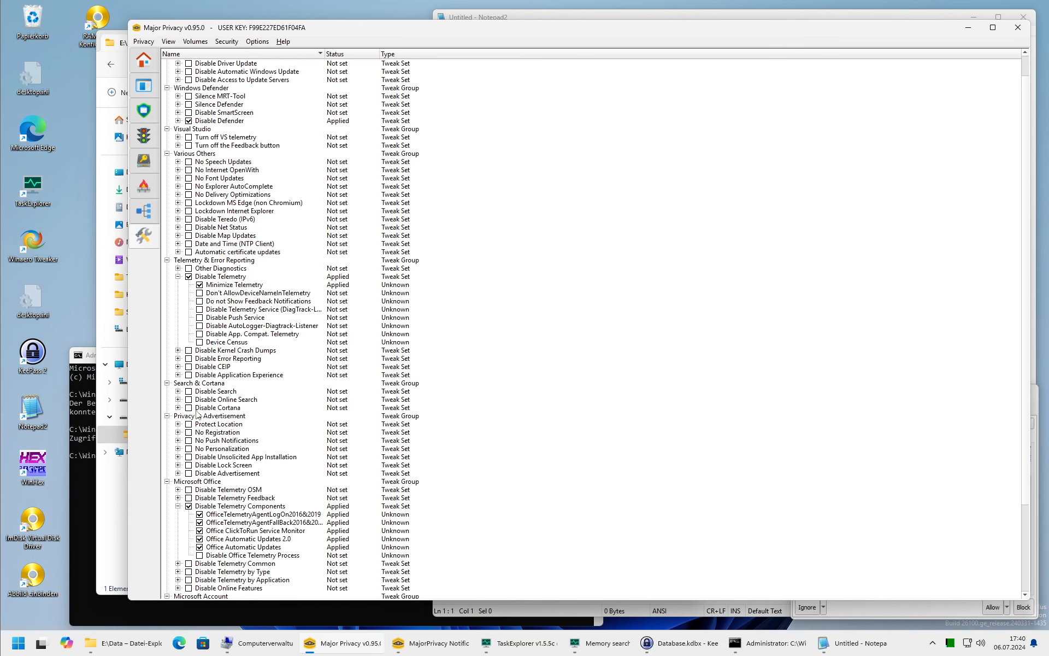
scroll(248, 377, down, 3)
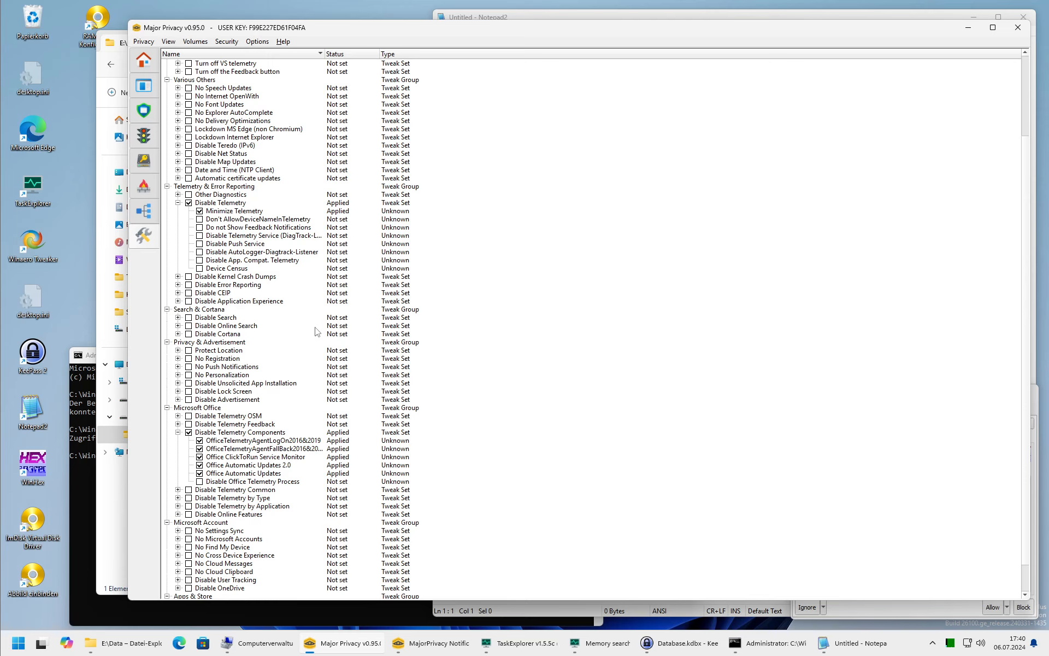
In the Programs view, start a new program rule for All Programs.
click(143, 89)
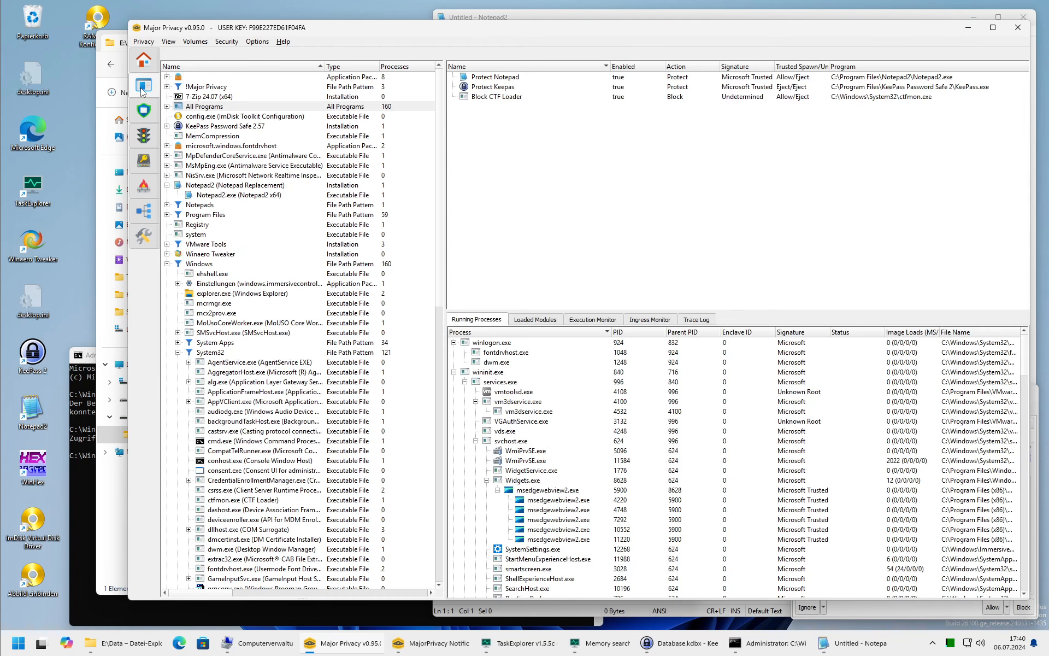
click(203, 105)
right_click(525, 160)
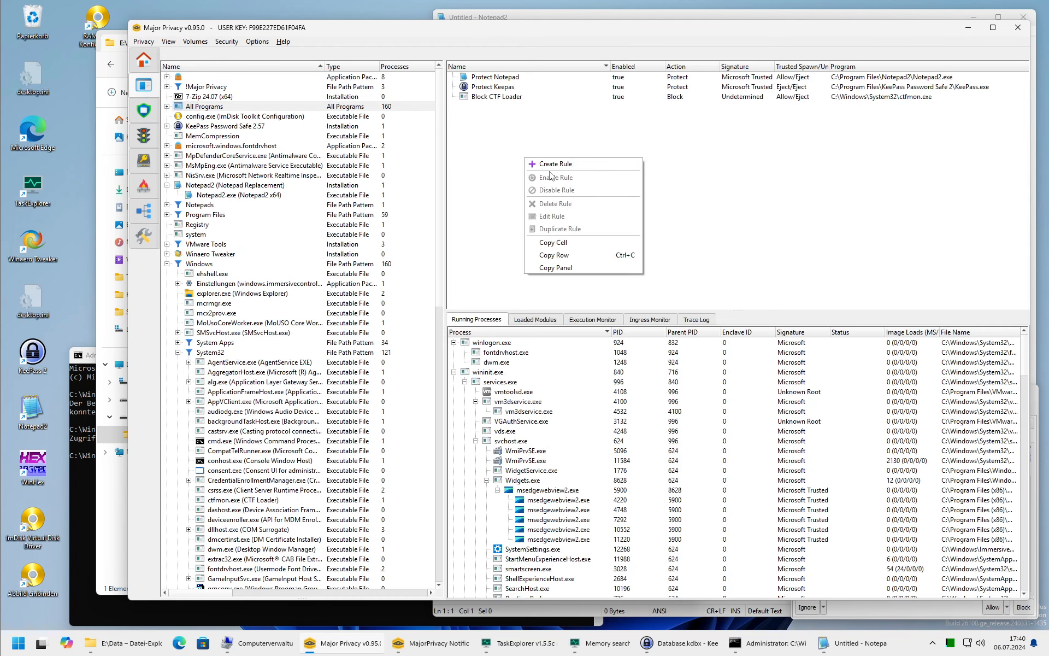
click(552, 164)
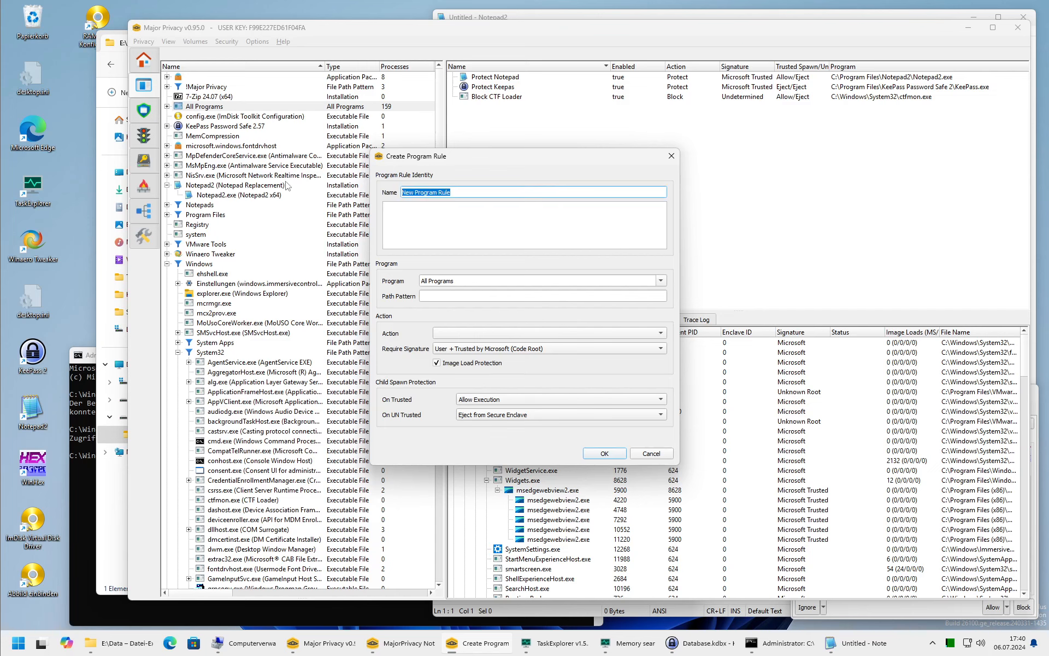
Name the rule 'Block CompatTelRunner.exe' and copy the executable name from it.
text(B)
key(ctrl+shift+Left)
key(ctrl+shift+Left)
key(ctrl+shift+Right)
key(ctrl+c)
click(120, 646)
Search C:\Windows for CompatTelRunner.exe, then abandon the search.
click(164, 381)
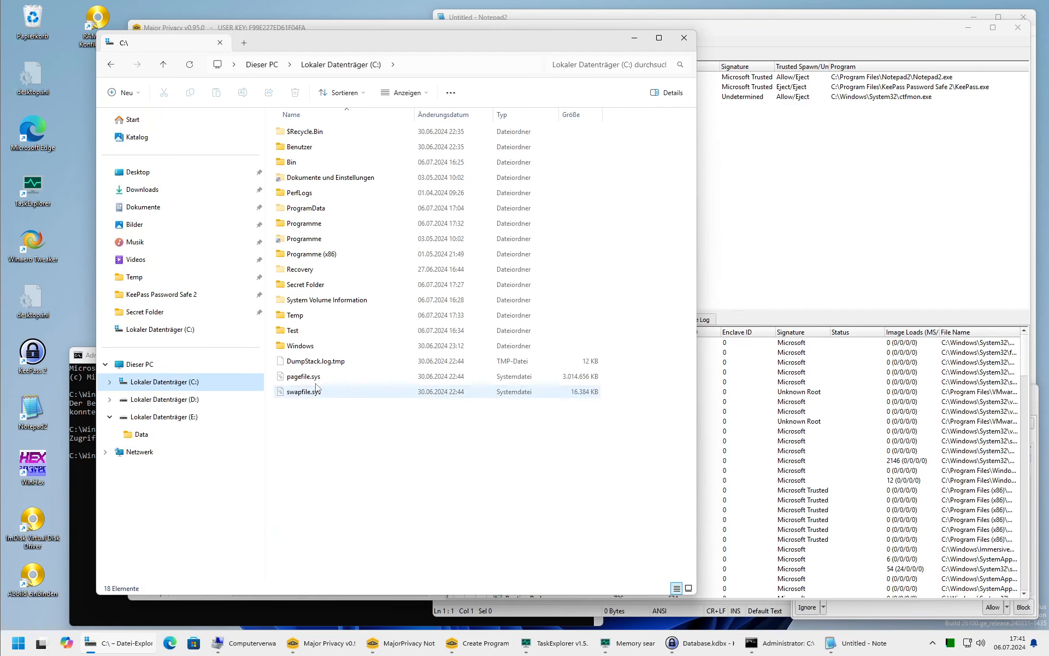
click(307, 344)
click(552, 64)
key(ctrl+v)
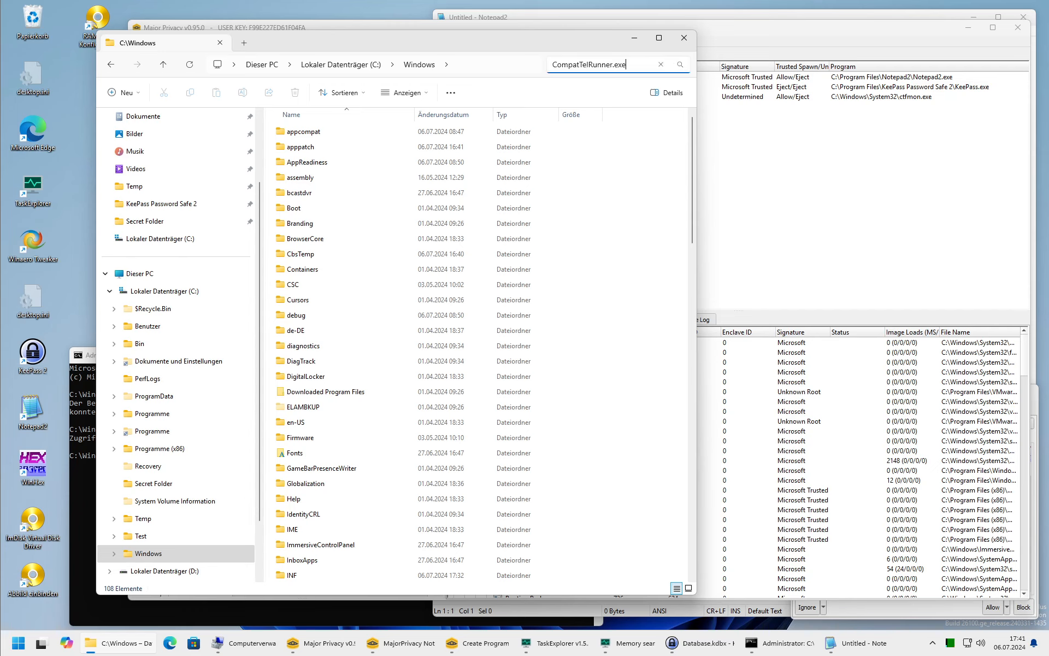
key(Return)
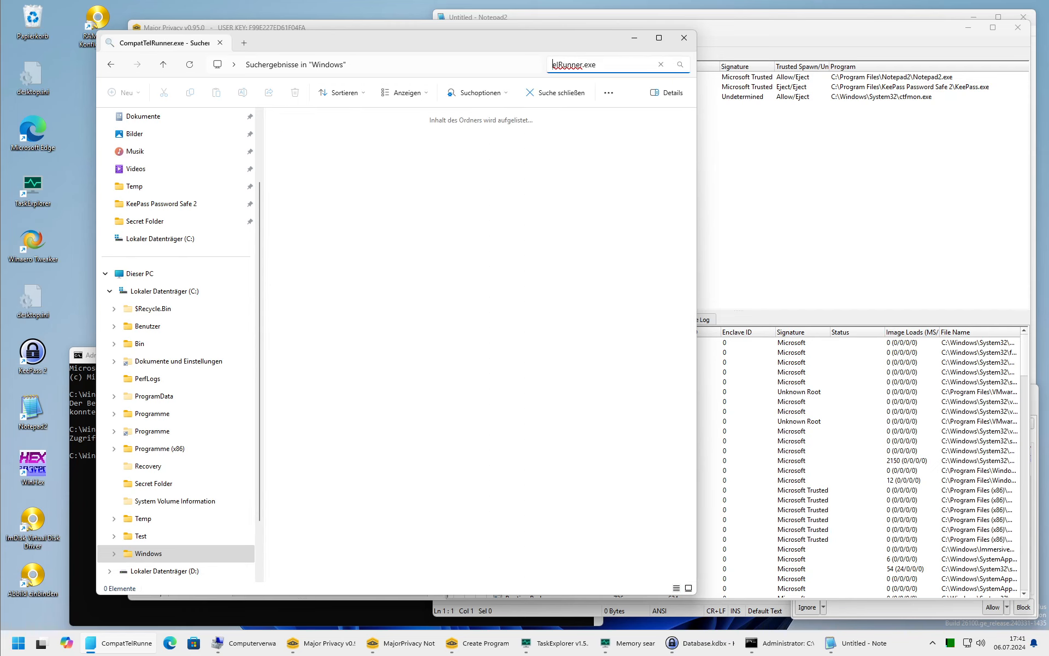
text(T)
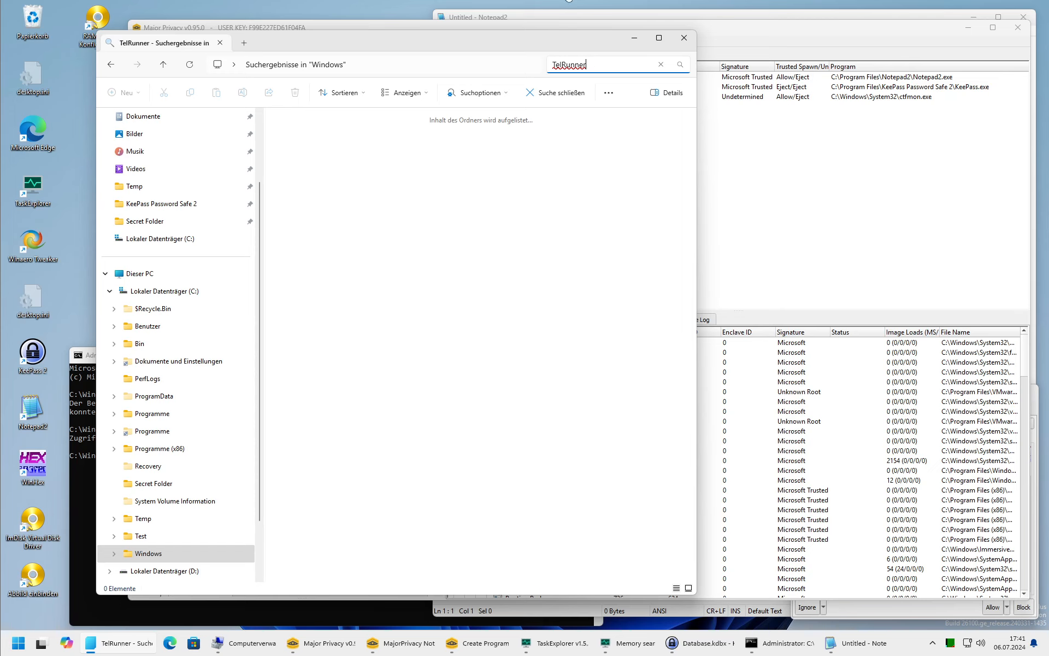
click(149, 553)
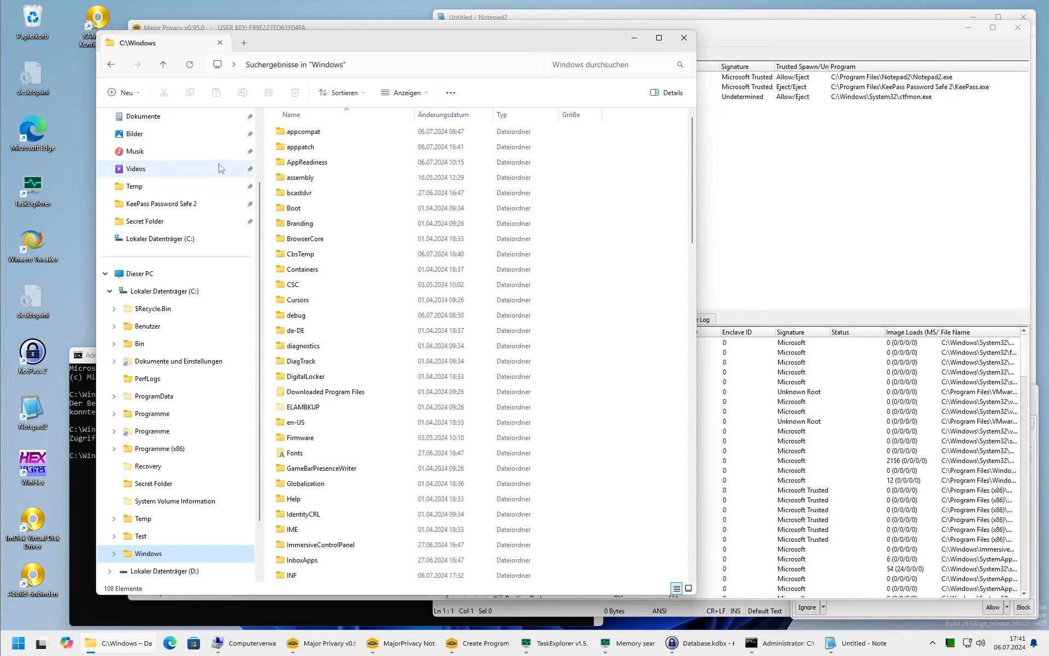
Locate and select CompatTelRunner.exe in C:\Windows\System32.
scroll(325, 396, down, 20)
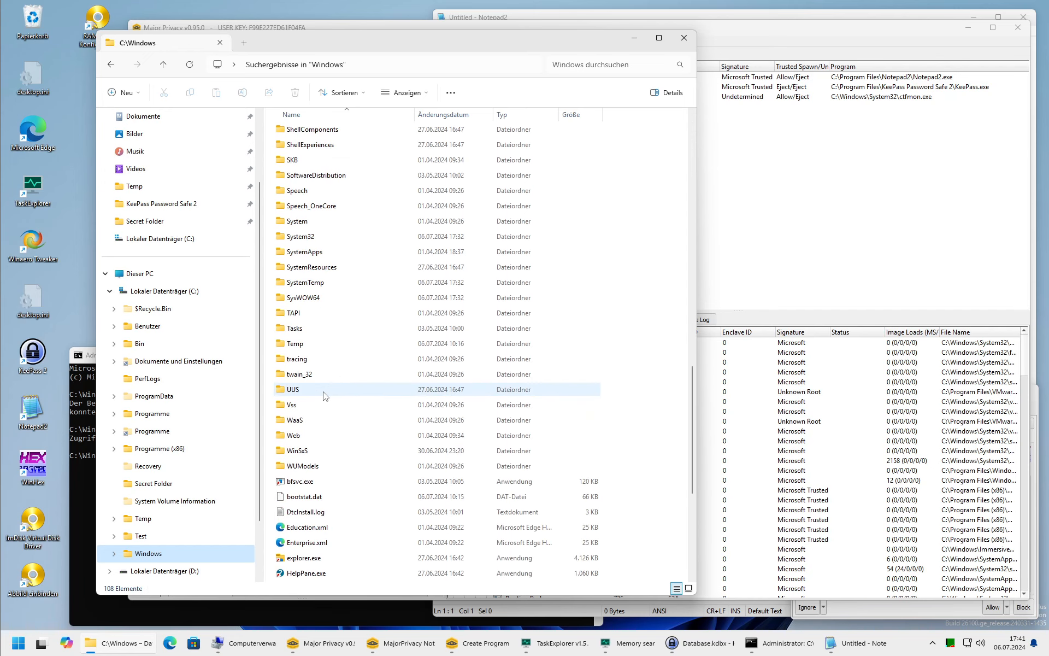
double_click(309, 239)
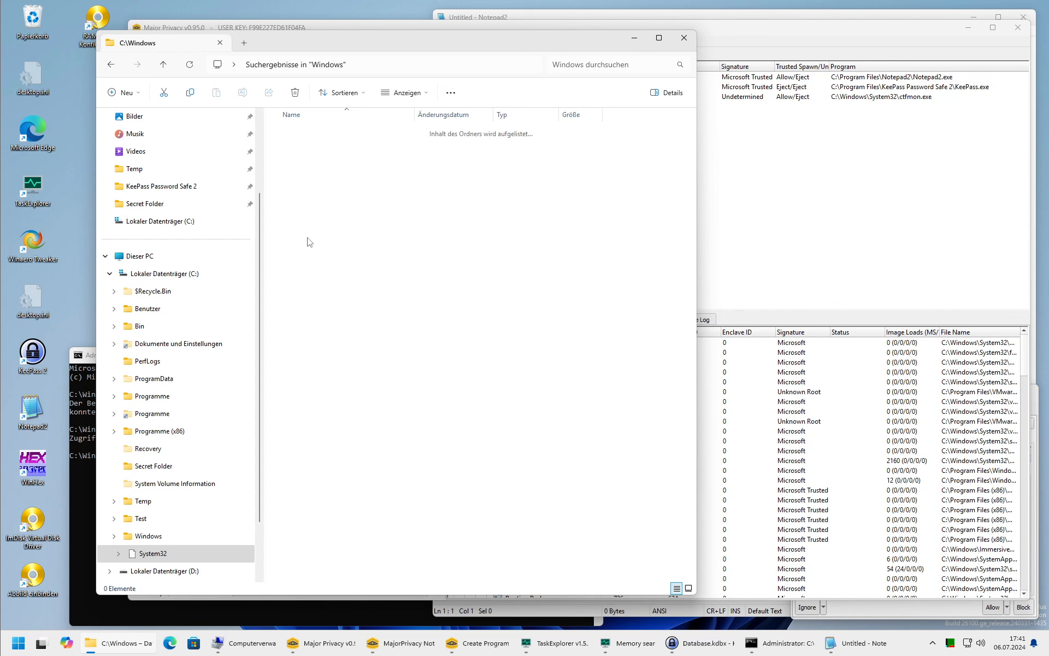
scroll(352, 296, down, 15)
click(360, 302)
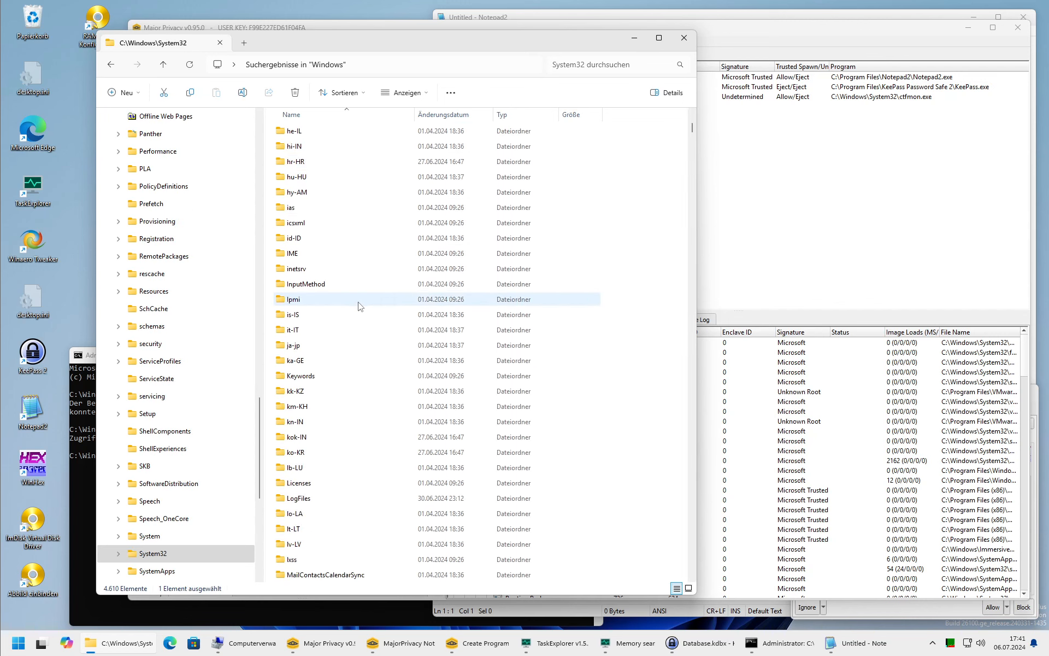
scroll(350, 317, down, 20)
key(c)
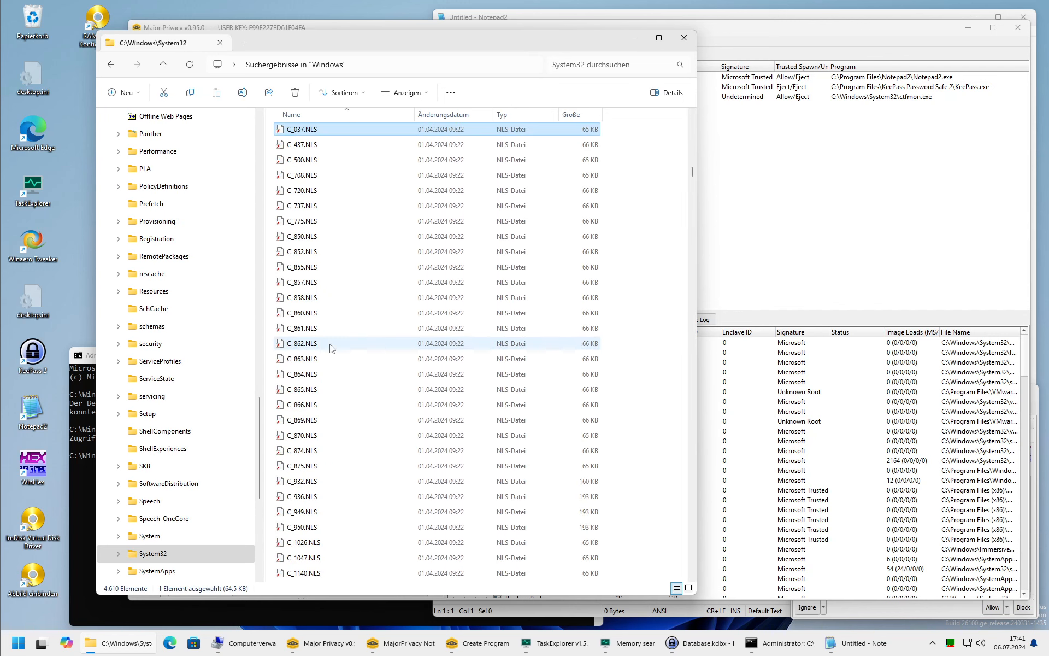
scroll(332, 348, down, 20)
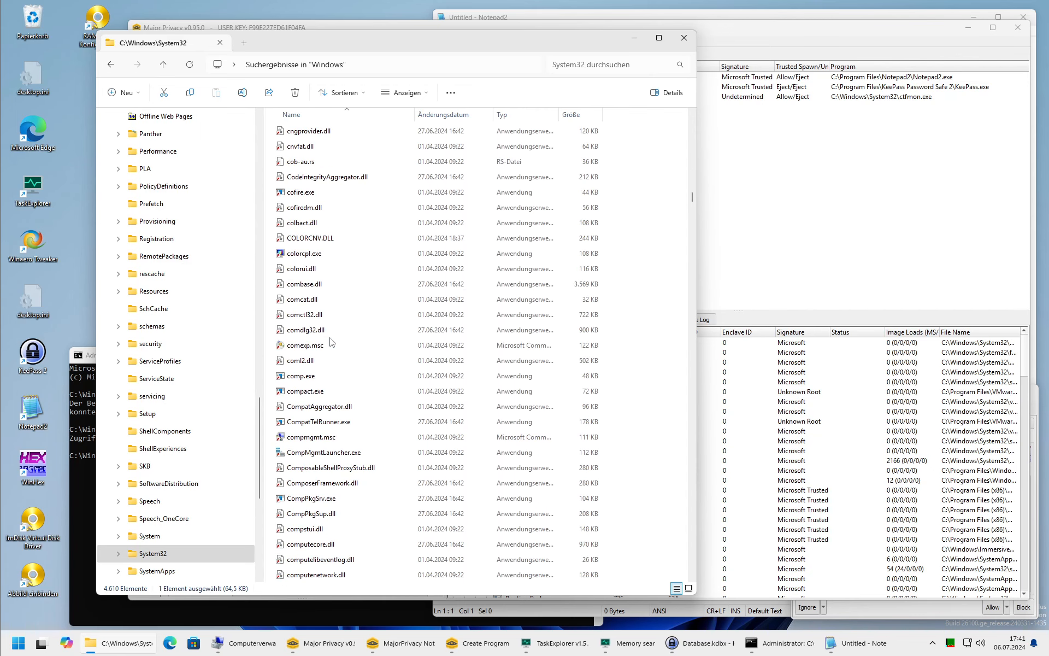
scroll(332, 343, down, 2)
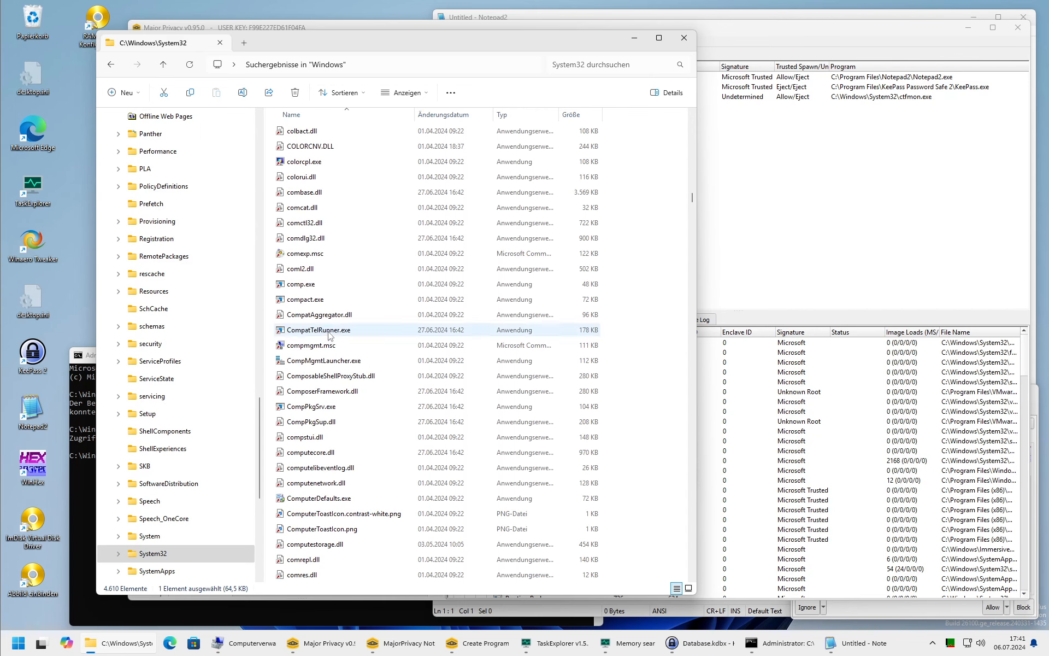
click(323, 332)
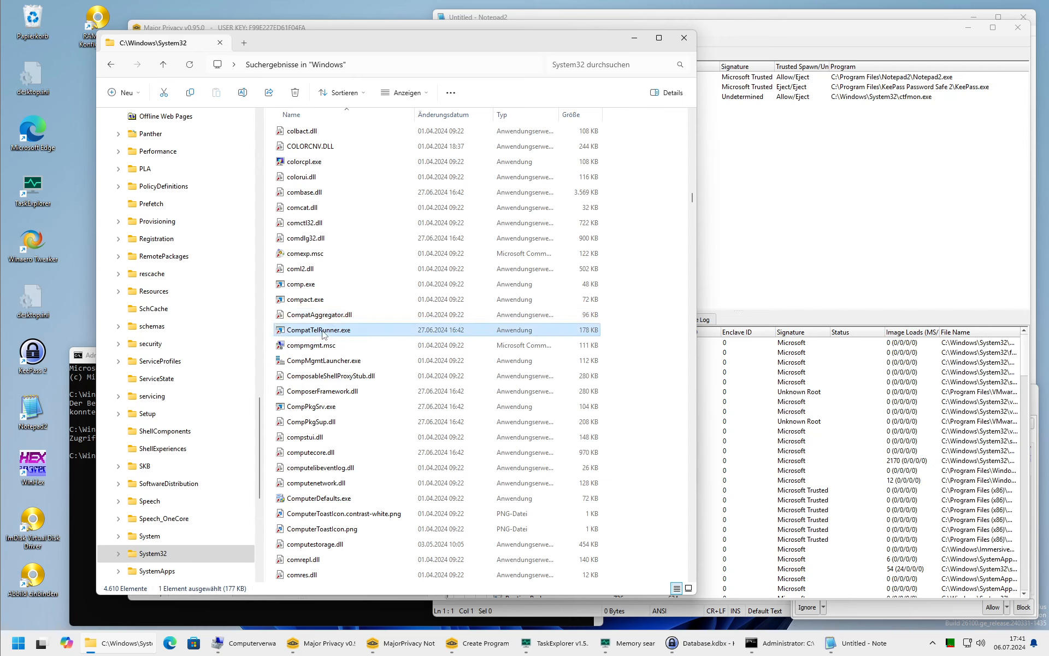
Build and copy the full path C:\Windows\System32\CompatTelRunner.exe from the address bar.
right_click(323, 332)
click(375, 588)
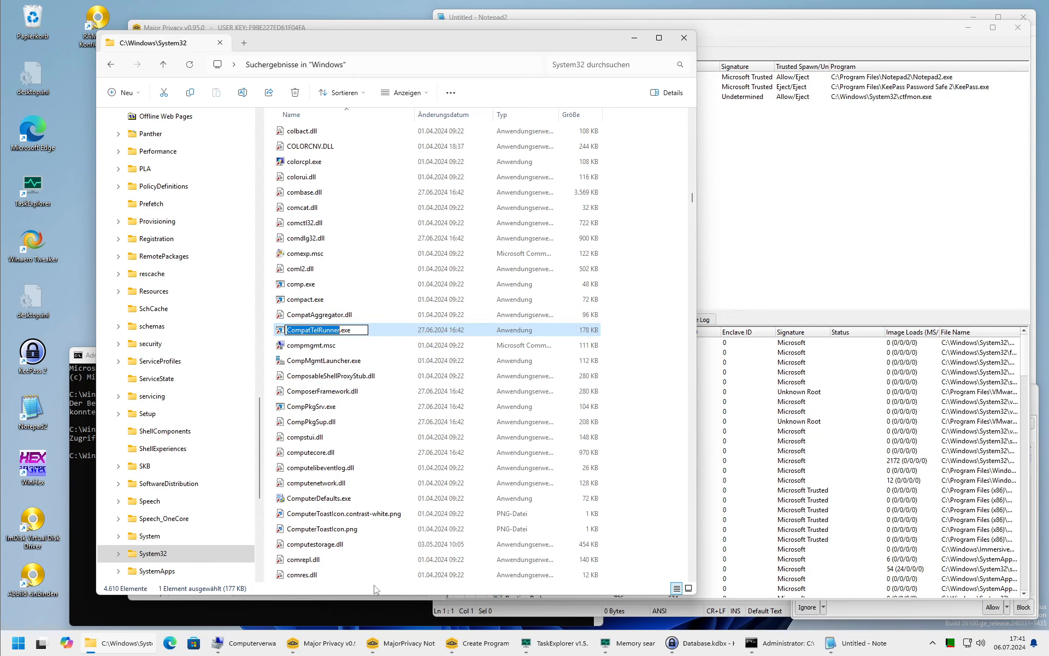
key(Return)
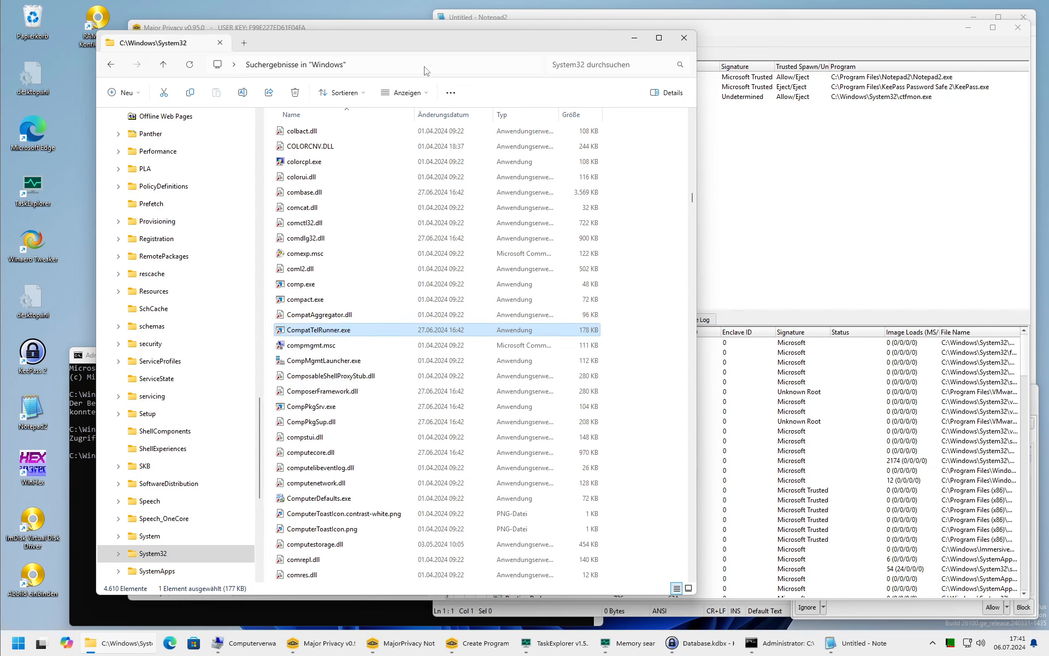
click(426, 70)
key(End)
text(\)
key(ctrl+v)
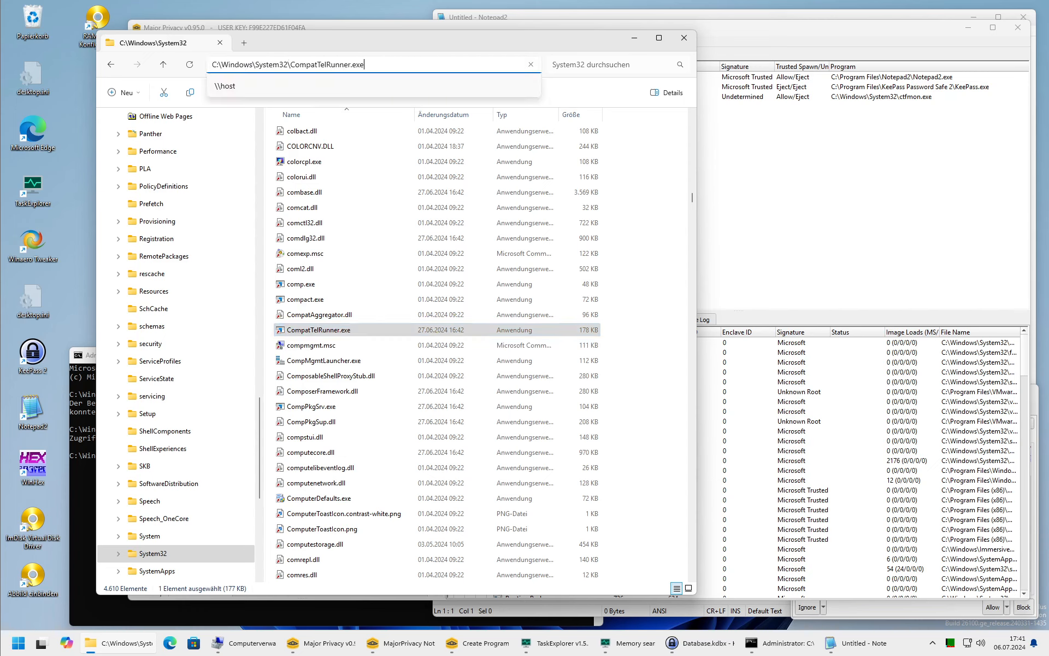
key(ctrl+a)
key(ctrl+c)
key(alt+Tab)
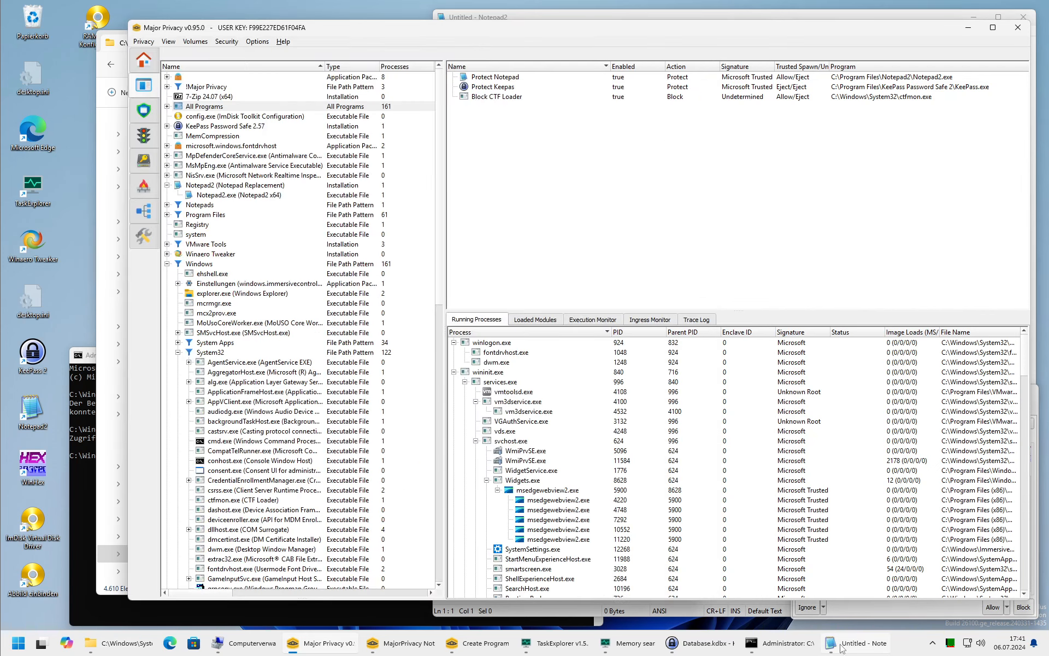
Paste C:\Windows\System32\CompatTelRunner.exe as the rule's path pattern.
click(475, 644)
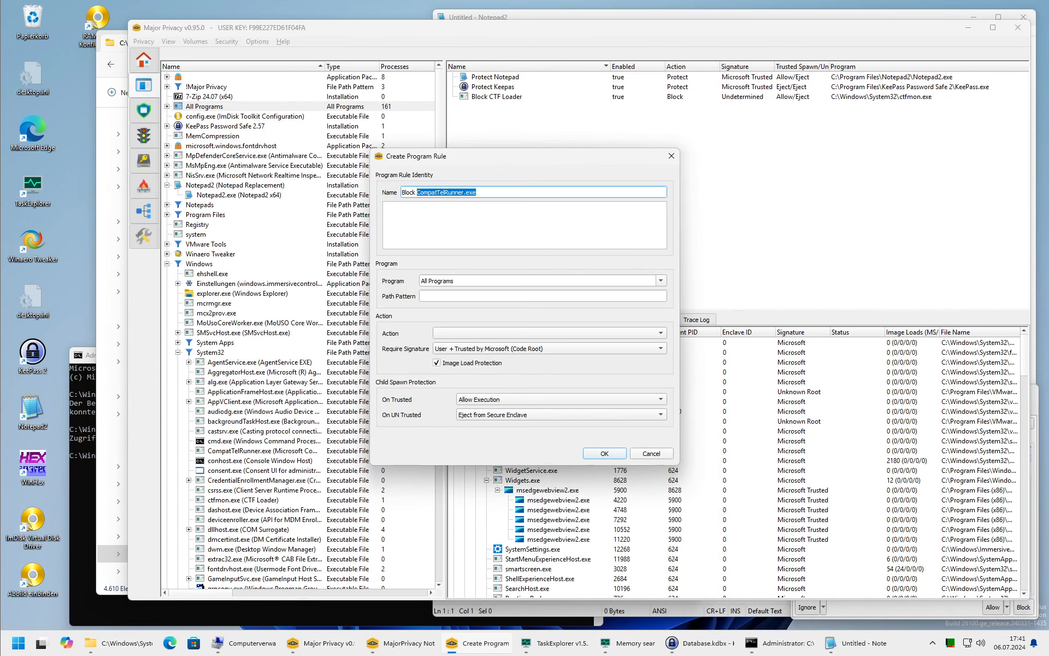
click(460, 295)
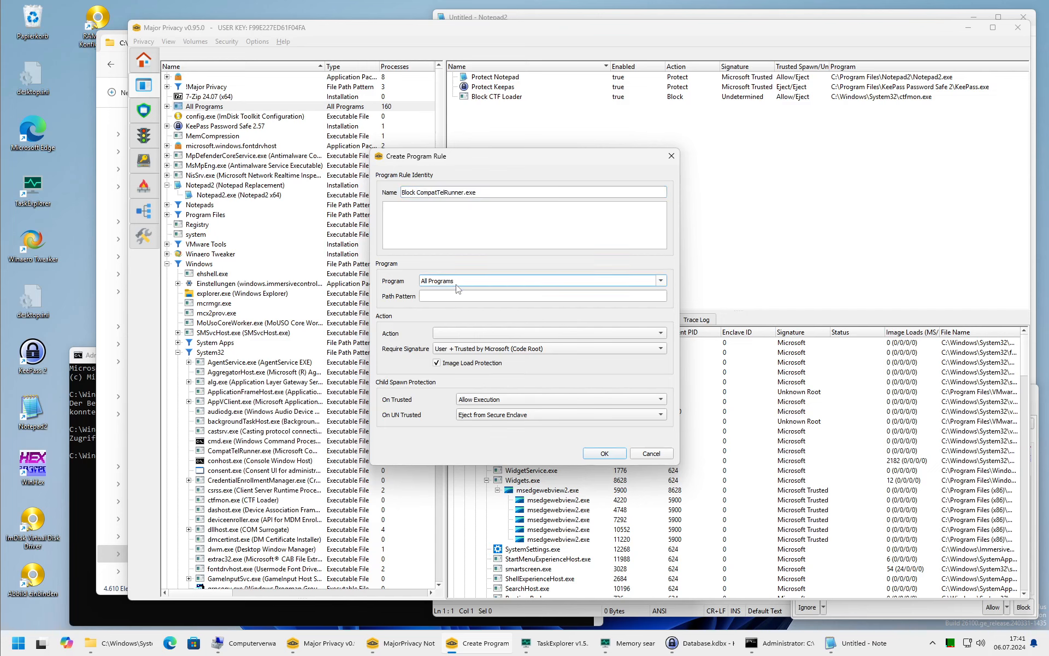
key(ctrl+v)
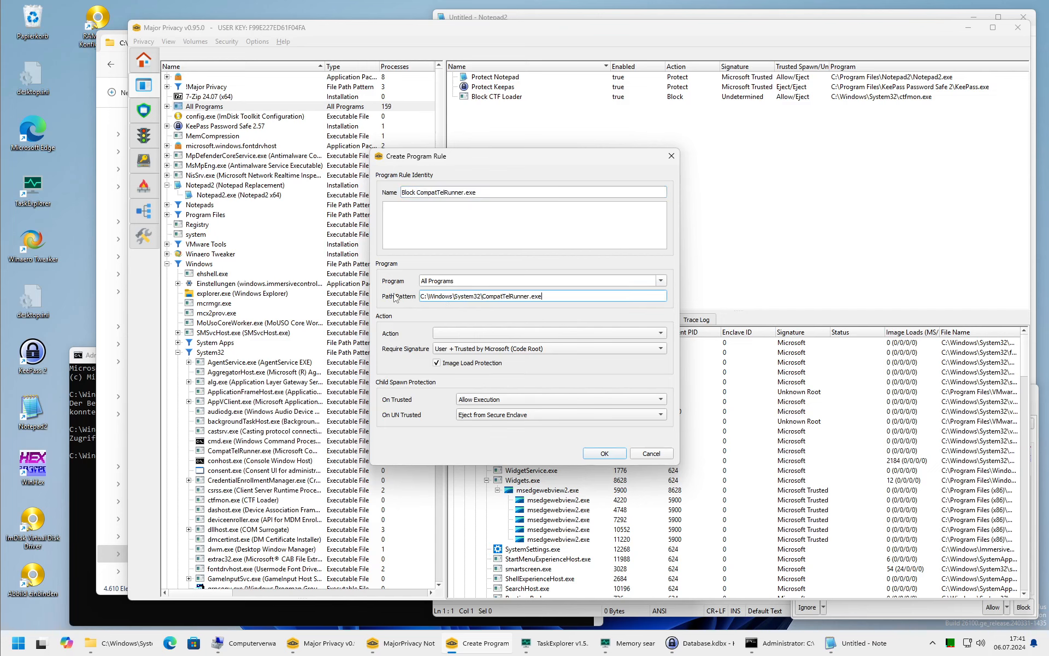
drag(569, 295, 408, 296)
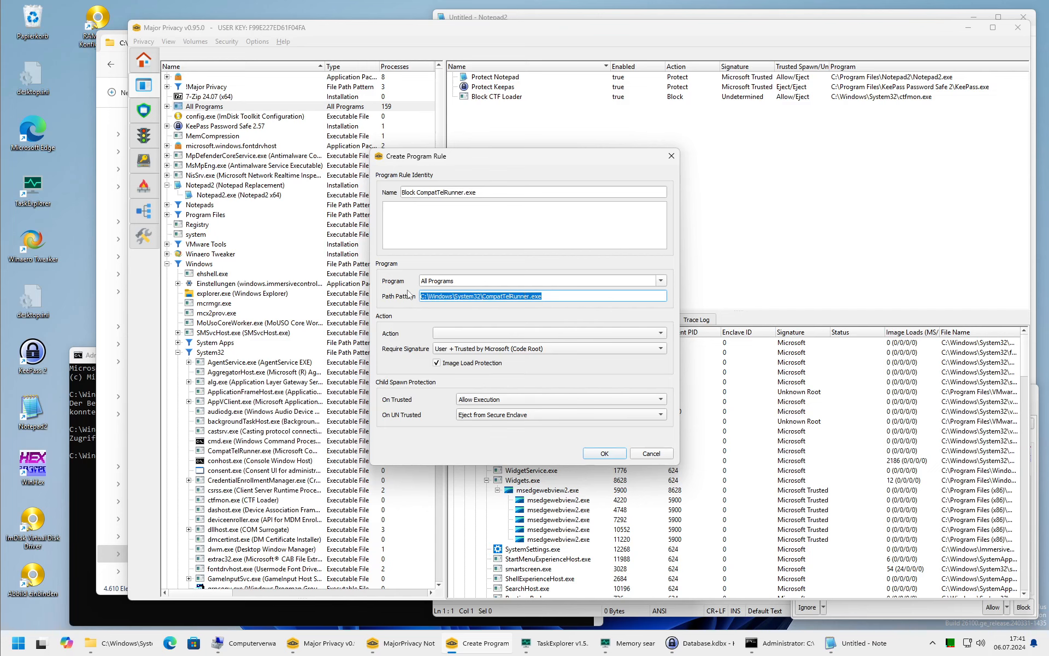
Set the rule action to Block with No Signature required, and save it.
click(500, 334)
click(452, 345)
click(470, 350)
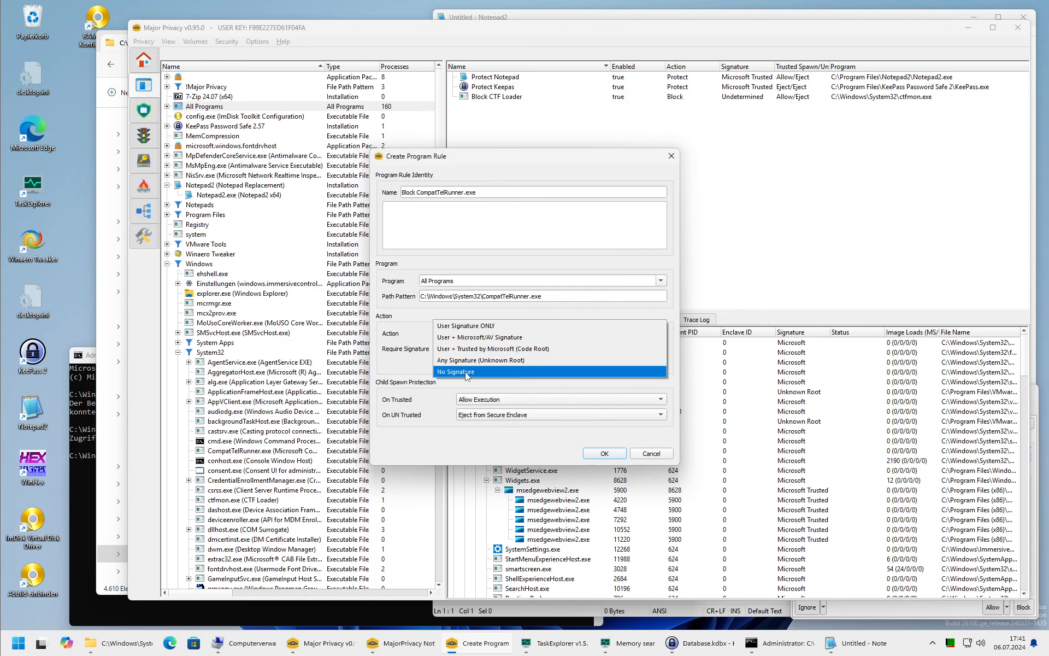
click(458, 406)
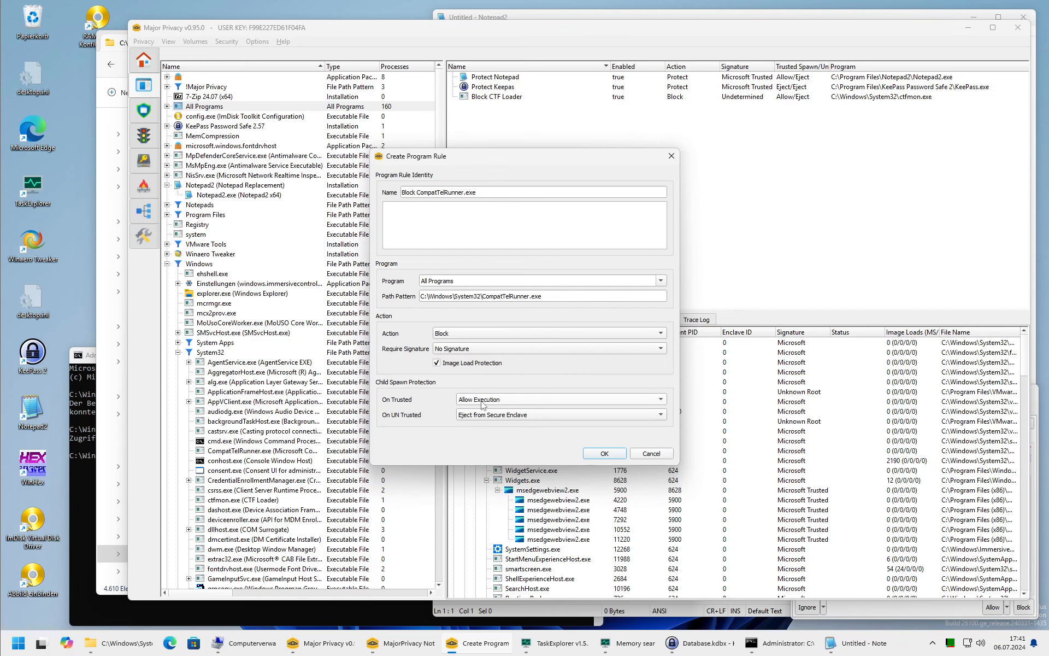
click(597, 453)
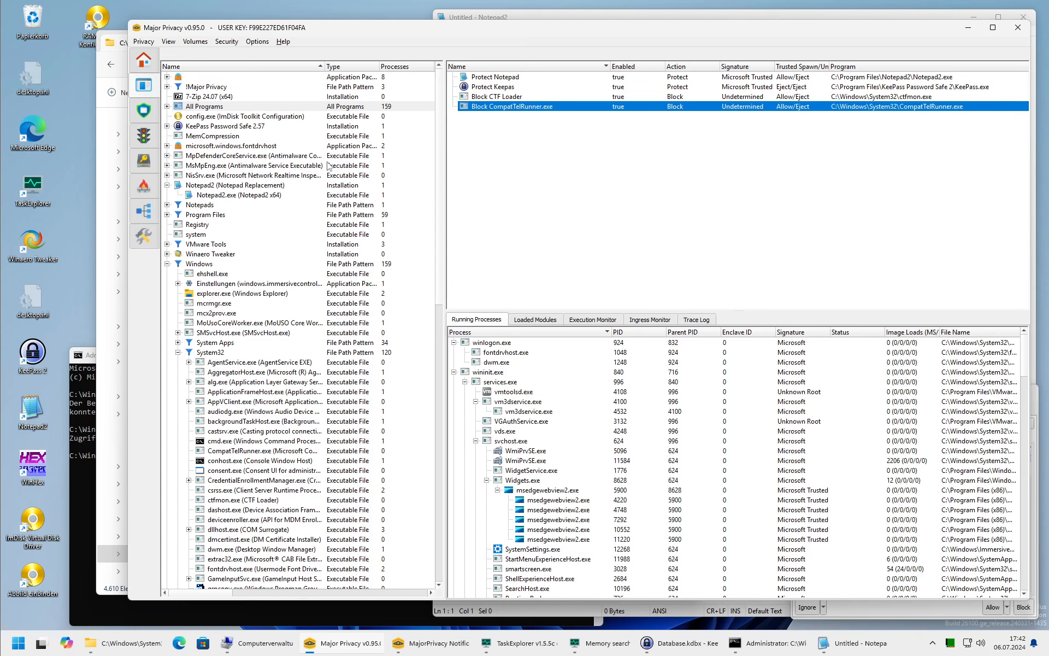
Collapse the Windows group in the program tree.
click(167, 264)
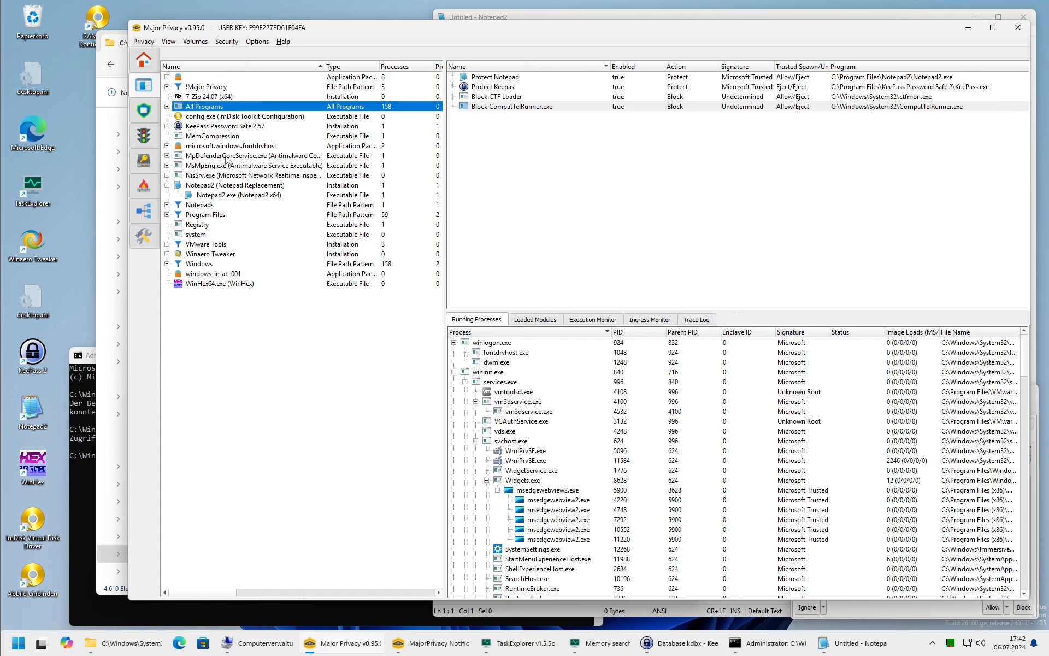
click(80, 483)
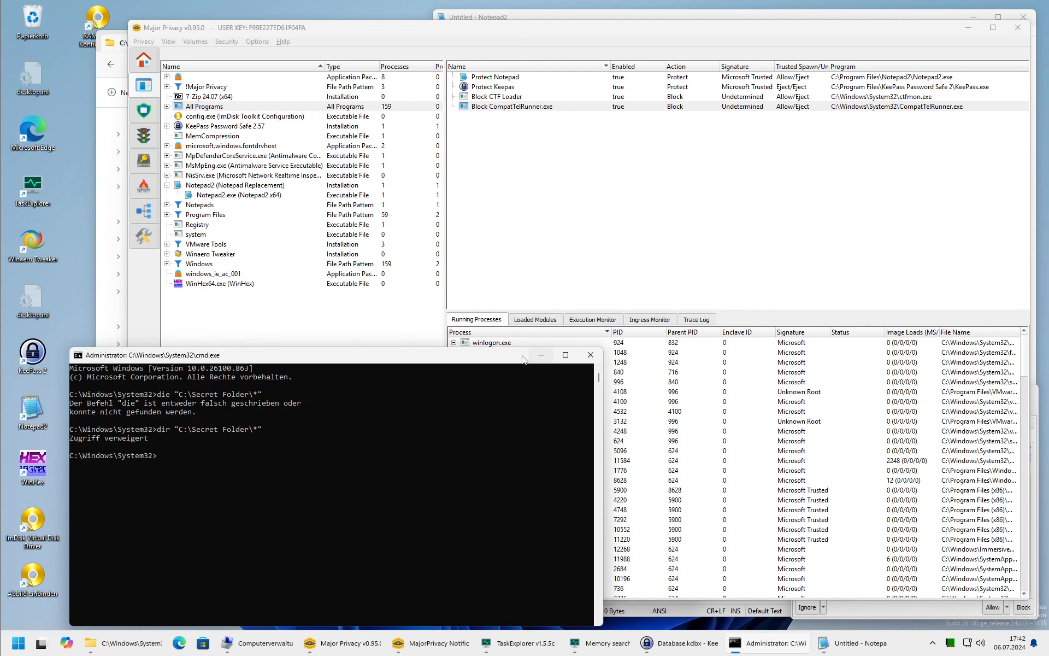
click(551, 353)
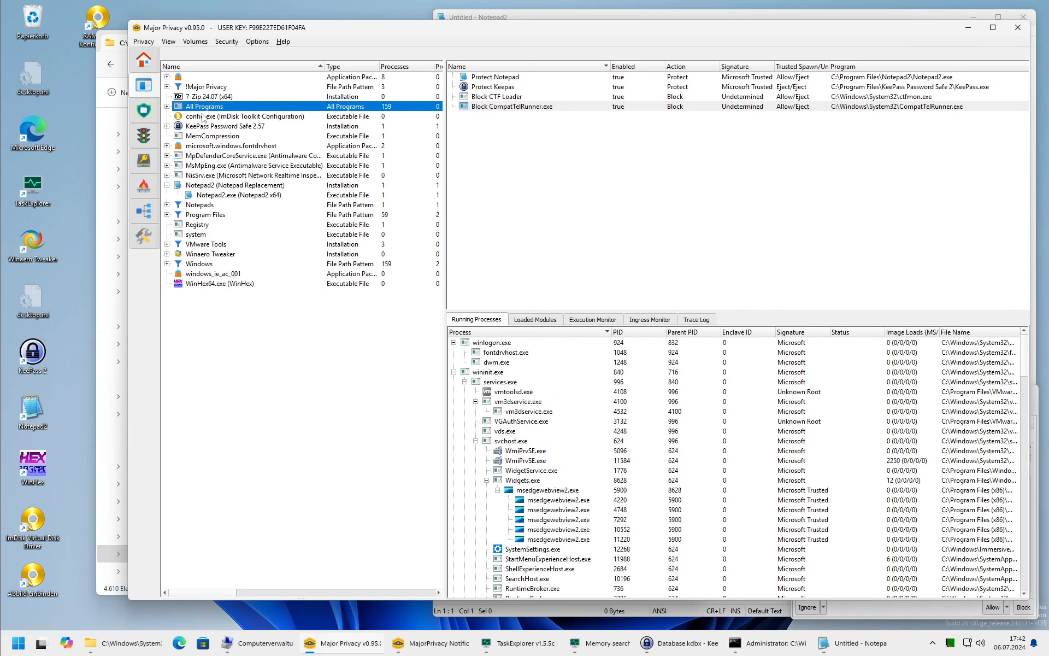
click(147, 108)
click(150, 93)
Close the System32 Explorer window and filter the program tree by 'explorer.exe'.
click(118, 39)
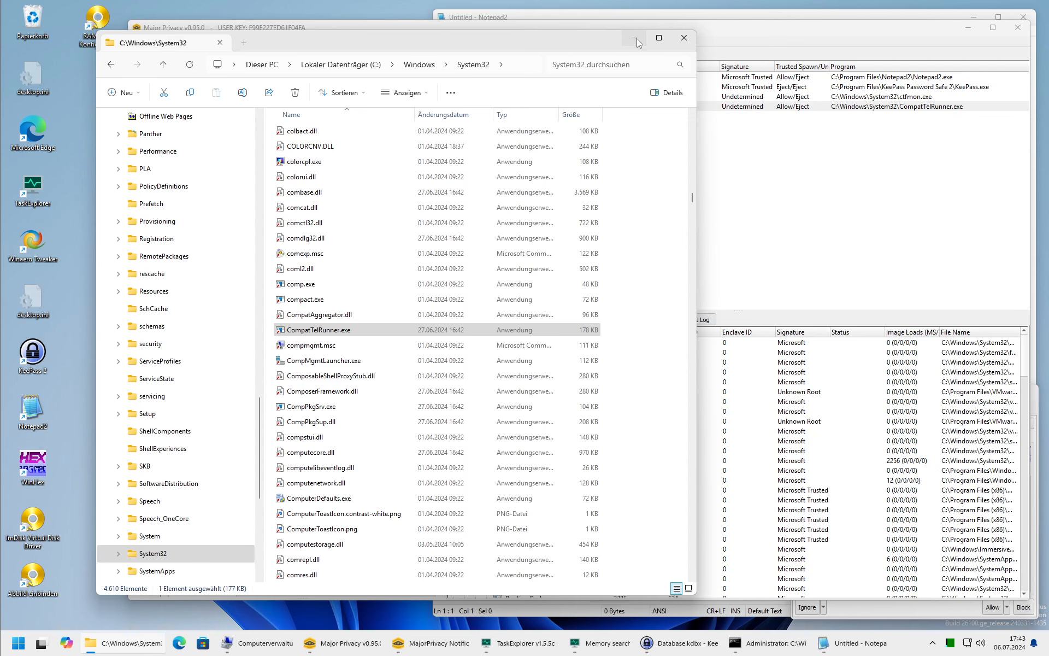
click(683, 37)
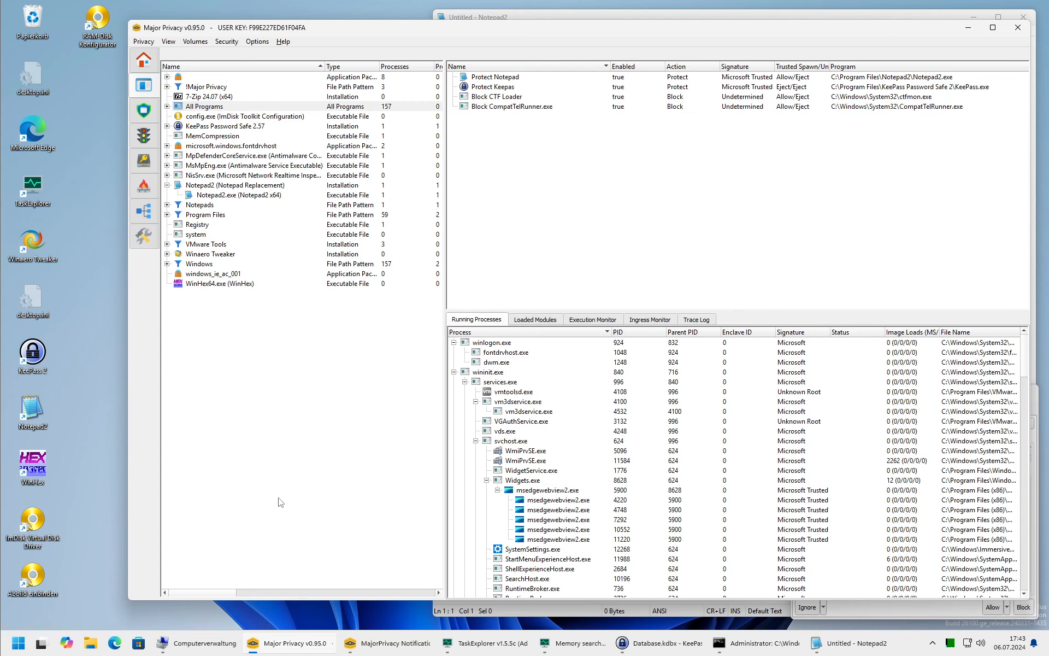
key(ctrl+f)
text(explorer.exe)
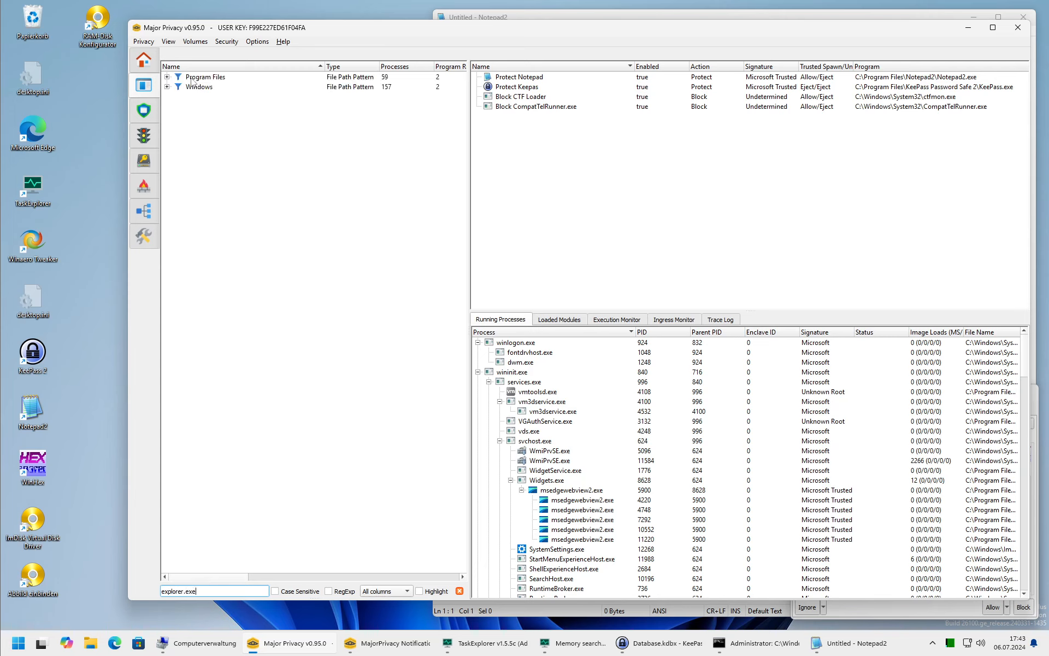
click(92, 647)
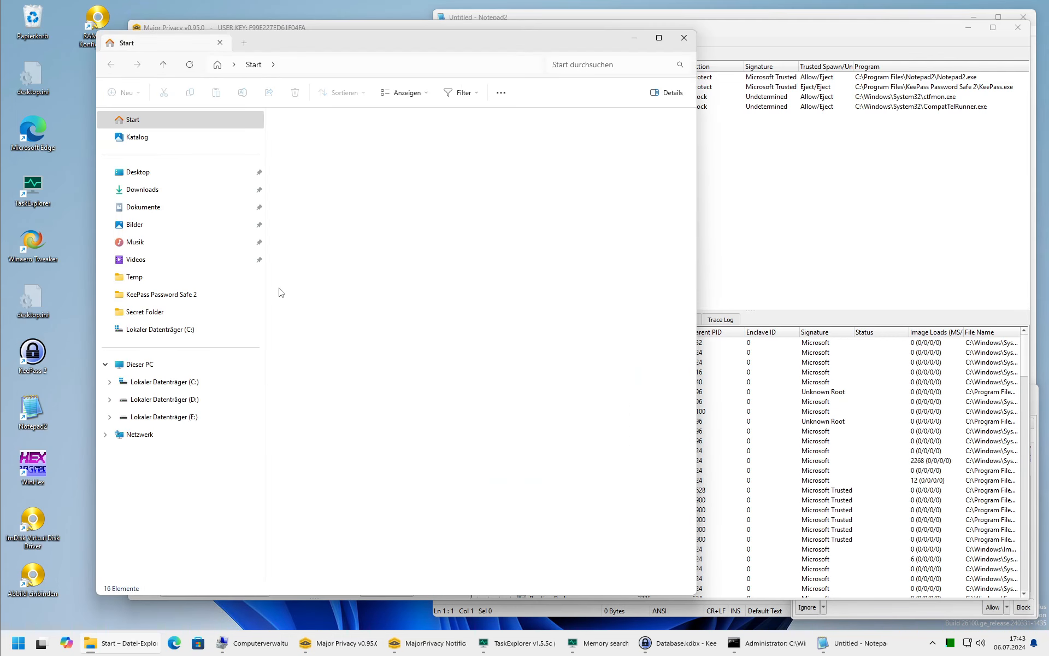
right_click(360, 277)
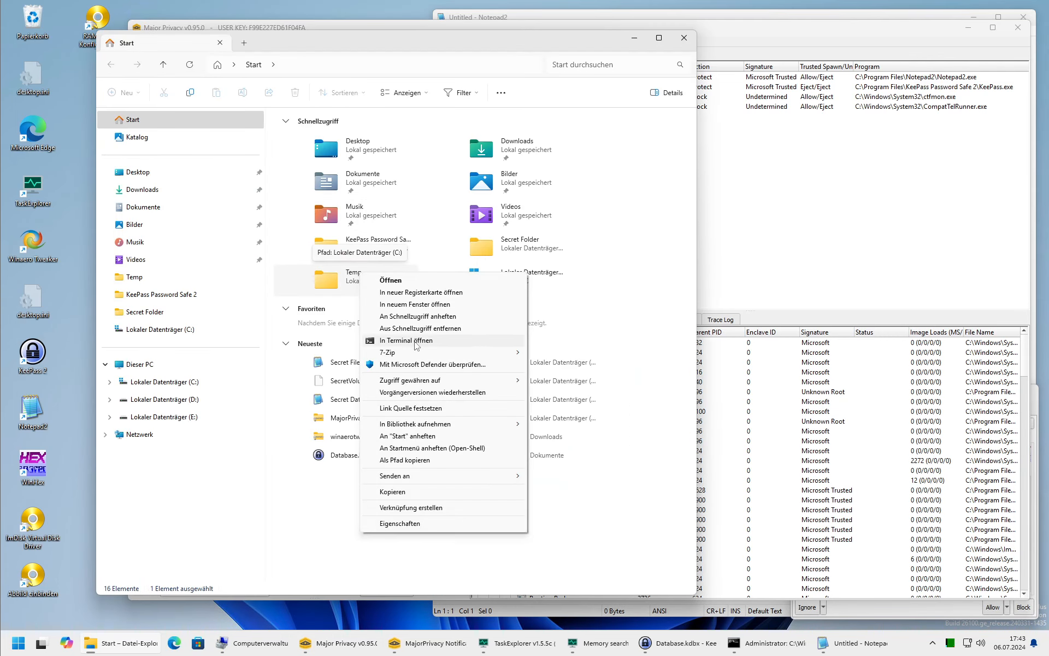
mouse_move(416, 356)
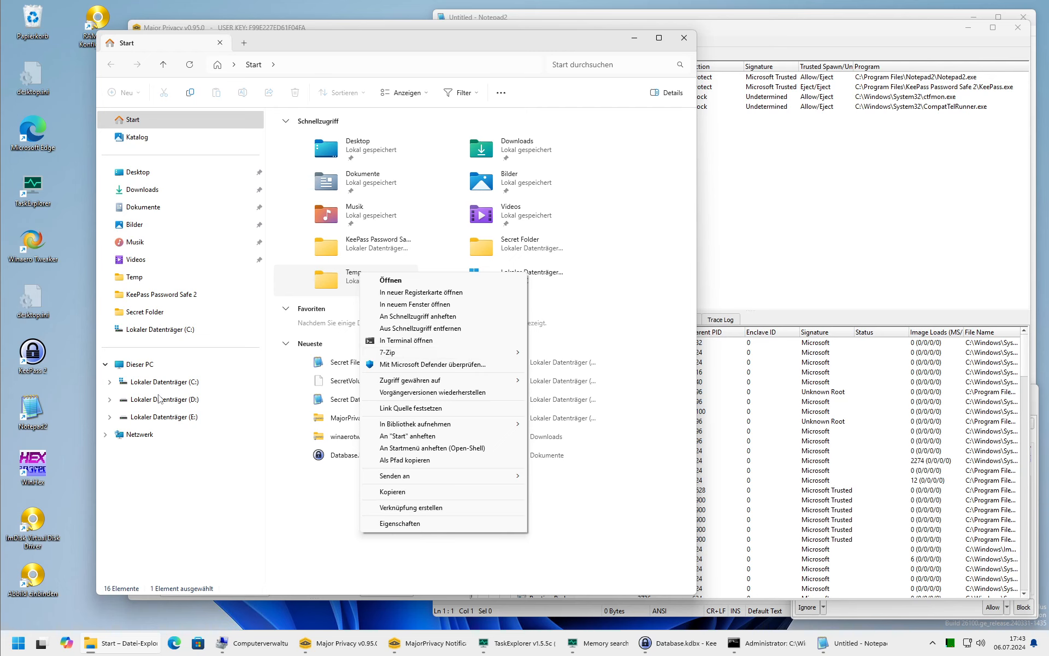
click(110, 382)
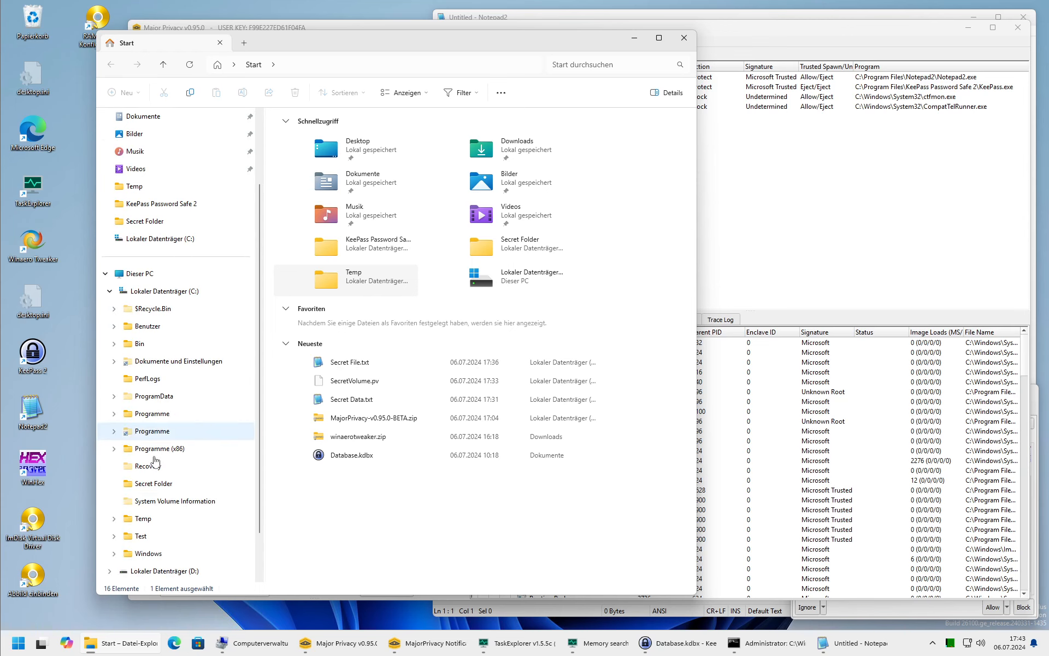
click(143, 519)
click(141, 536)
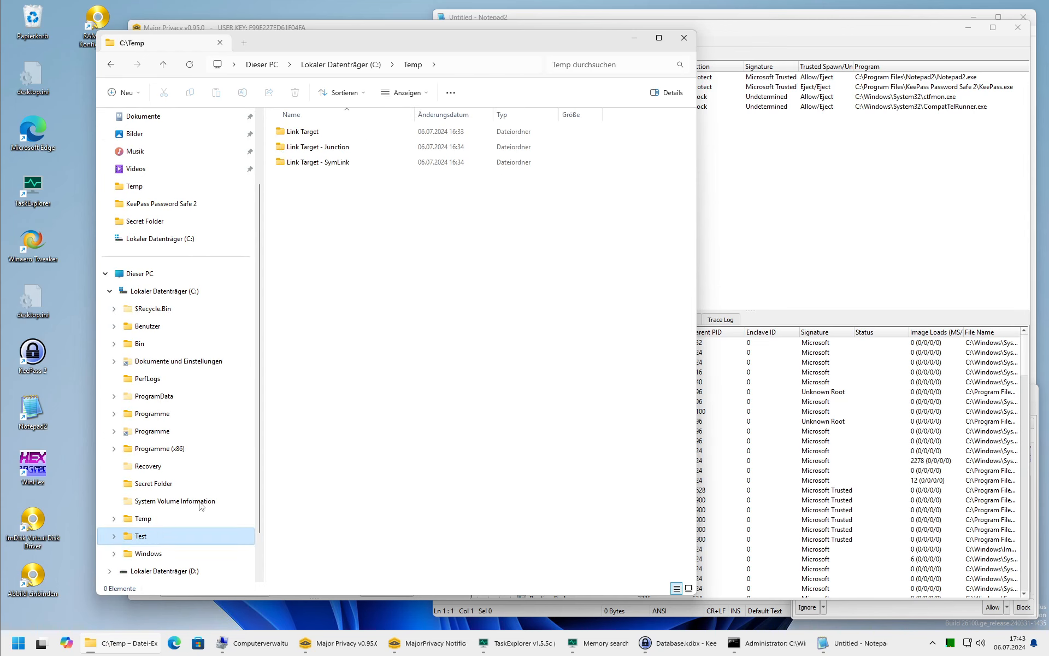
click(309, 147)
right_click(309, 147)
click(350, 428)
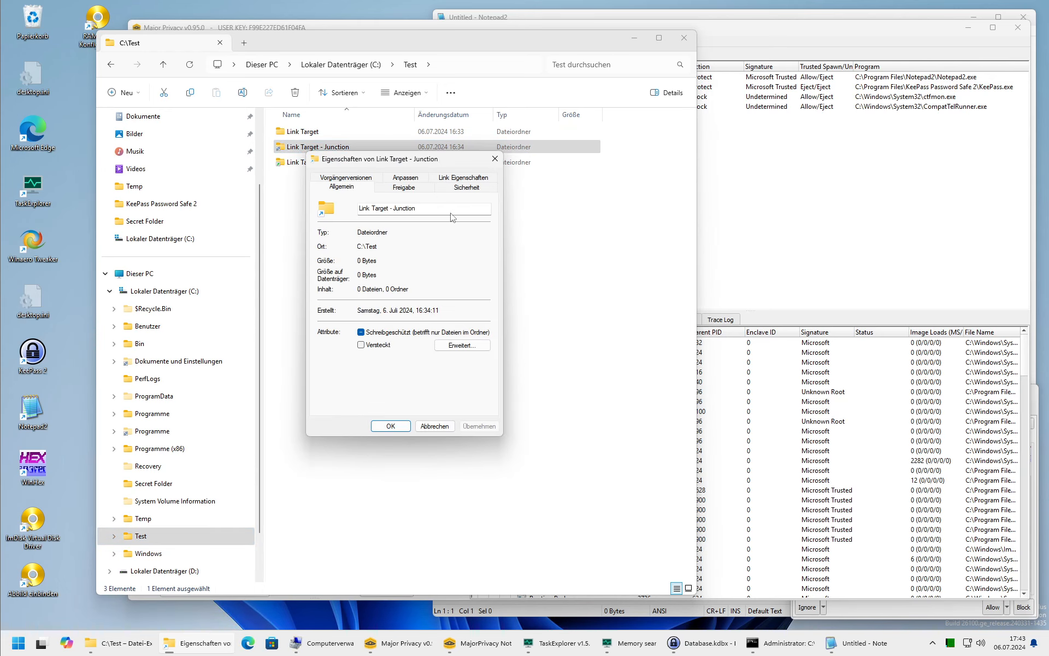
click(463, 178)
click(494, 159)
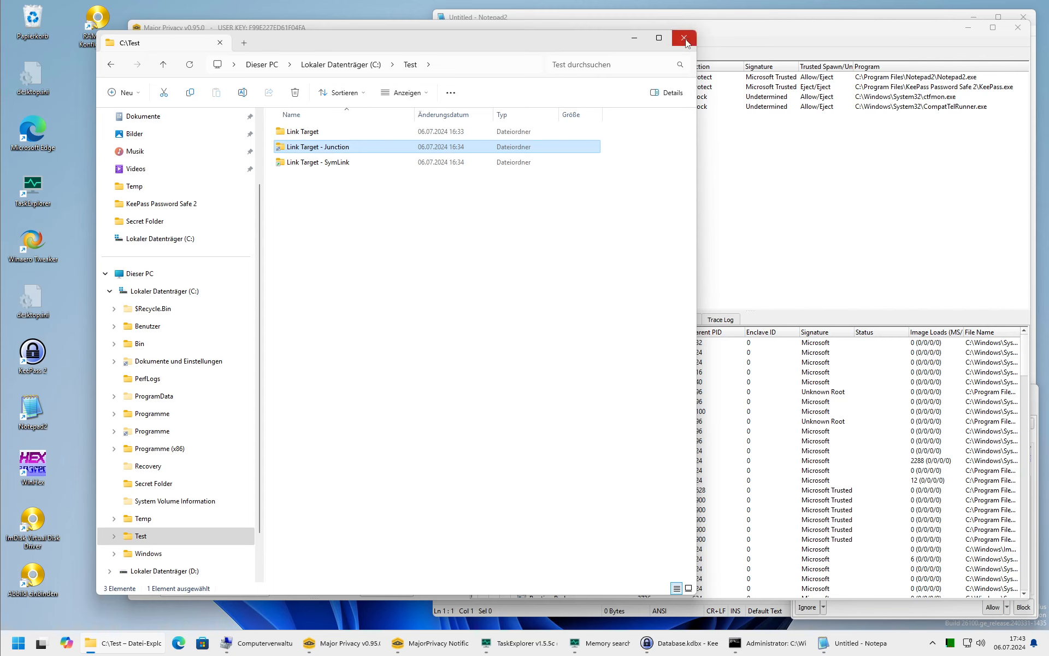
click(19, 643)
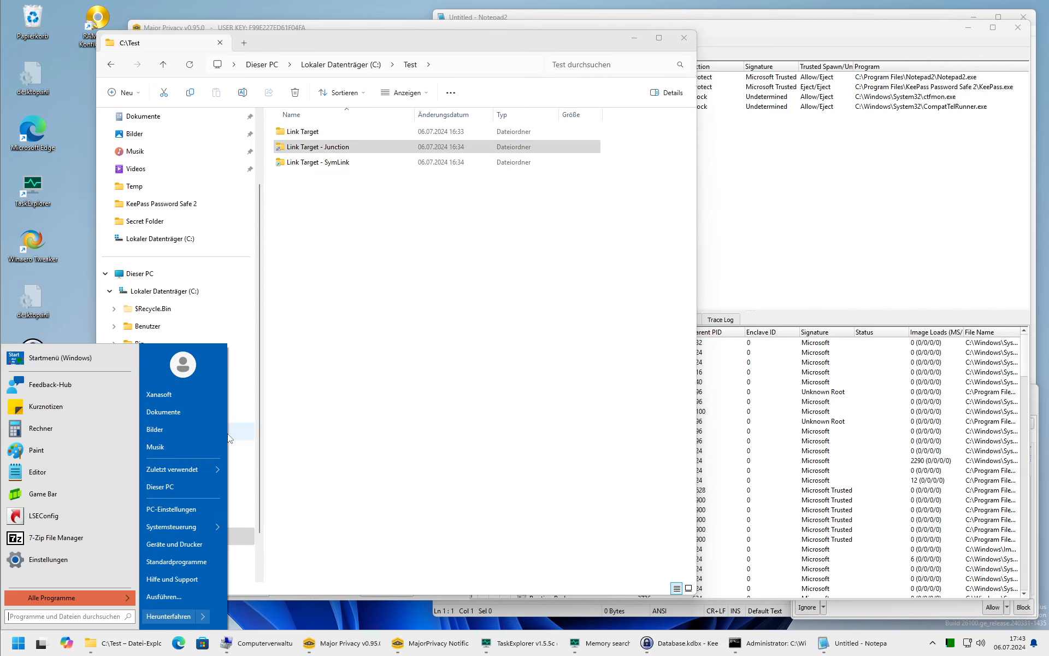
click(601, 207)
click(684, 39)
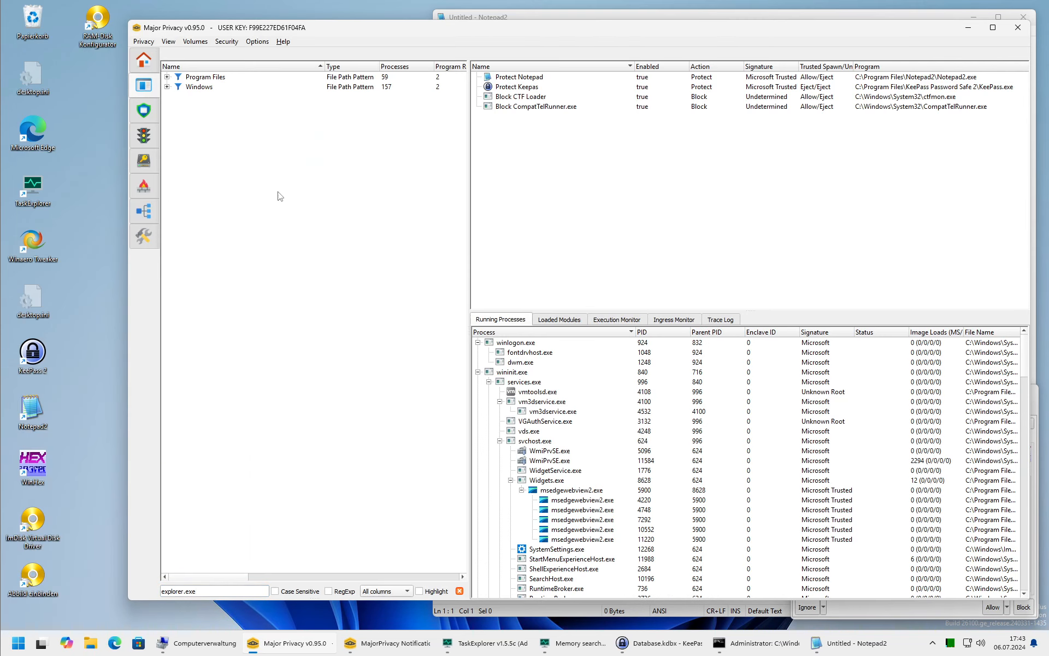
Create a rule named 'Secure Explorer' for explorer.exe (Windows Explorer) under Windows.
click(168, 86)
click(198, 96)
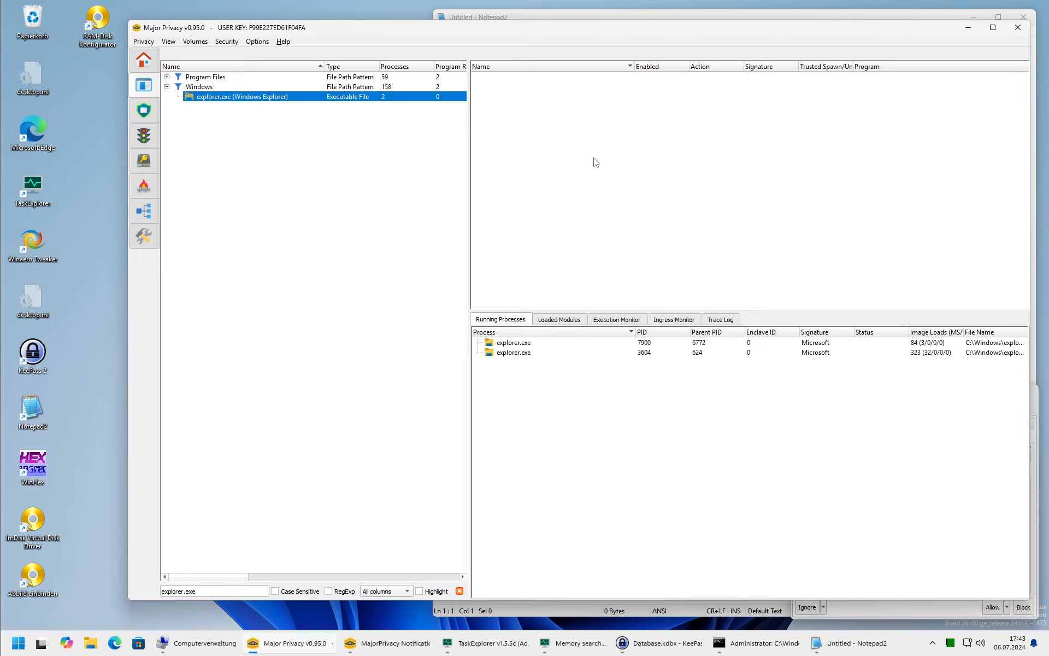
right_click(548, 158)
click(562, 164)
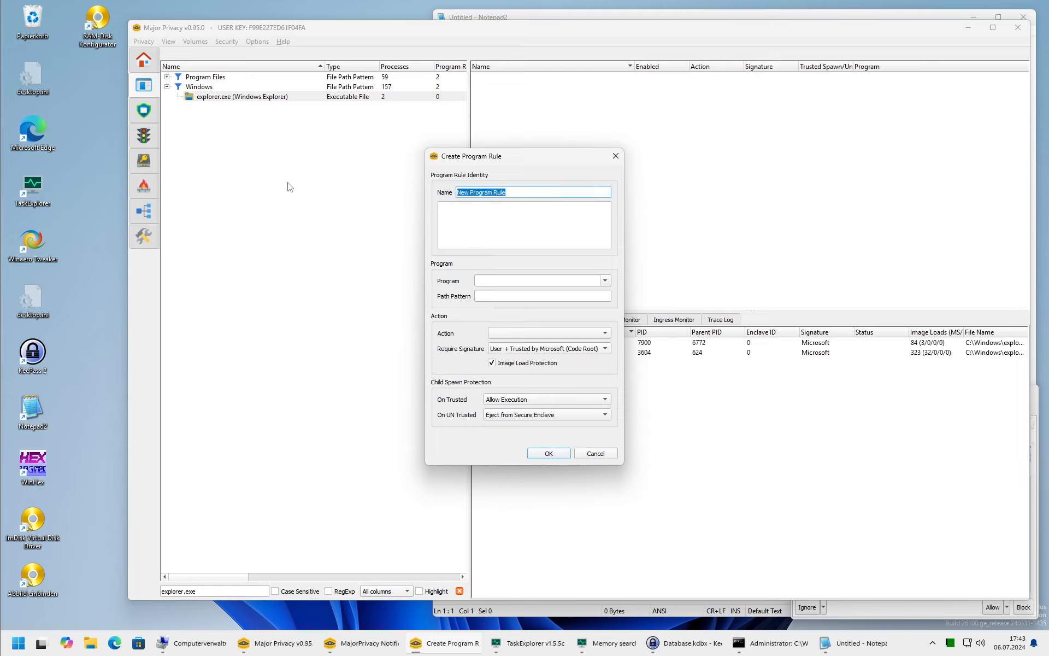
text(Explorer)
key(Home)
text(Secure)
click(605, 281)
click(538, 290)
Set the action to Allow, require User + Trusted by Microsoft signatures, and save.
click(528, 333)
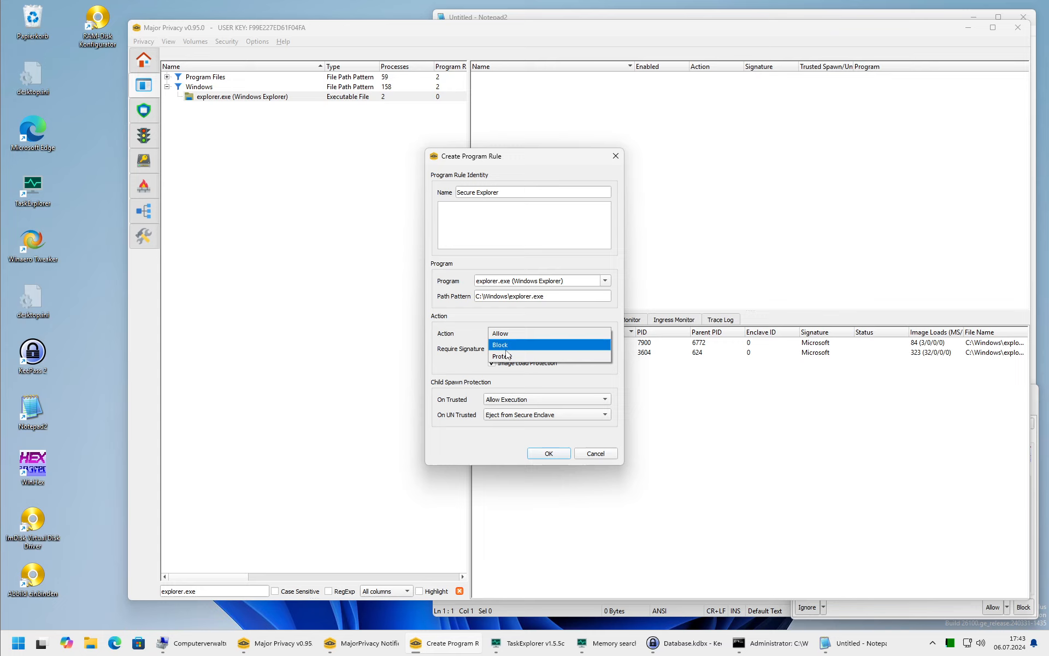
click(503, 334)
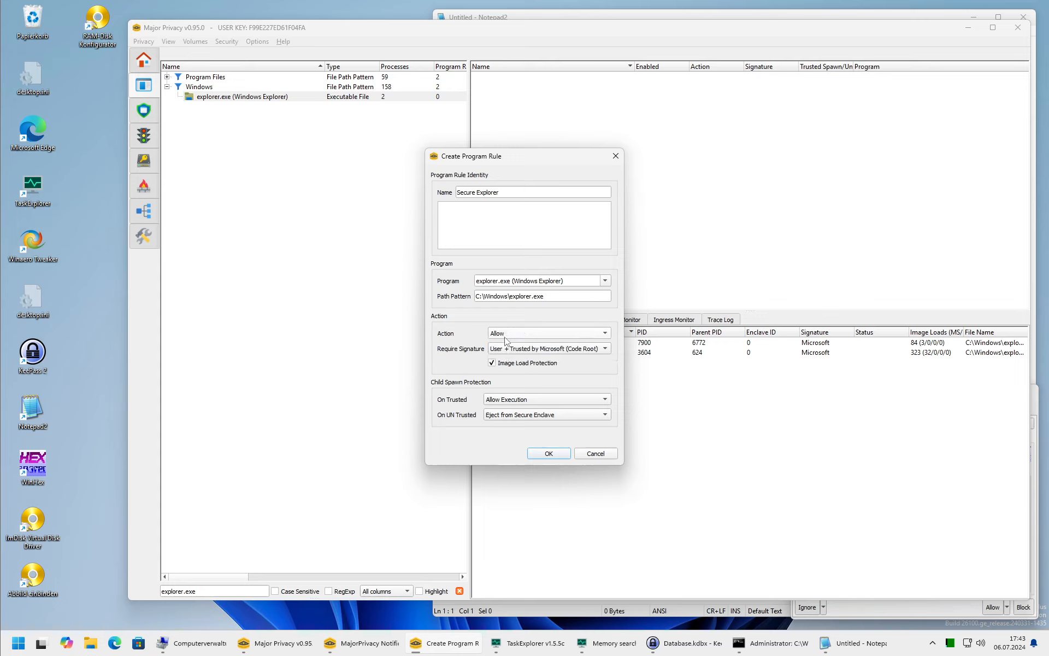
click(509, 351)
click(519, 350)
click(519, 334)
click(520, 336)
click(551, 455)
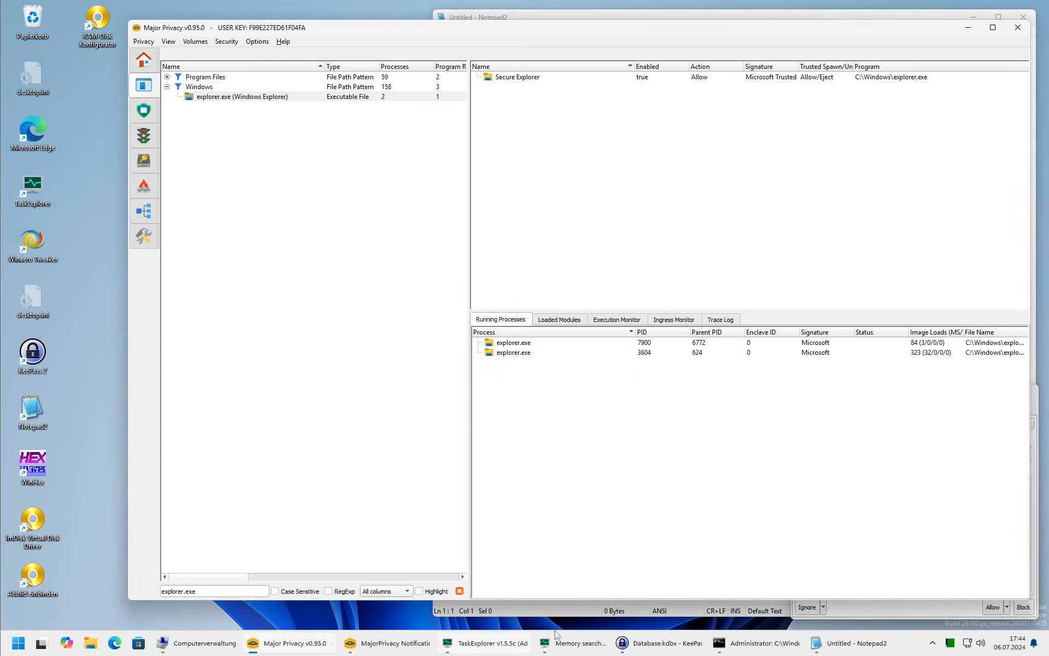
click(748, 646)
click(254, 531)
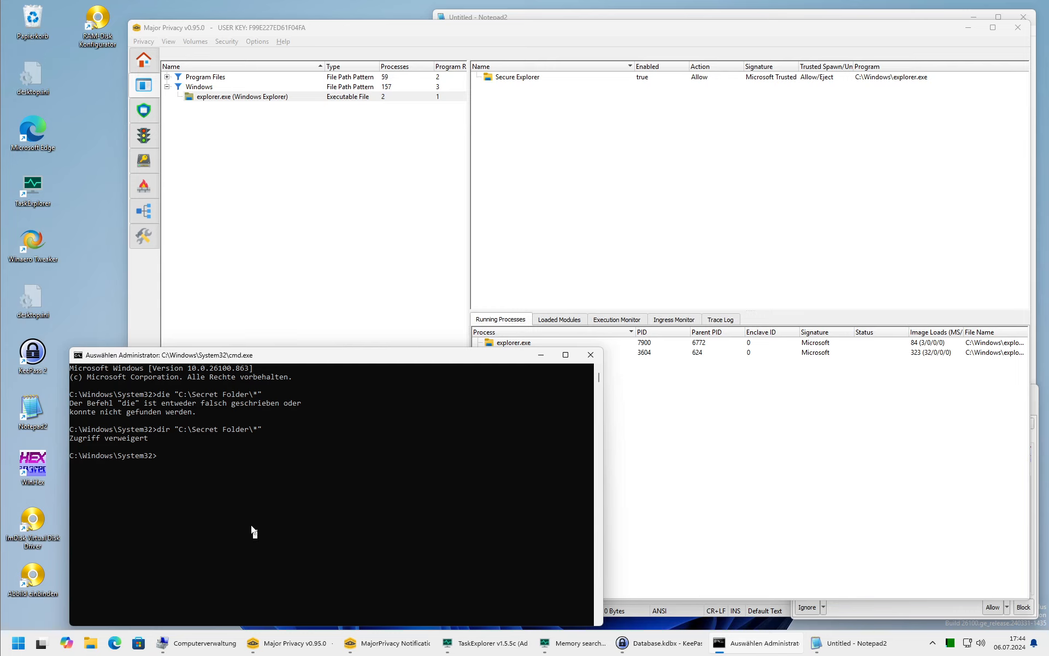
Enter 'taskkill /f /im explorer.exe' at the administrator Command Prompt.
text(taskkill /f /im explorer.exe)
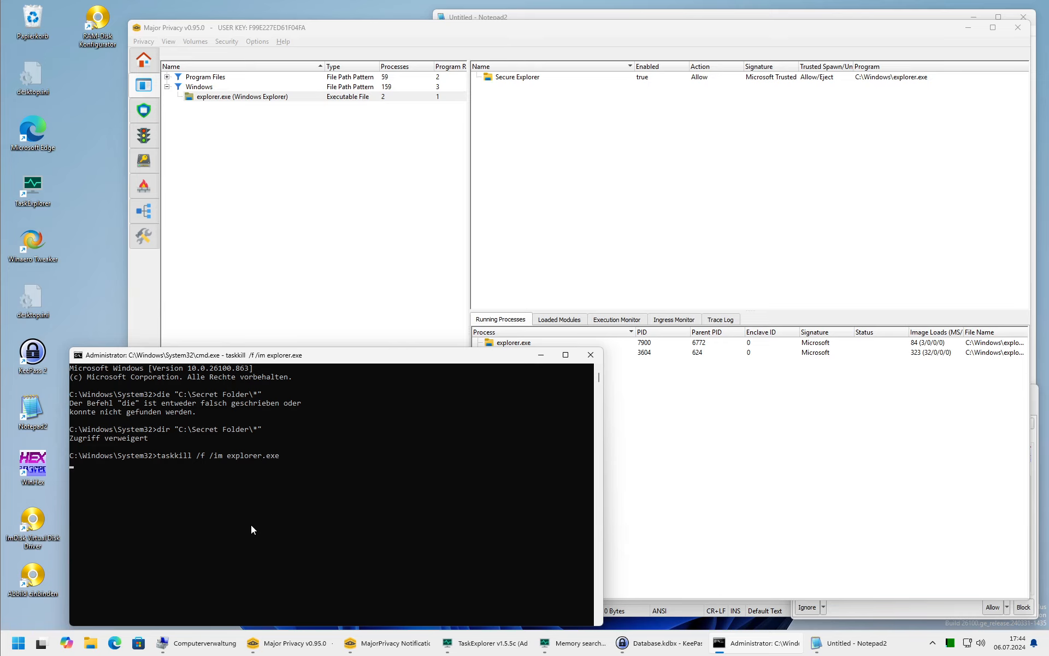
Force-kill all explorer.exe processes, relaunch explorer.exe, and advance to the next MajorPrivacy notification.
key(Return)
text(explorer.exe)
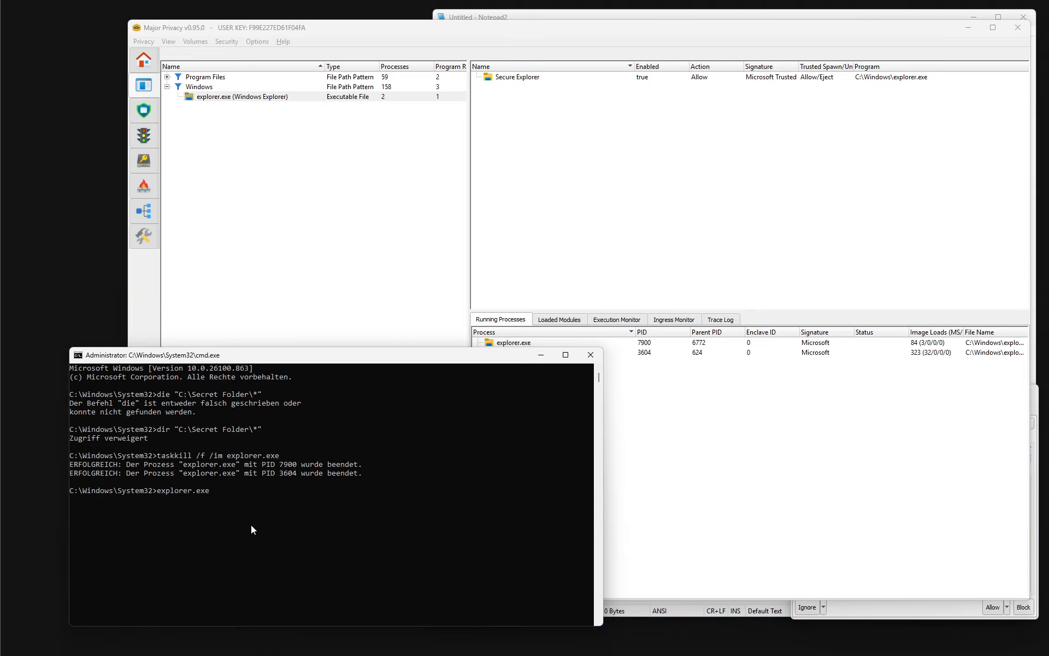
key(Return)
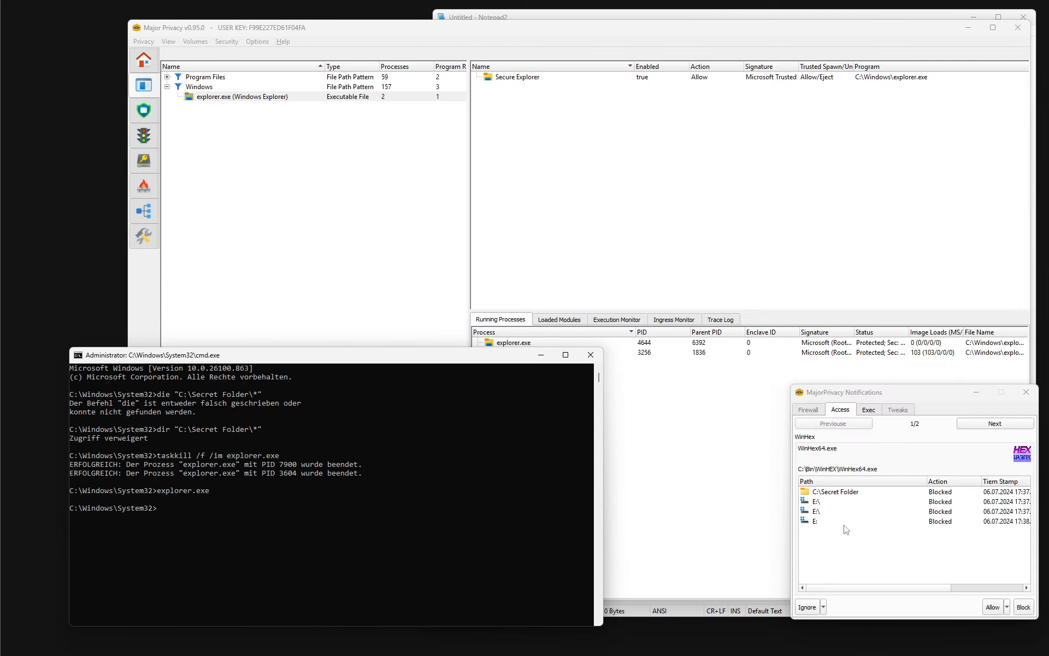
click(809, 607)
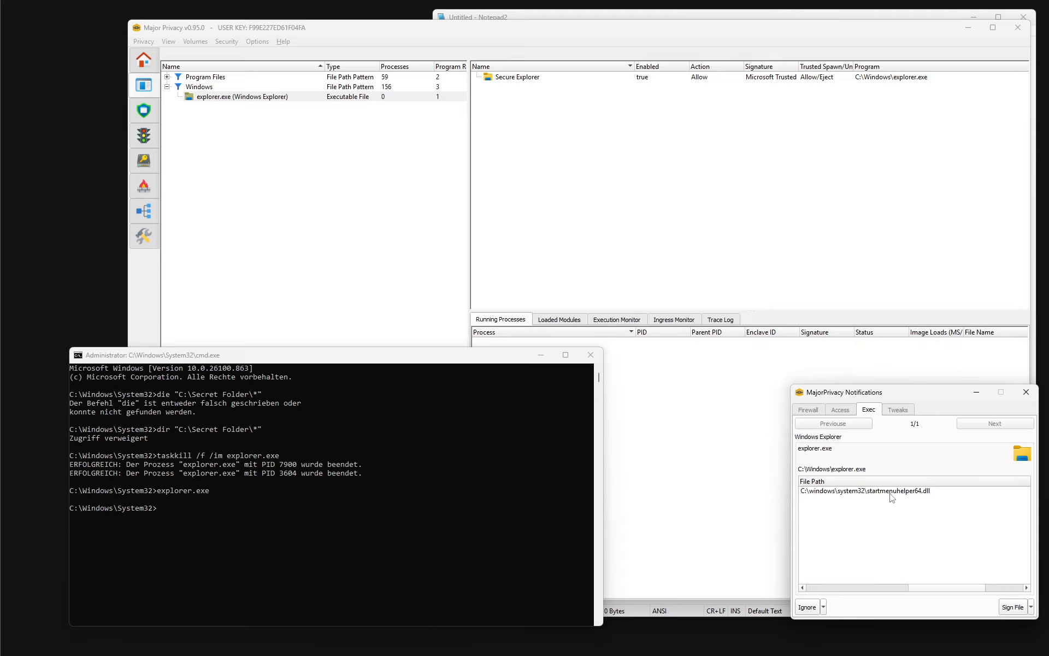
Sign Explorer's blocked startmenuhelper64.dll with the signing password and administrator approval.
click(893, 491)
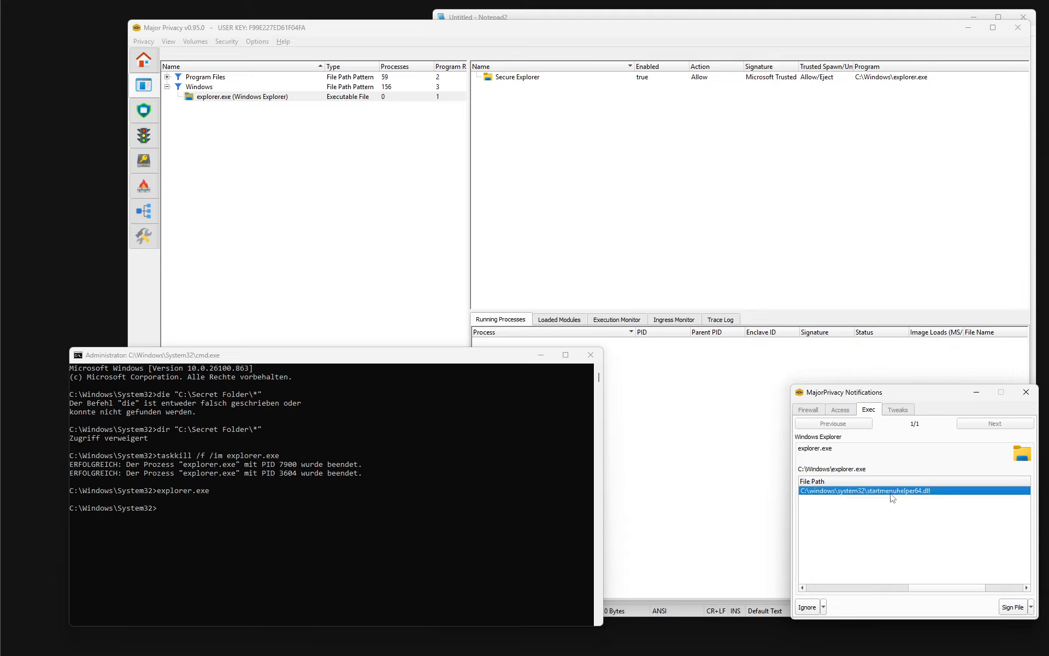
click(1008, 607)
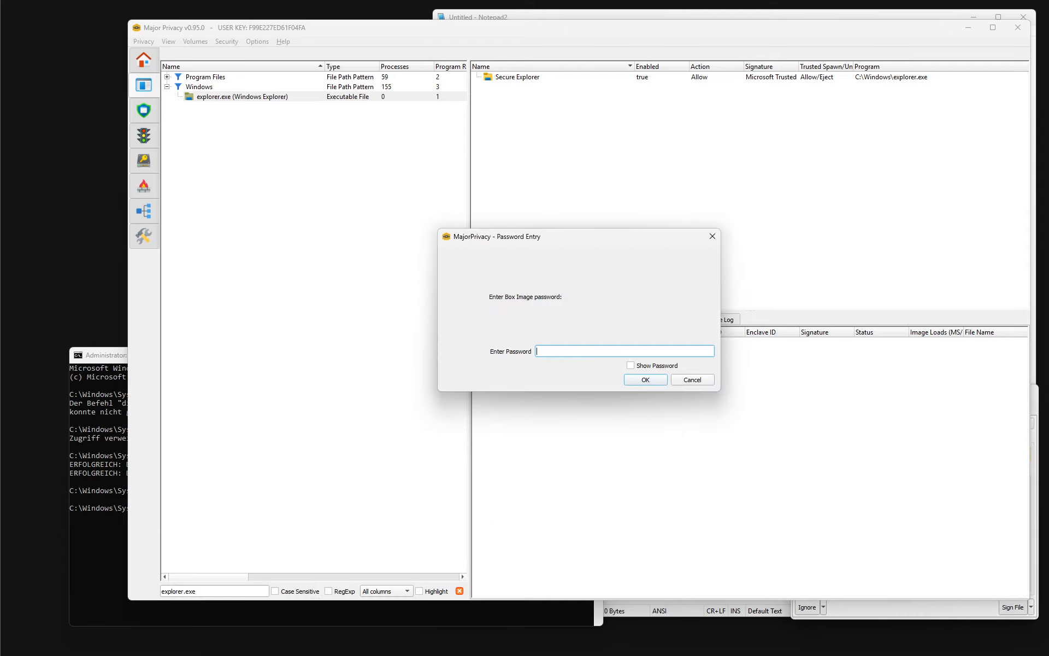
click(645, 381)
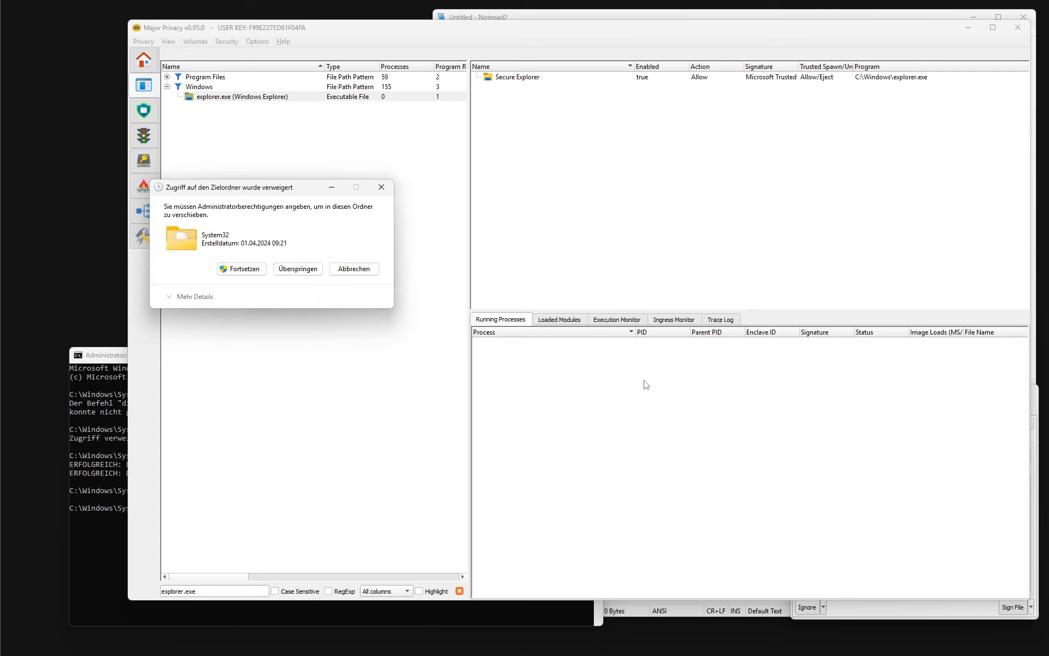
click(241, 269)
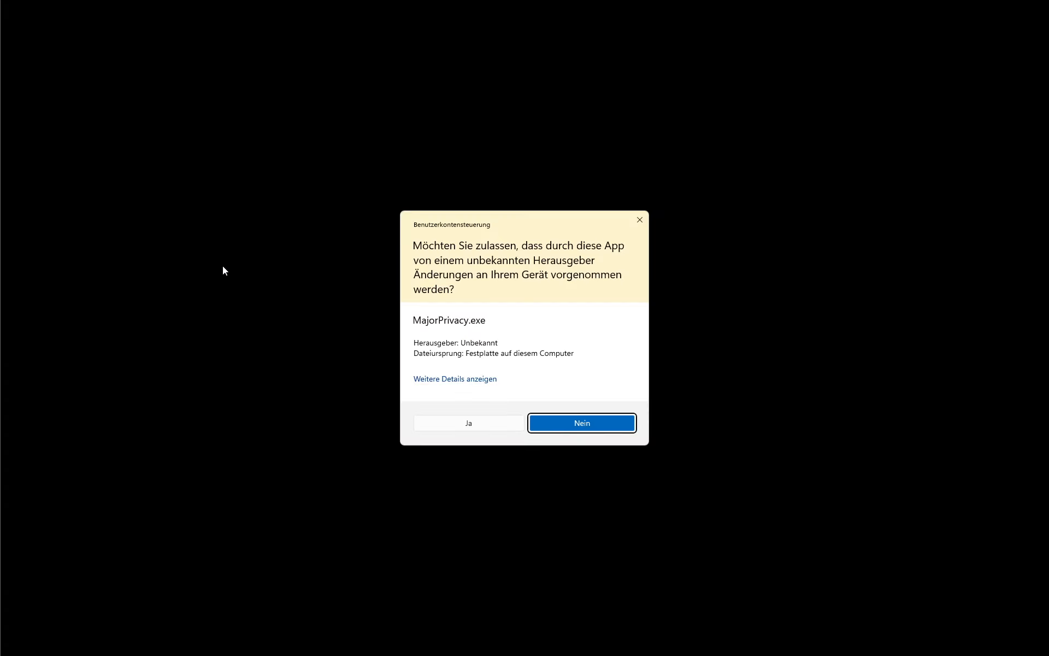
click(466, 427)
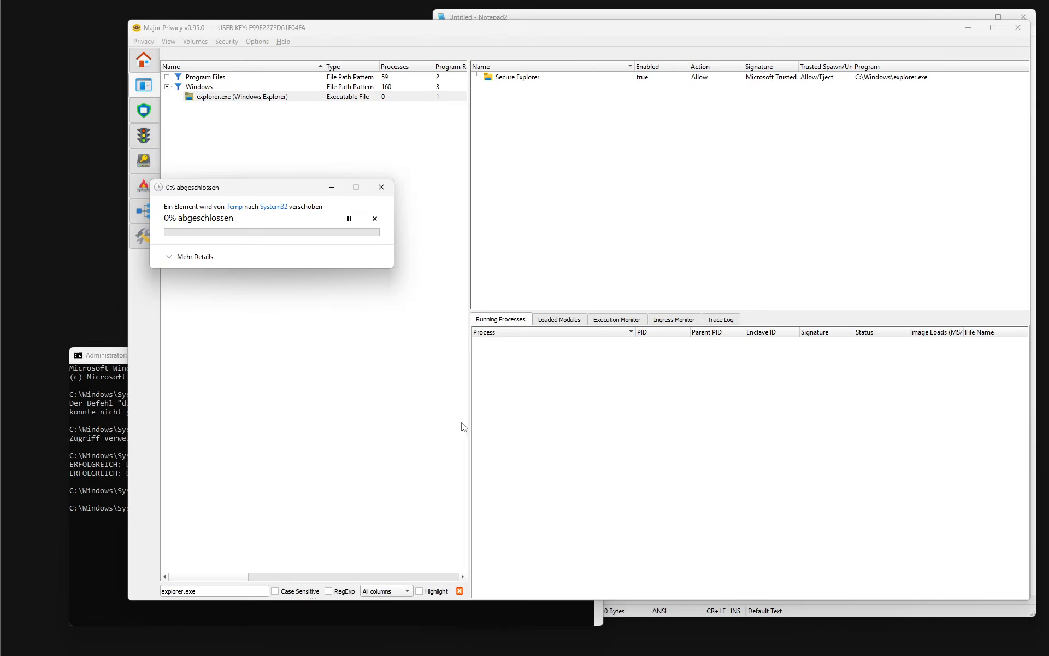
Relaunch explorer.exe from Command Prompt, select the blocked startmenudll.dll entry, and test the Start menu.
click(79, 524)
key(Up)
key(Return)
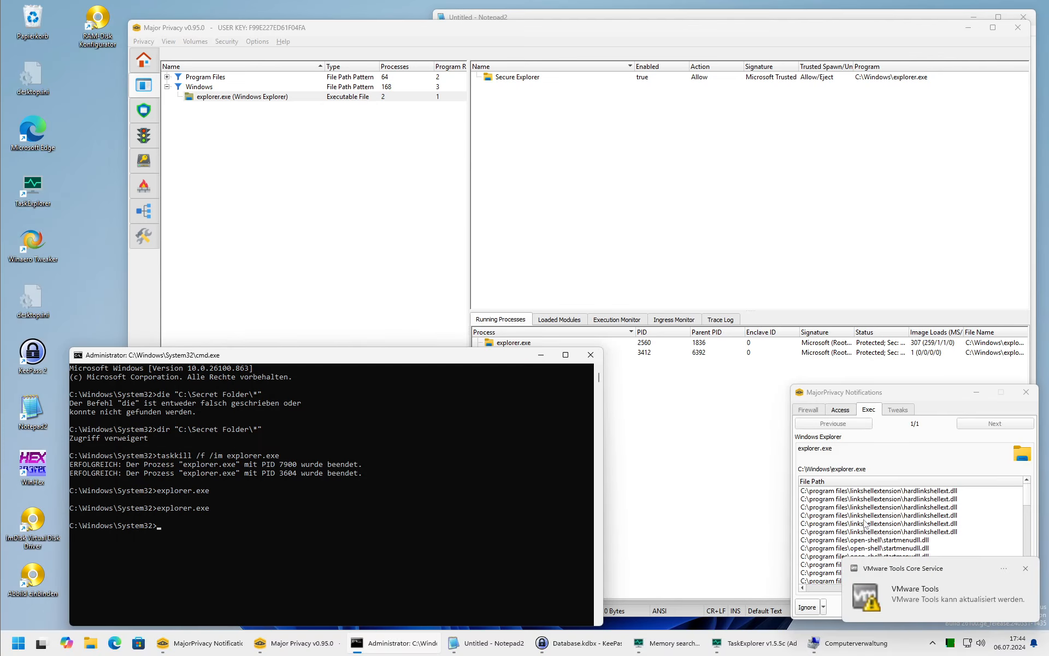
click(1025, 569)
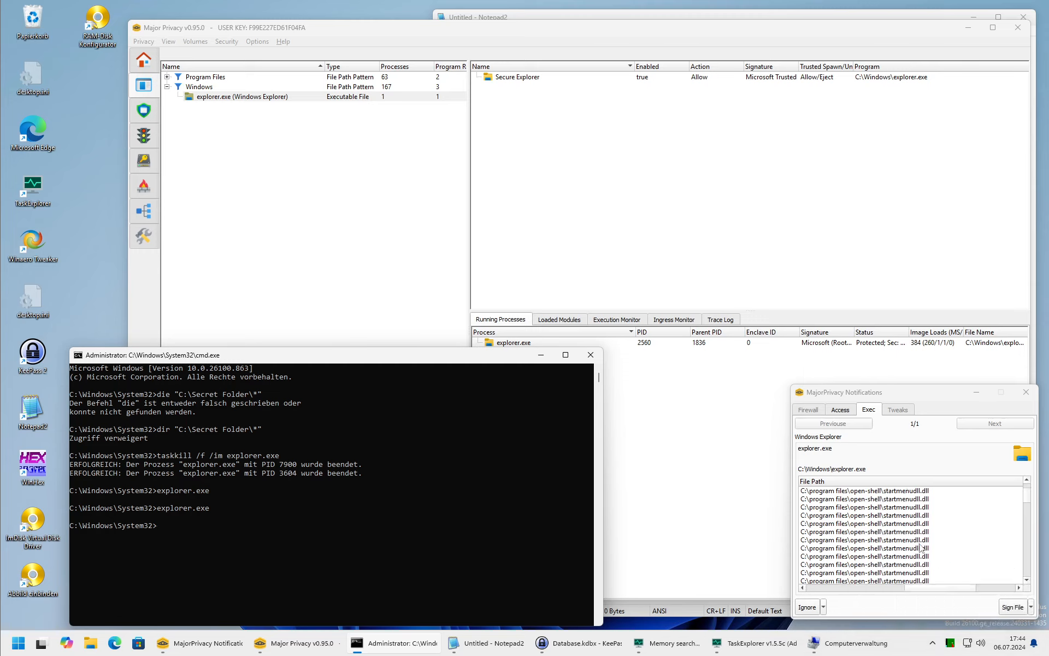
click(902, 524)
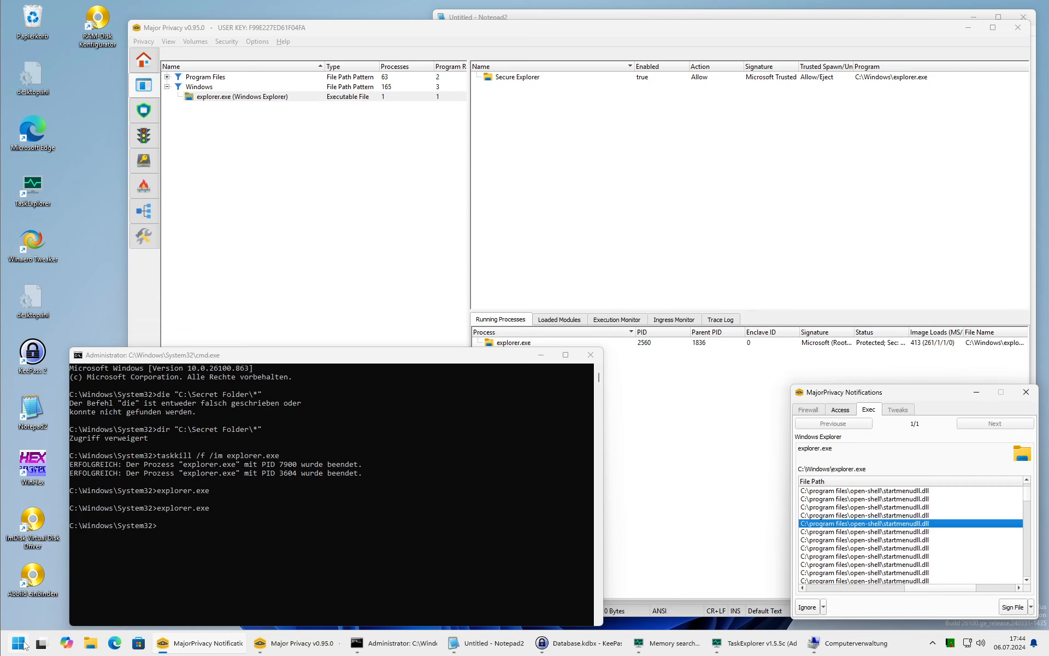
click(19, 643)
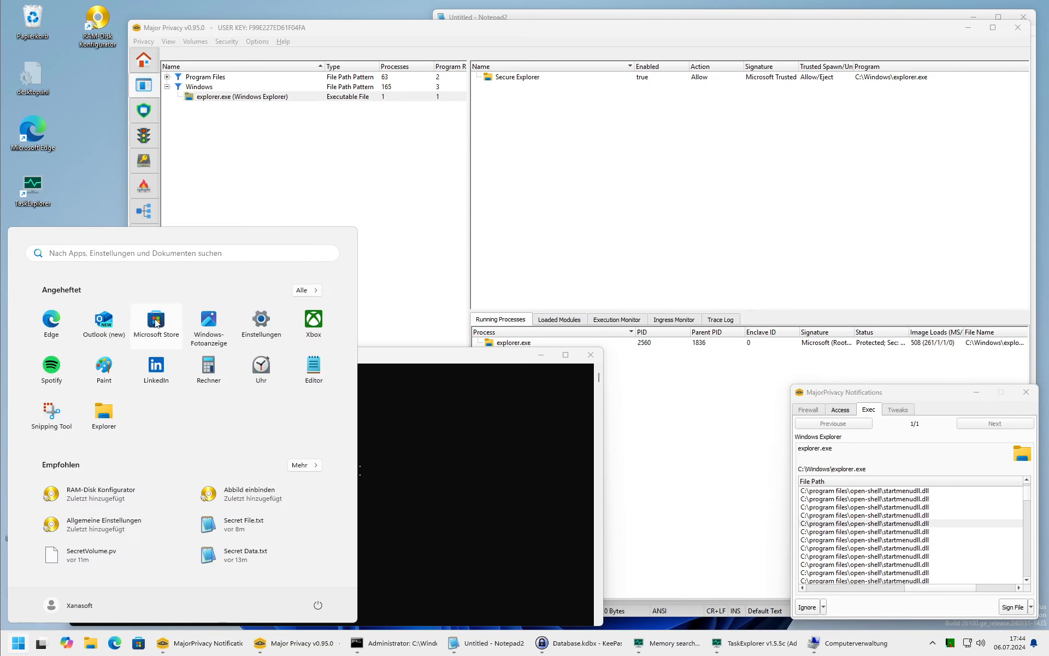
click(106, 170)
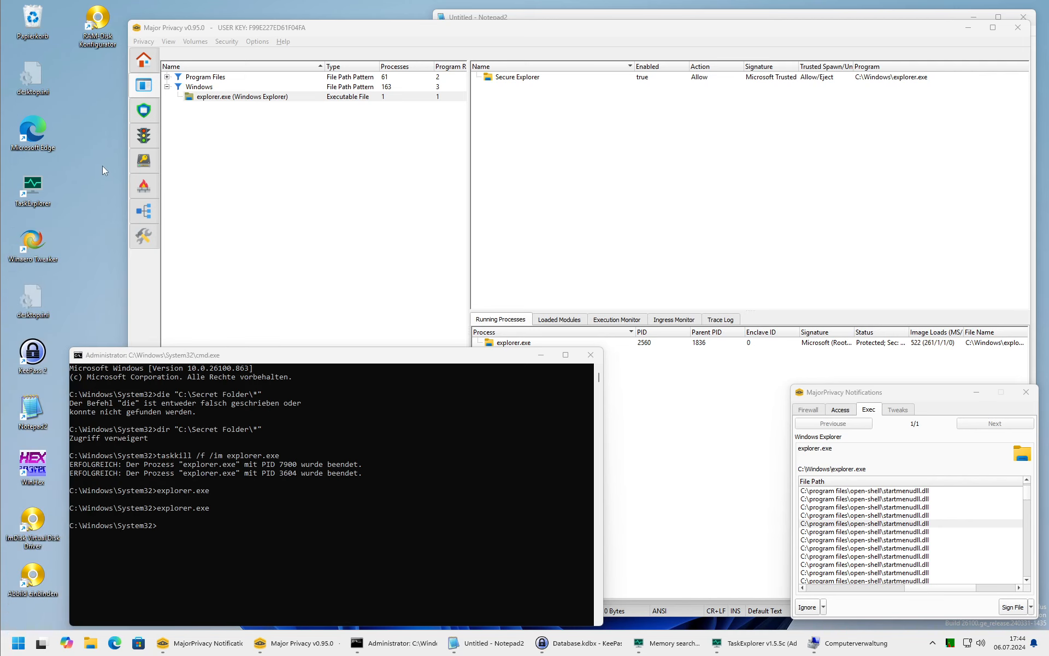
Sign the blocked Start menu DLLs with the signing password and administrator approval.
right_click(889, 523)
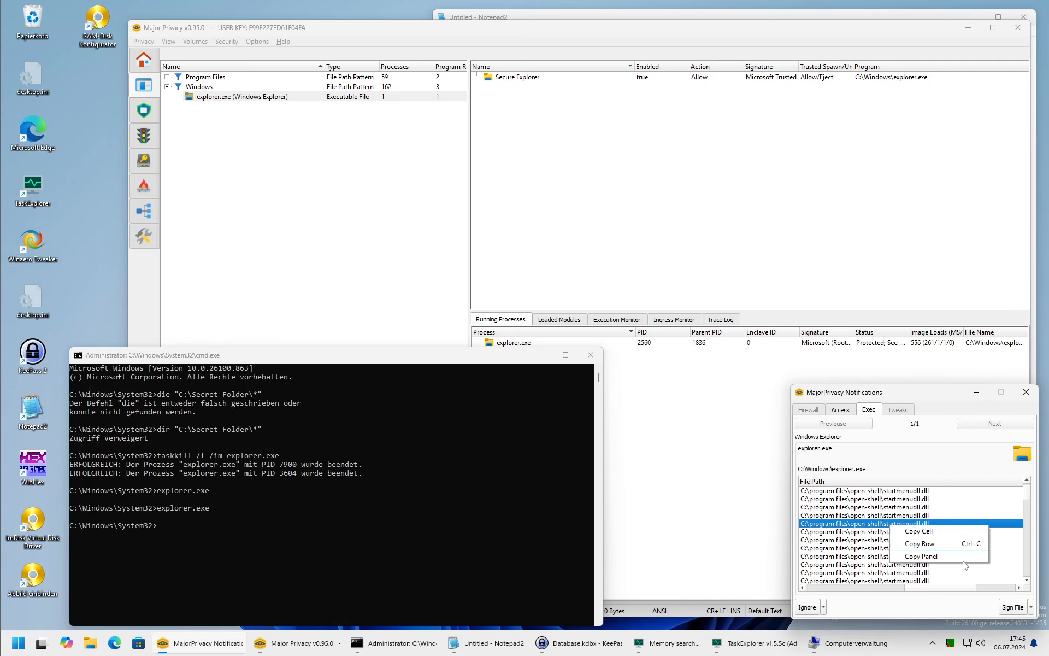
click(1010, 607)
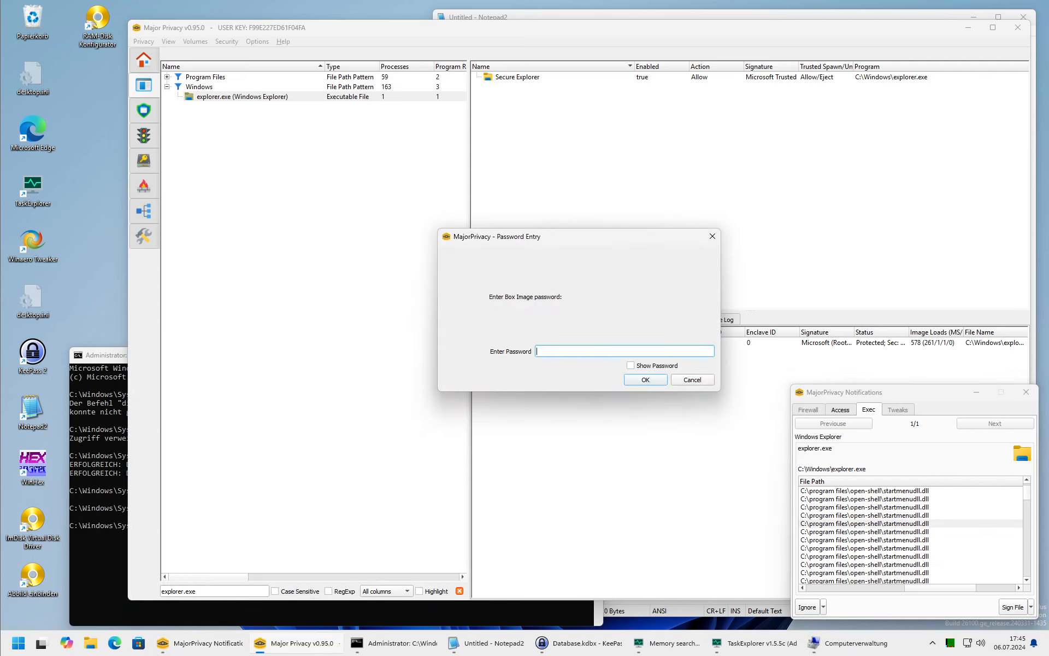
click(651, 380)
click(241, 269)
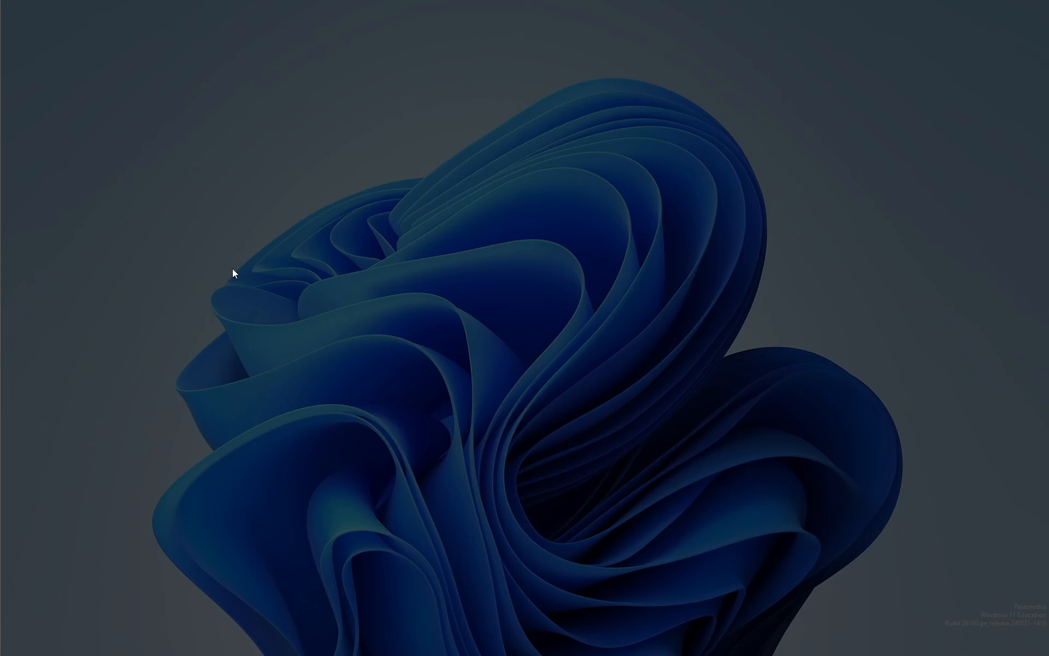
click(462, 424)
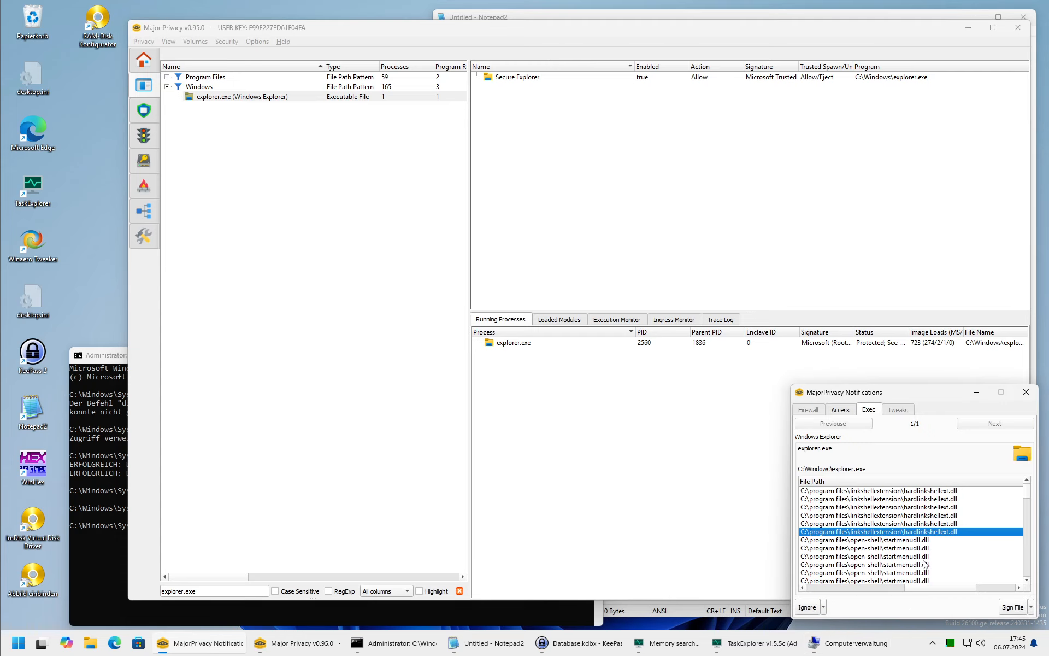
Ignore the remaining blocked-access notification and open the Start menu to test it.
click(807, 607)
click(806, 607)
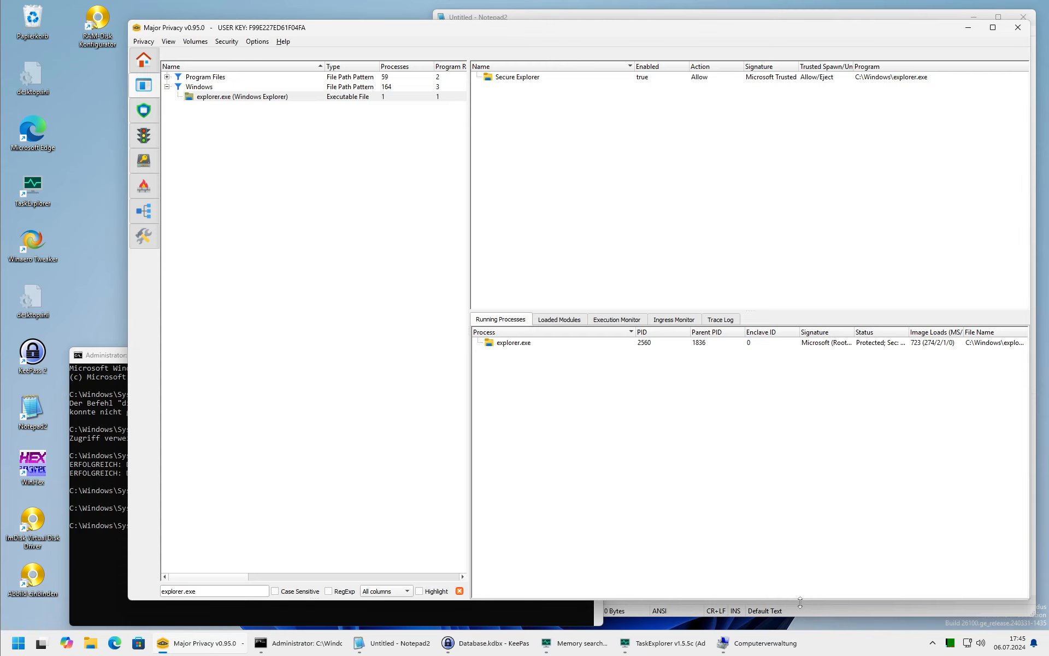
click(18, 642)
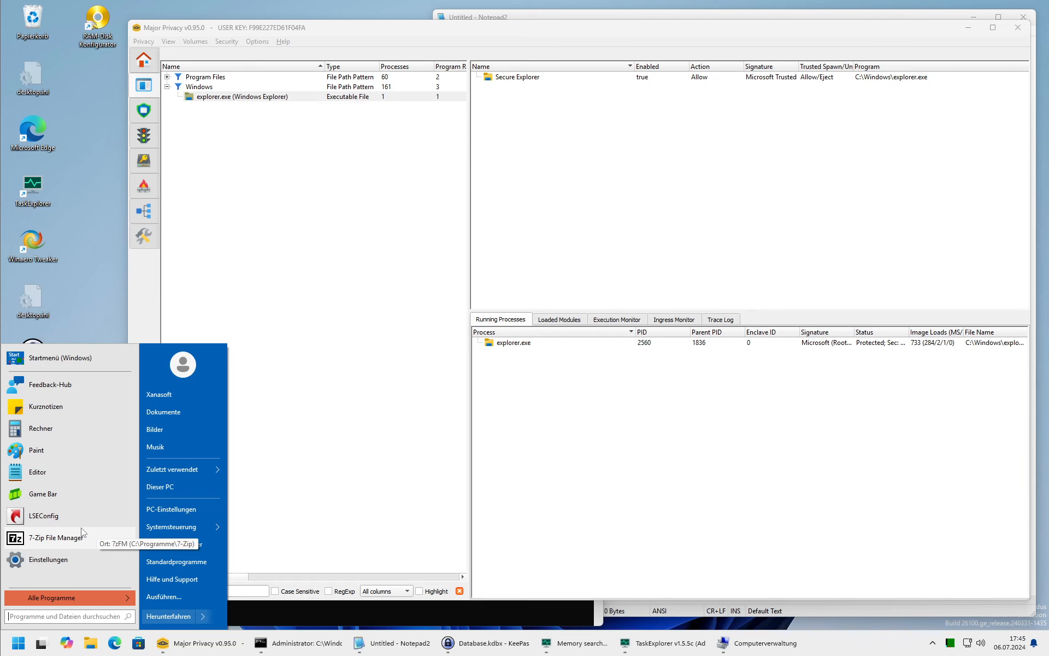
Open File Explorer, browse to C:\Temp and inspect the MajorPrivacy-v0.95.0-BETA folder's context menu.
click(90, 642)
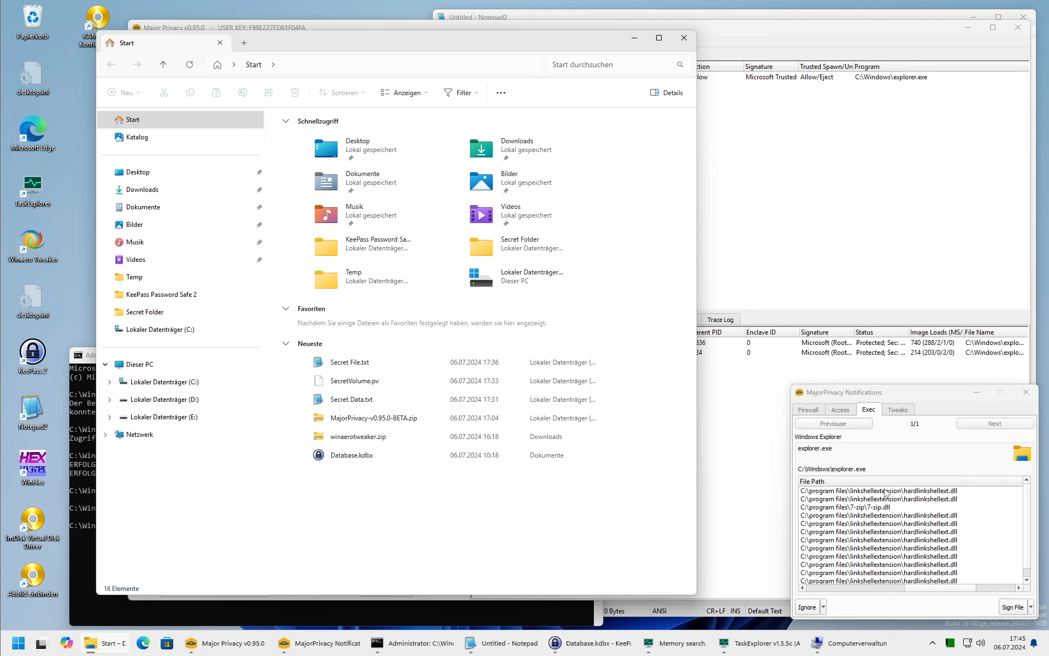
click(175, 381)
click(287, 317)
double_click(286, 317)
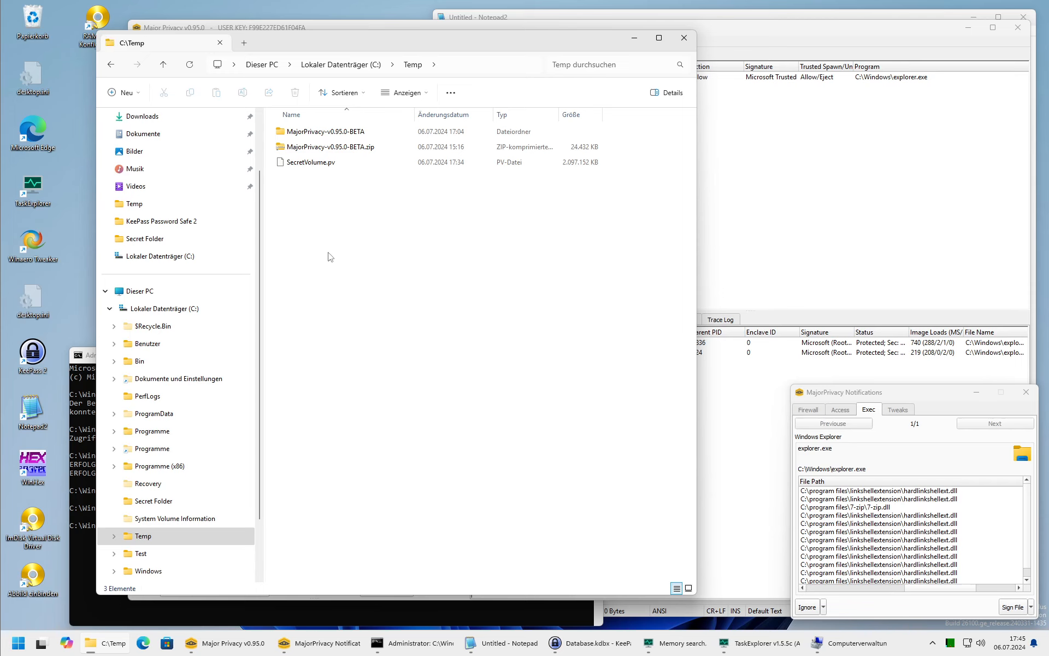
right_click(328, 253)
right_click(306, 132)
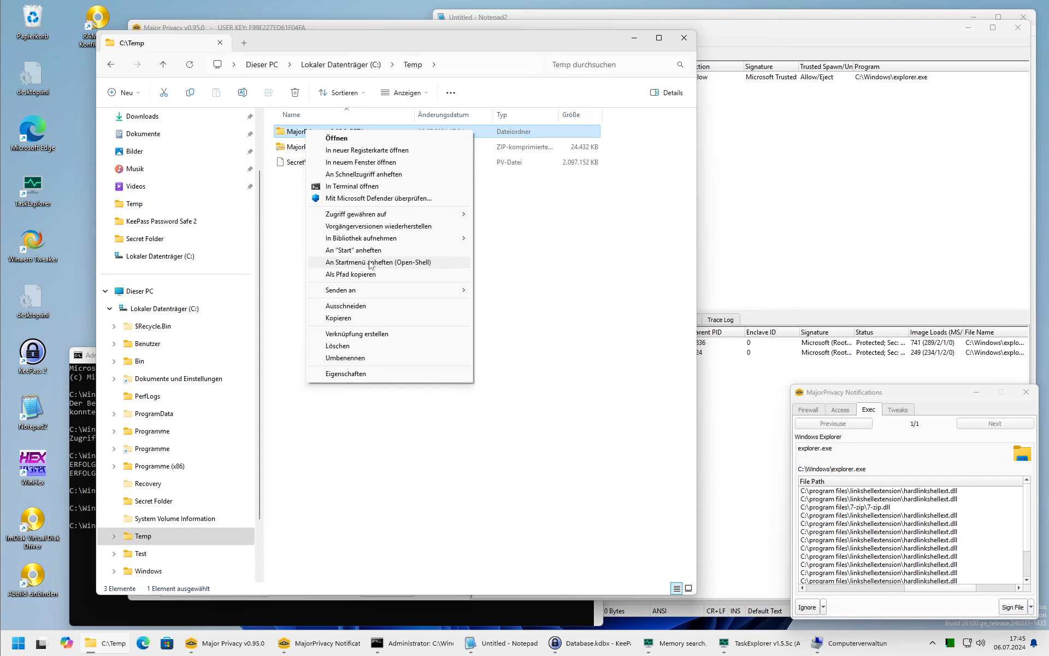
click(412, 436)
Open C:\Test, review the Link Target - SymLink folder's properties, then select the blocked 7-zip.dll.
click(138, 553)
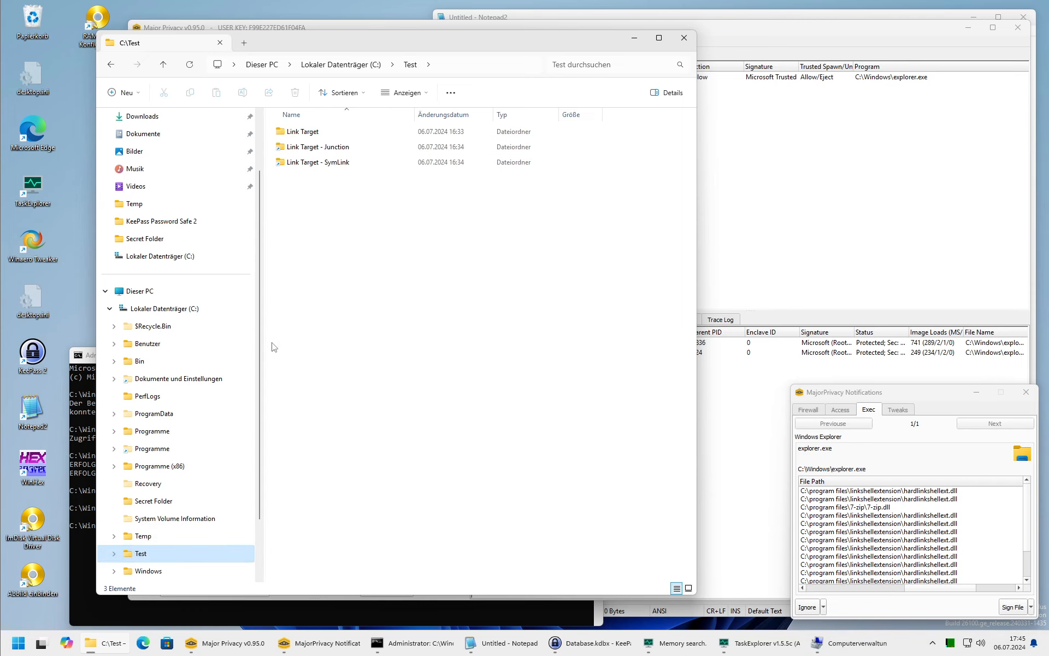
right_click(306, 163)
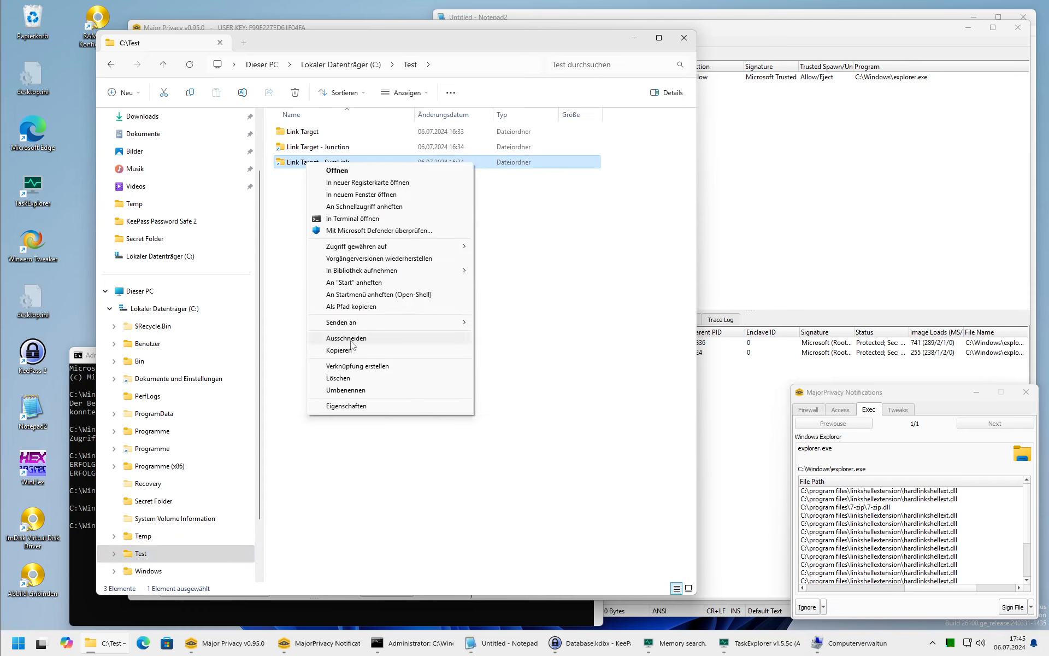
click(347, 405)
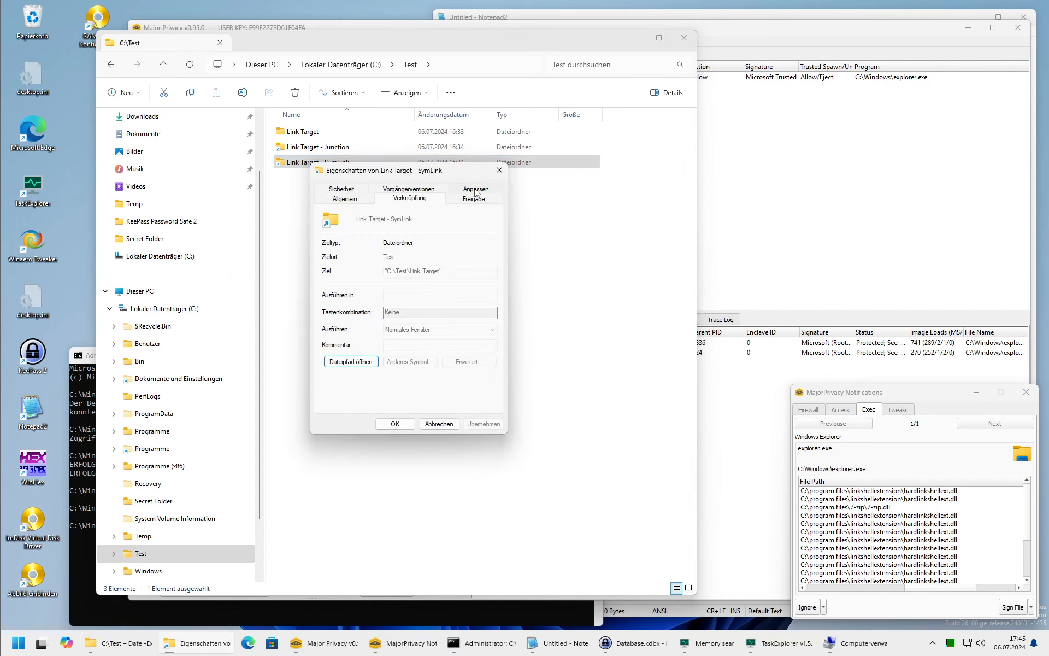
click(500, 170)
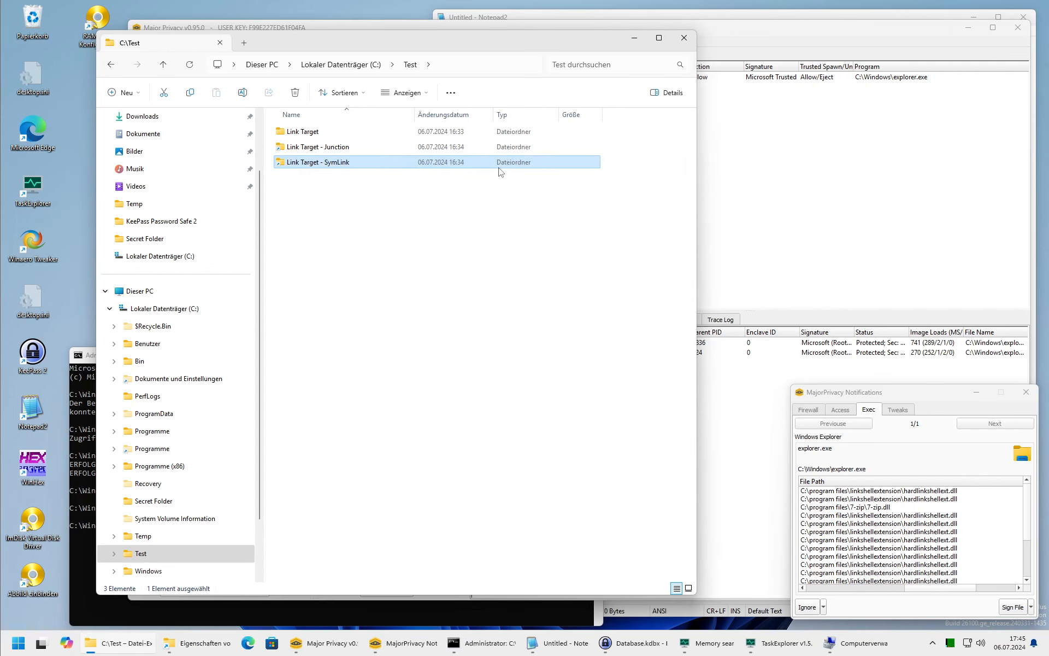
click(199, 643)
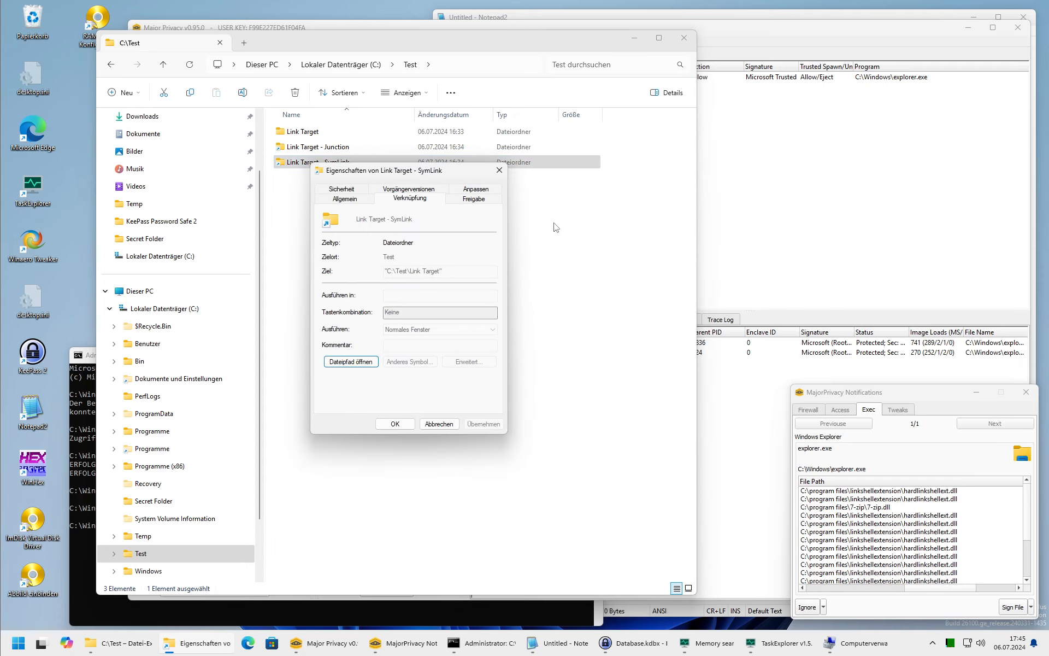
click(499, 171)
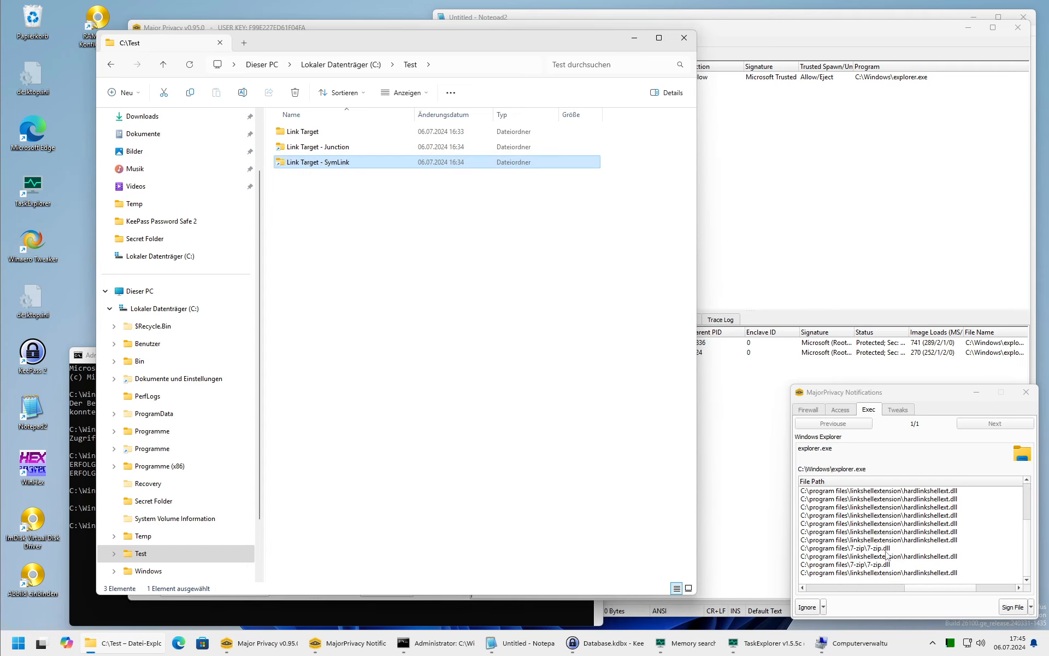
click(883, 549)
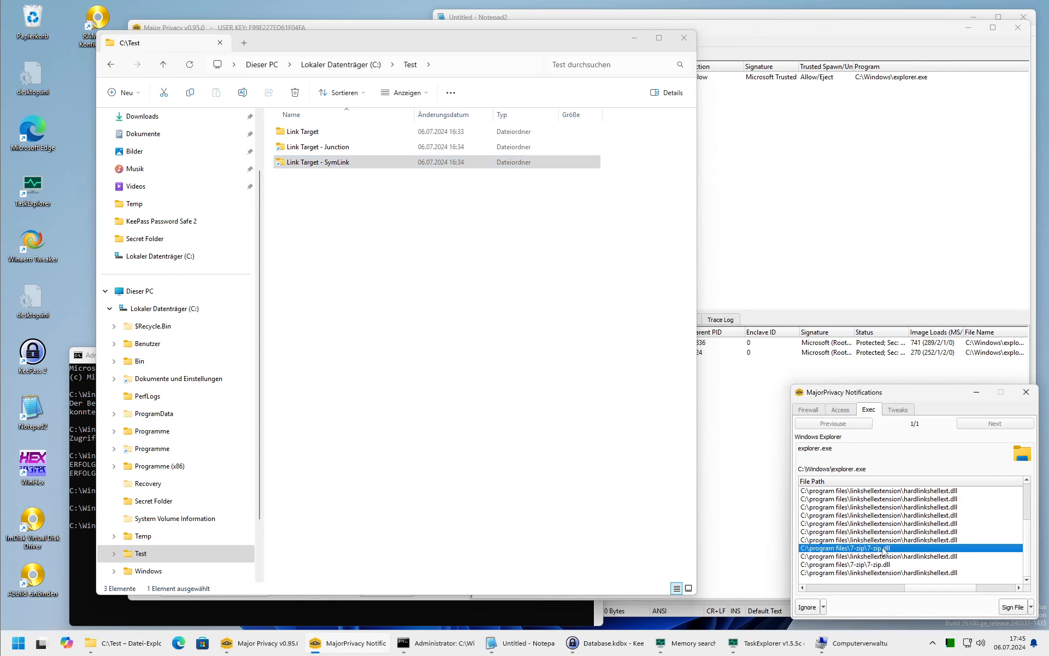
Sign the blocked 7-zip.dll with password and elevation, then check the SymLink folder's context menu.
click(1014, 611)
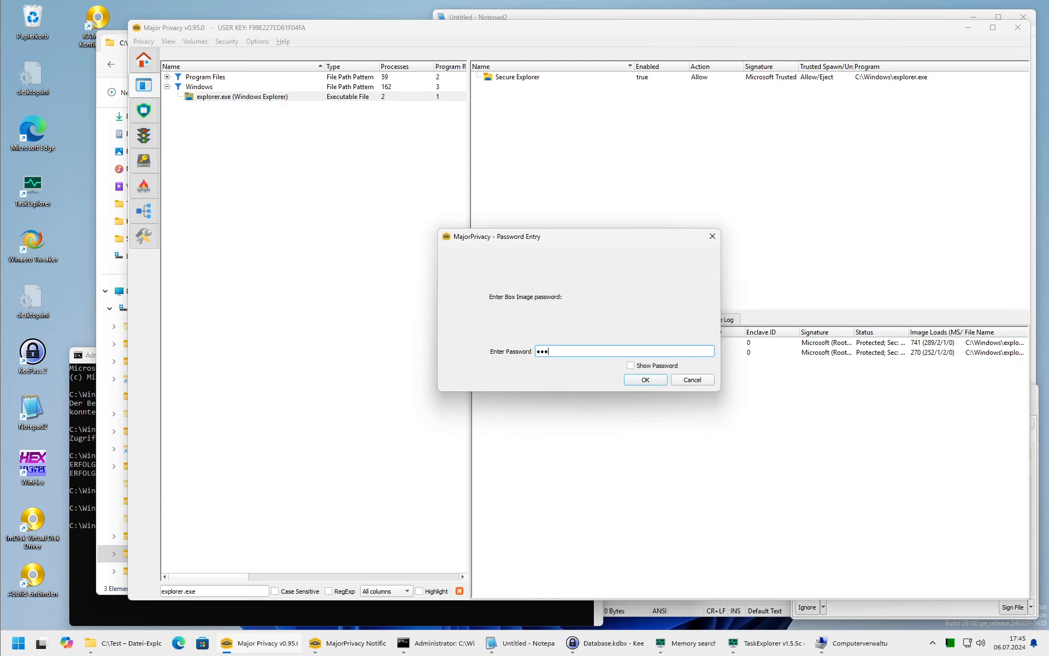
click(645, 379)
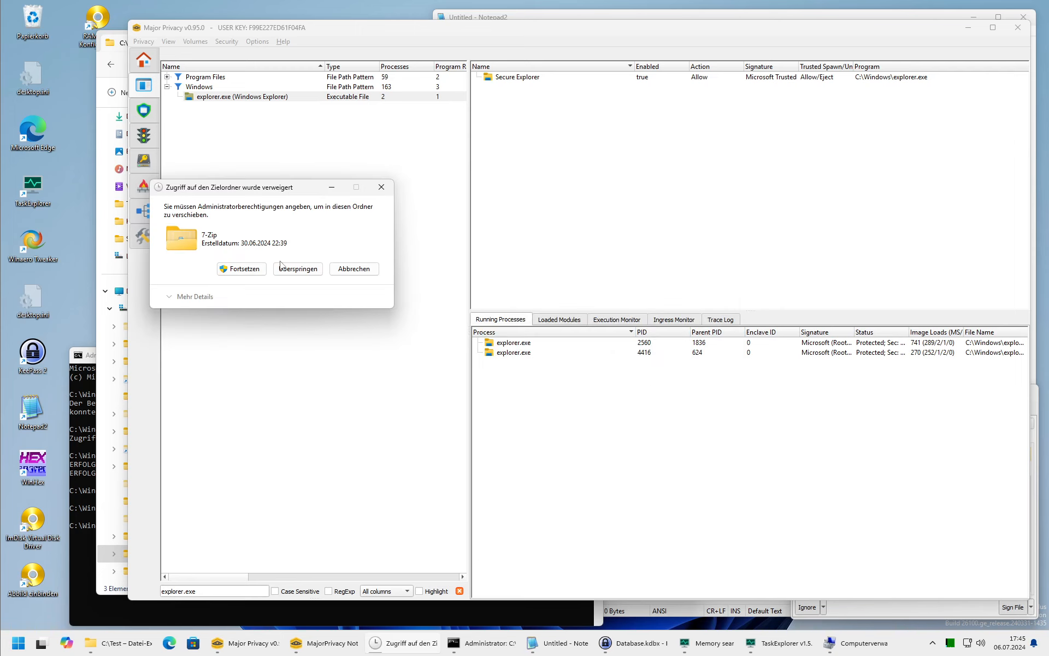
click(243, 268)
click(447, 429)
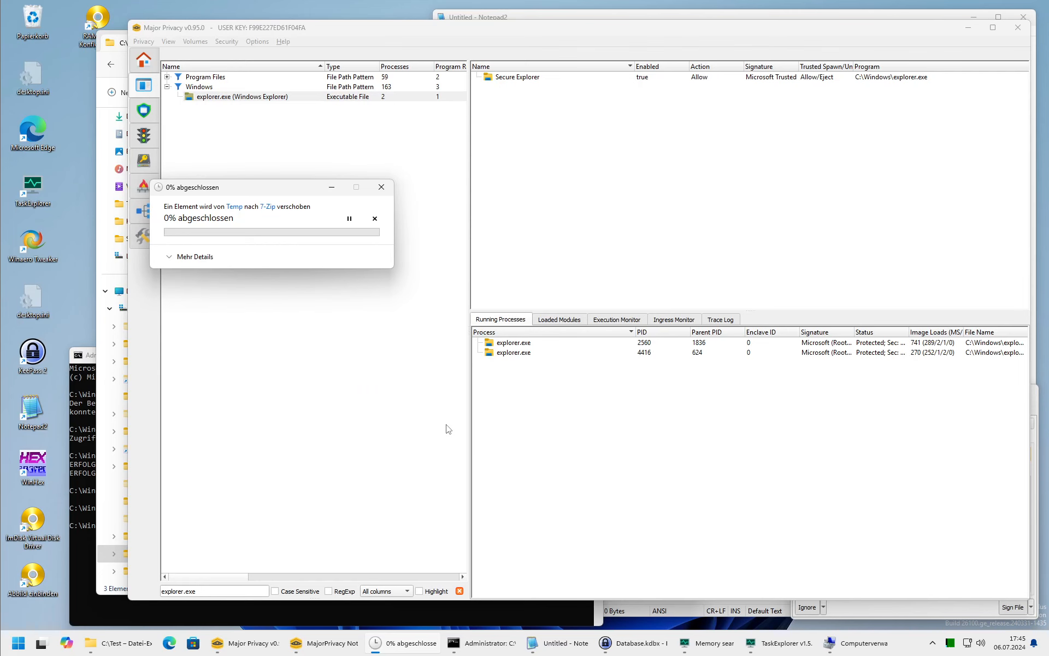
click(116, 44)
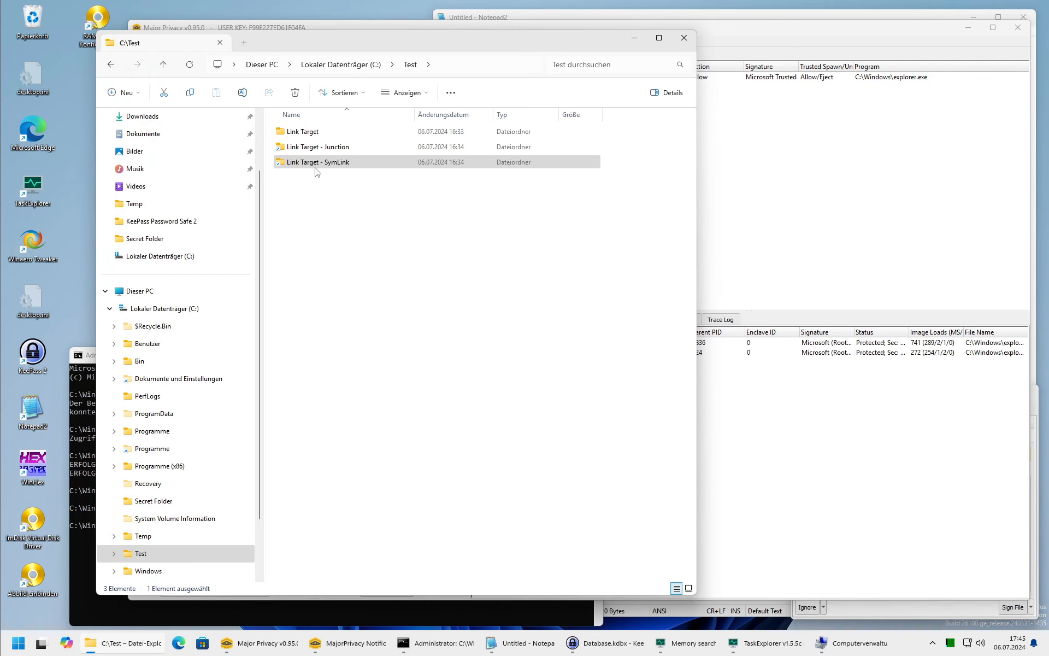
right_click(316, 167)
mouse_move(363, 233)
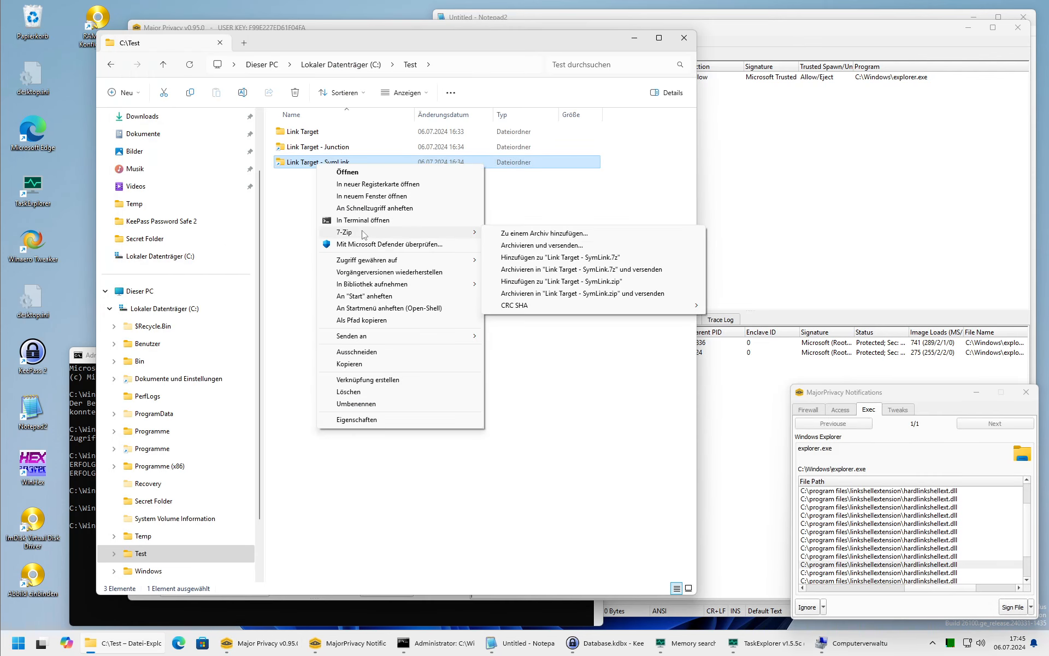
click(583, 572)
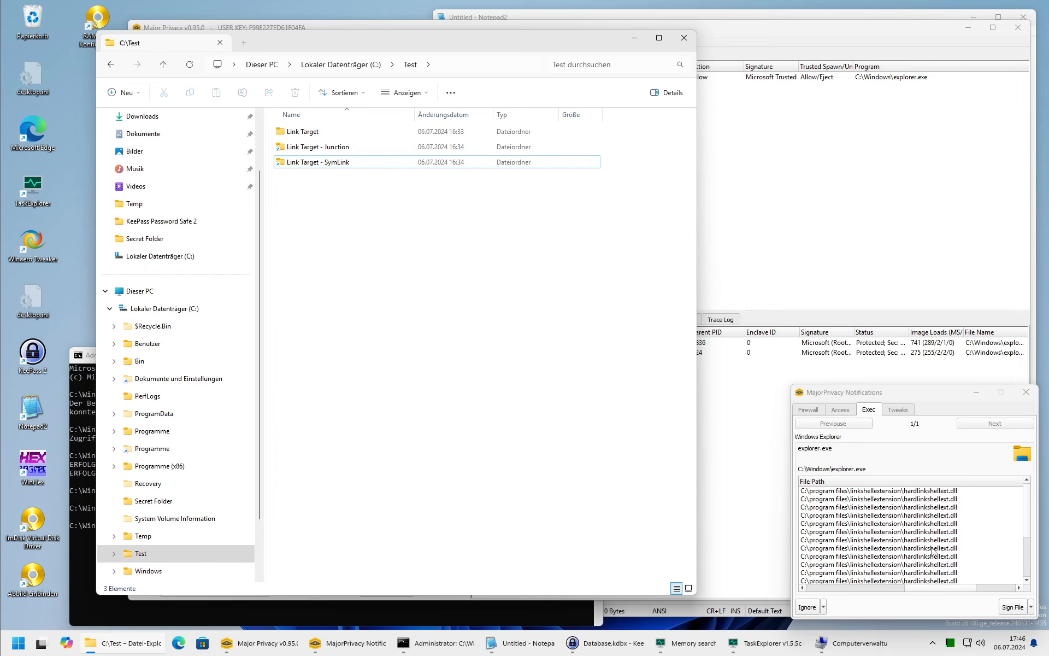
Sign the blocked hardlinkshellext.dll with the signing password and administrator approval.
click(920, 572)
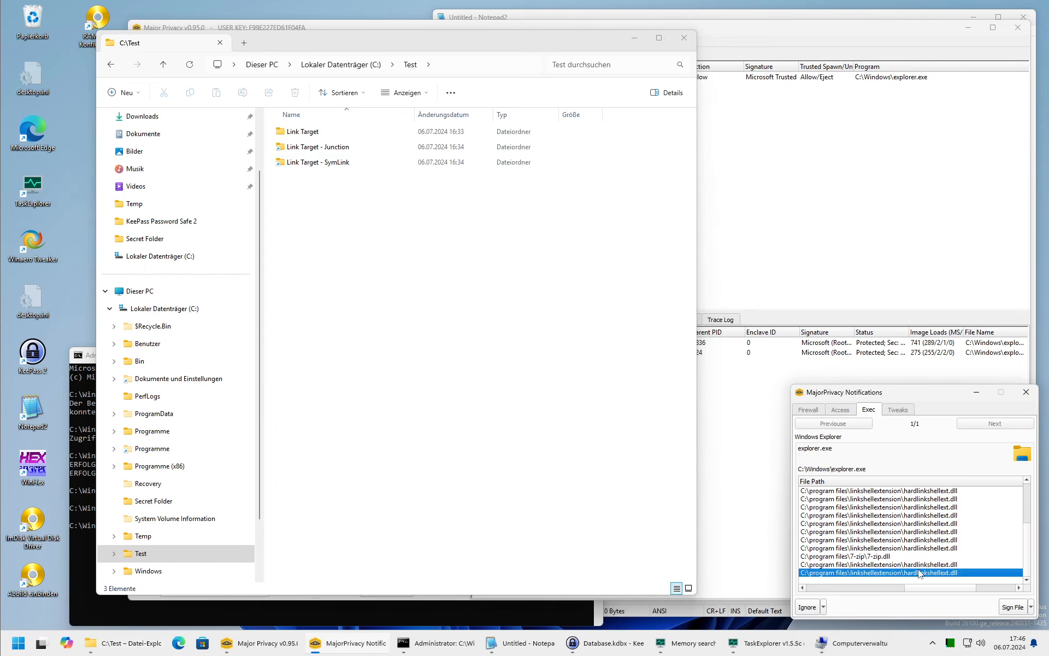
click(1008, 605)
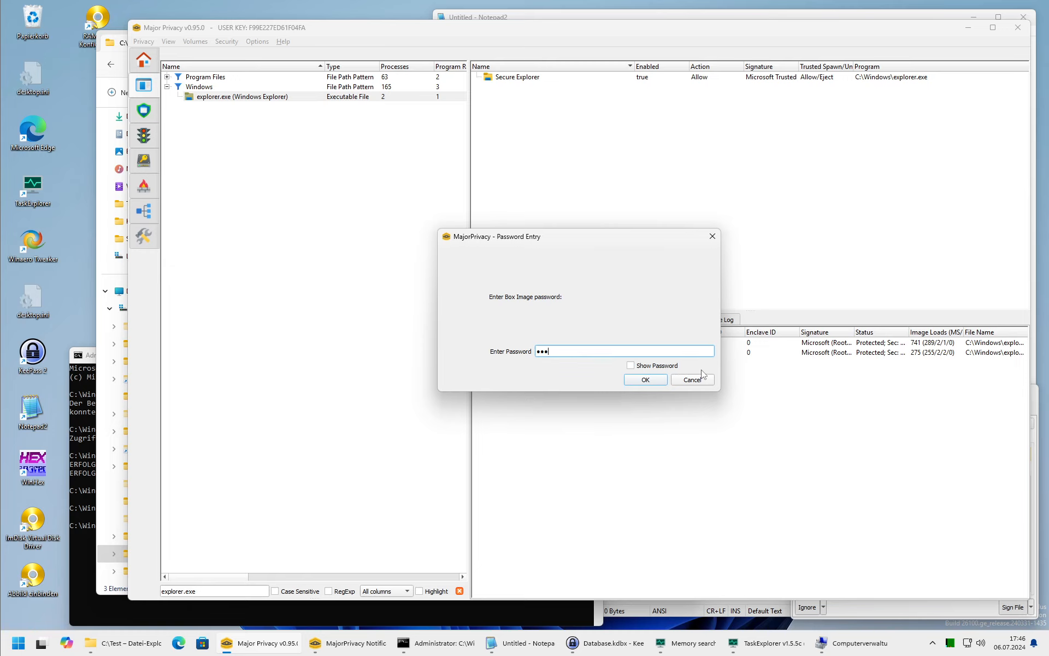
click(646, 379)
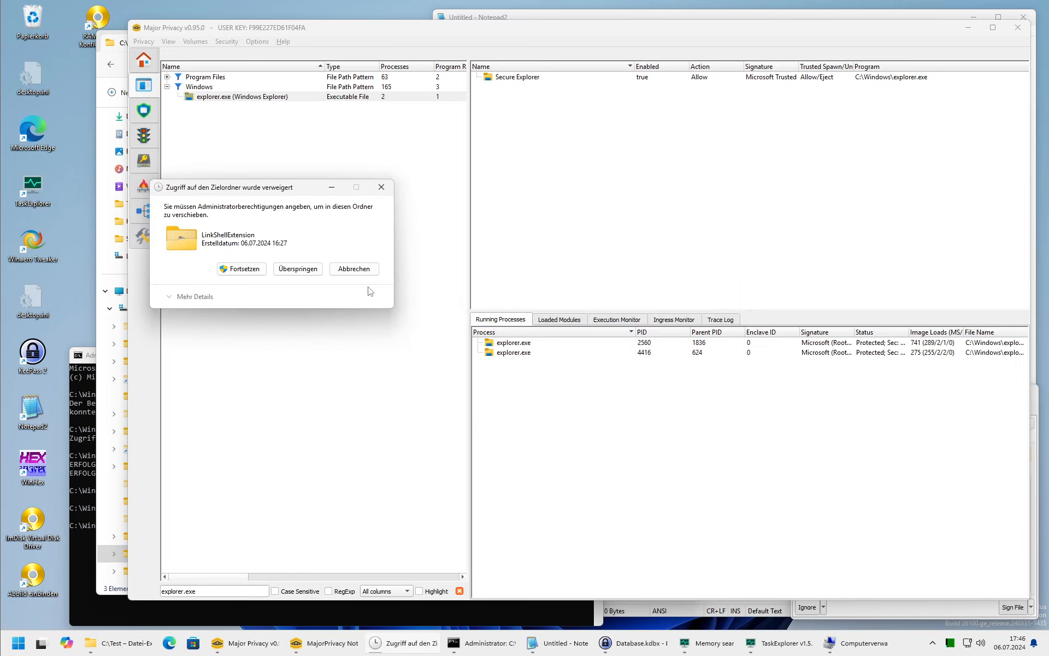
click(245, 272)
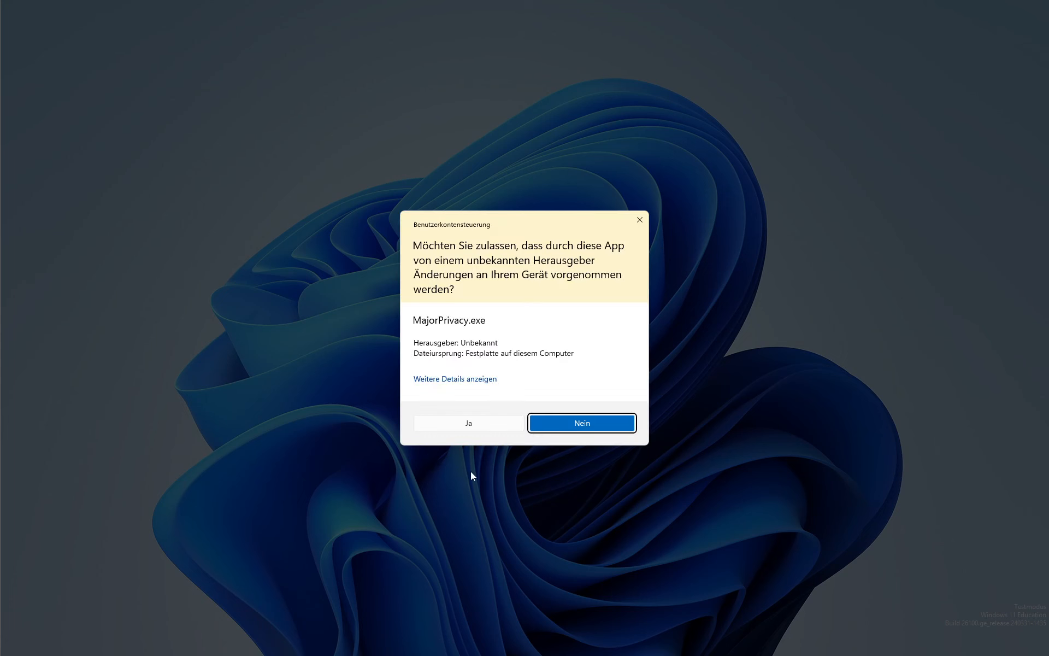
click(461, 425)
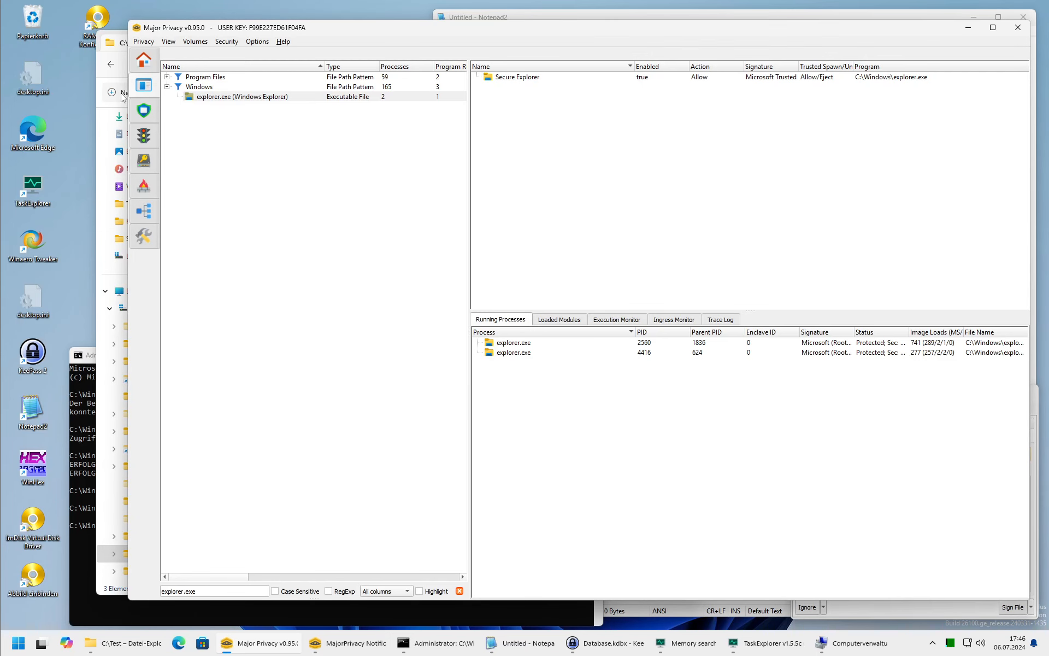
click(118, 107)
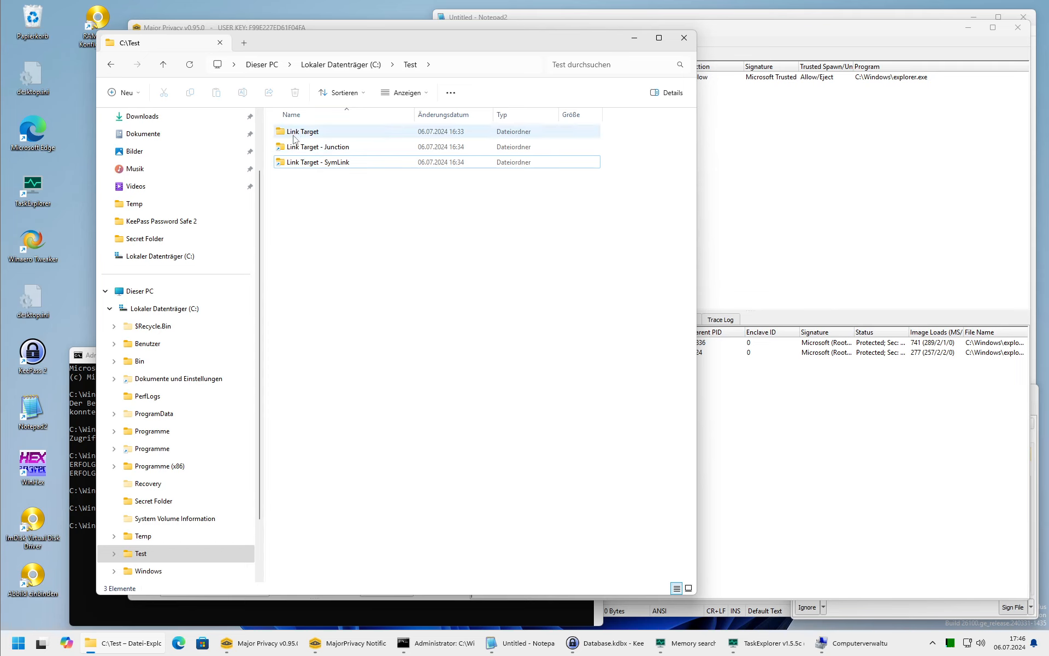
Check the Link Target - SymLink folder's link target in its properties, then switch back to MajorPrivacy.
right_click(300, 161)
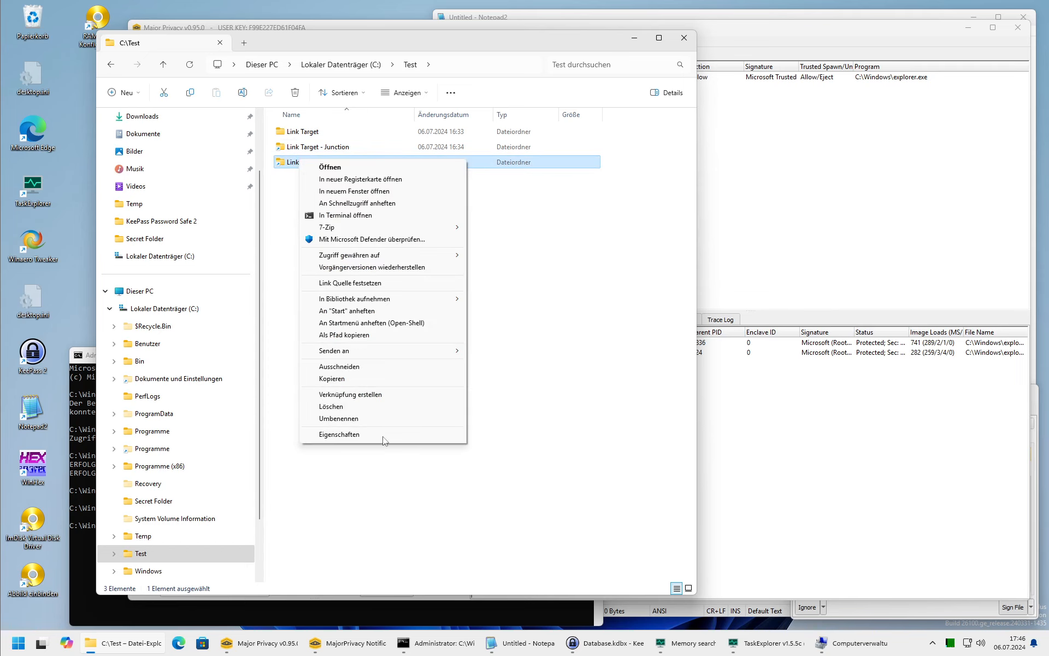
click(339, 434)
click(462, 187)
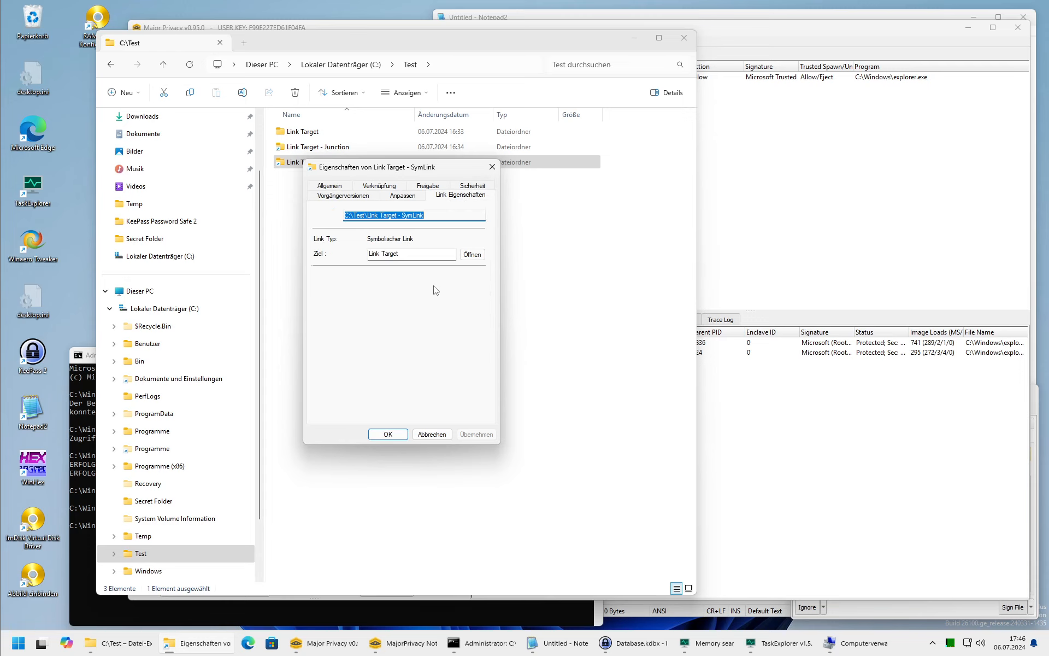
click(492, 168)
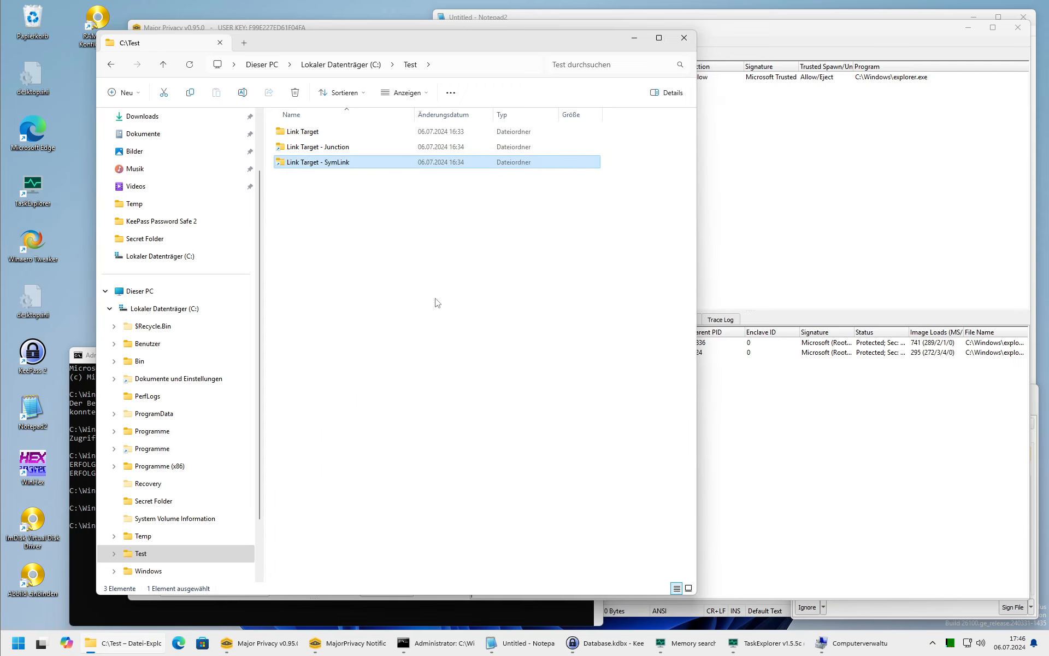
click(810, 405)
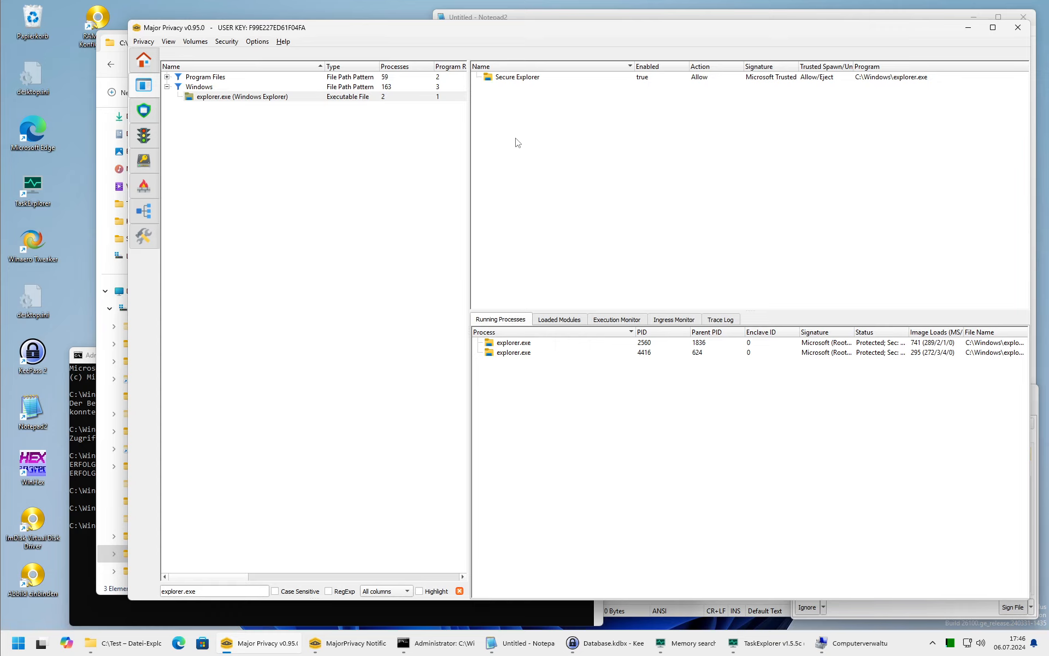
Review the Notepad2, KeePass and MajorPrivacy enclave entries, then widen the explorer.exe processes' Status column.
click(136, 112)
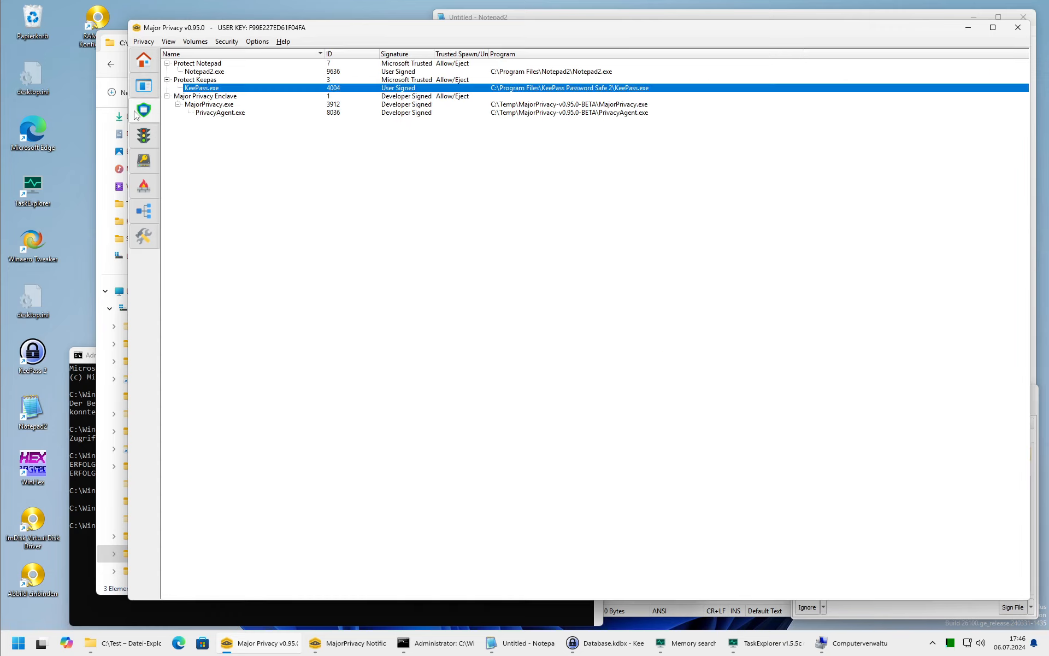
click(200, 73)
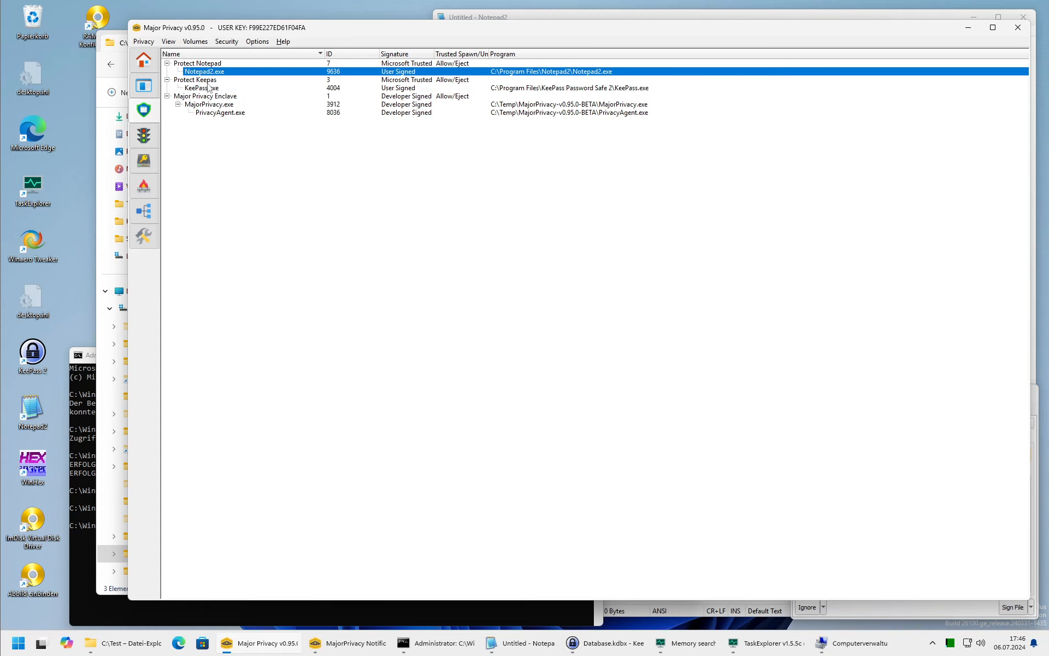
click(208, 87)
click(206, 104)
click(210, 122)
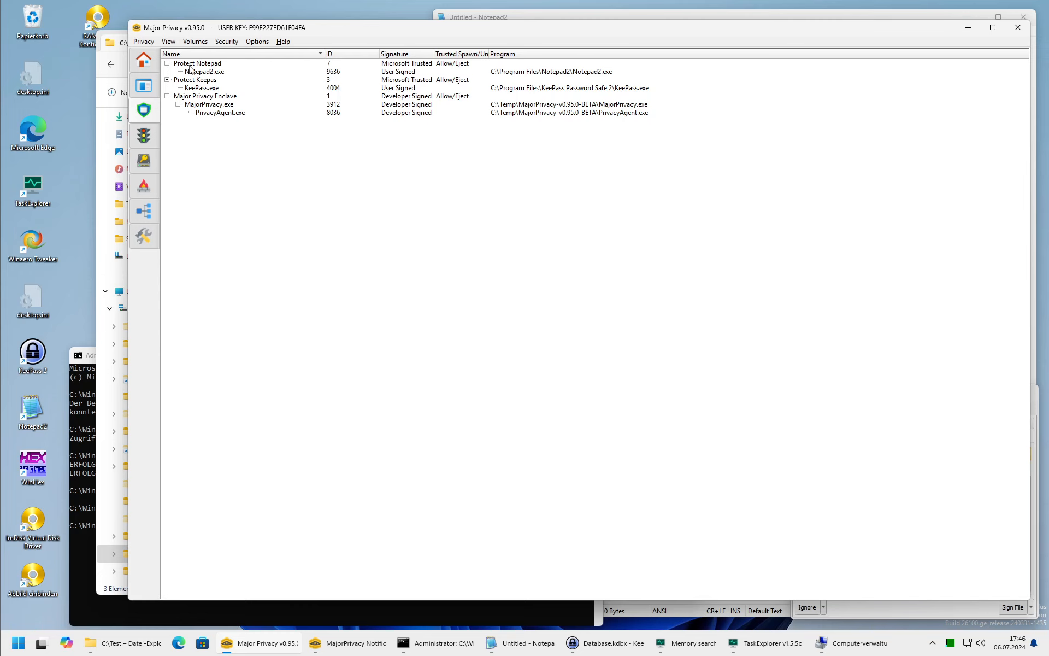
click(152, 88)
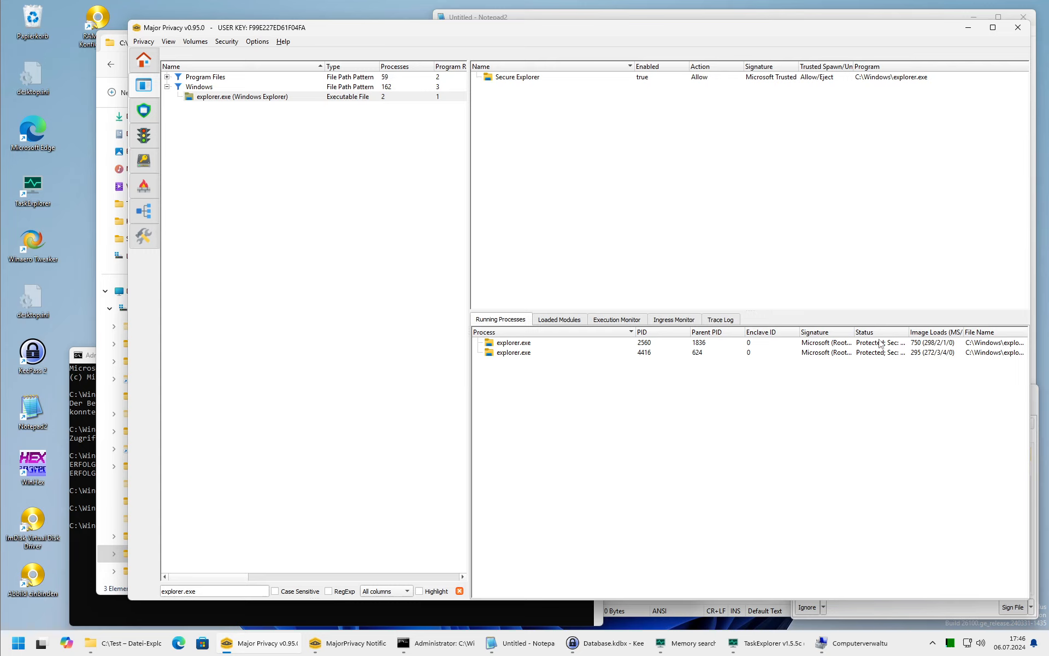
drag(909, 333, 979, 339)
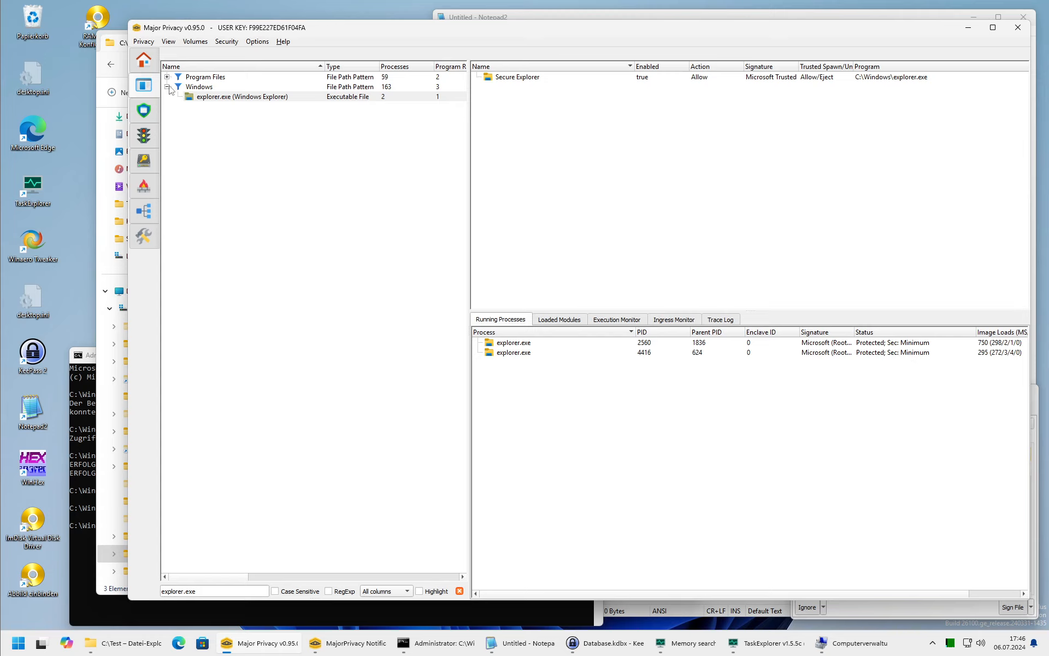
Remove the explorer.exe filter and select All Programs to list all five rules.
click(459, 591)
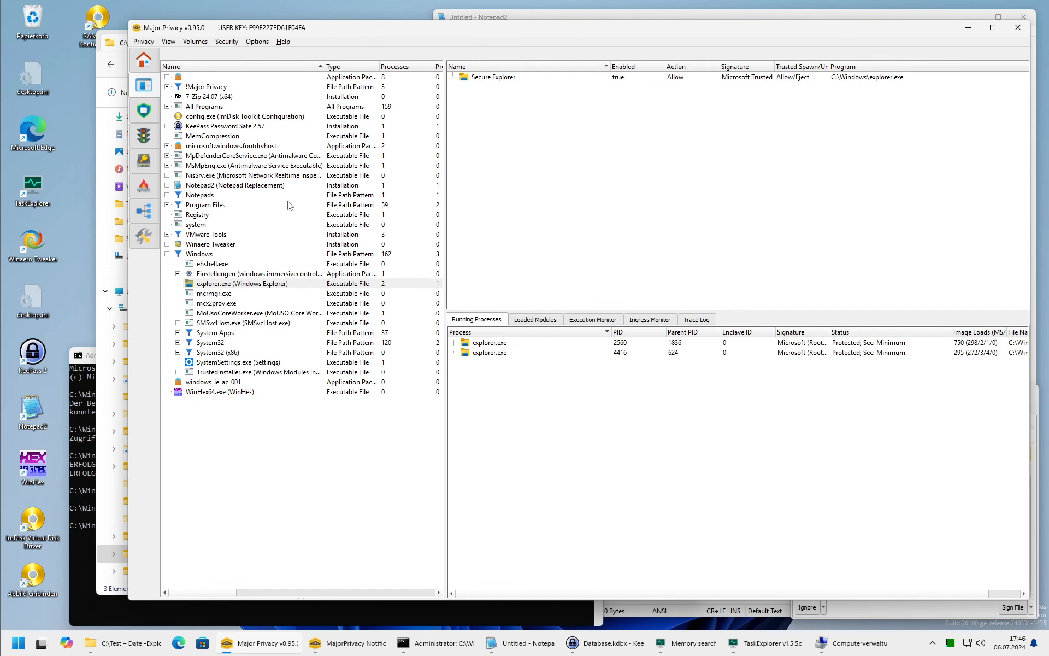
click(204, 107)
scroll(650, 407, down, 10)
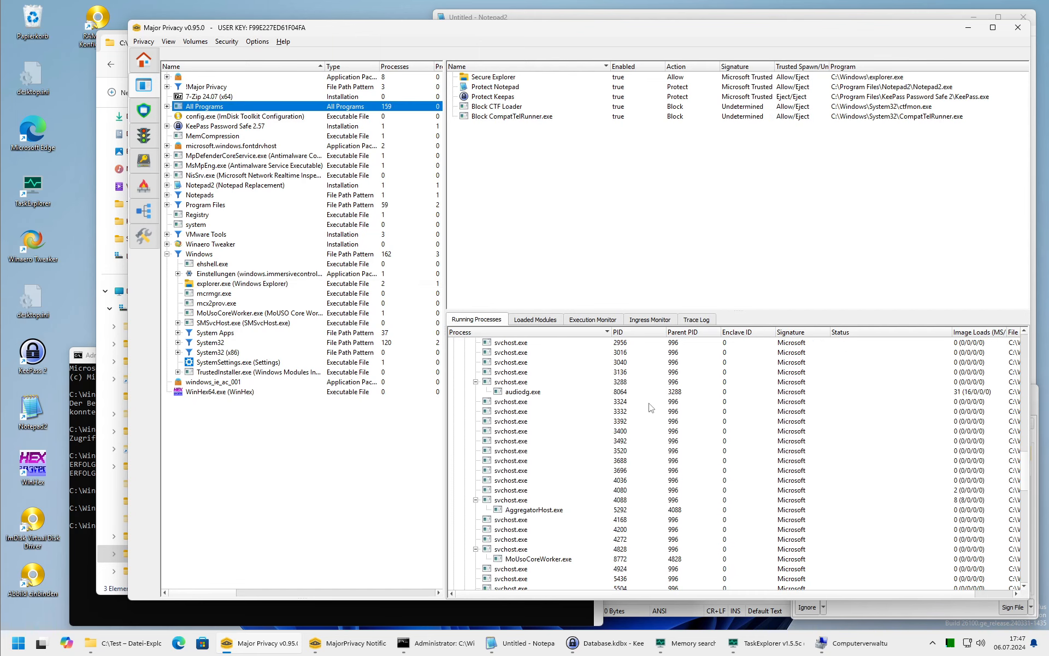
scroll(651, 408, up, 15)
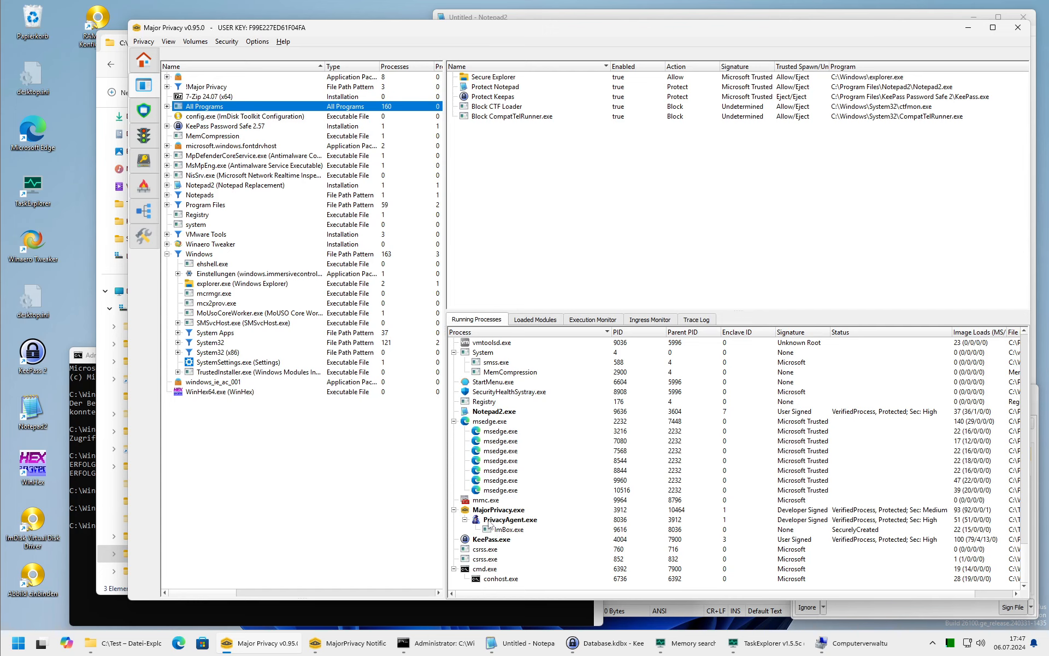
Inspect the Notepad2, MajorPrivacy, PrivacyAgent, KeePass and explorer.exe (PID 4416) running processes.
click(505, 413)
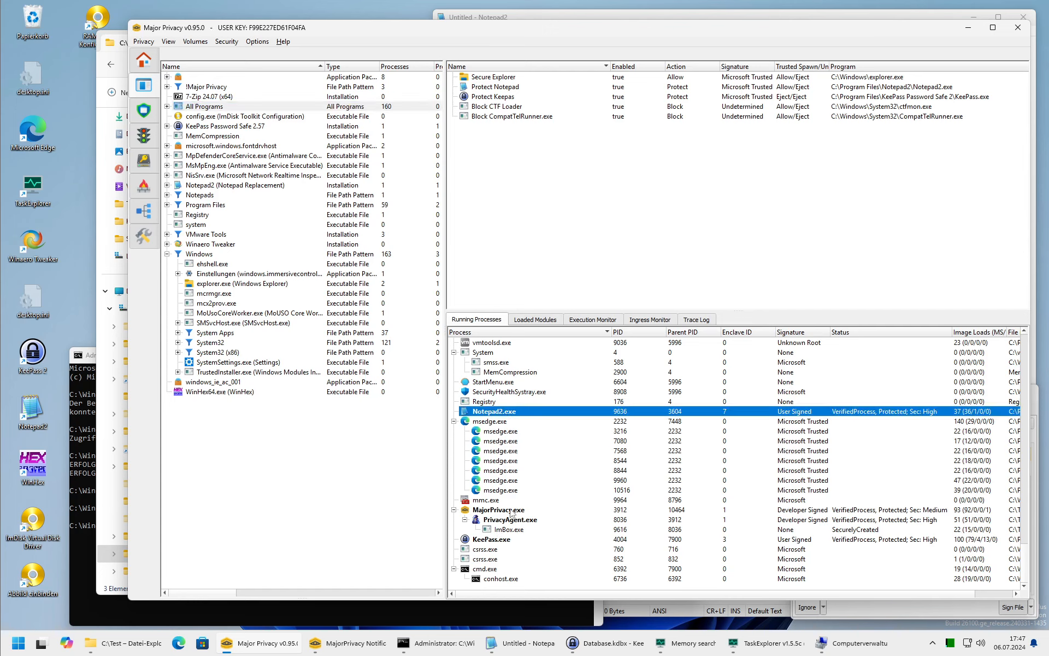
click(511, 510)
click(511, 520)
scroll(520, 525, up, 2)
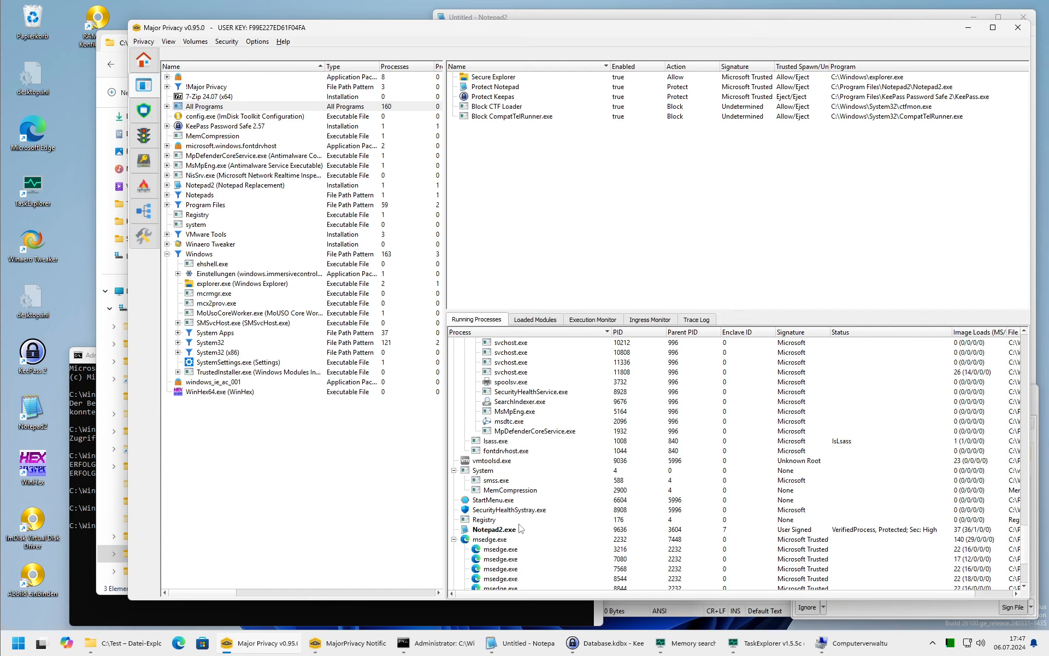
scroll(522, 527, down, 10)
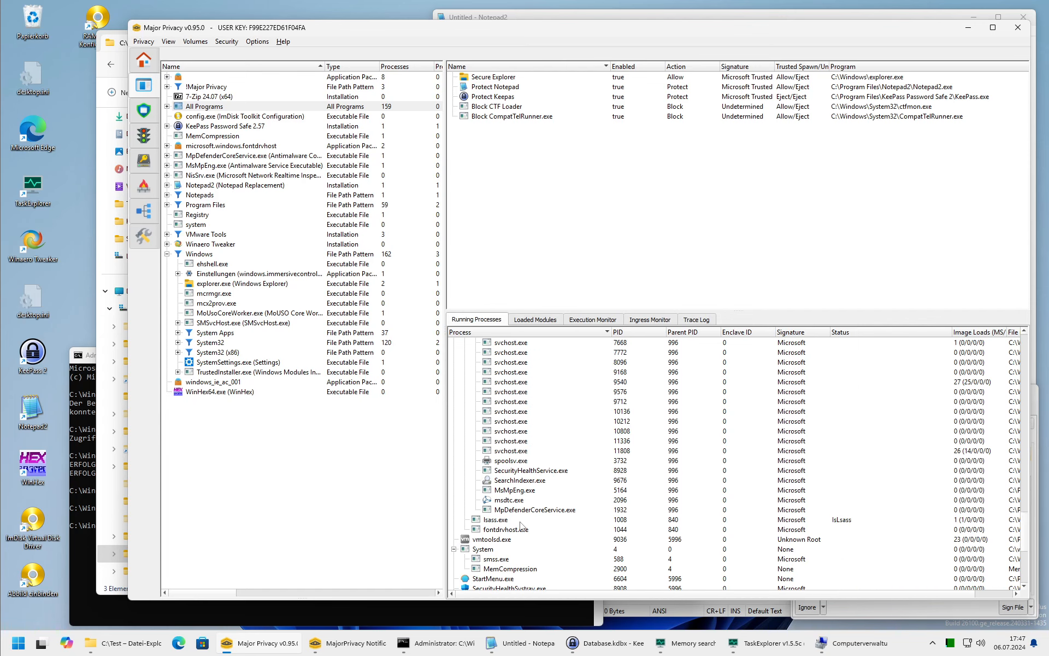
scroll(522, 525, up, 10)
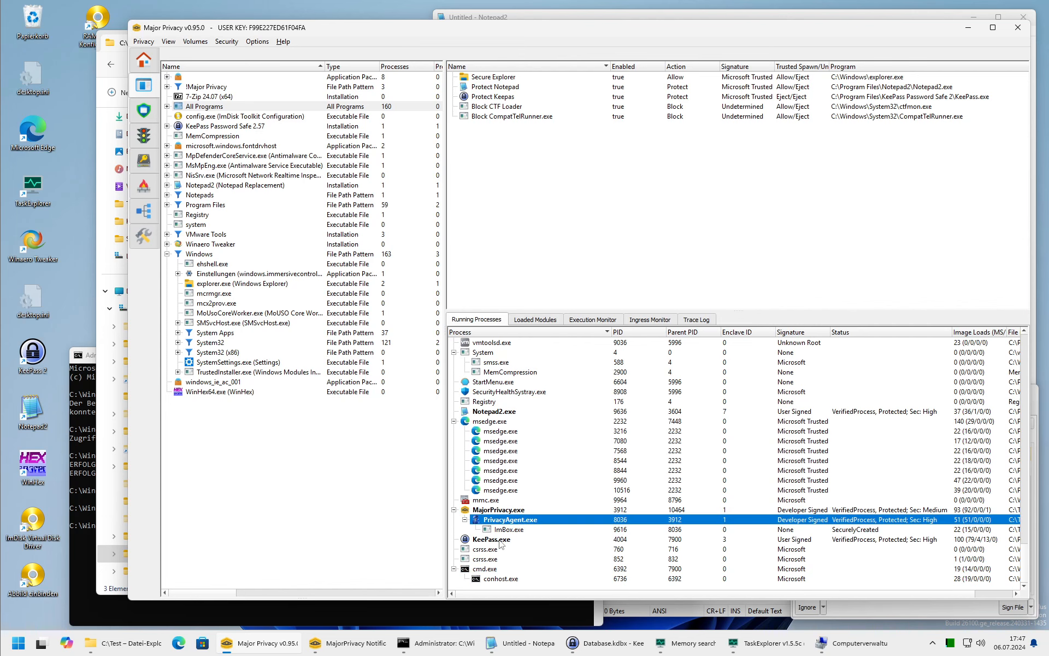
click(500, 541)
scroll(503, 512, up, 8)
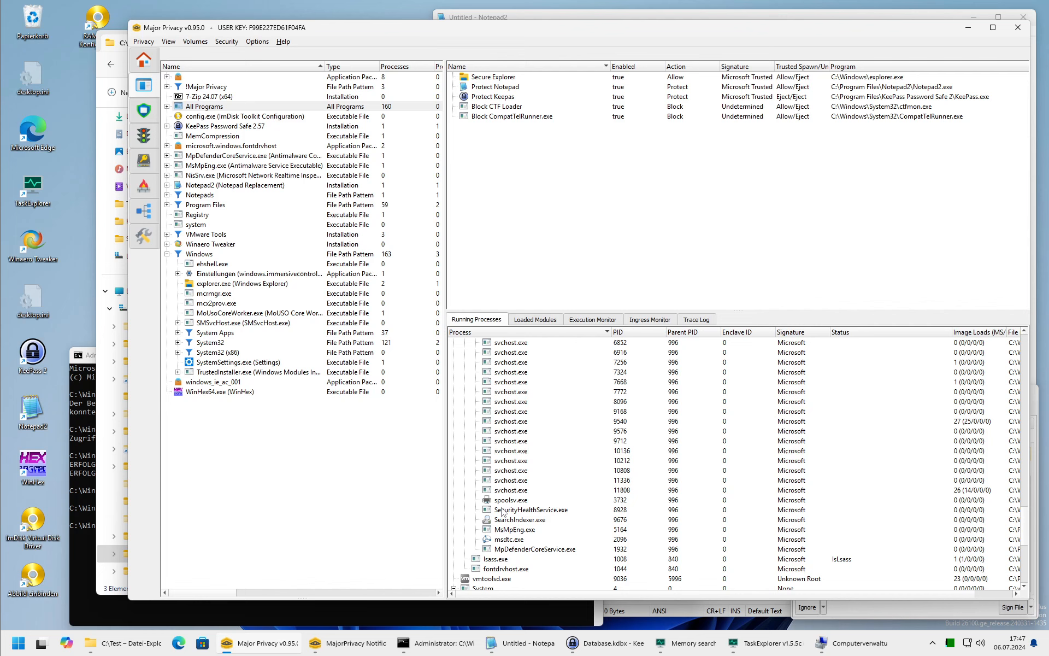
scroll(503, 512, up, 10)
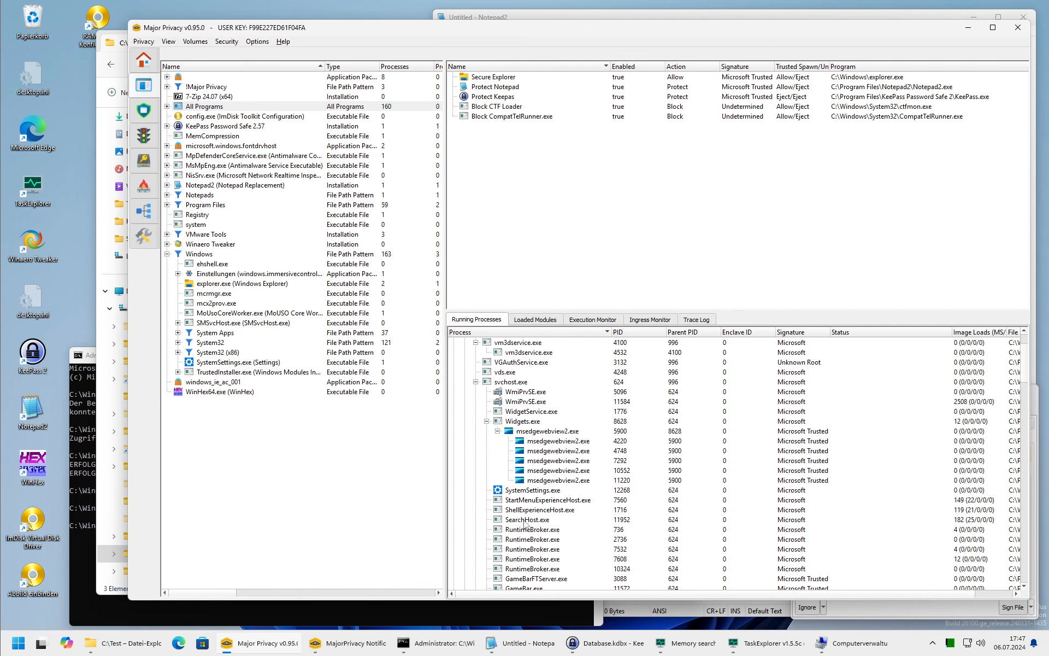
scroll(524, 522, down, 4)
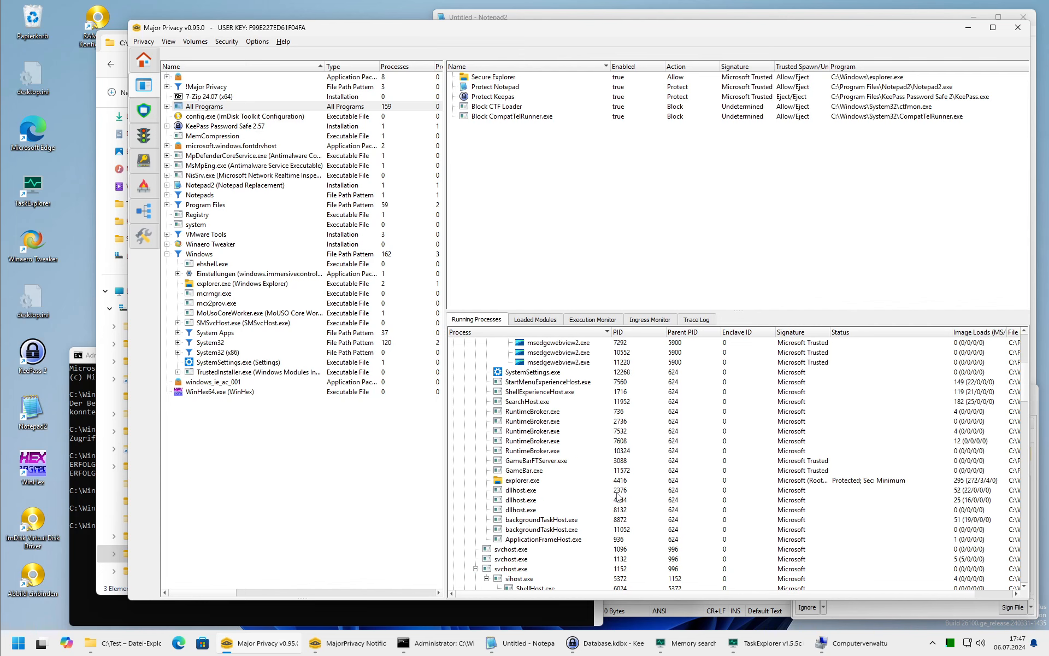
click(886, 483)
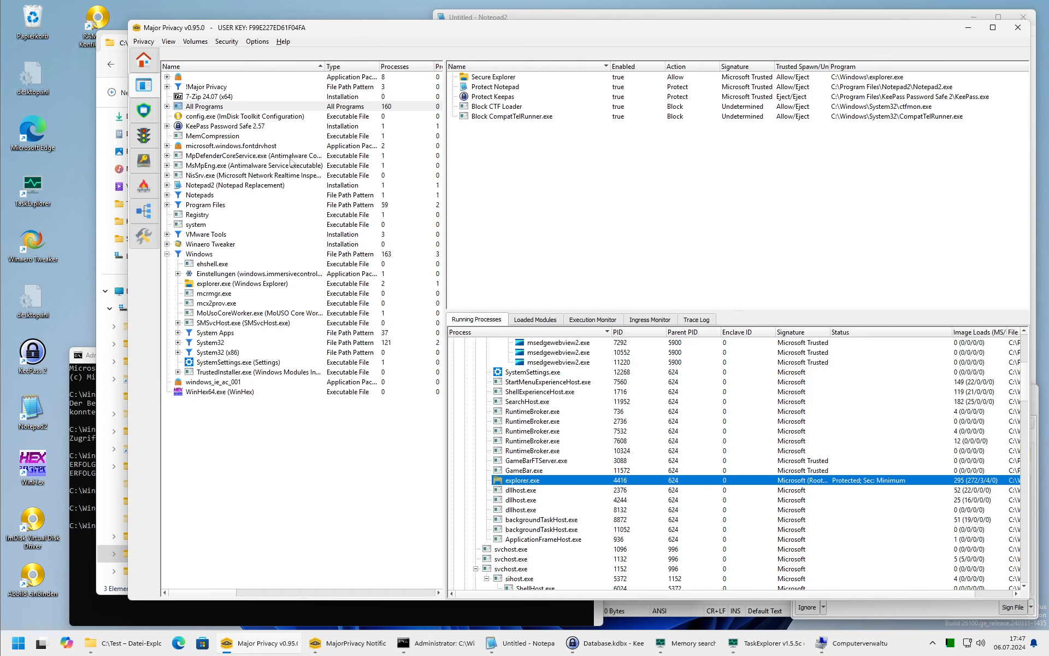
Glance at the event log, then show the Resource Protection access rules with each program's open resources.
click(154, 65)
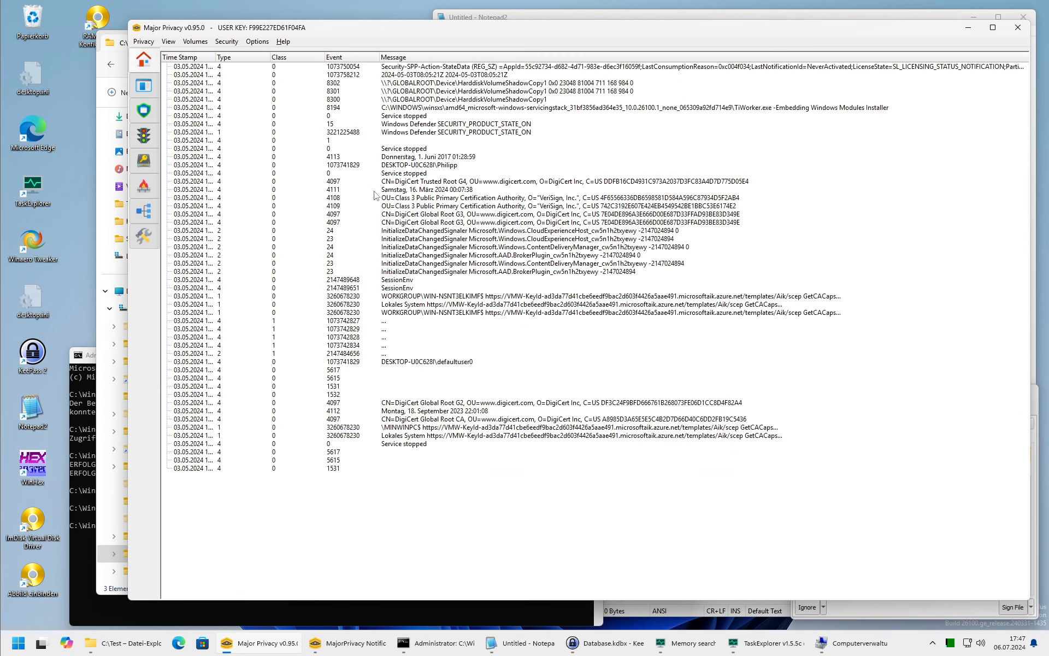
click(154, 112)
click(151, 133)
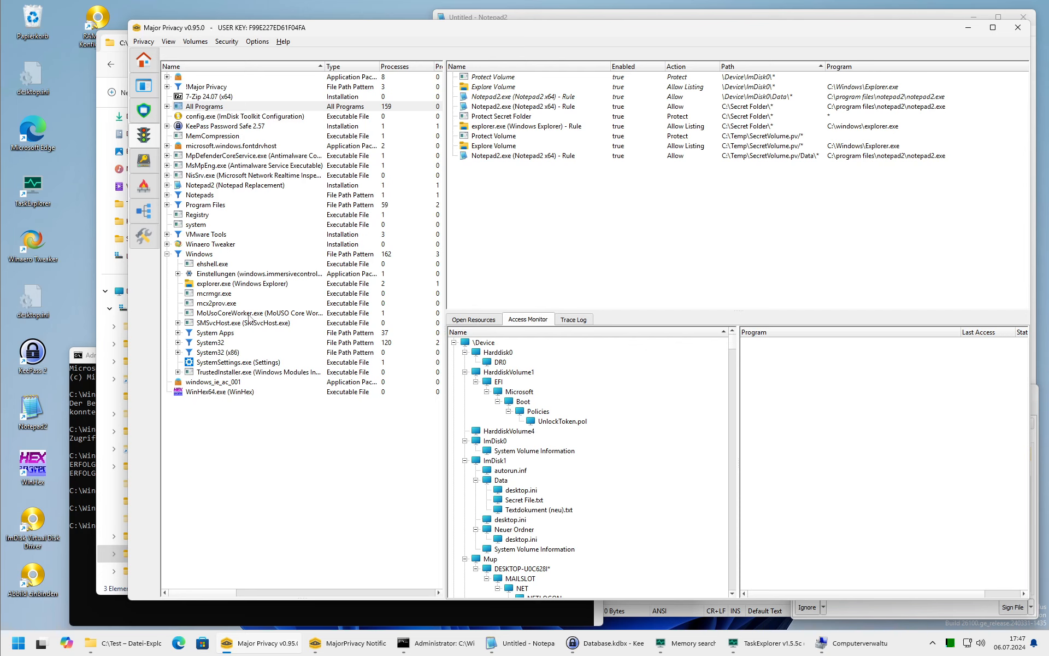
click(460, 320)
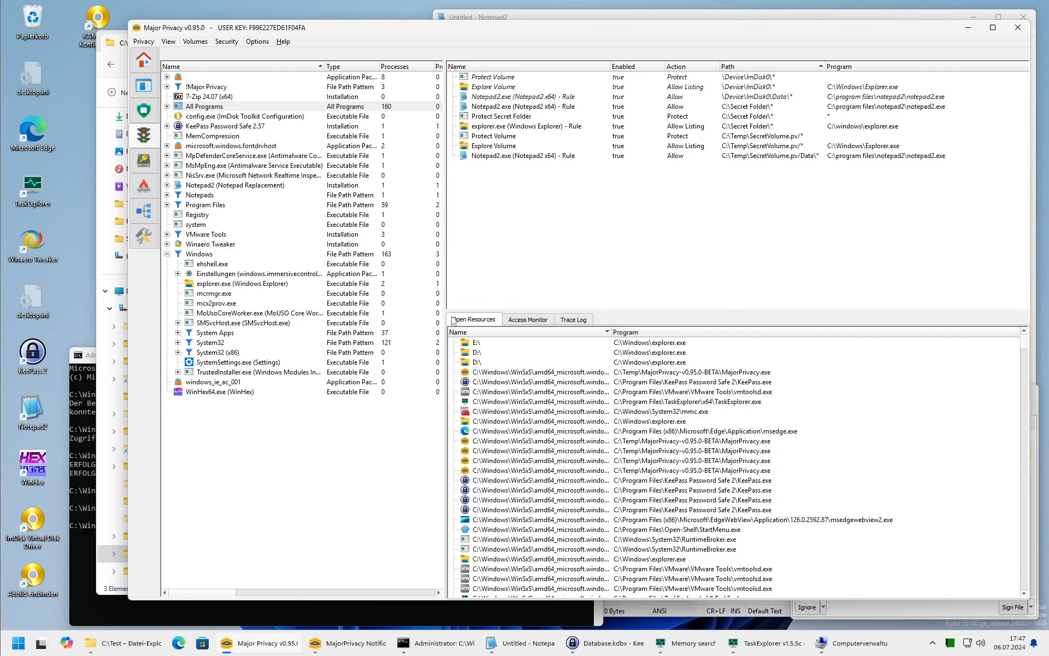